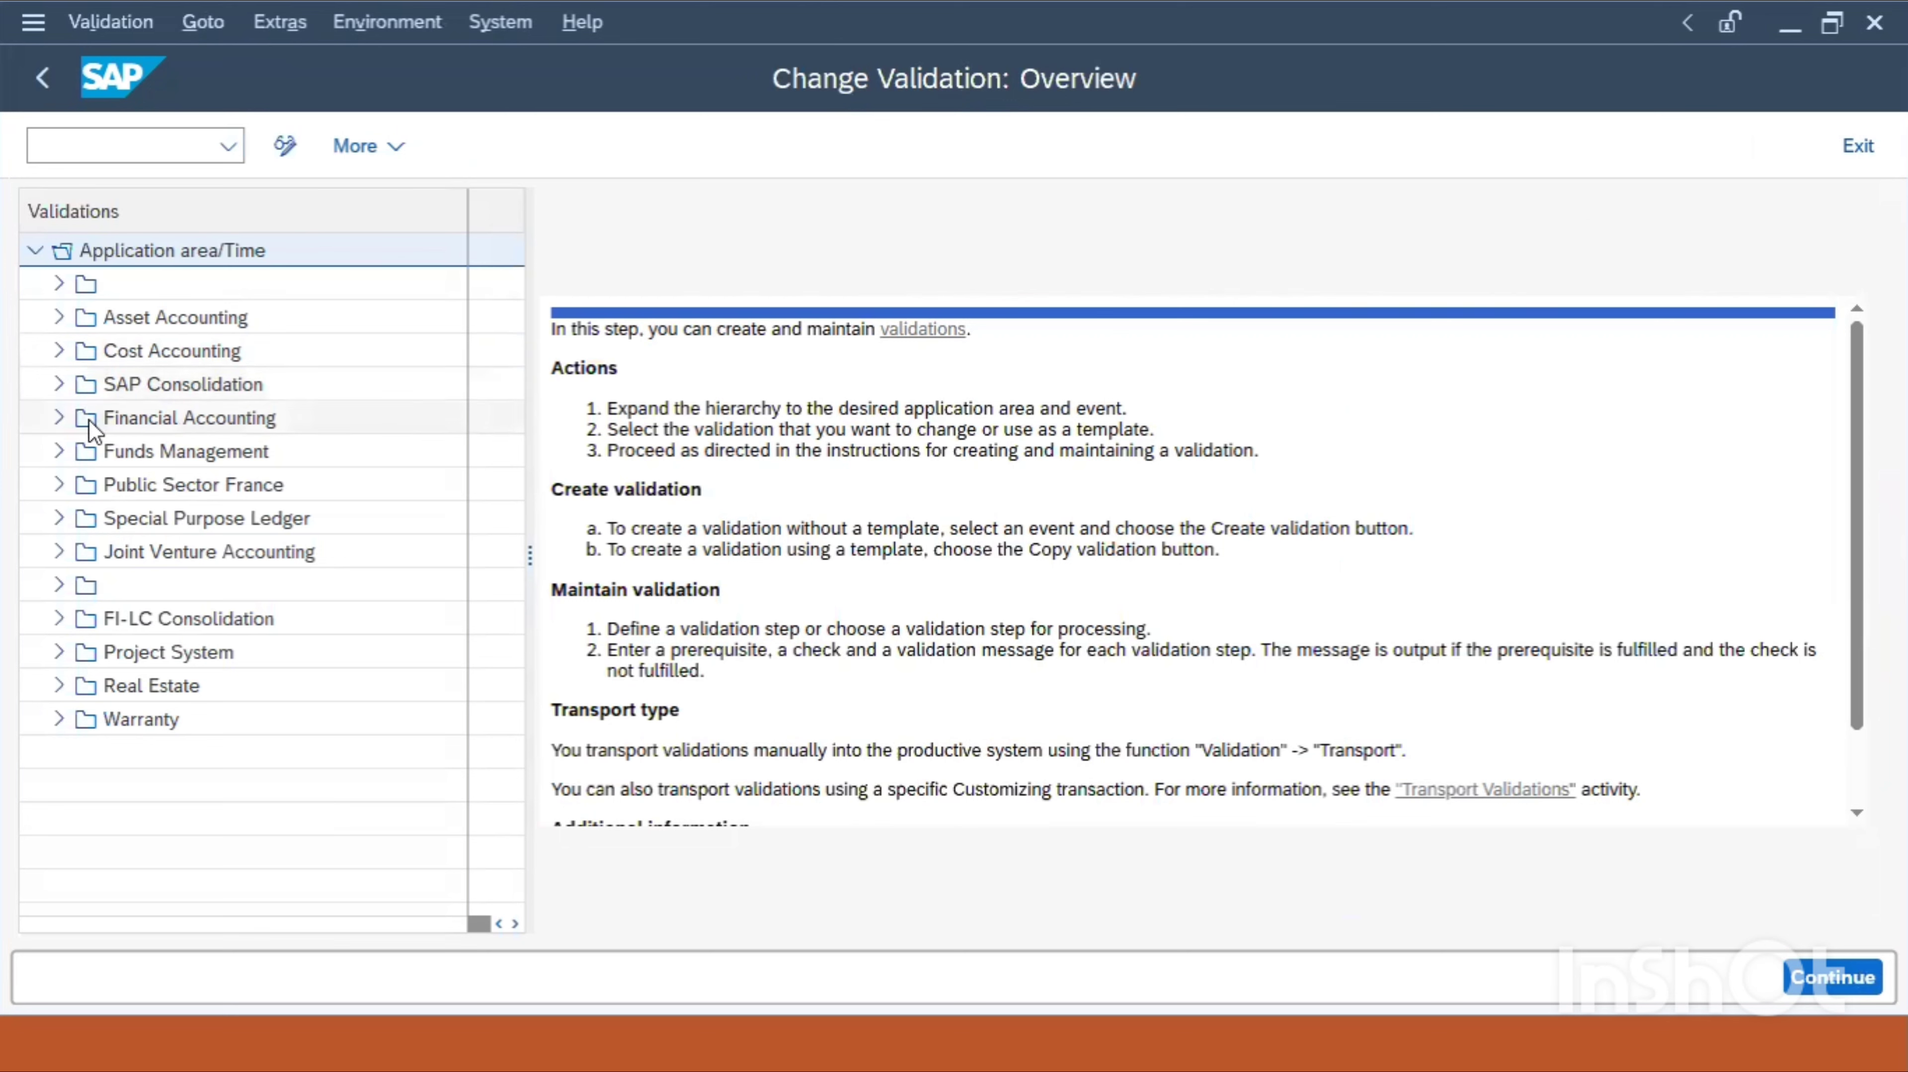
Expand the Financial Accounting line item validations, consult the requirement slide, and open validation ZVAL down to its Step 001
left_click(60, 417)
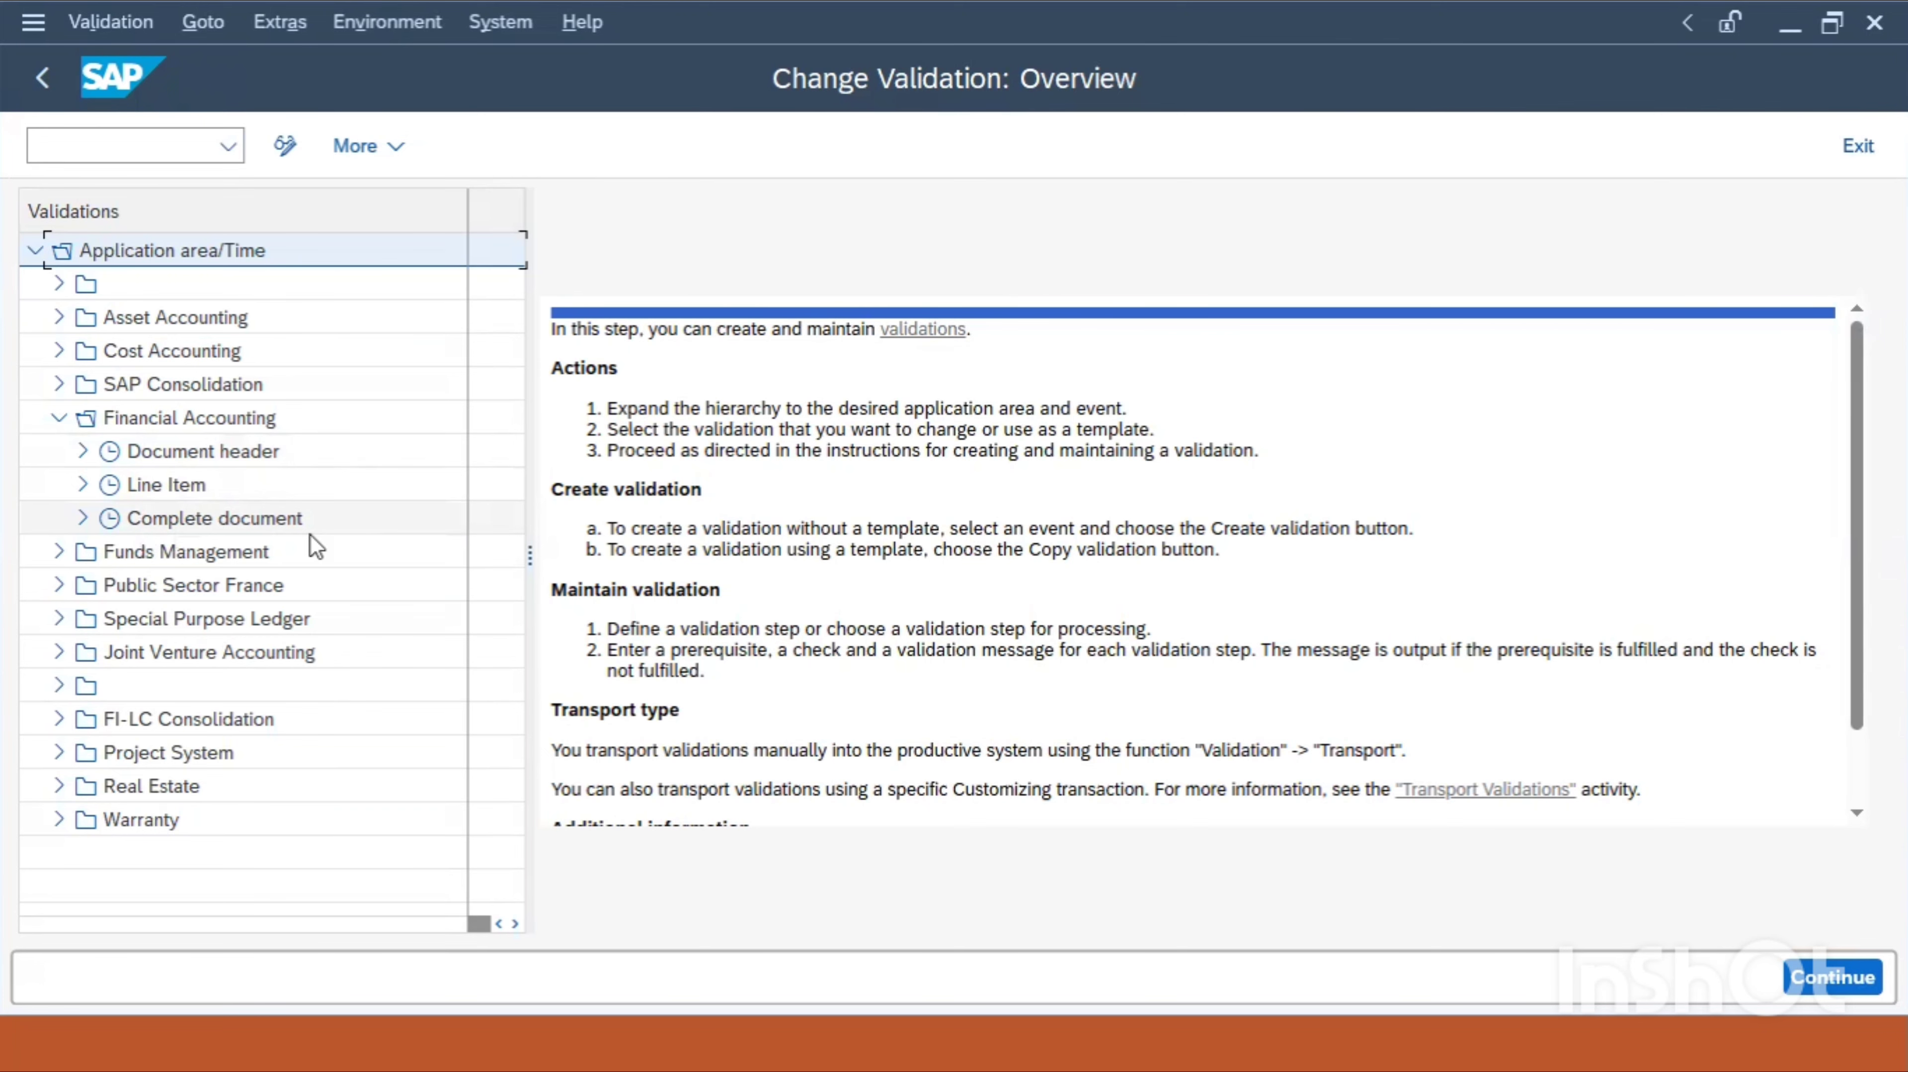
key("alt+Tab")
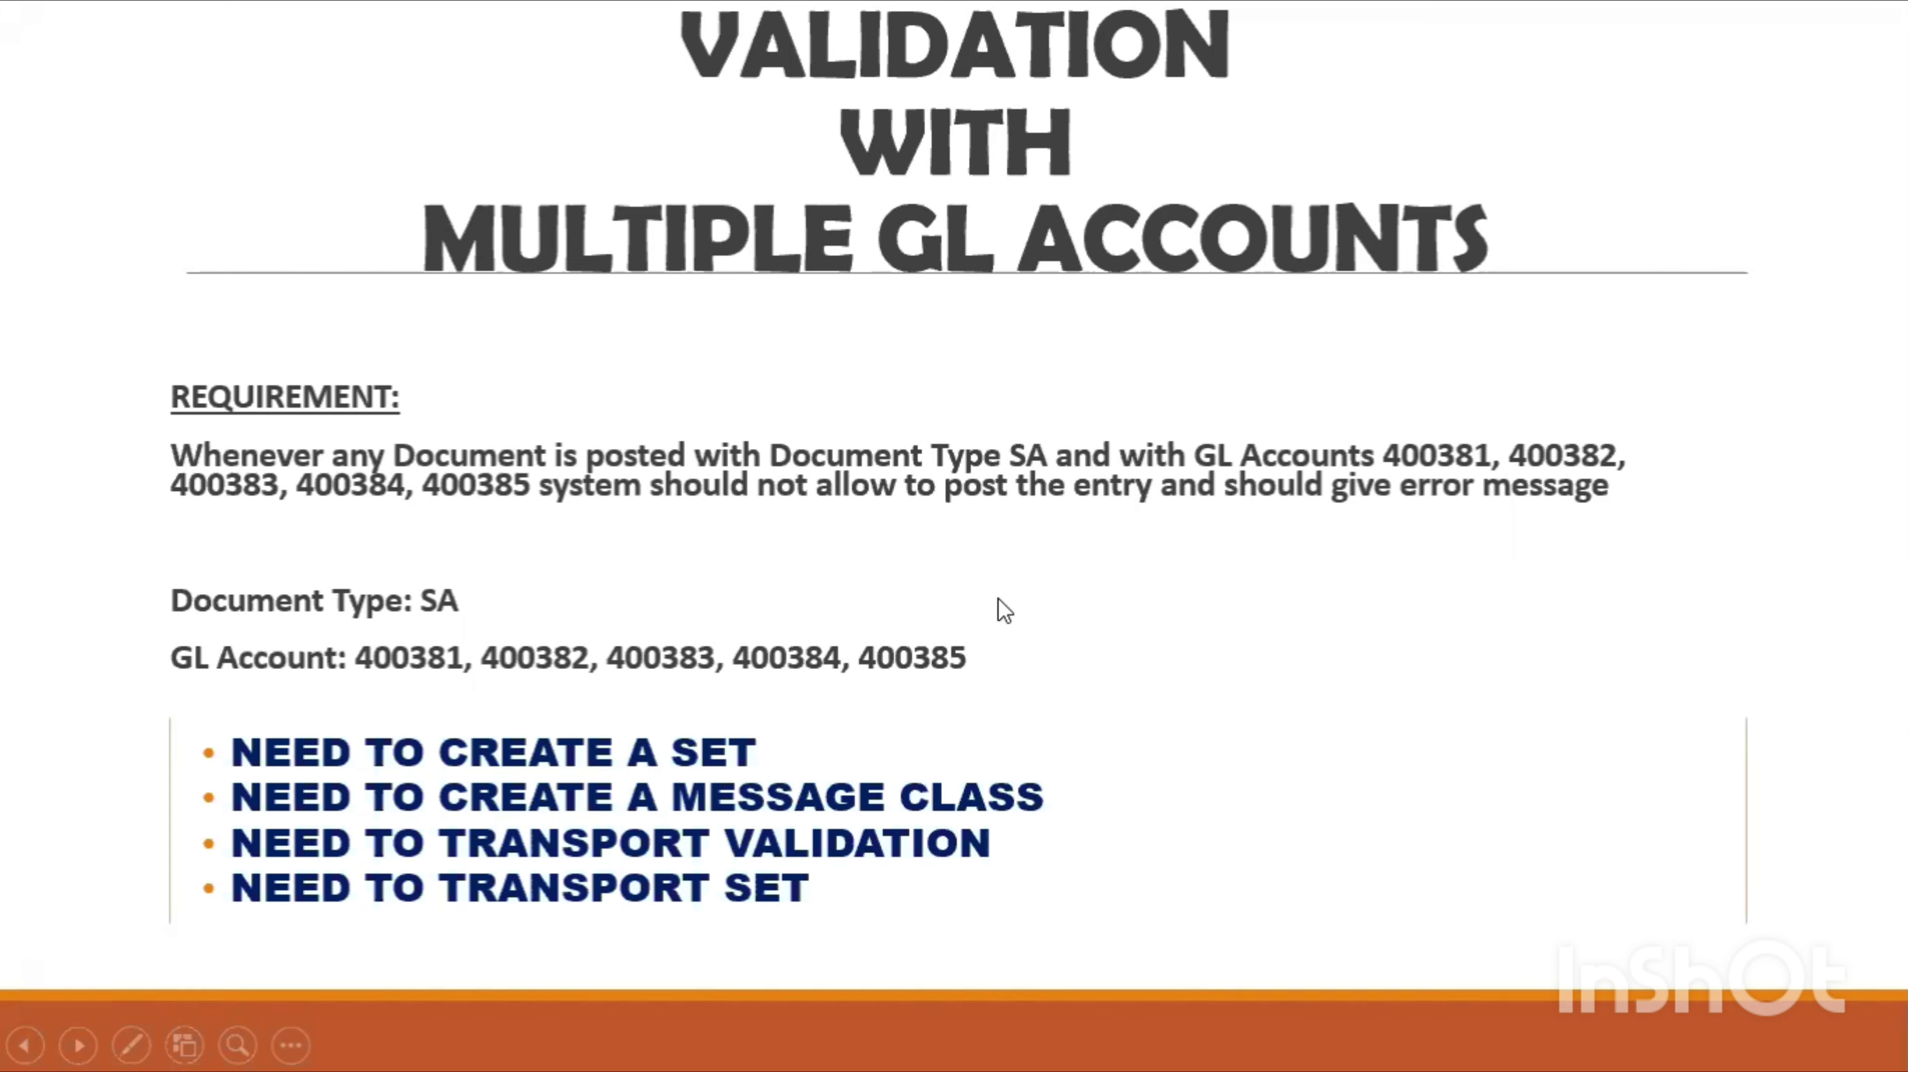
key("alt+Tab")
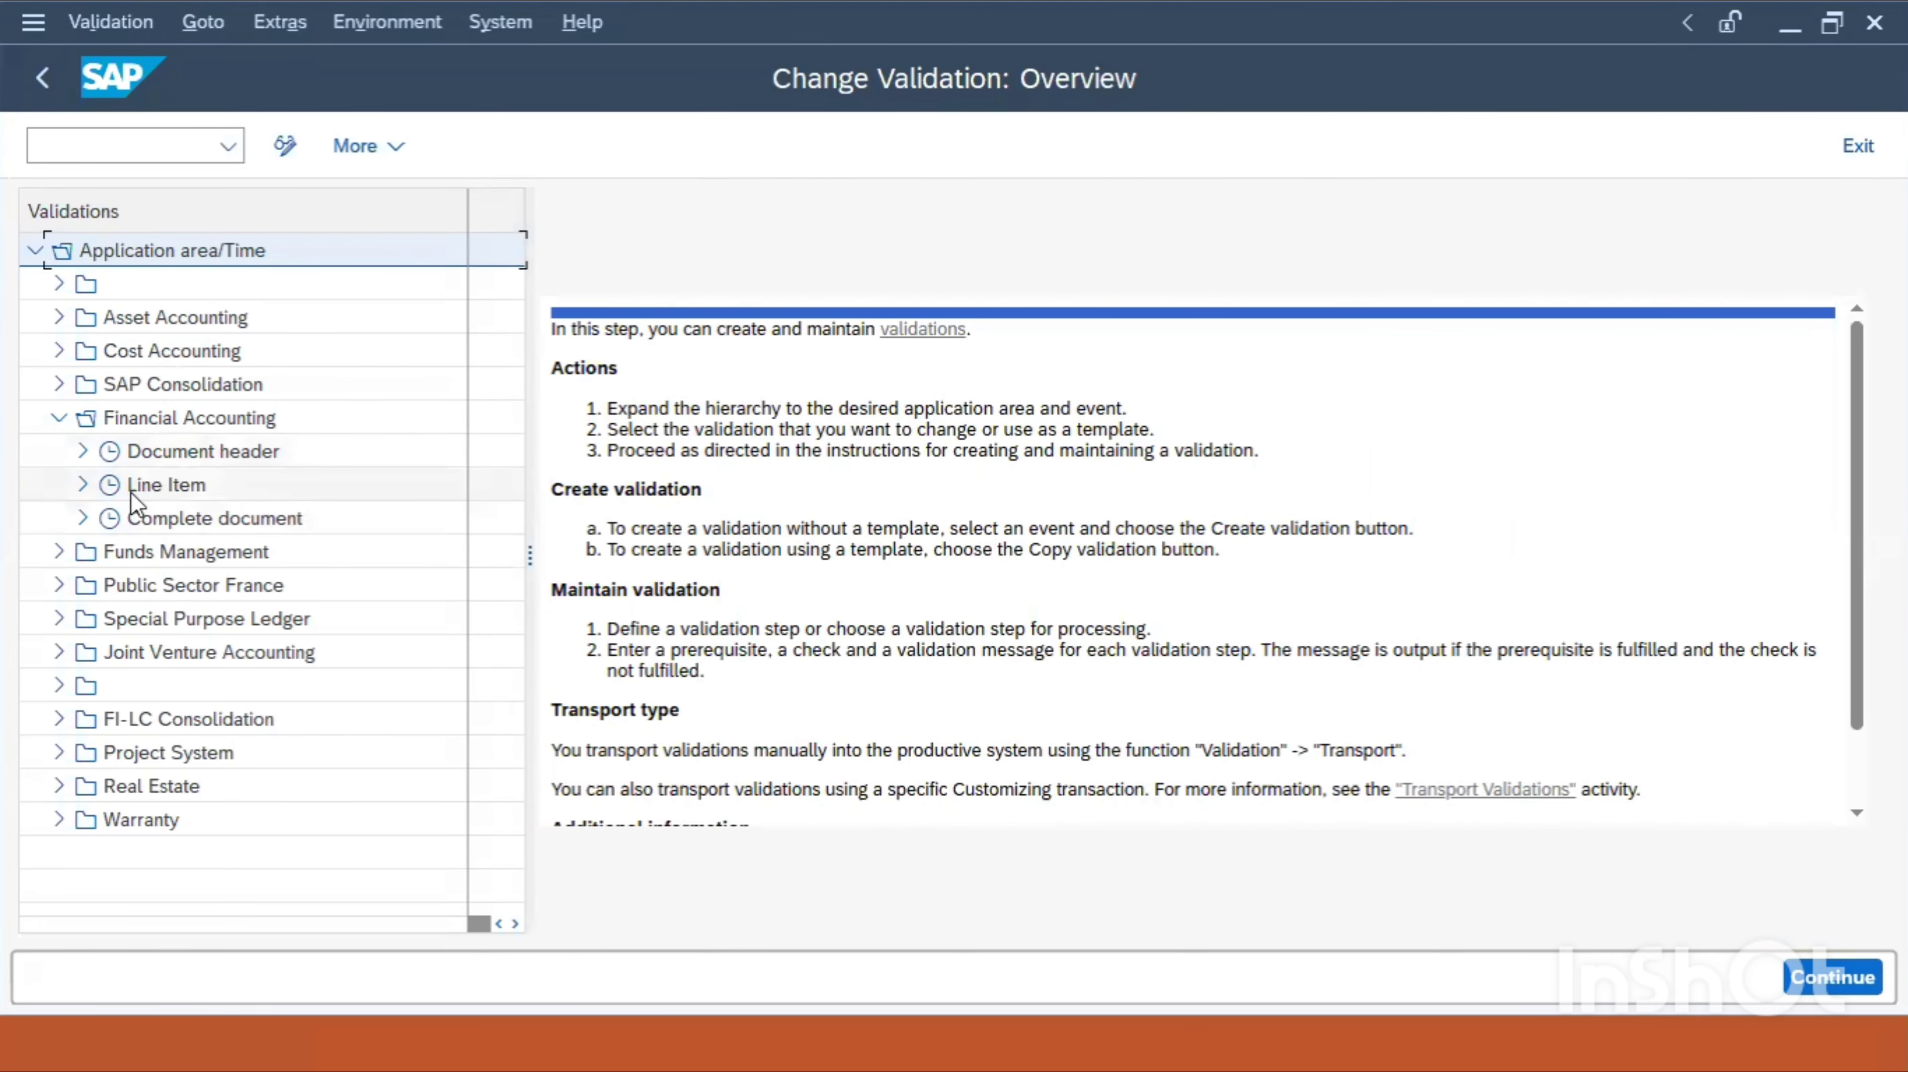
left_click(82, 485)
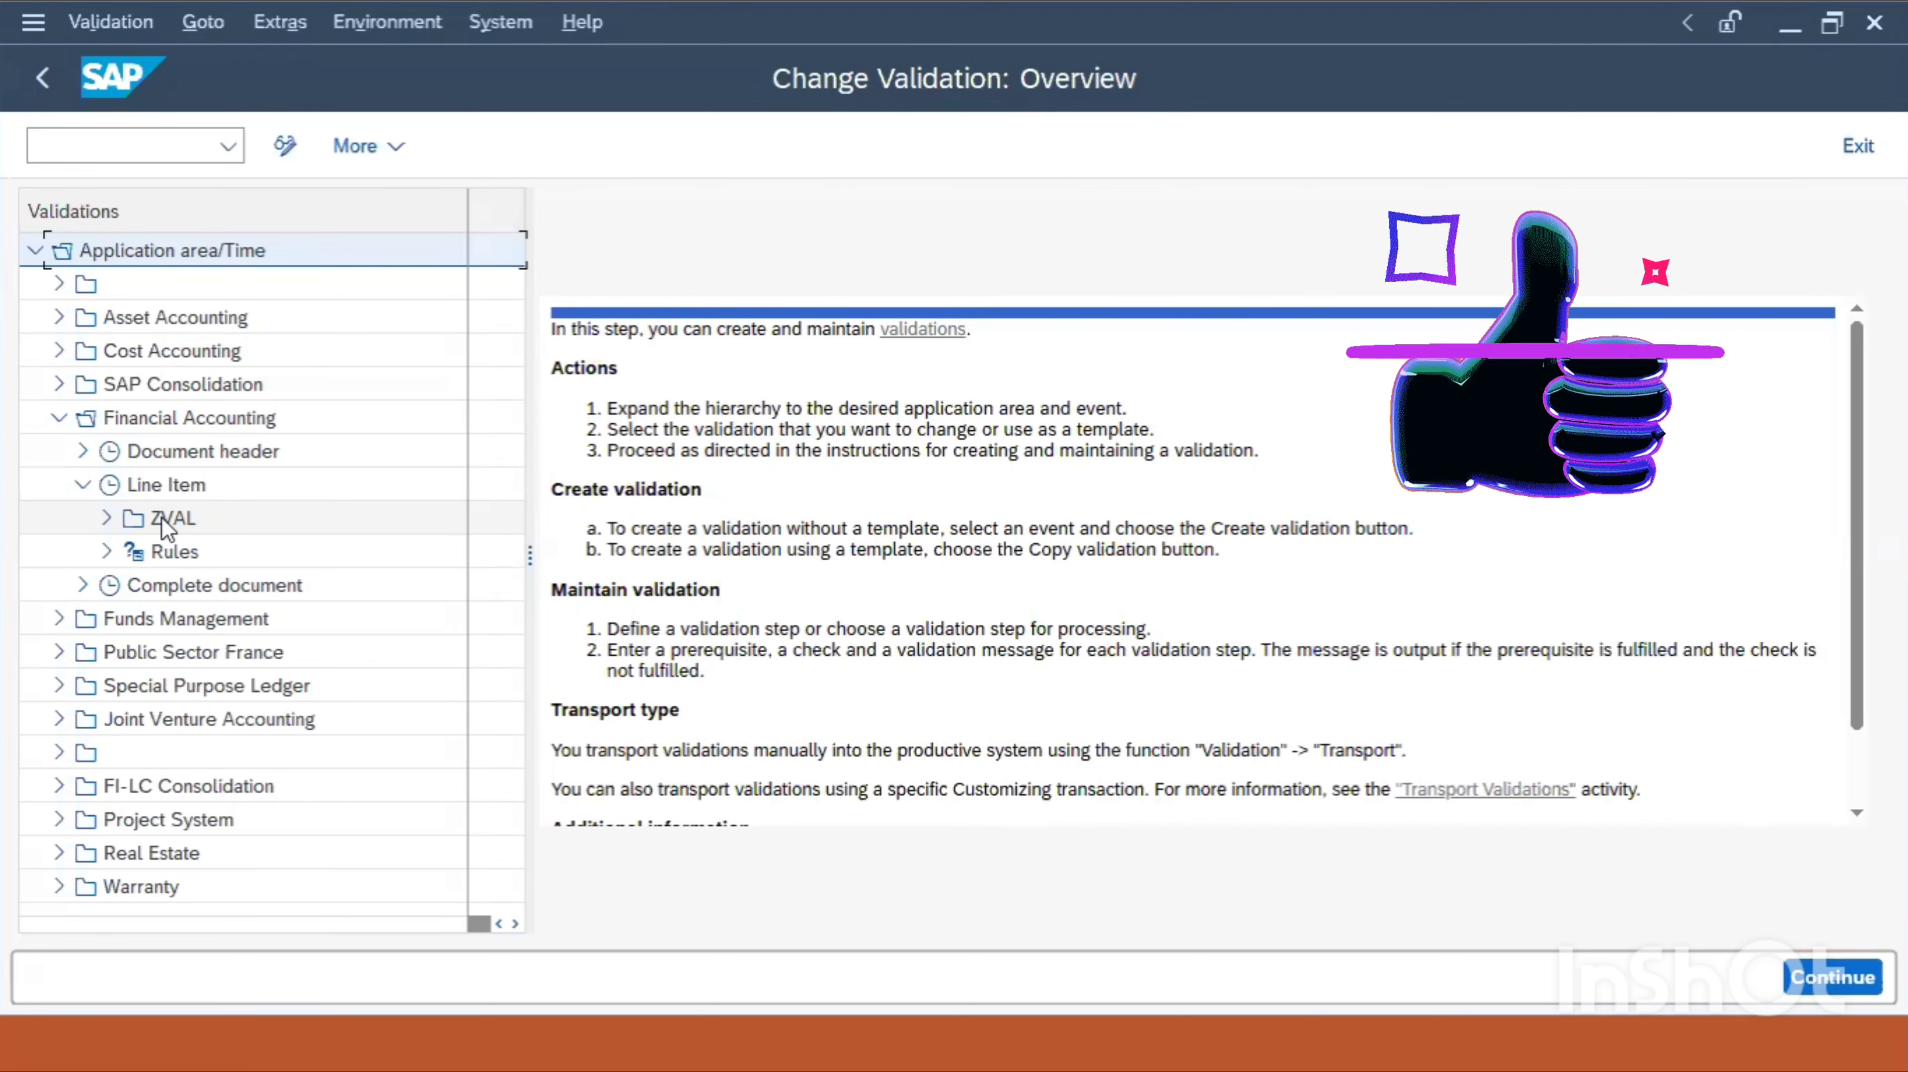
left_click(106, 519)
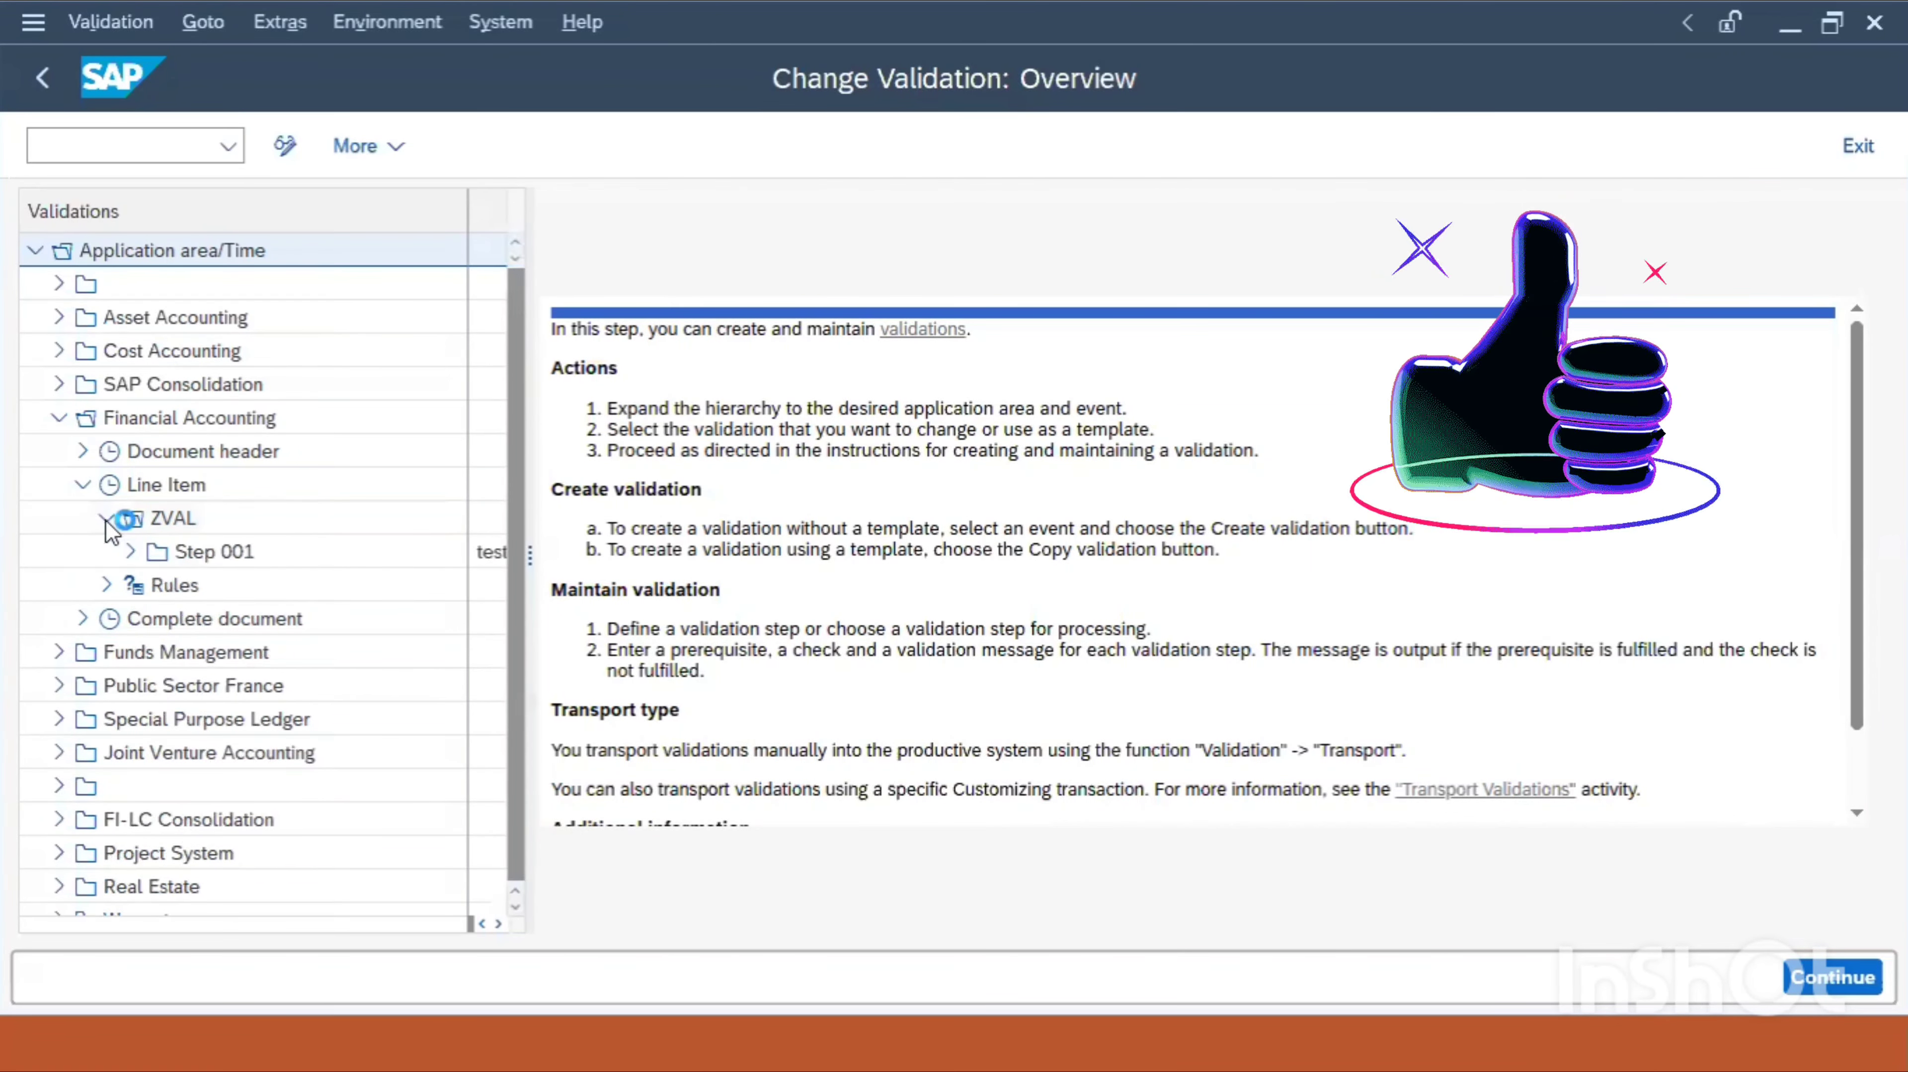
double_click(213, 552)
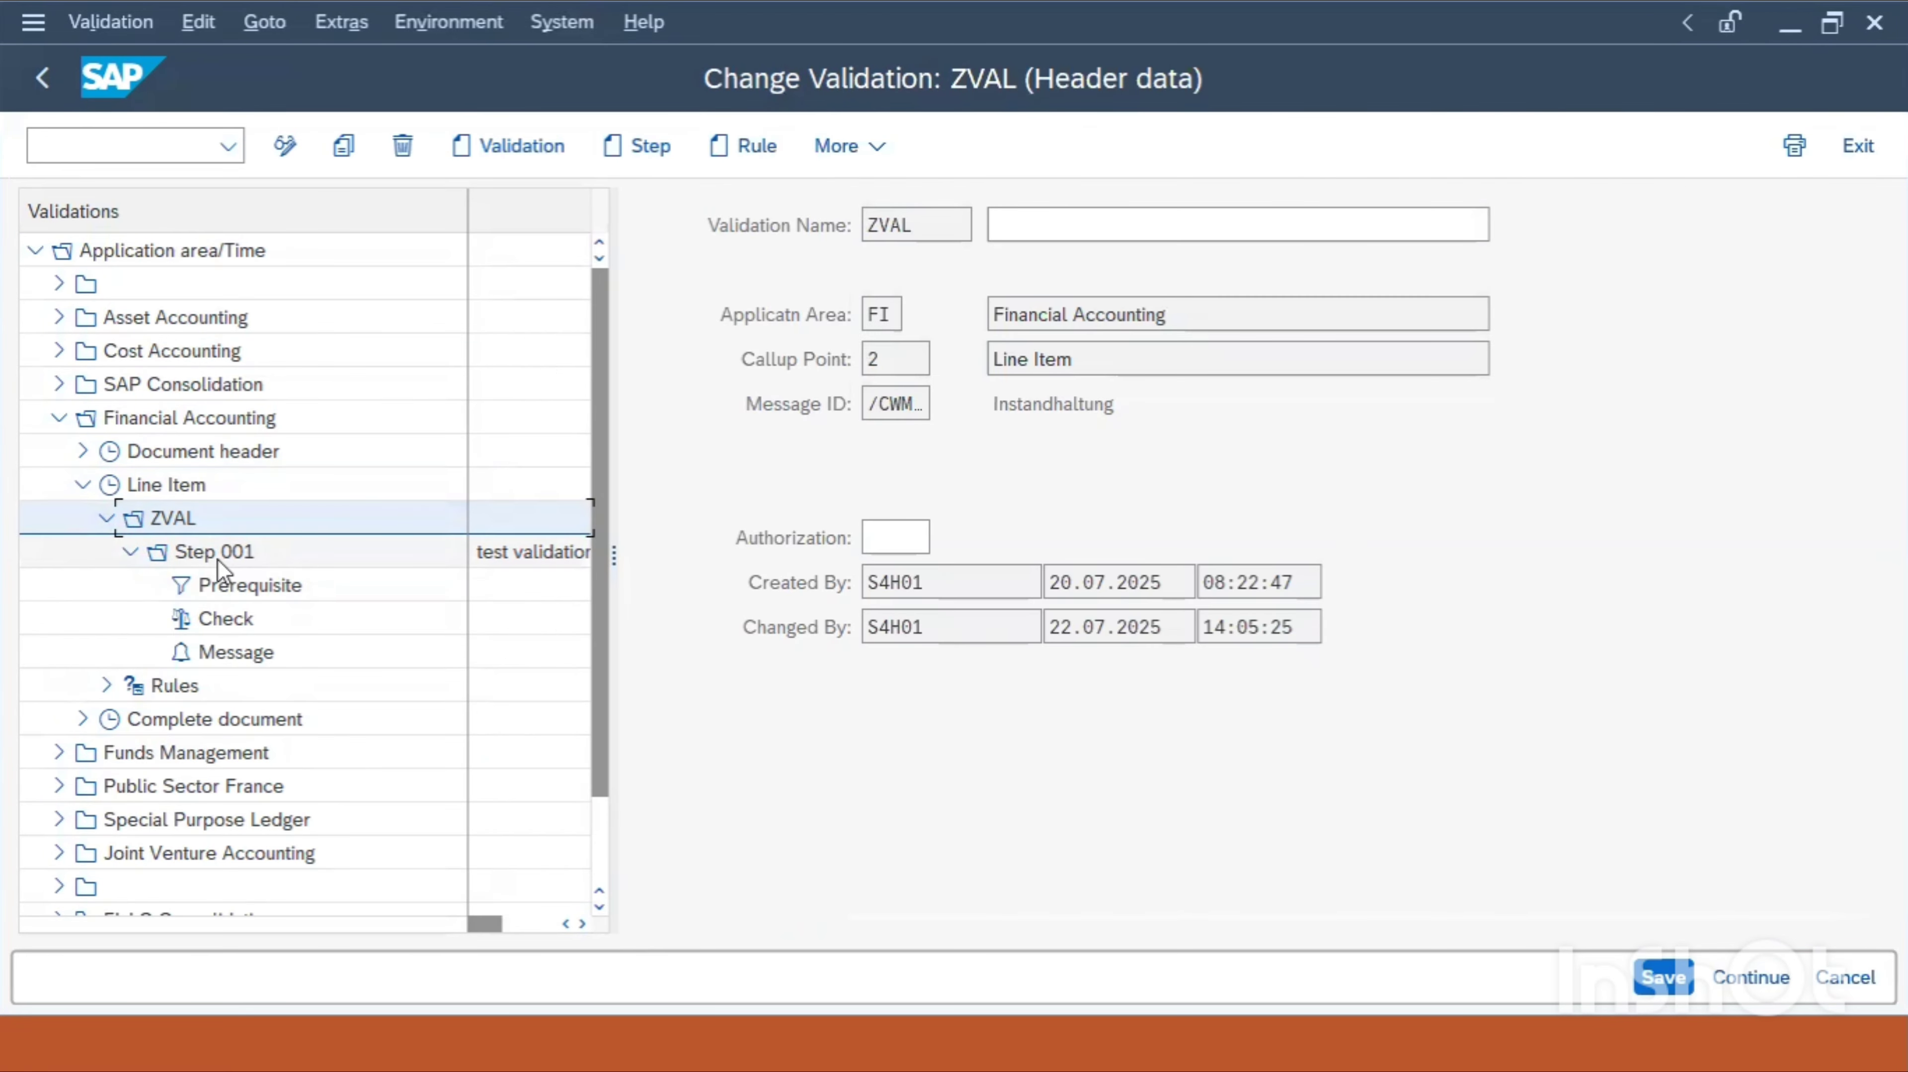
Add a new validation step to ZVAL and review the prerequisite and check of the existing "test validation" step
left_click(218, 556)
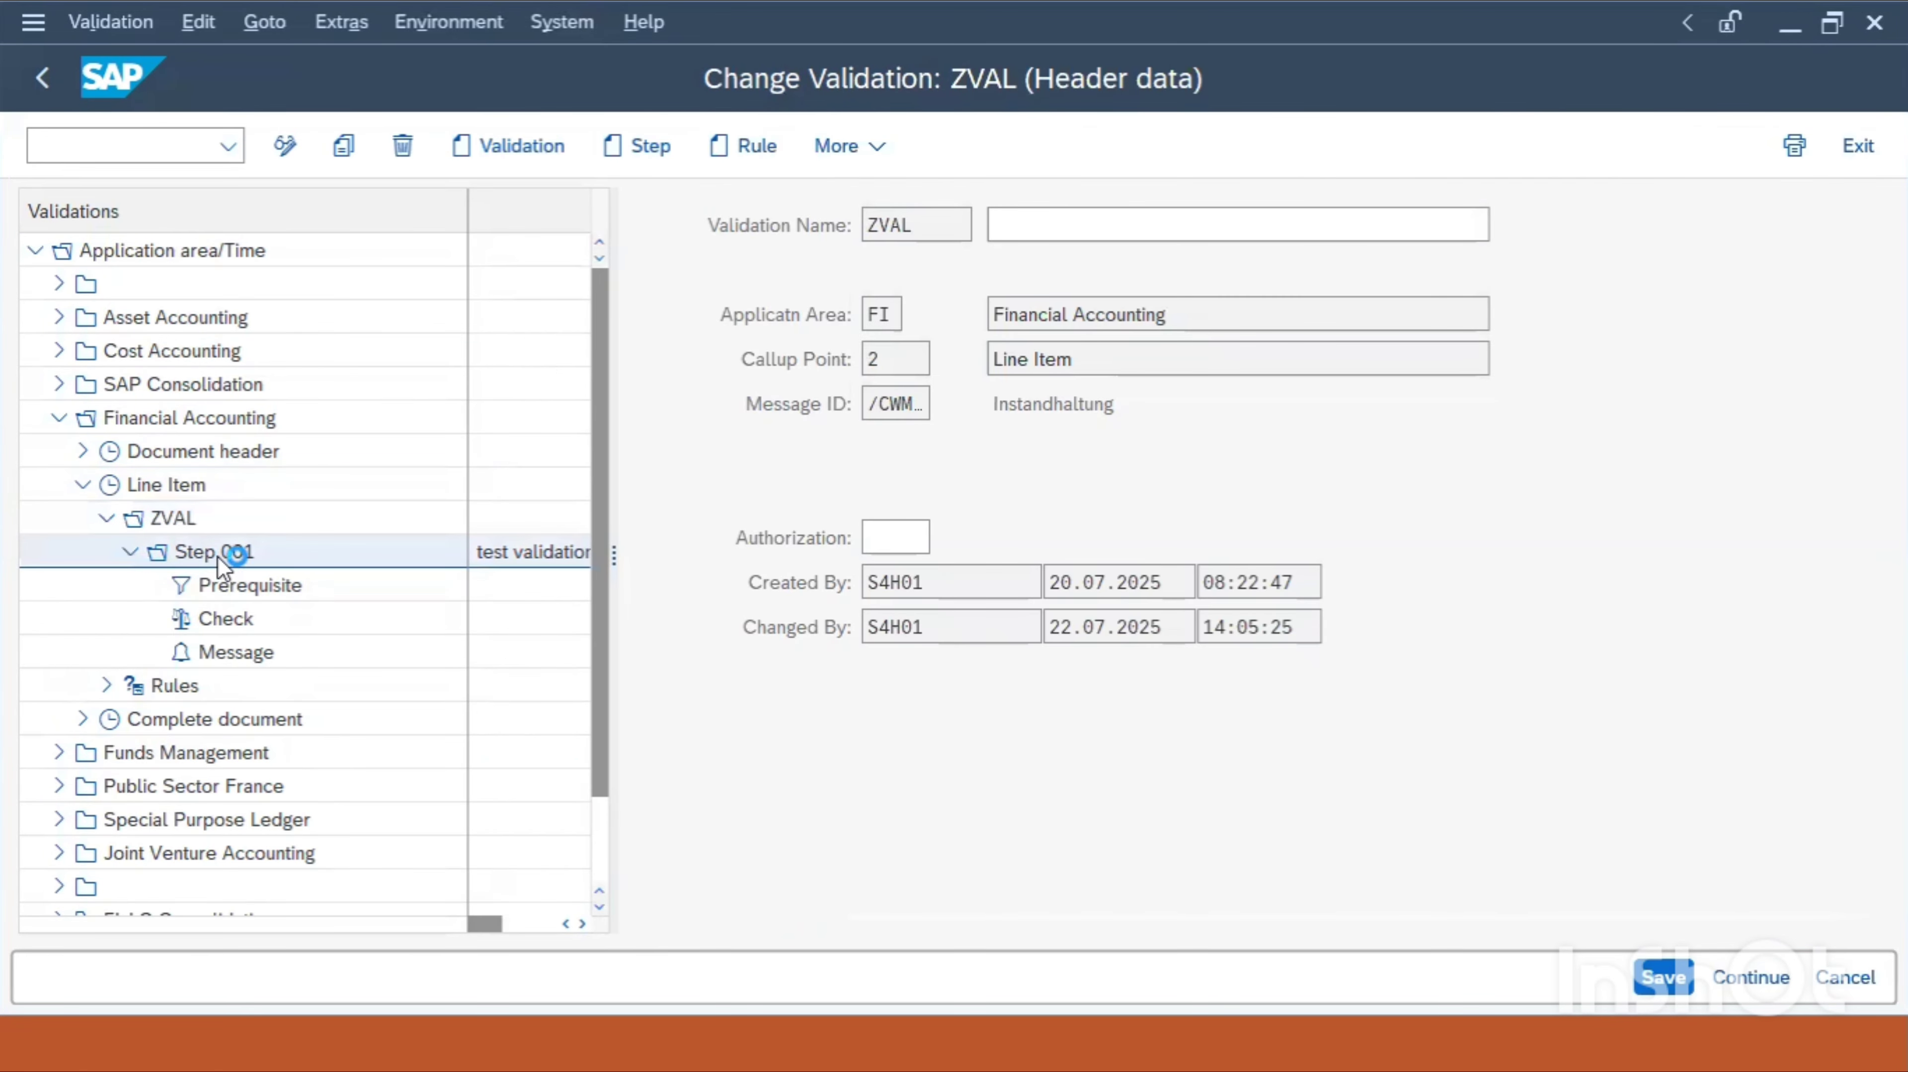
left_click(666, 150)
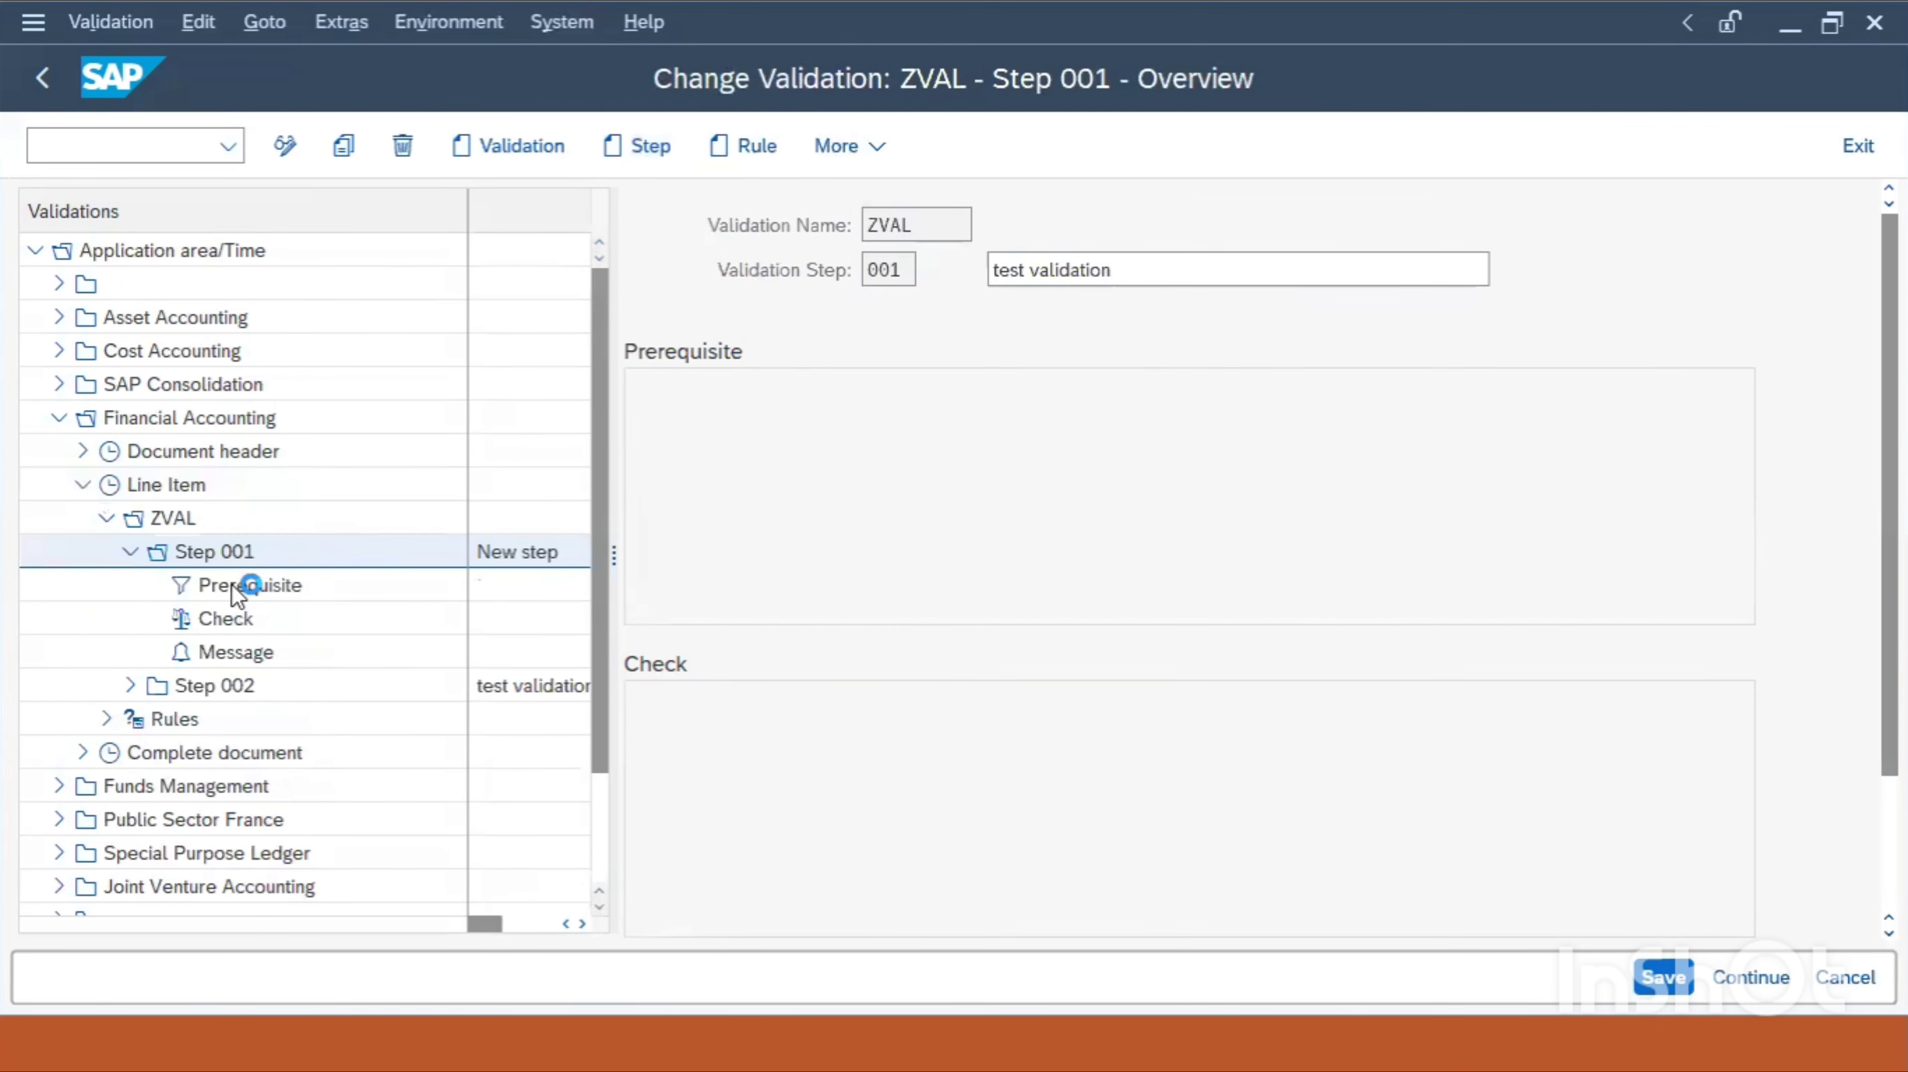
left_click(185, 689)
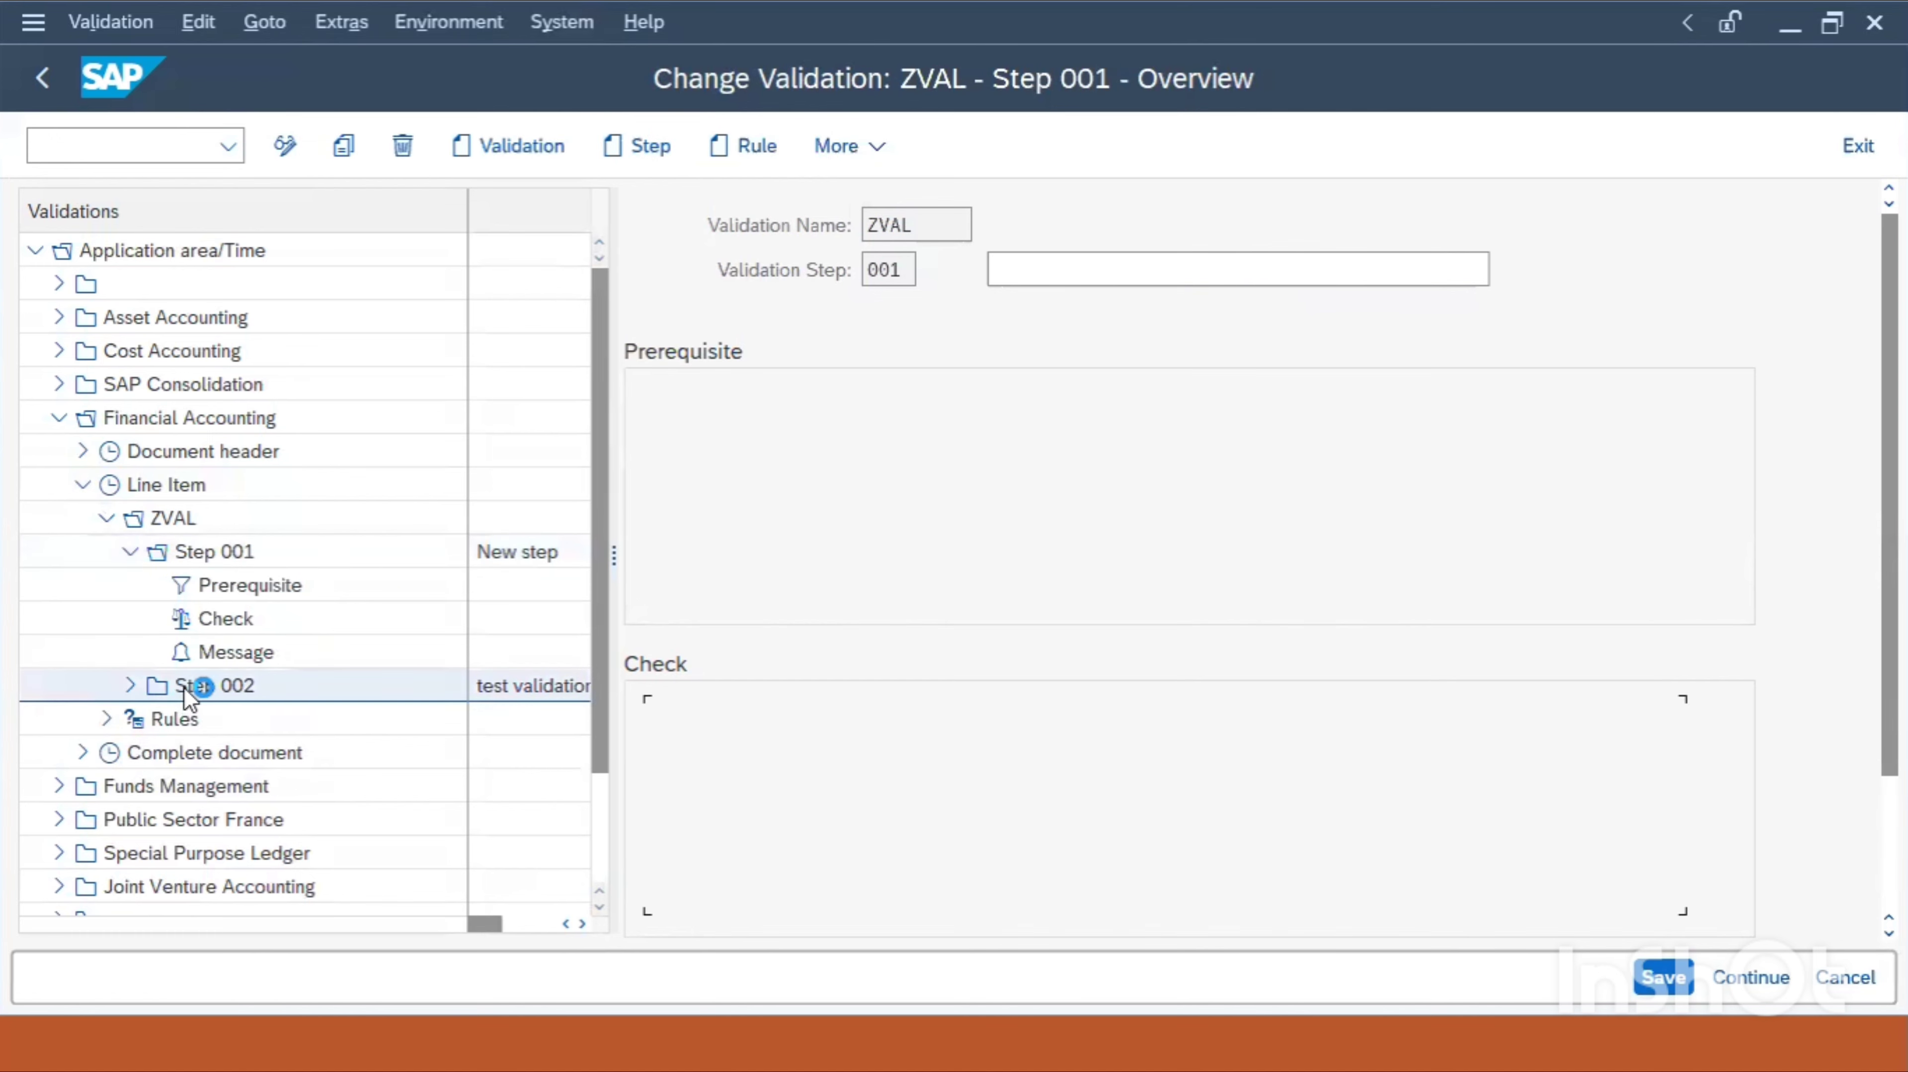
double_click(183, 687)
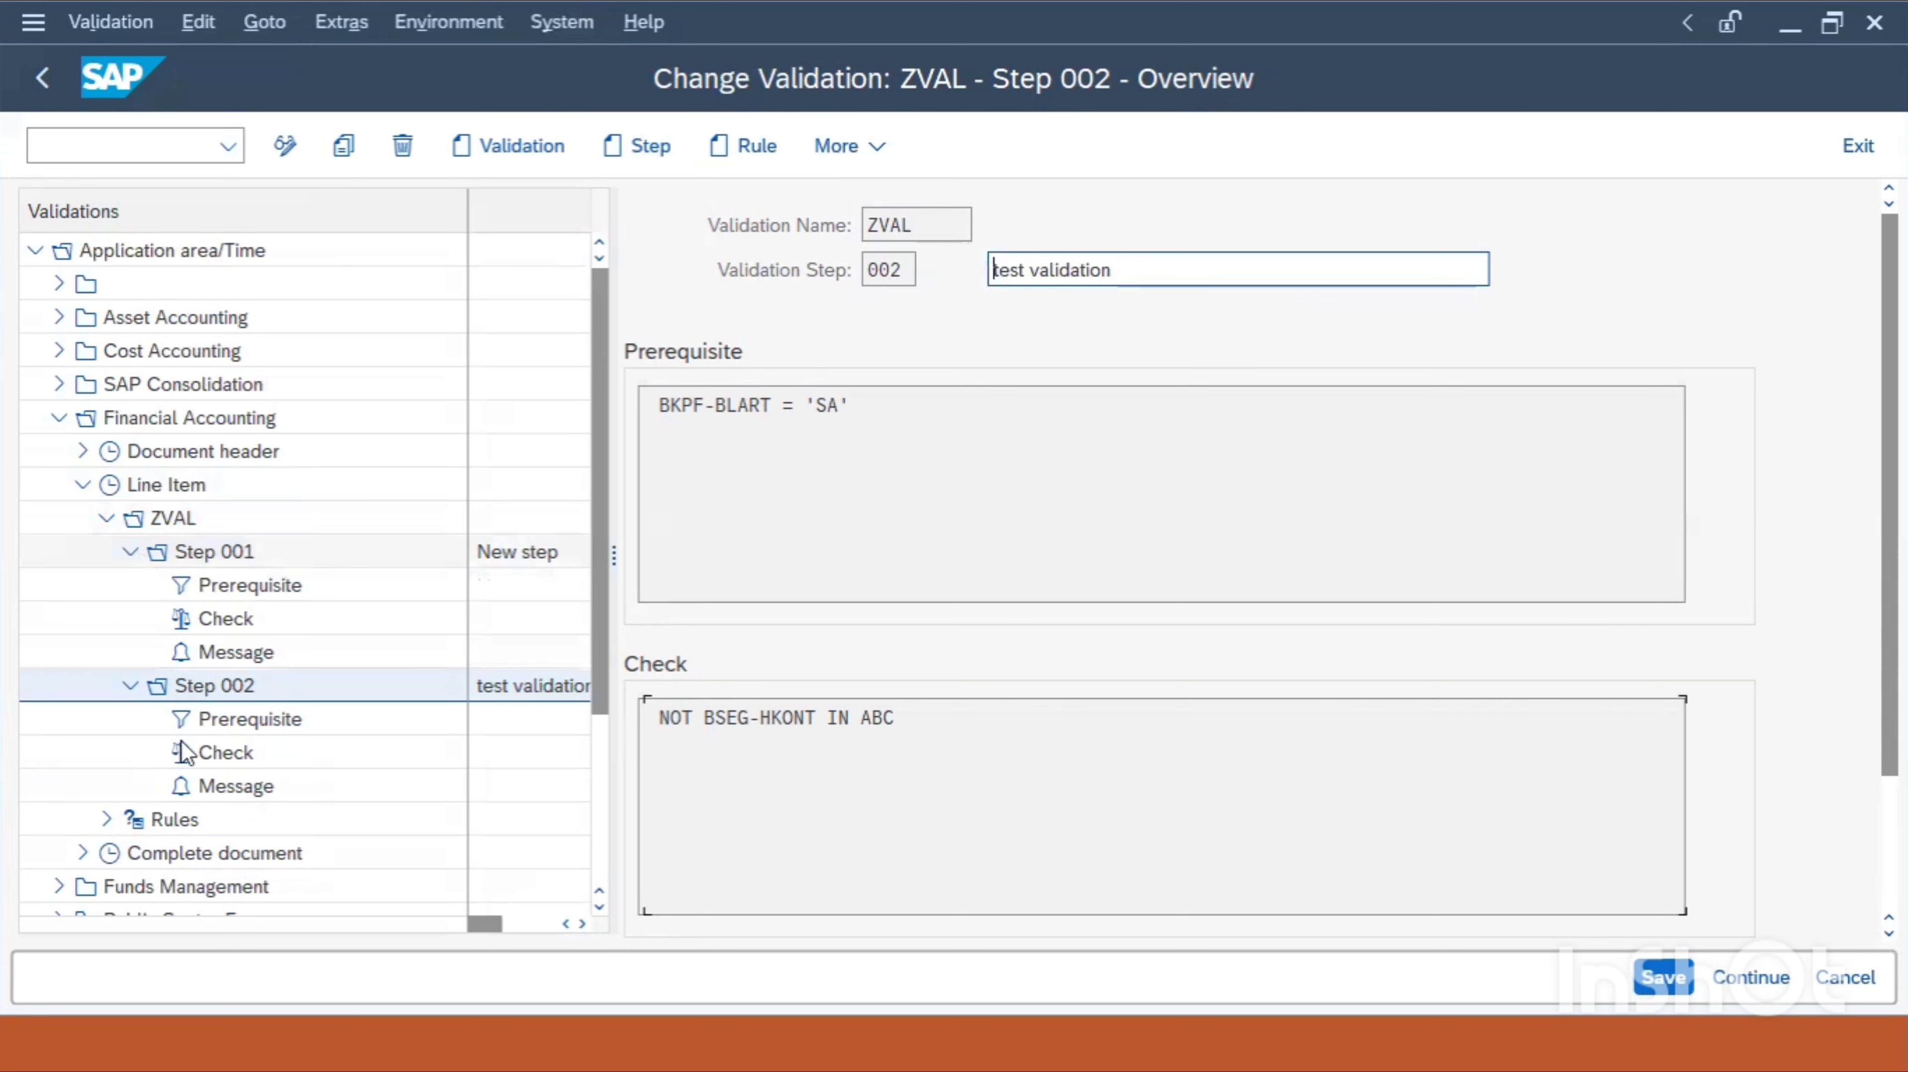
left_click(240, 686)
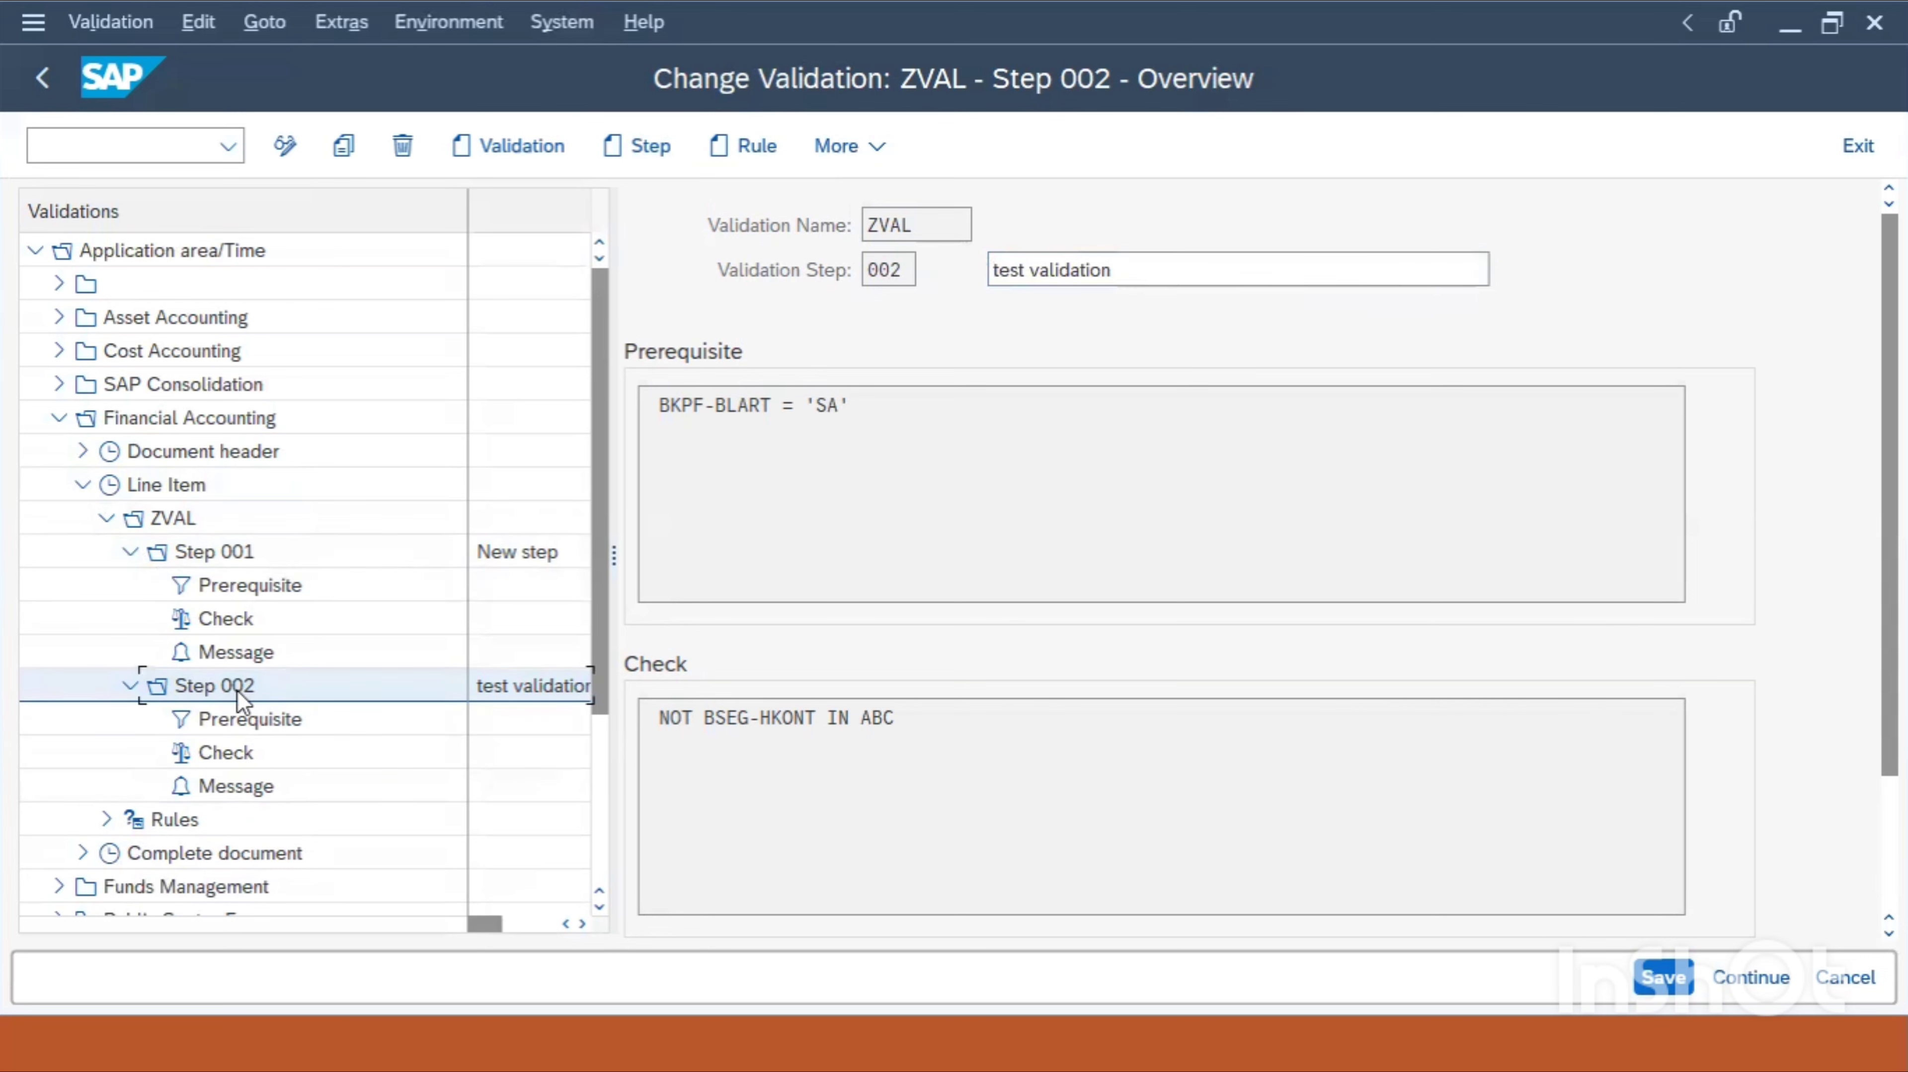
Describe ZVAL Step 001 as "VALIDATION OF GL ACCOUNTS" and save the validation
left_click(211, 554)
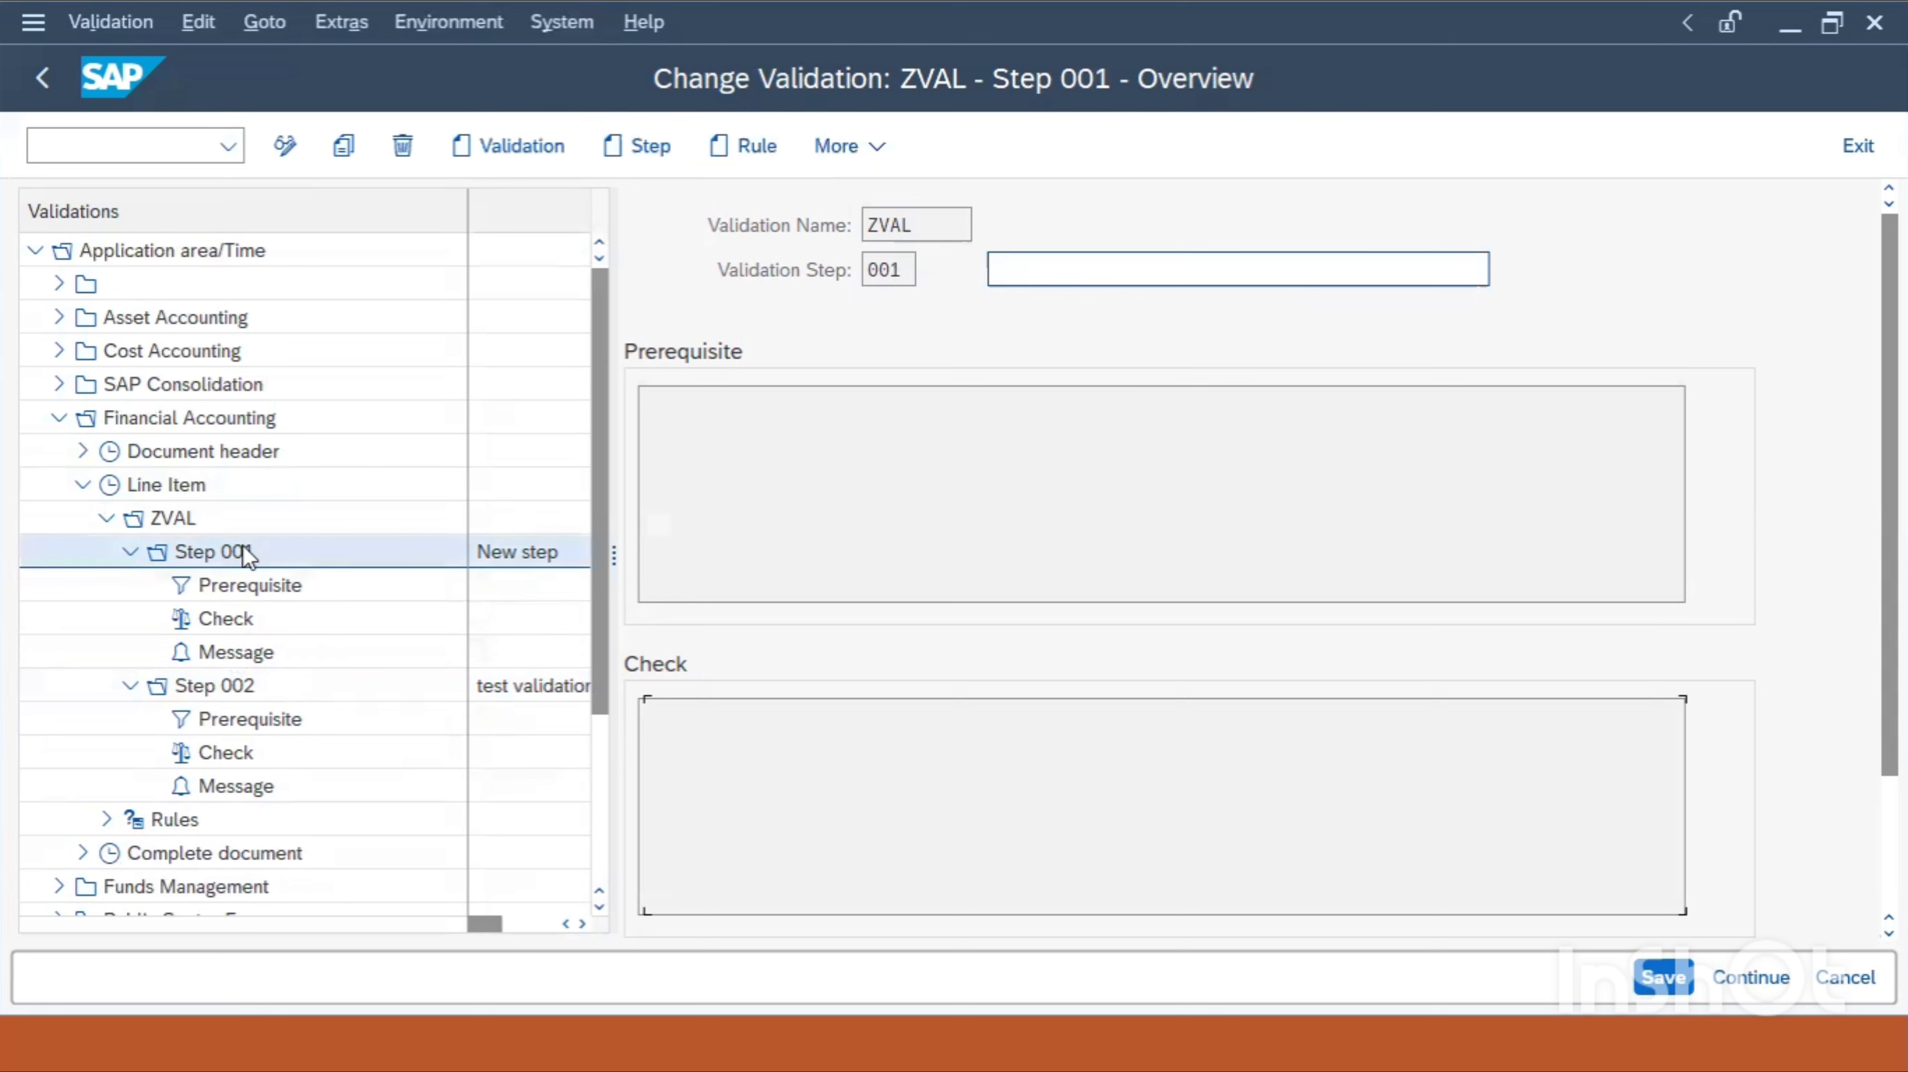
left_click(1066, 272)
type("VALIDATION OF ")
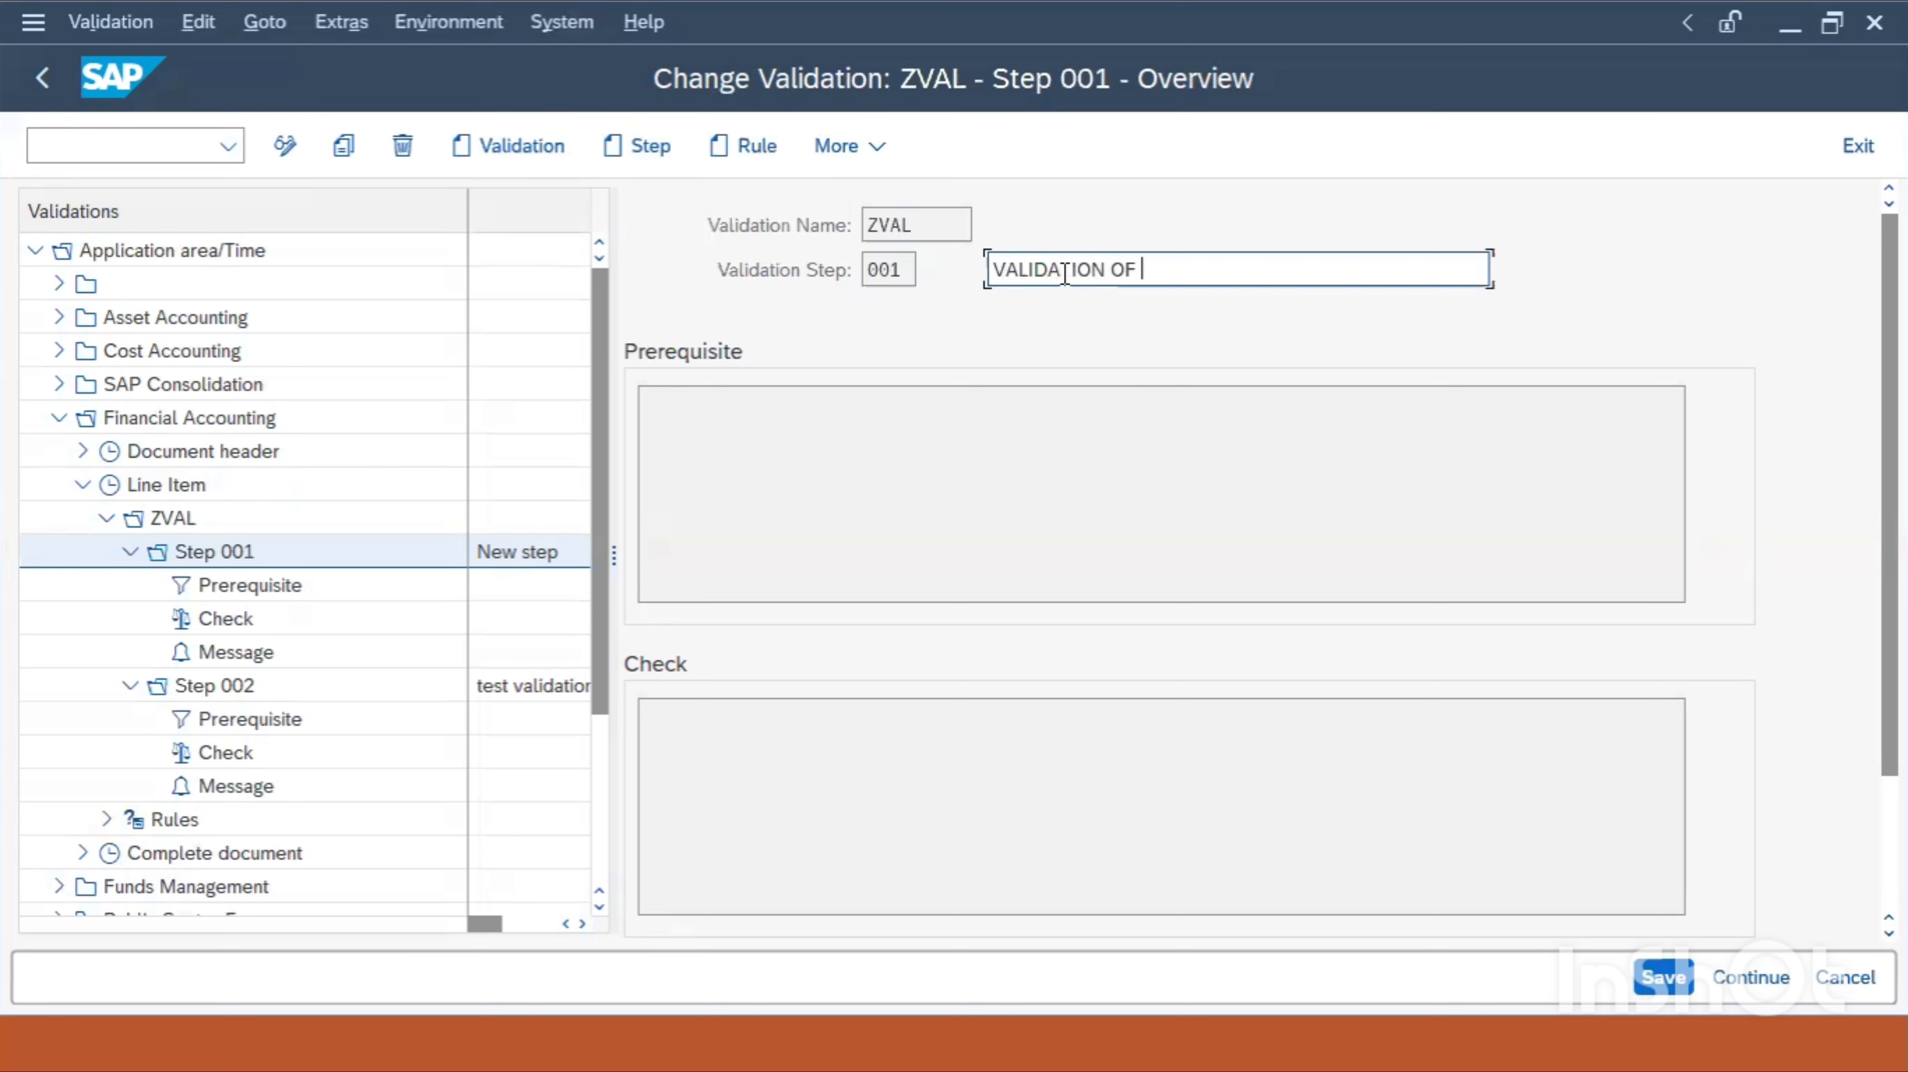
type("GL ACCOUNTS")
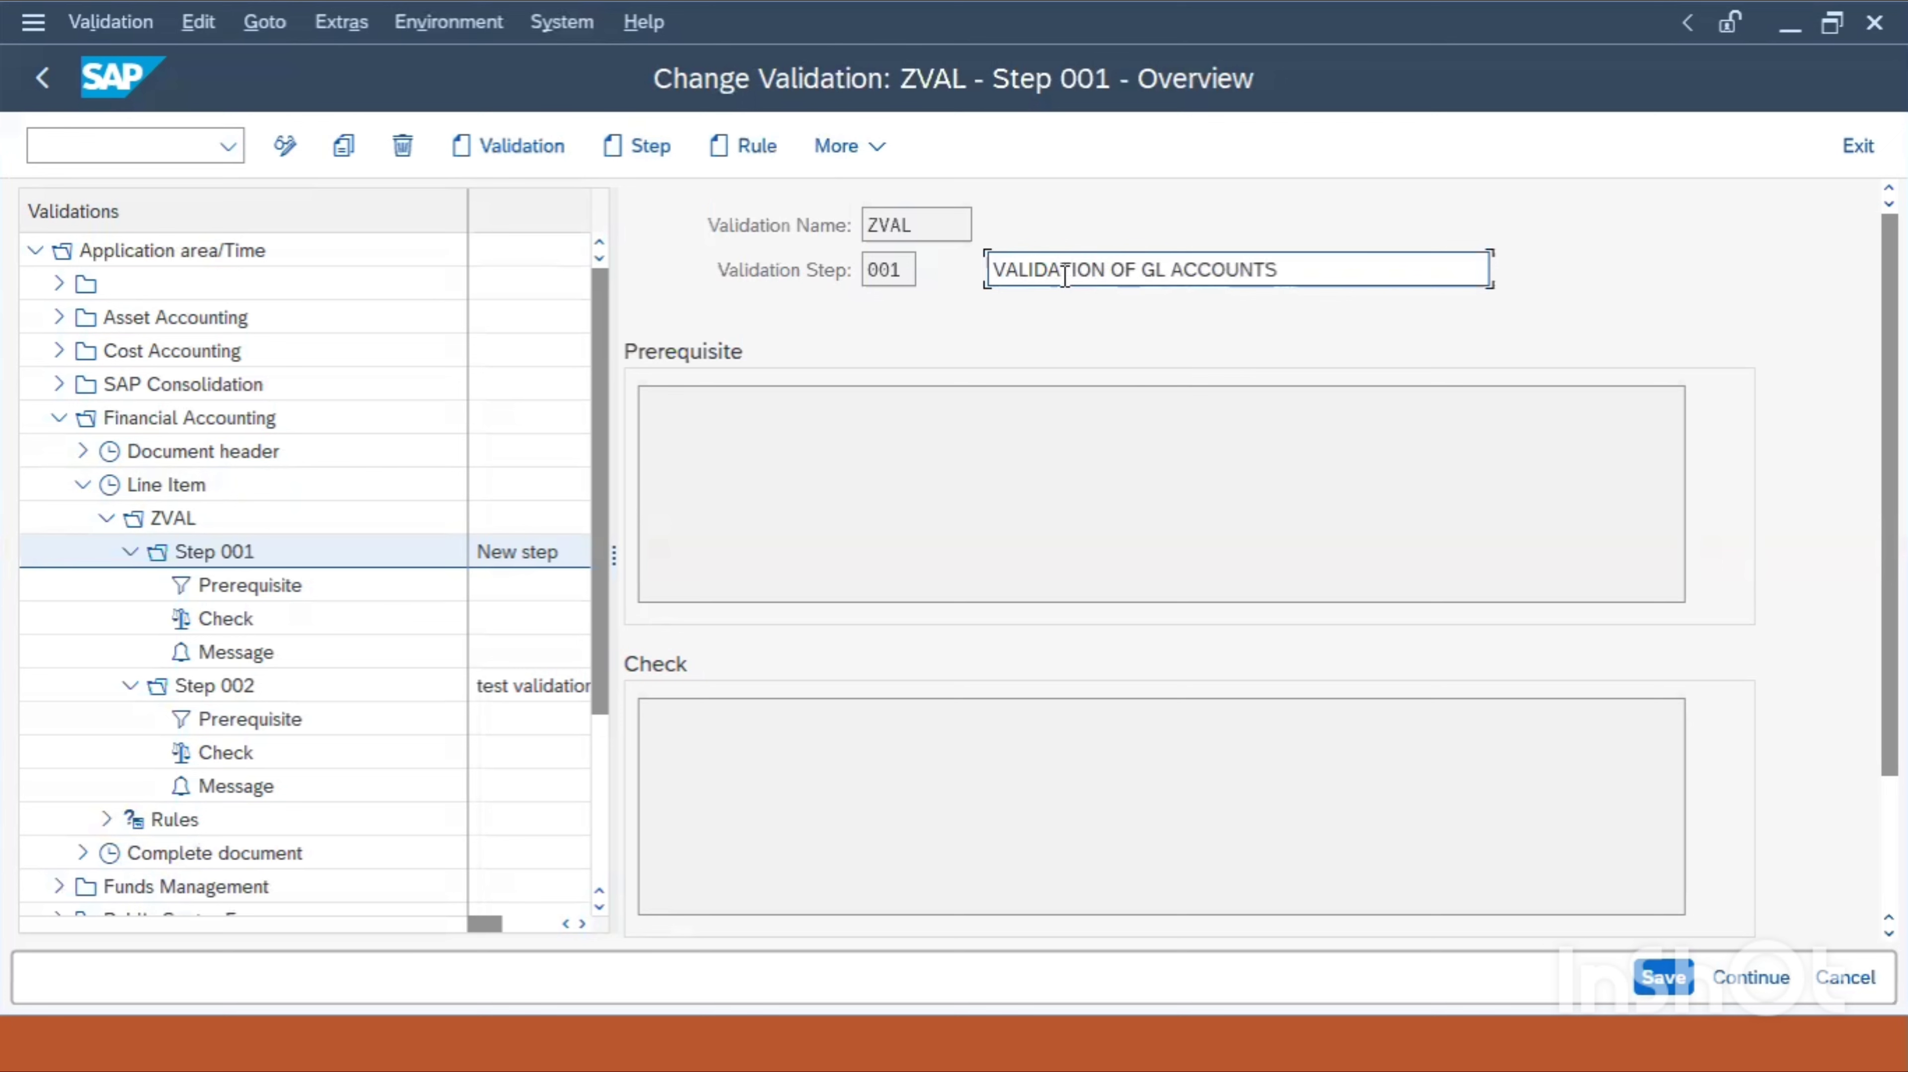
left_click(1663, 976)
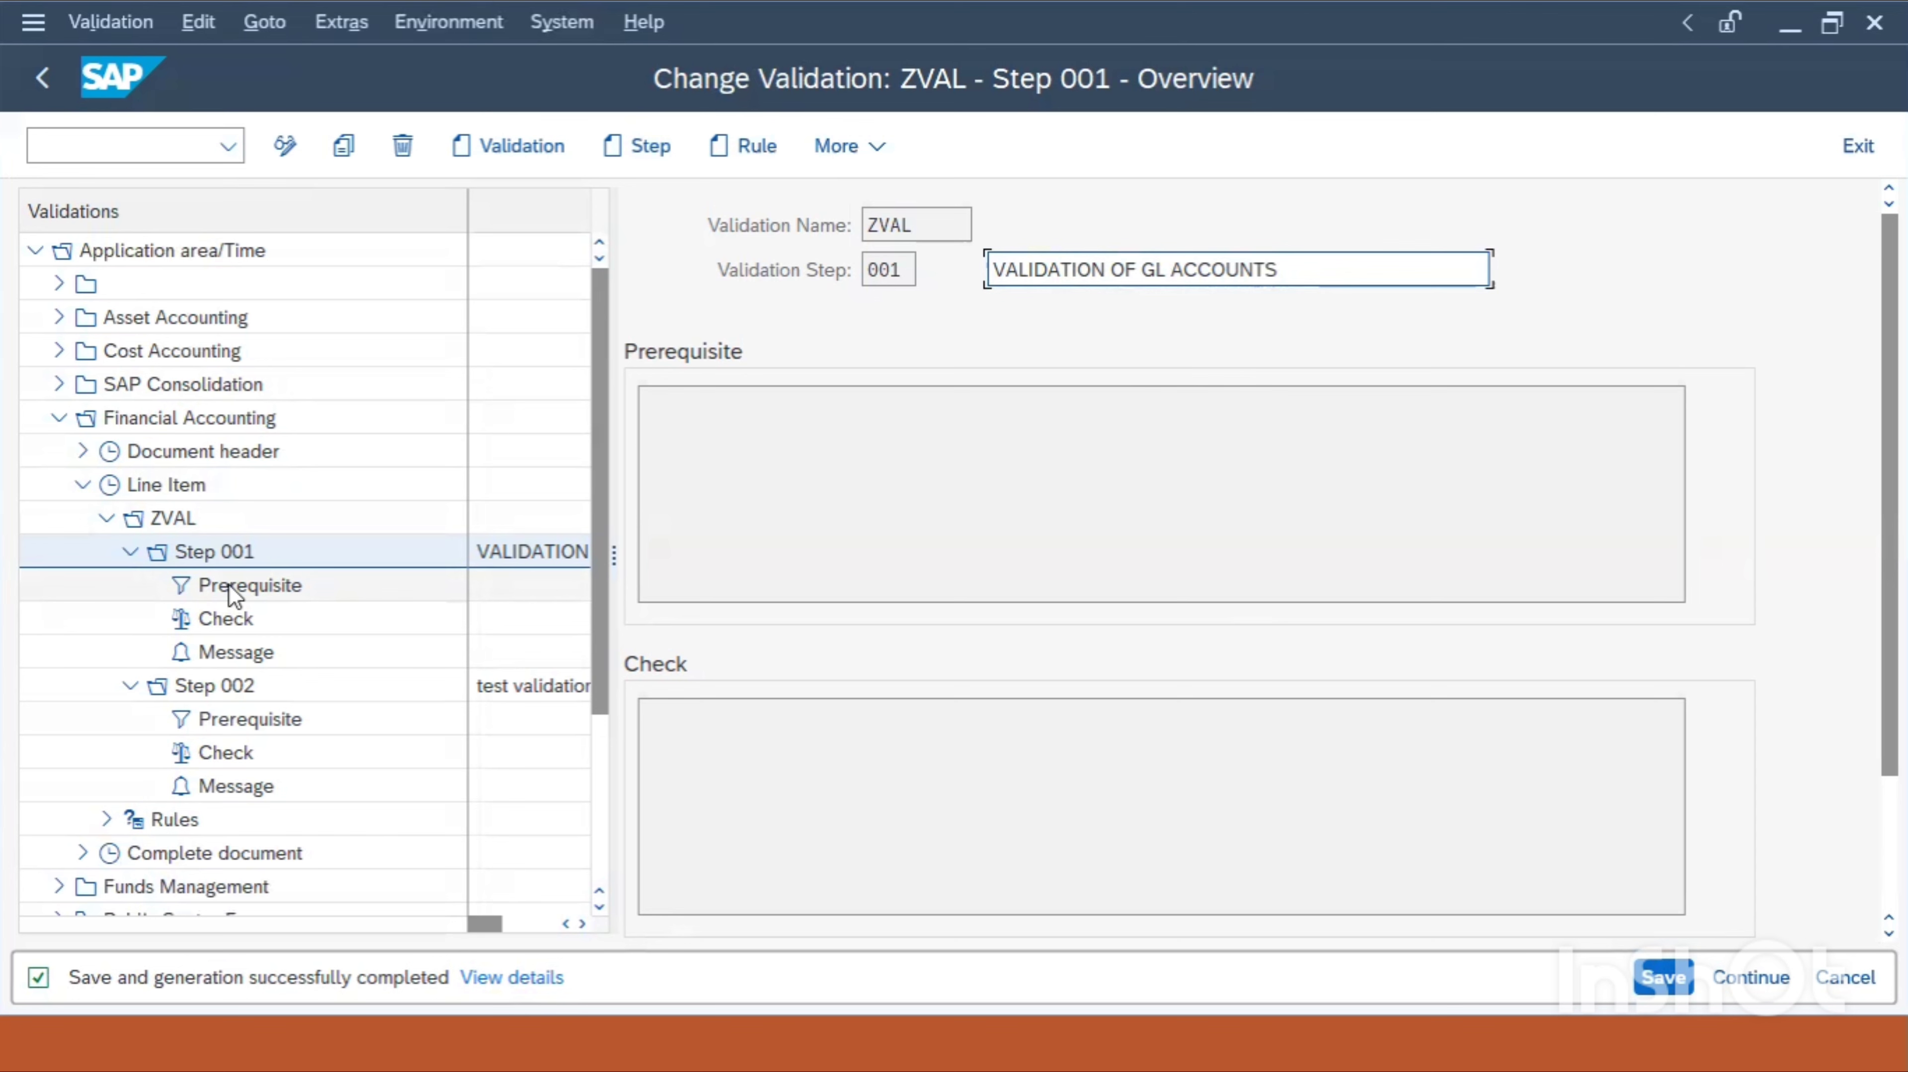
In the prerequisite of Step 001, find the field DOCUMENT TYPE in structure BKPF and insert BKPF-BLART into the formula
double_click(228, 585)
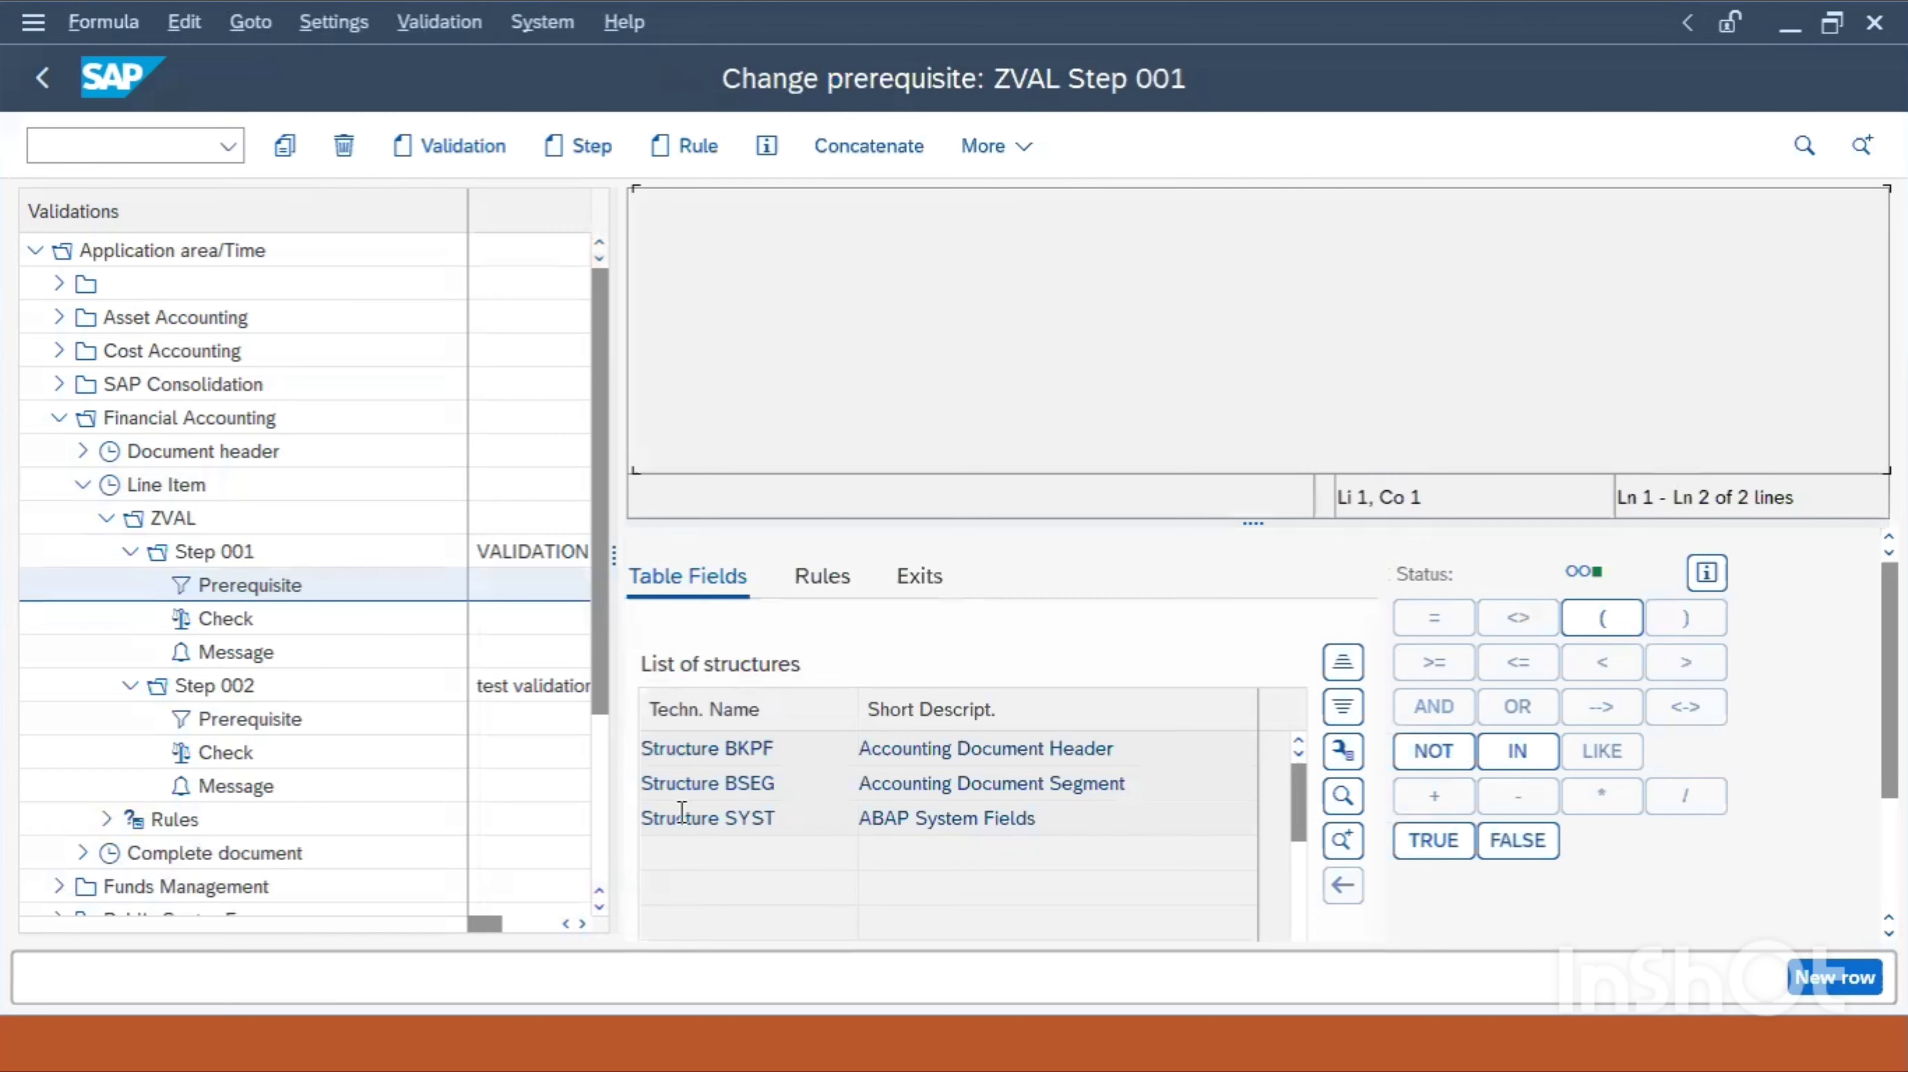
key("alt+Tab")
key("alt+Tab")
double_click(948, 751)
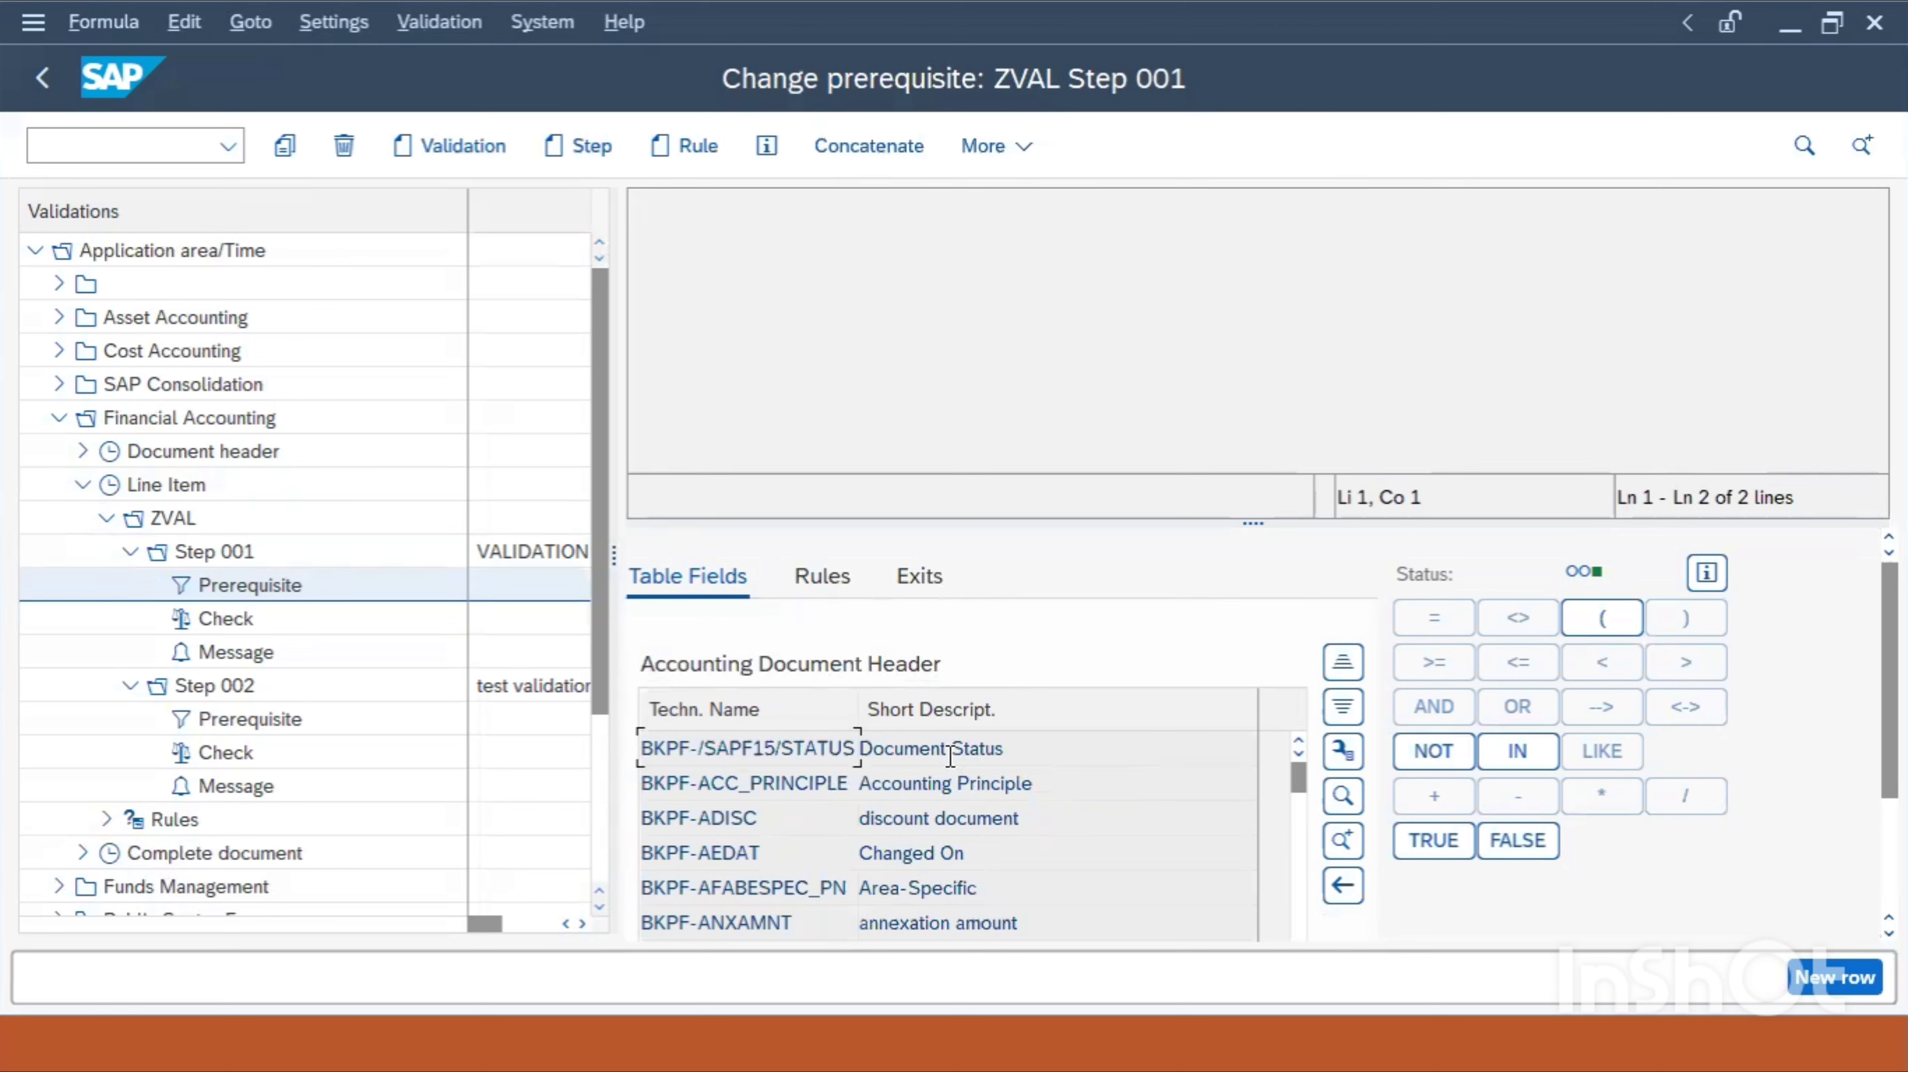
left_click(1349, 802)
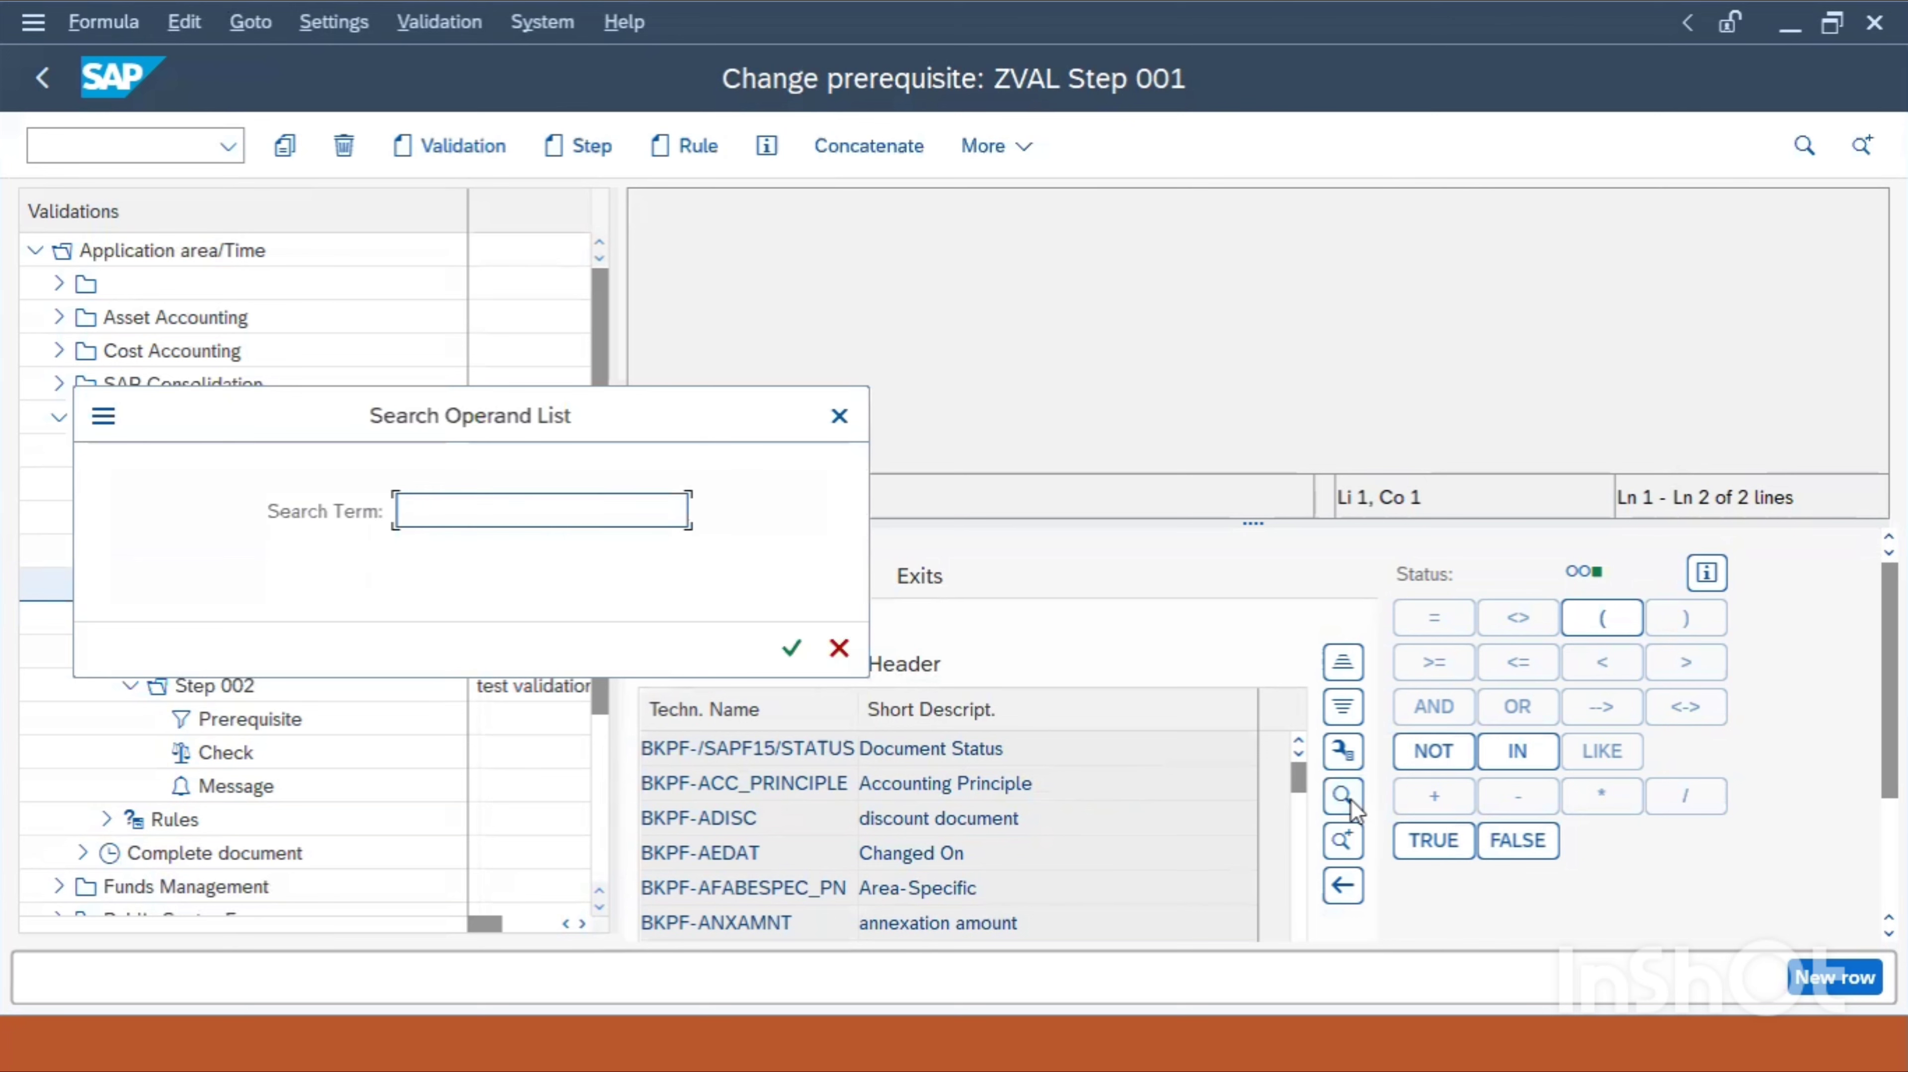
type("DOC")
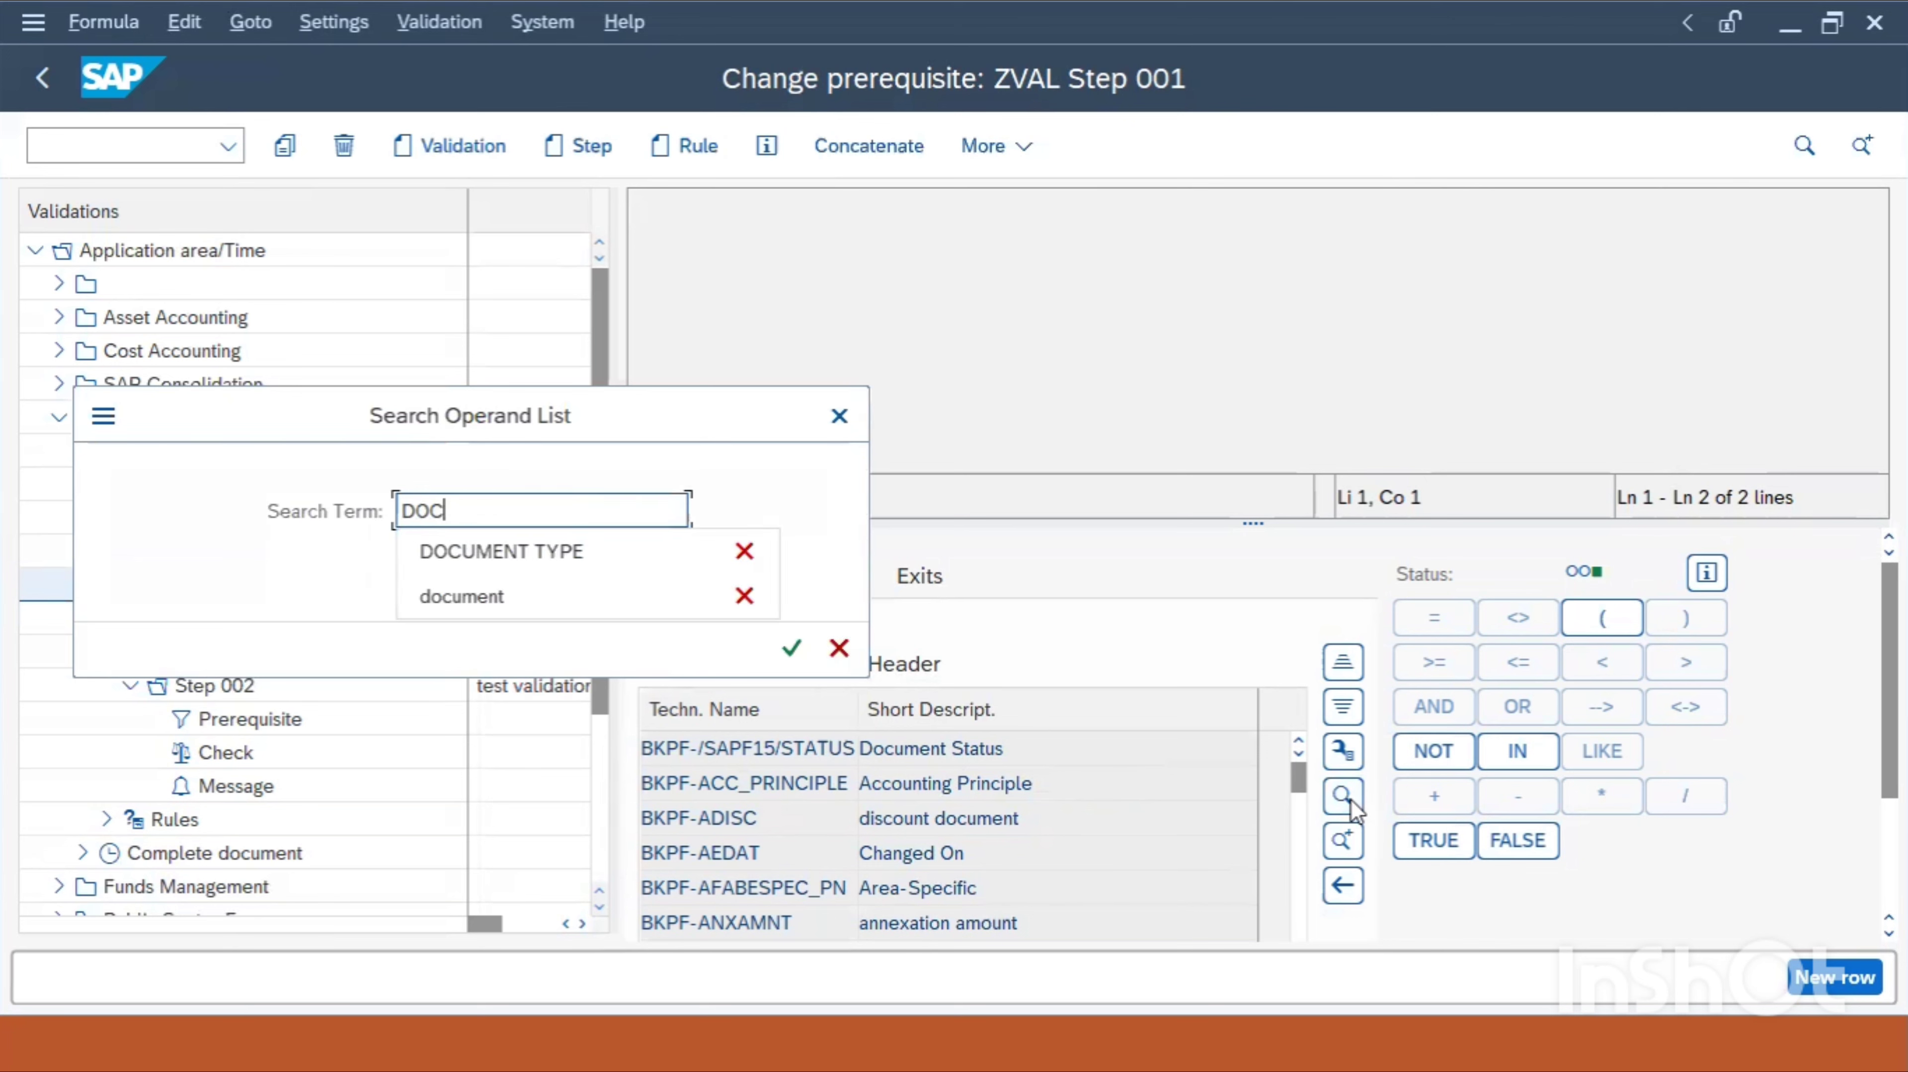
key("Down")
key("Return")
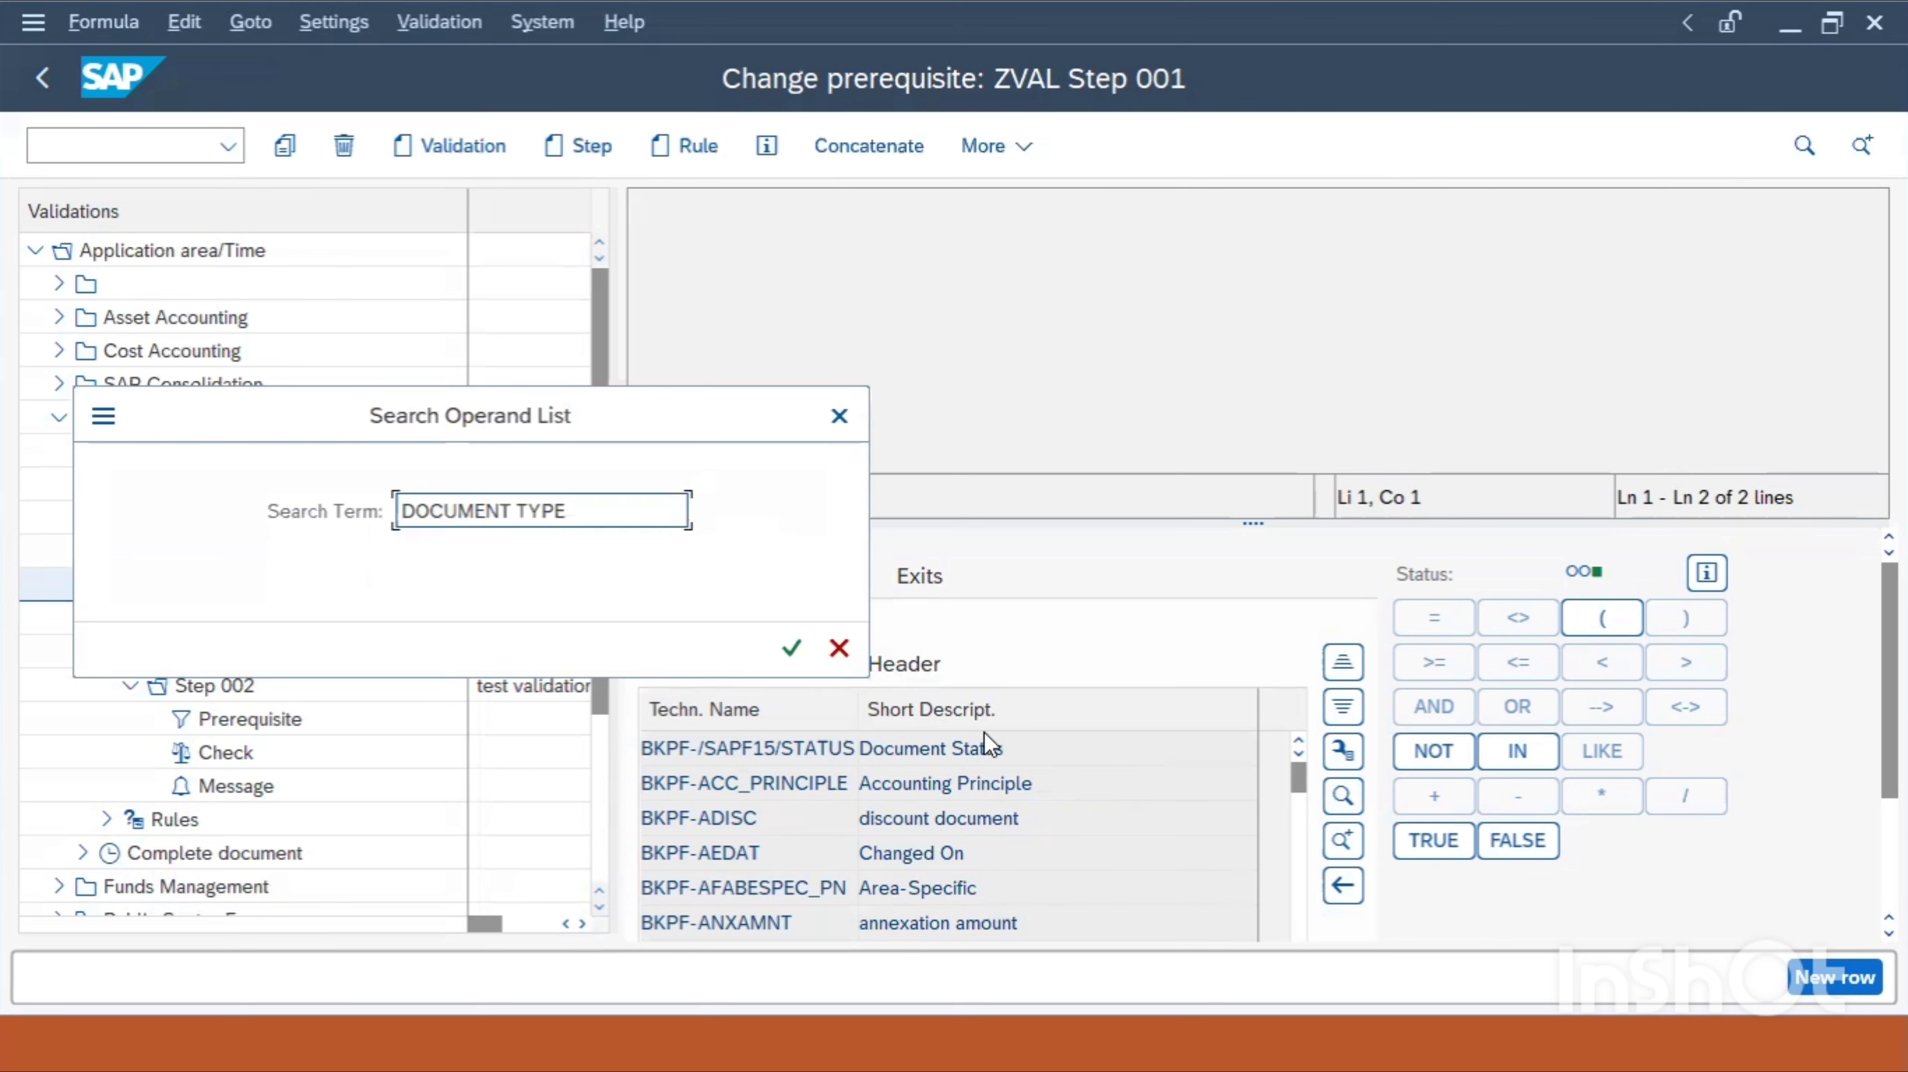
left_click(799, 648)
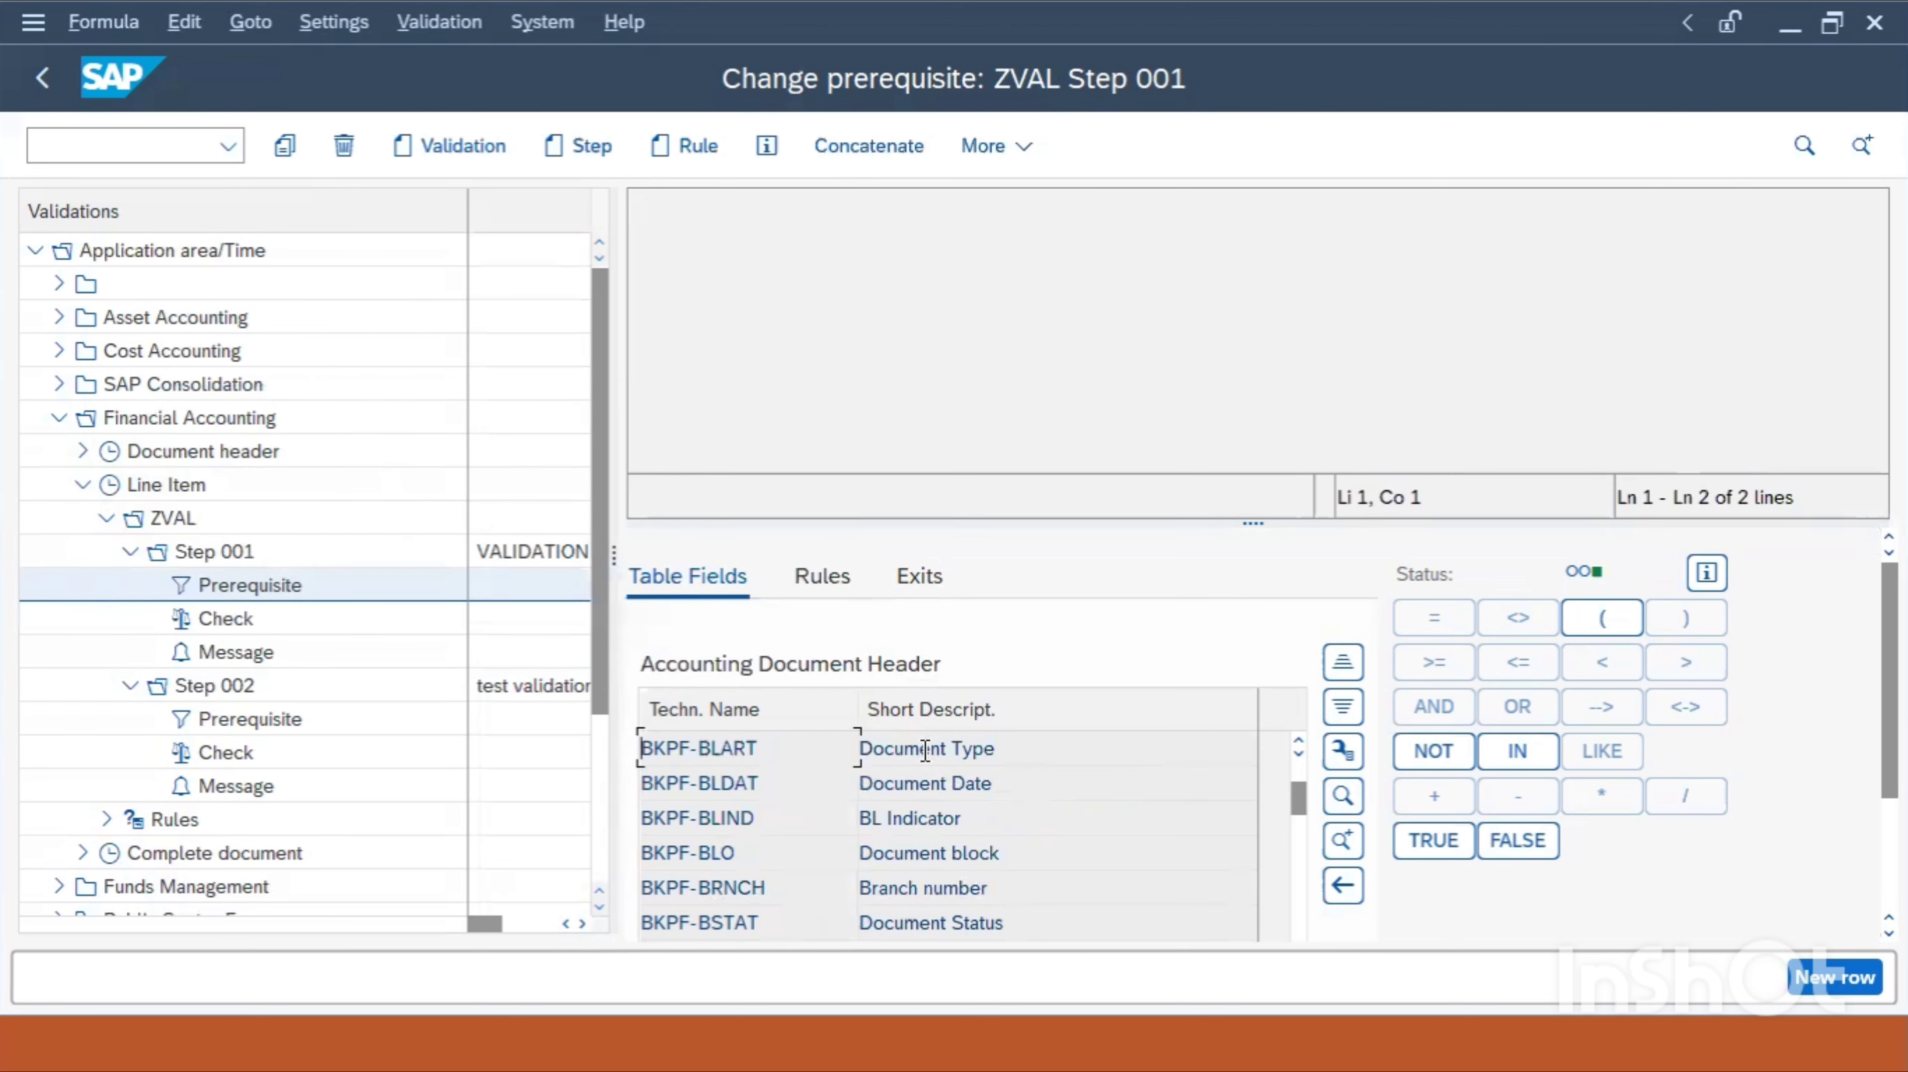
double_click(923, 749)
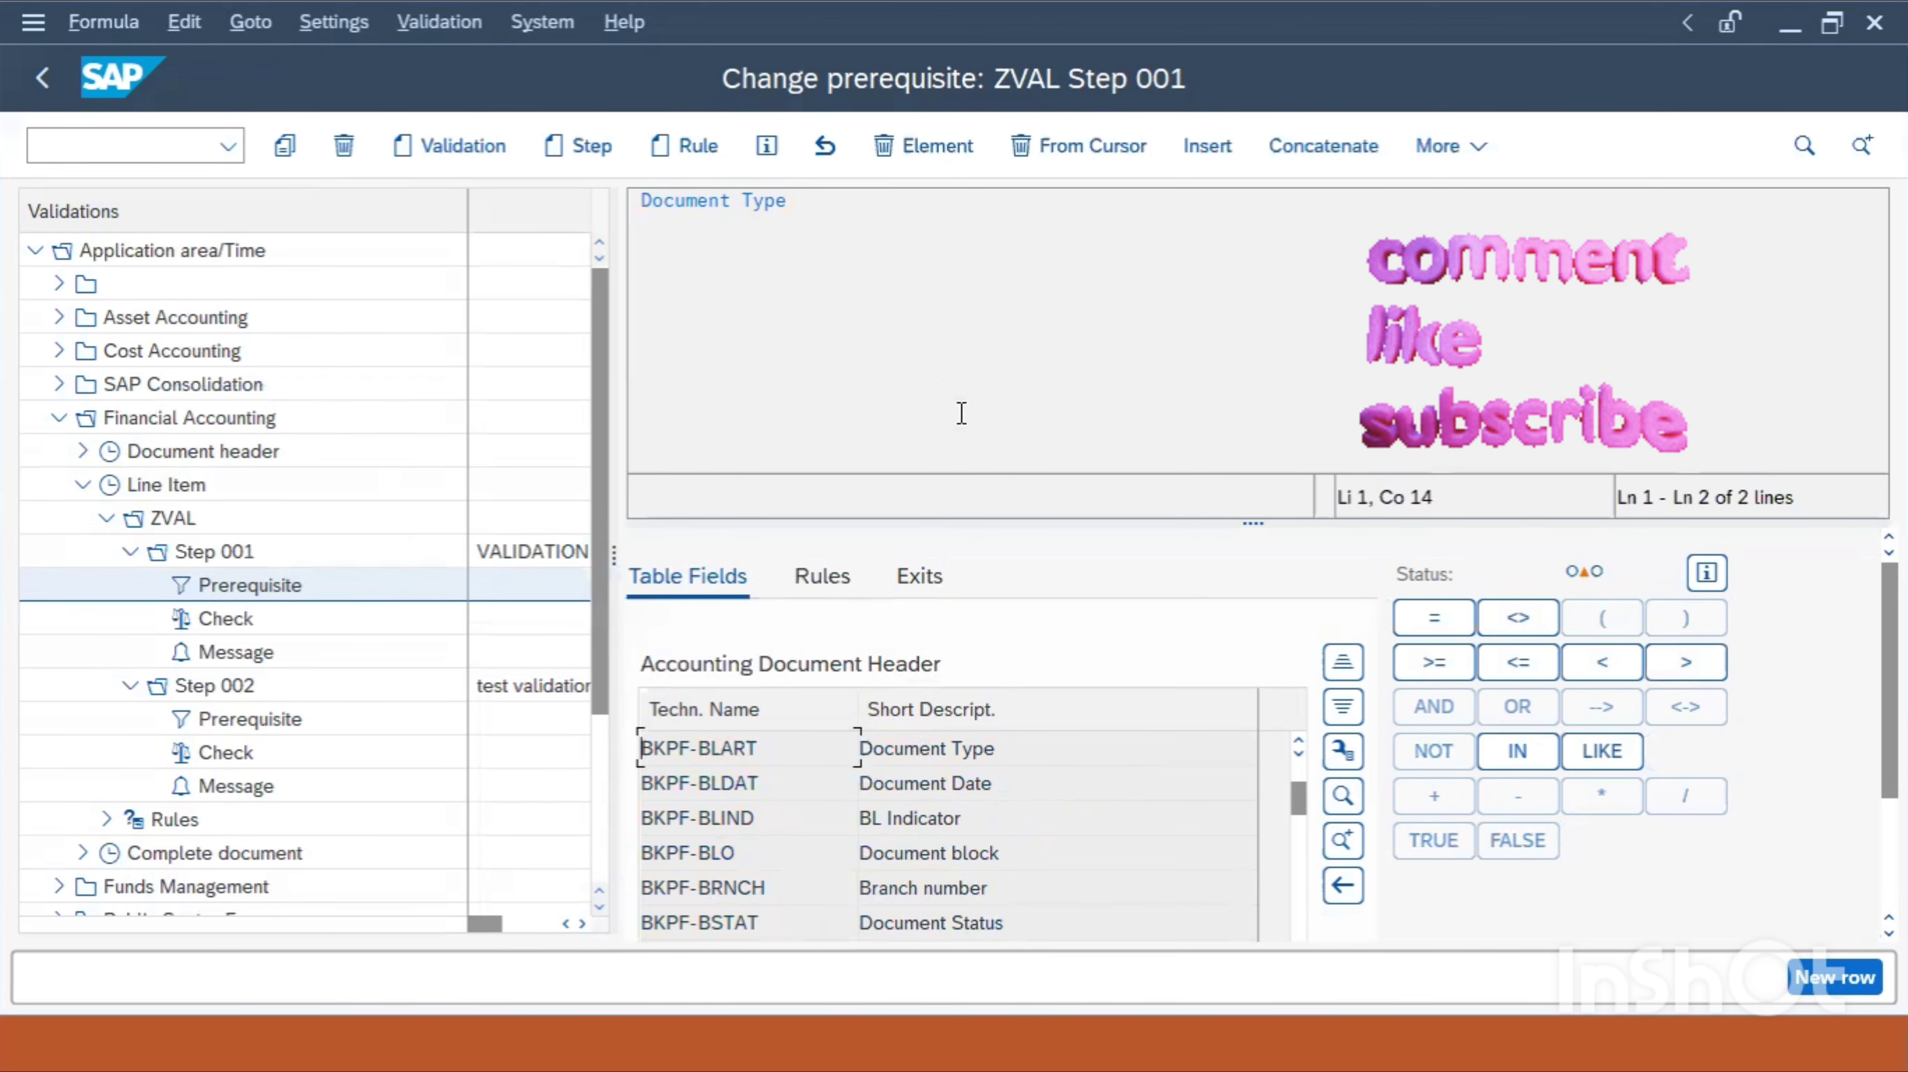
Complete the prerequisite with an equals operator and the constant document type SA (G/L Account Document)
left_click(1426, 623)
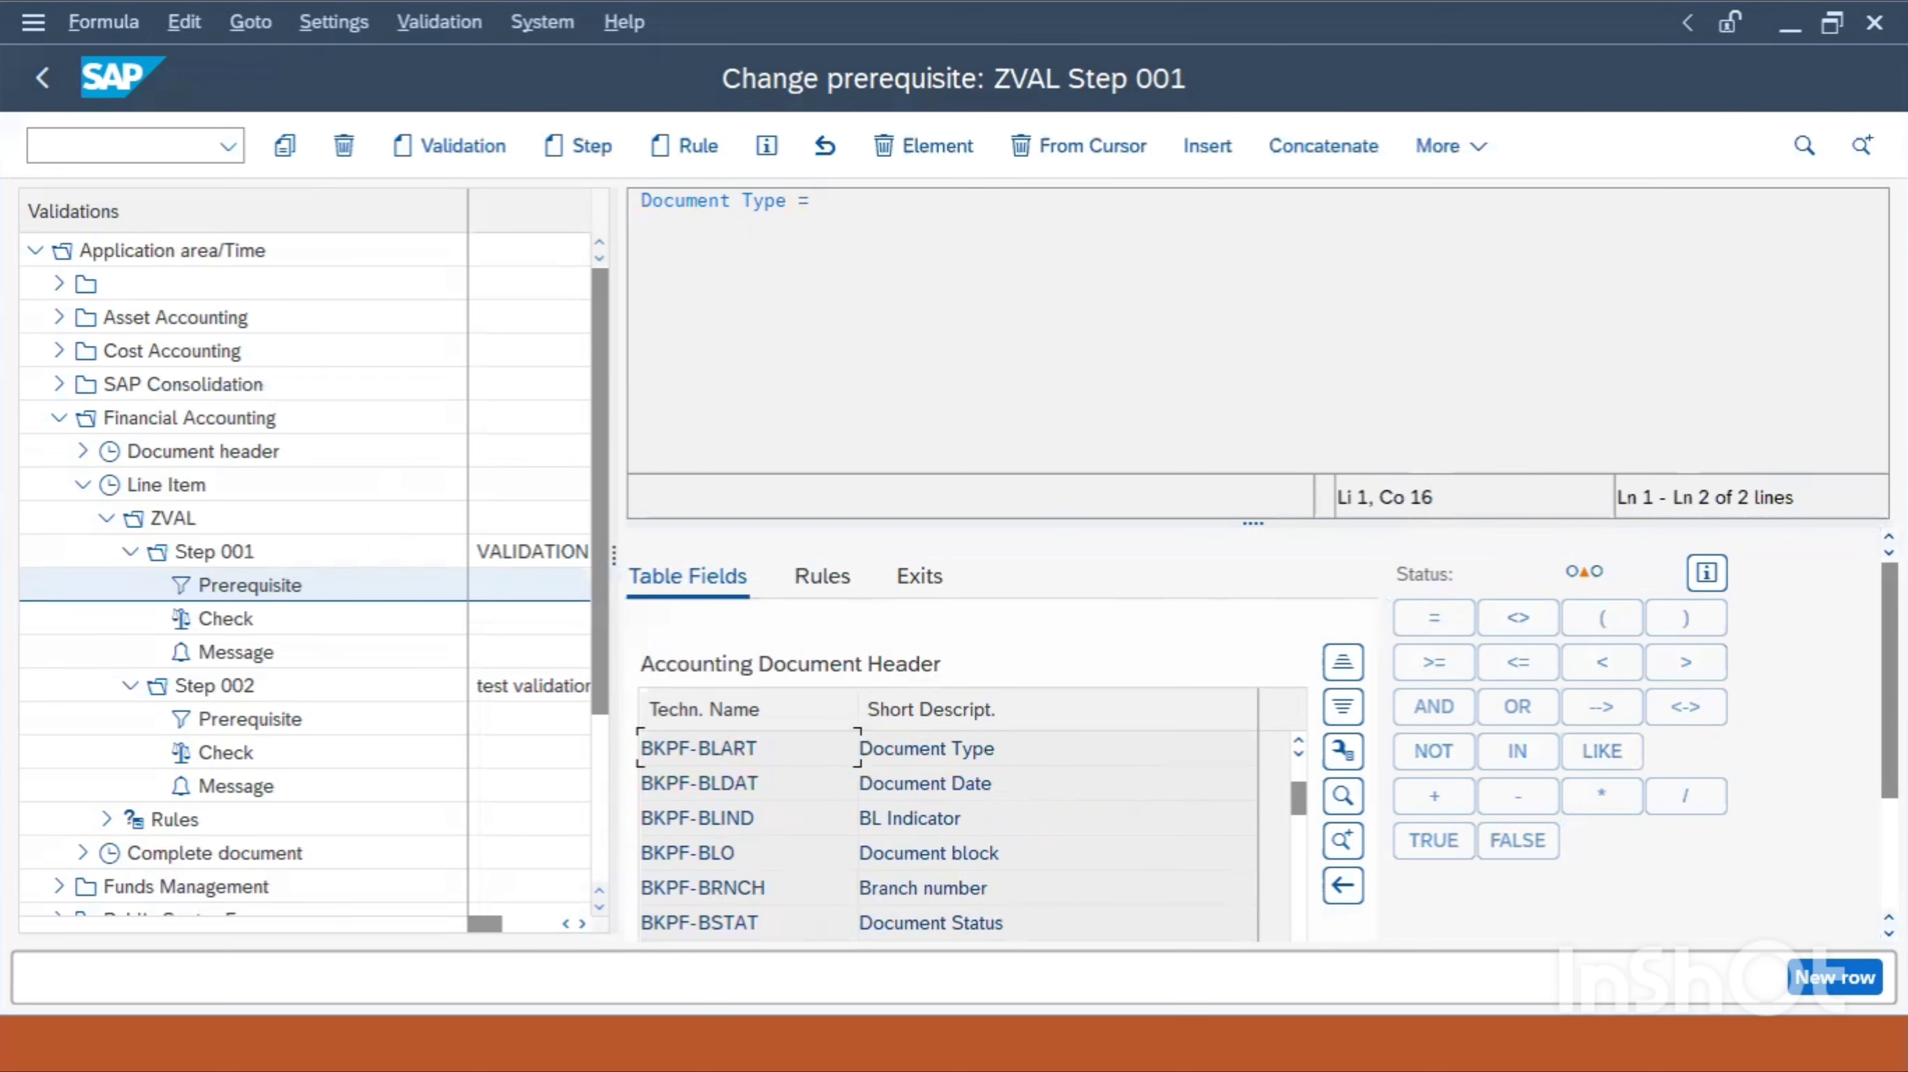
scroll(1261, 736, "down", 3)
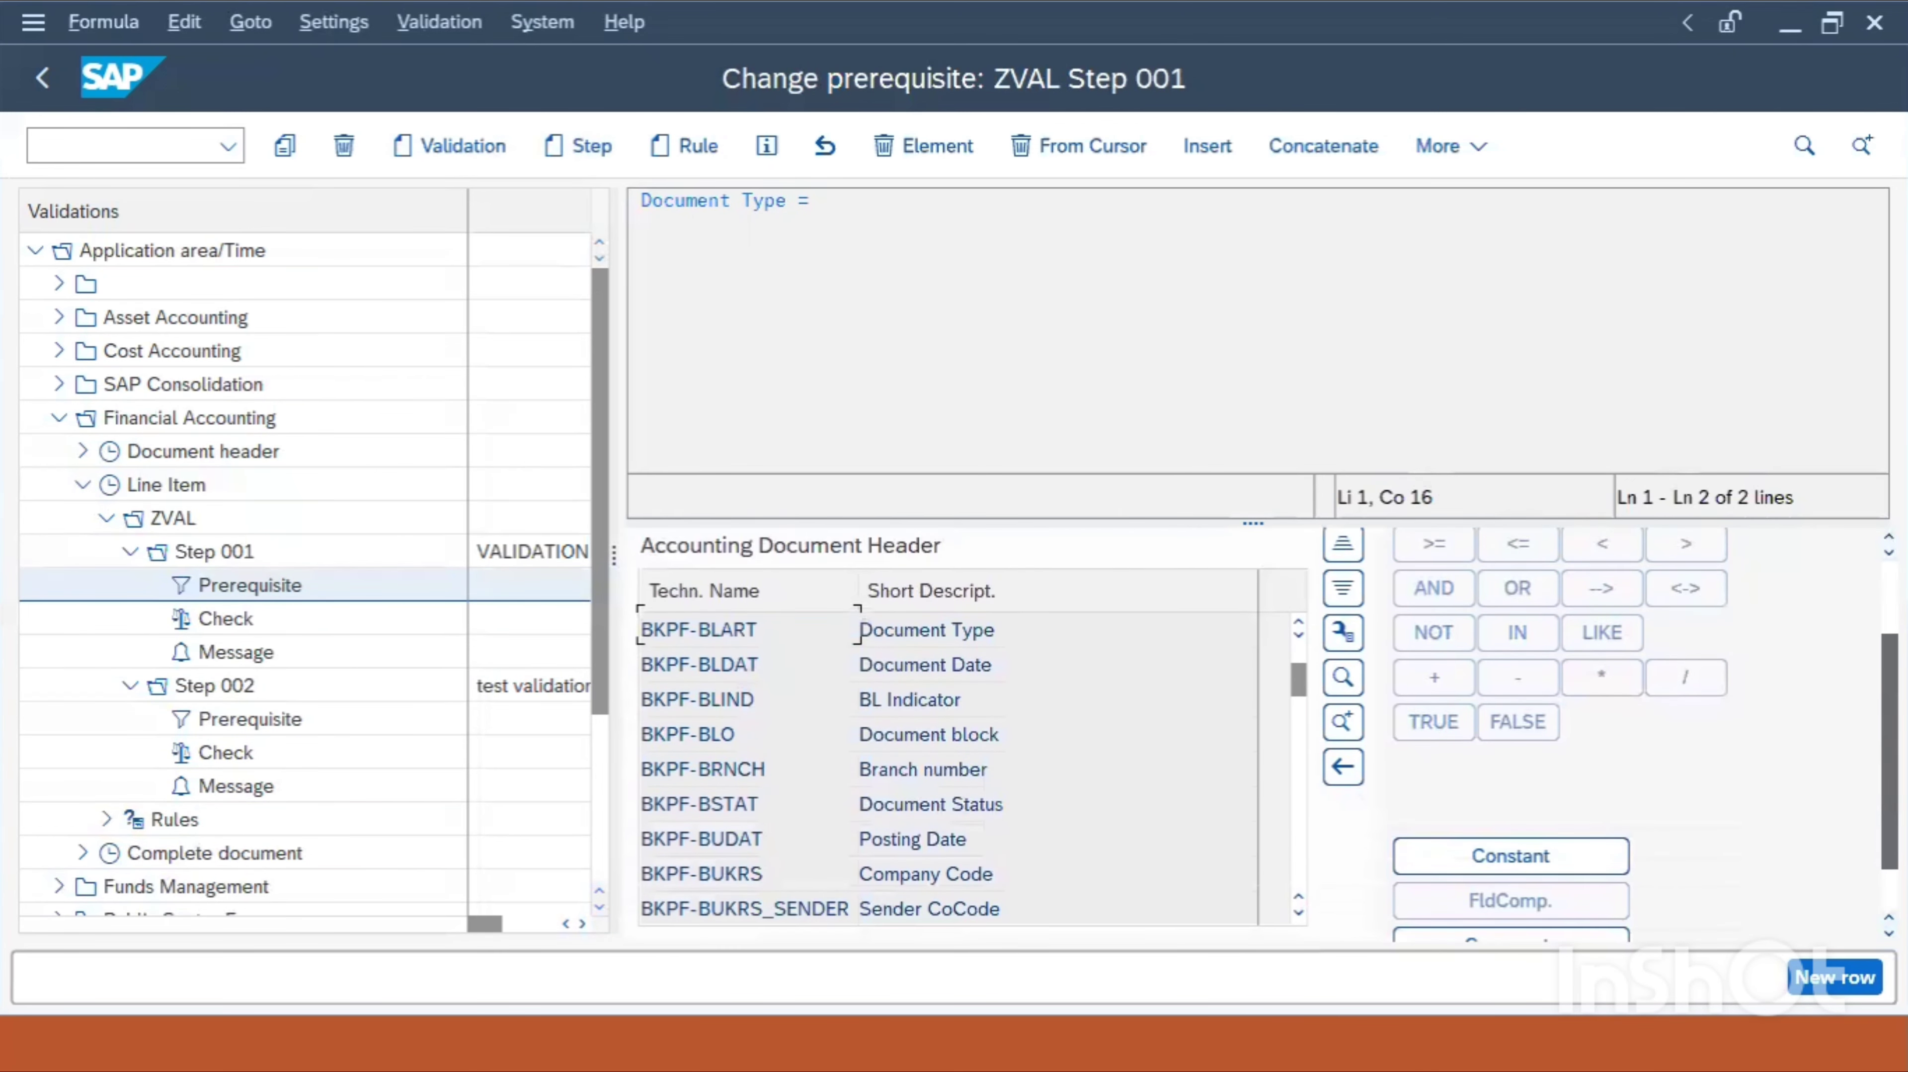
scroll(1501, 751, "down", 1)
left_click(1440, 822)
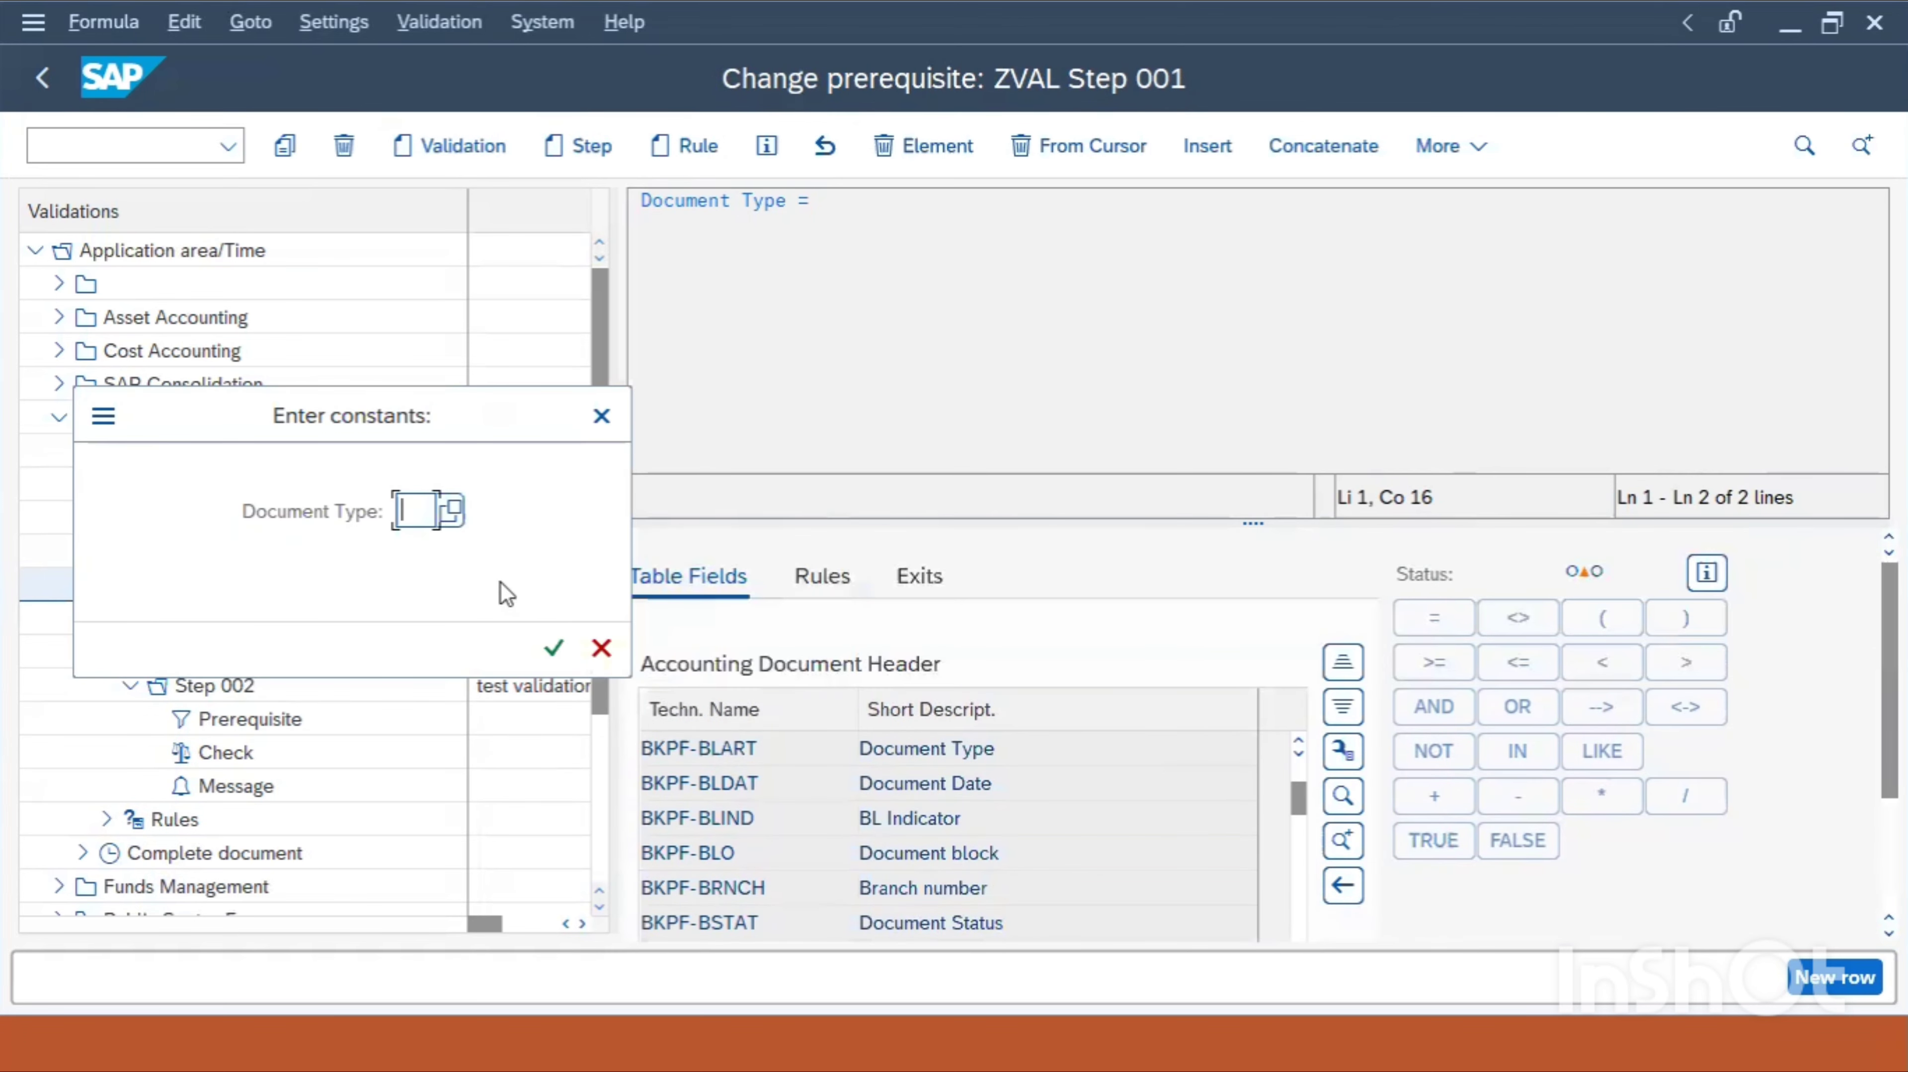
left_click(450, 514)
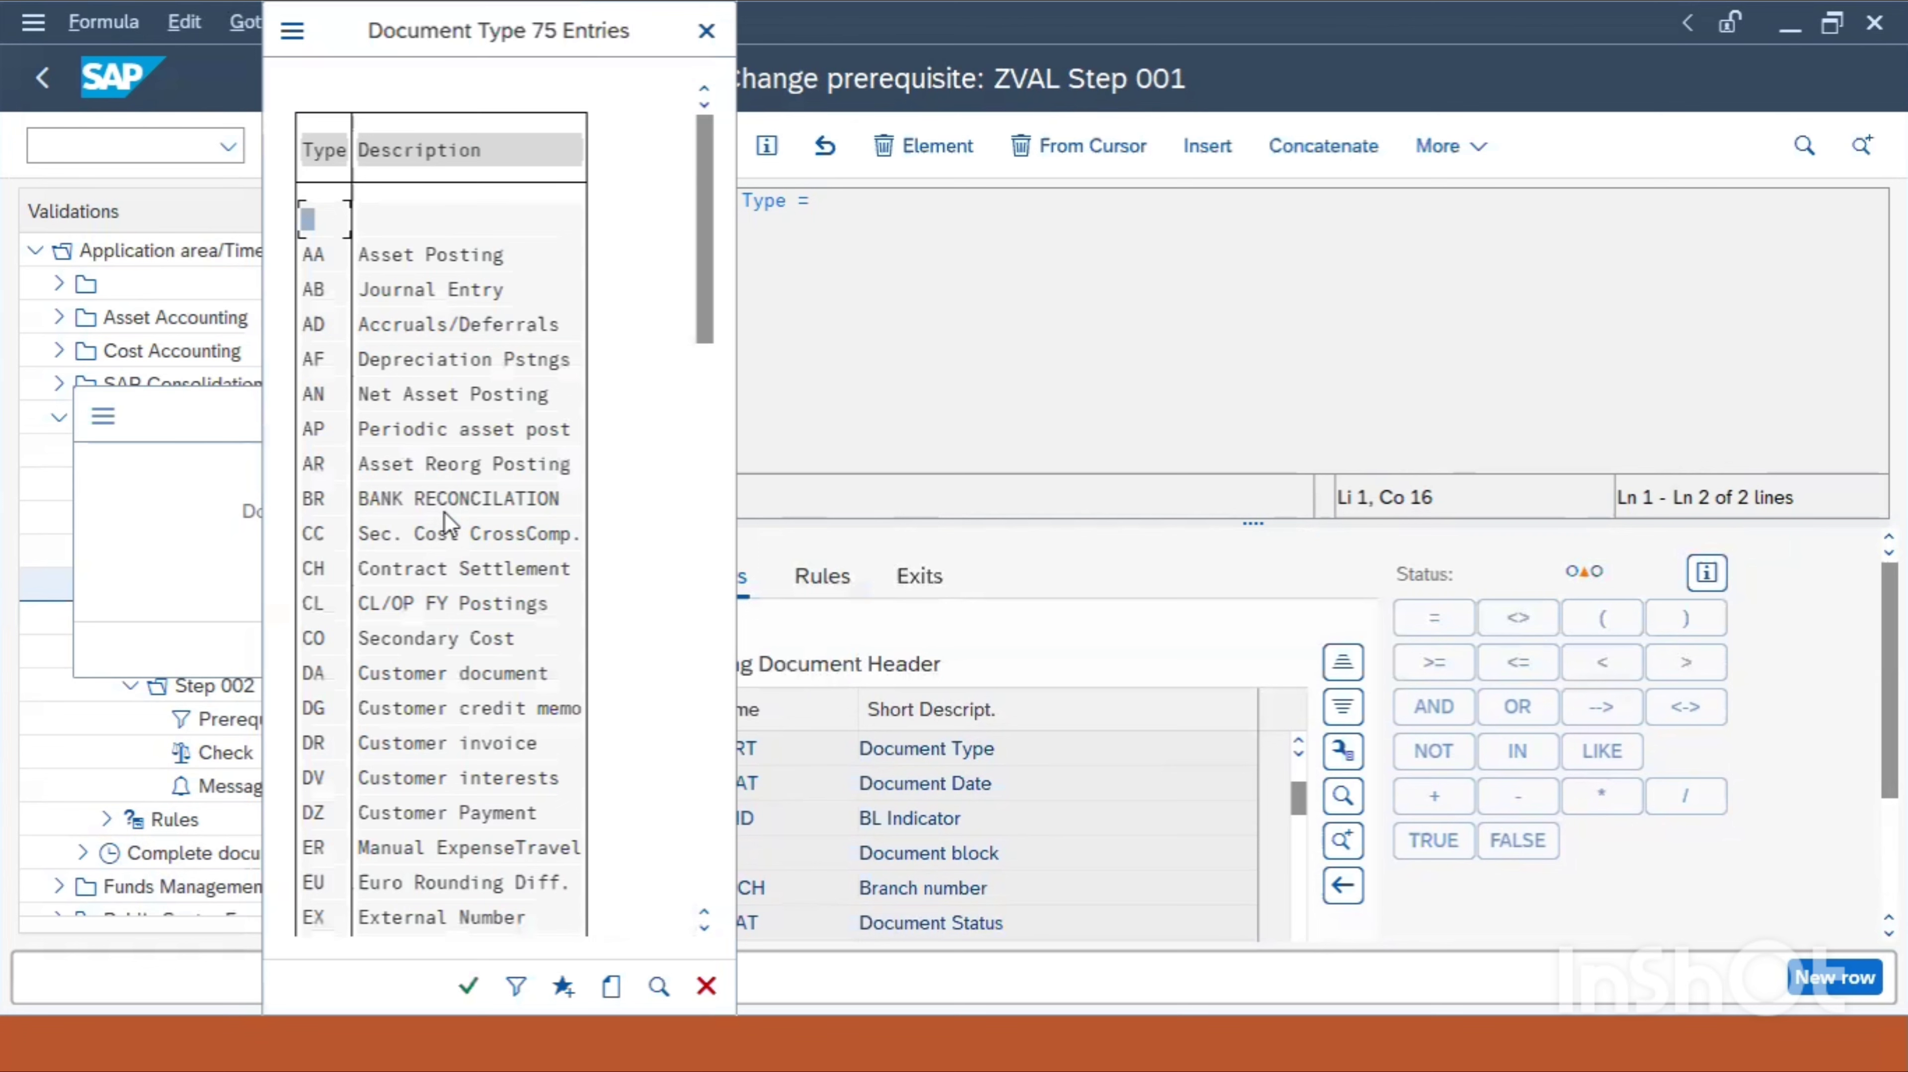
left_click_drag(704, 323, 693, 729)
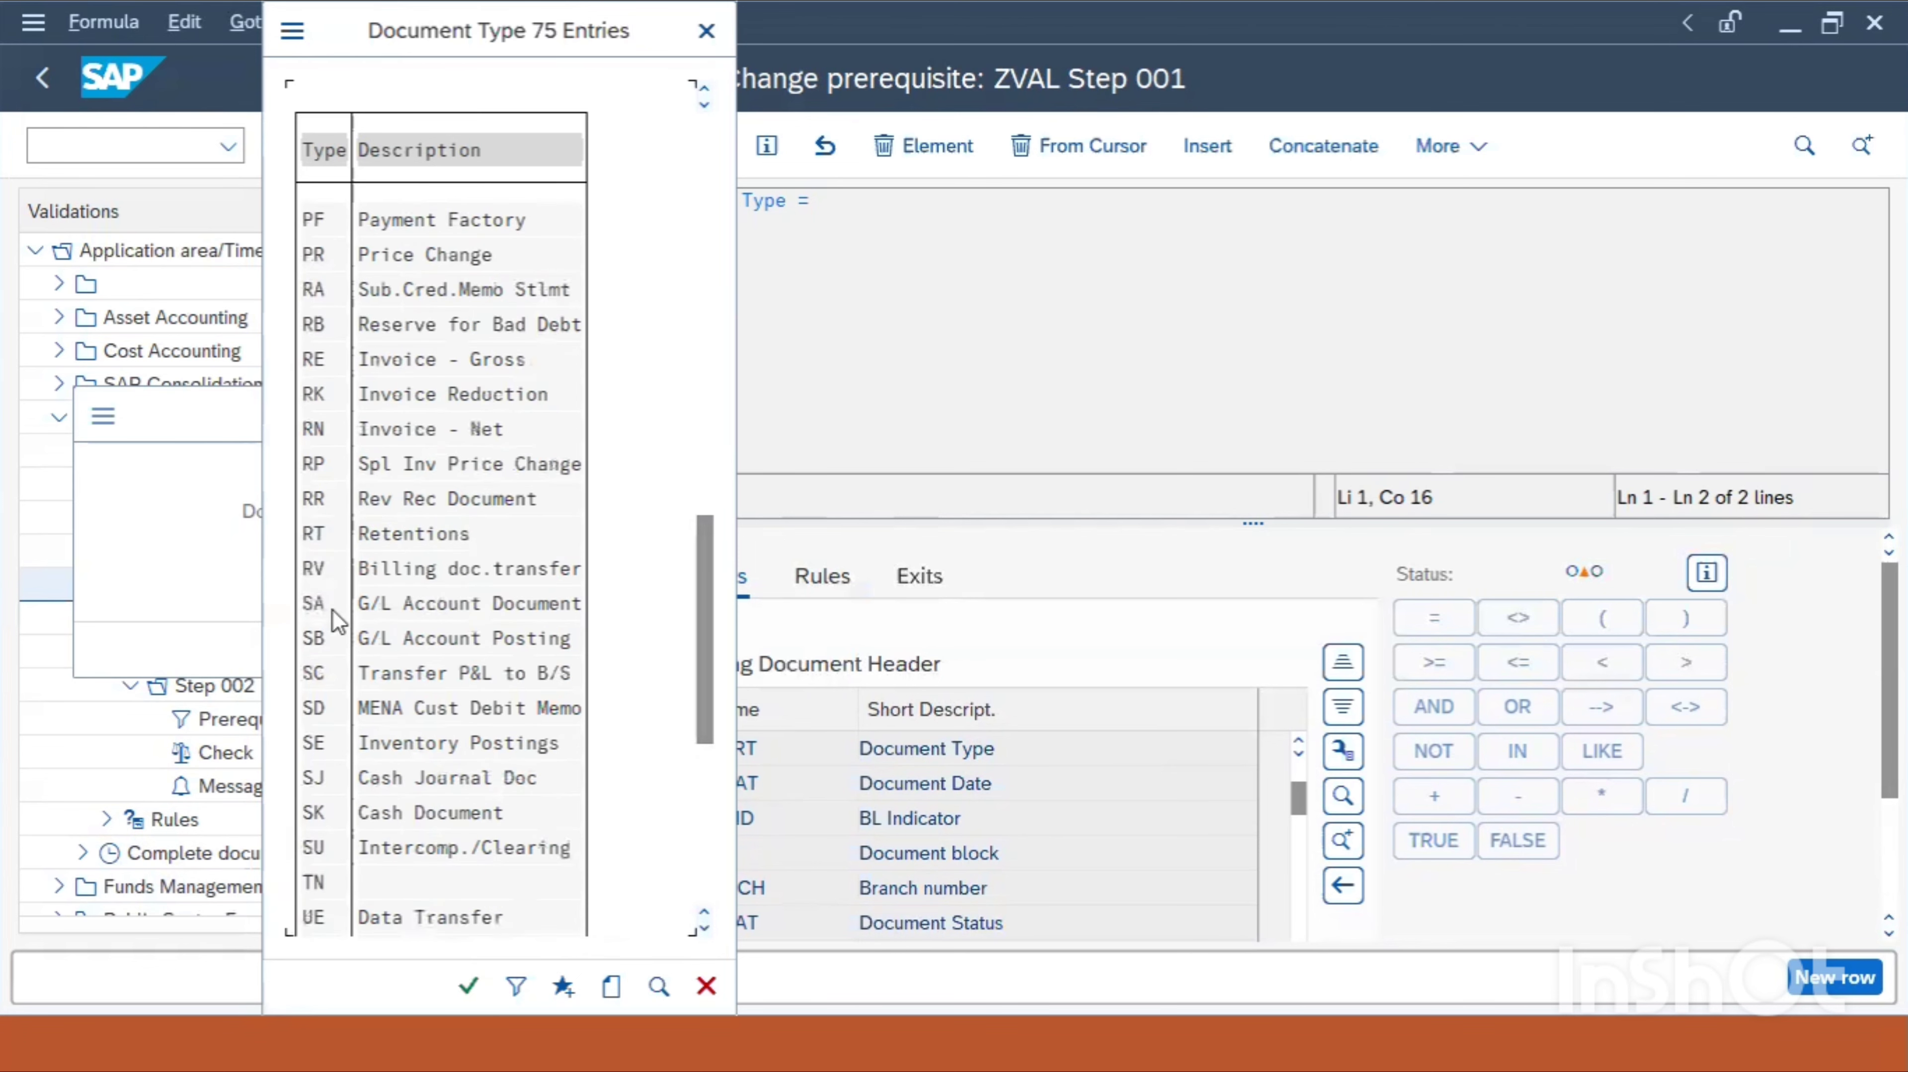
double_click(331, 609)
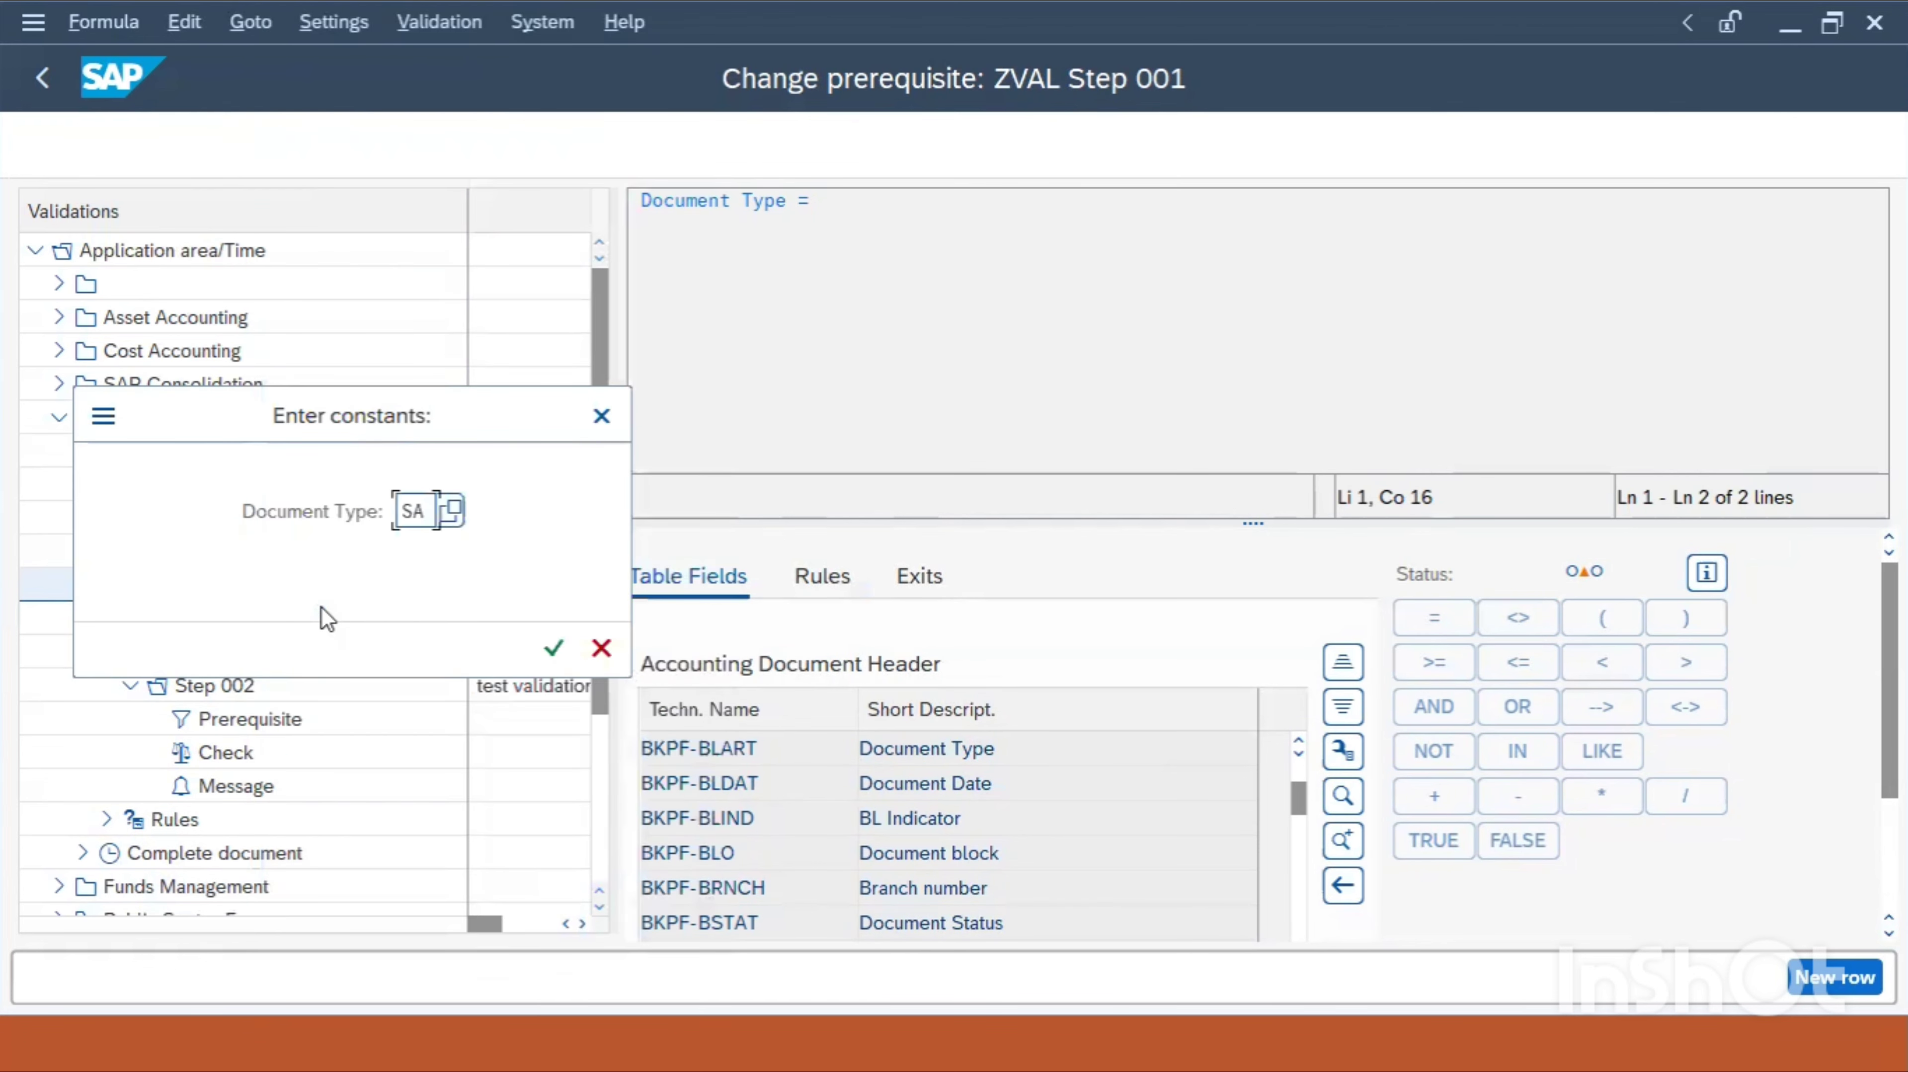
left_click(554, 648)
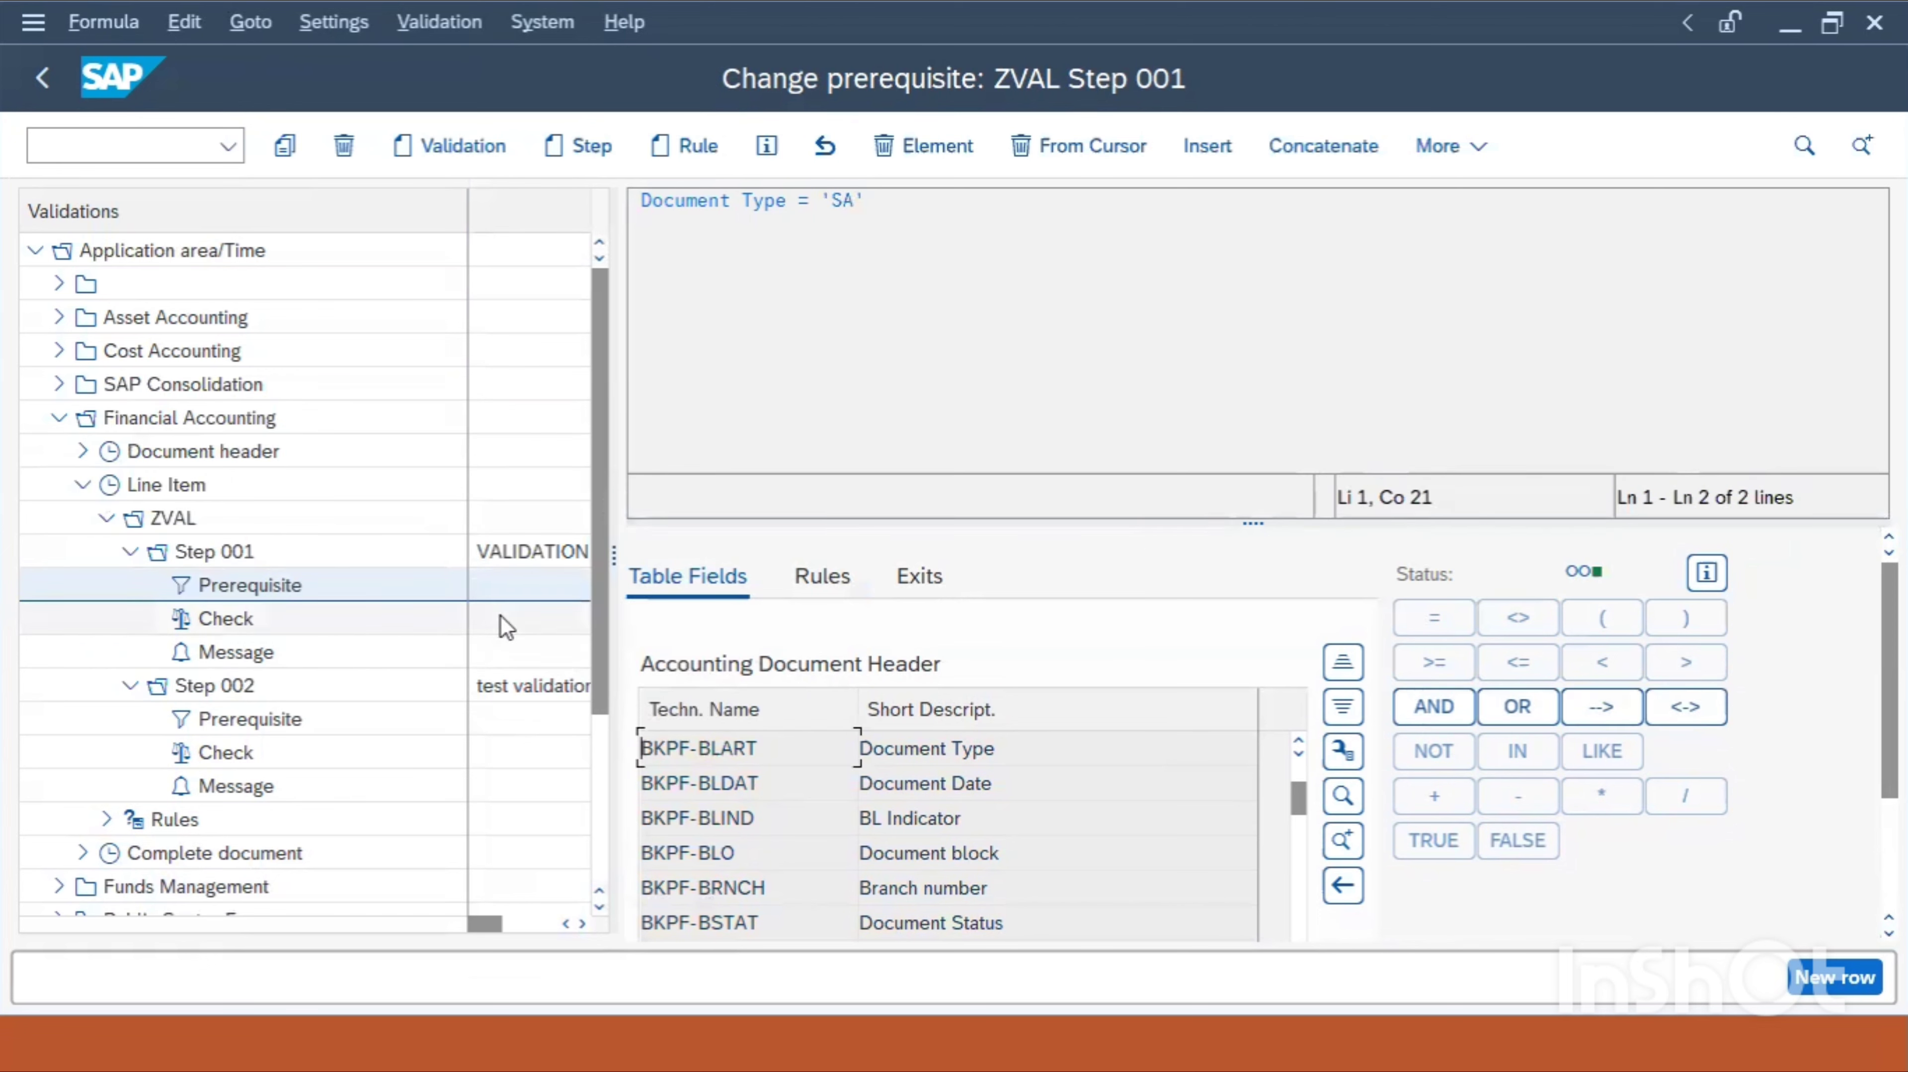
Open the check of ZVAL Step 001 and consult the requirement slide for the GL accounts involved
left_click(244, 620)
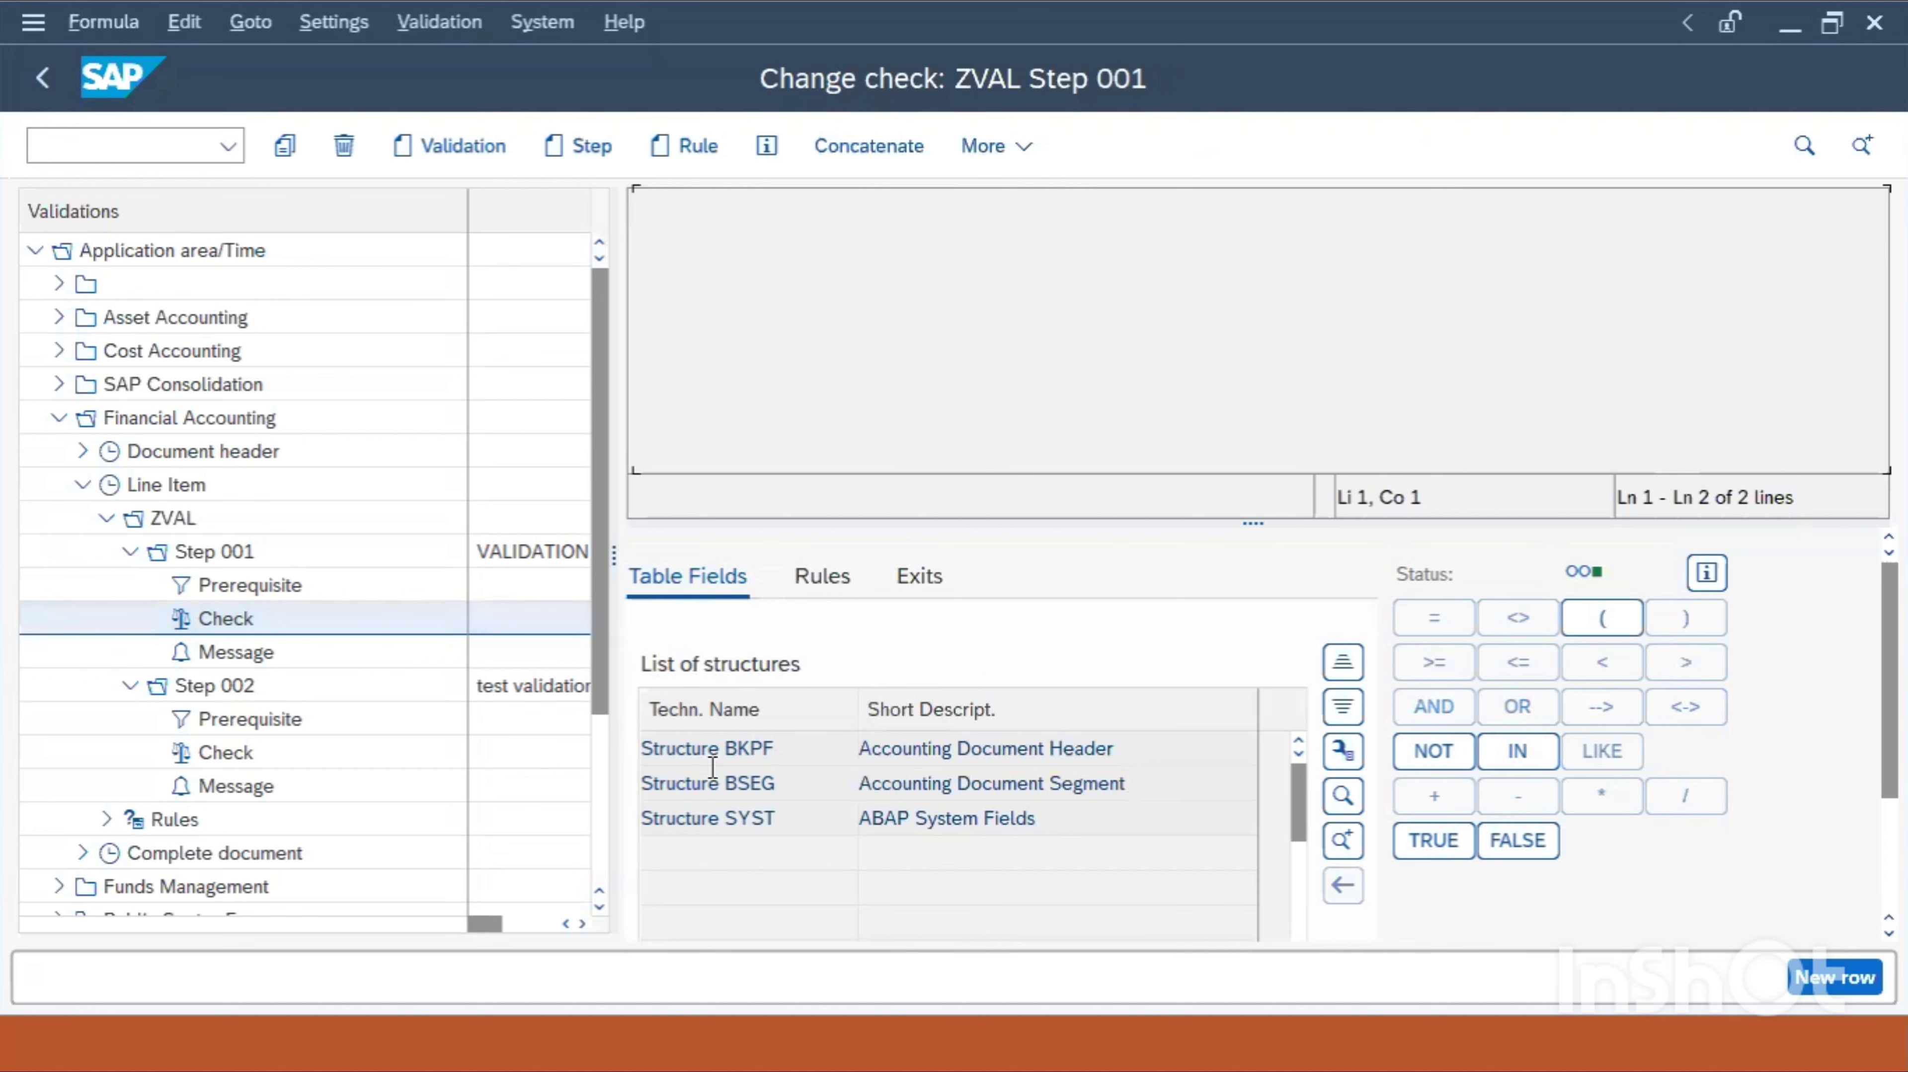
key("alt+Tab")
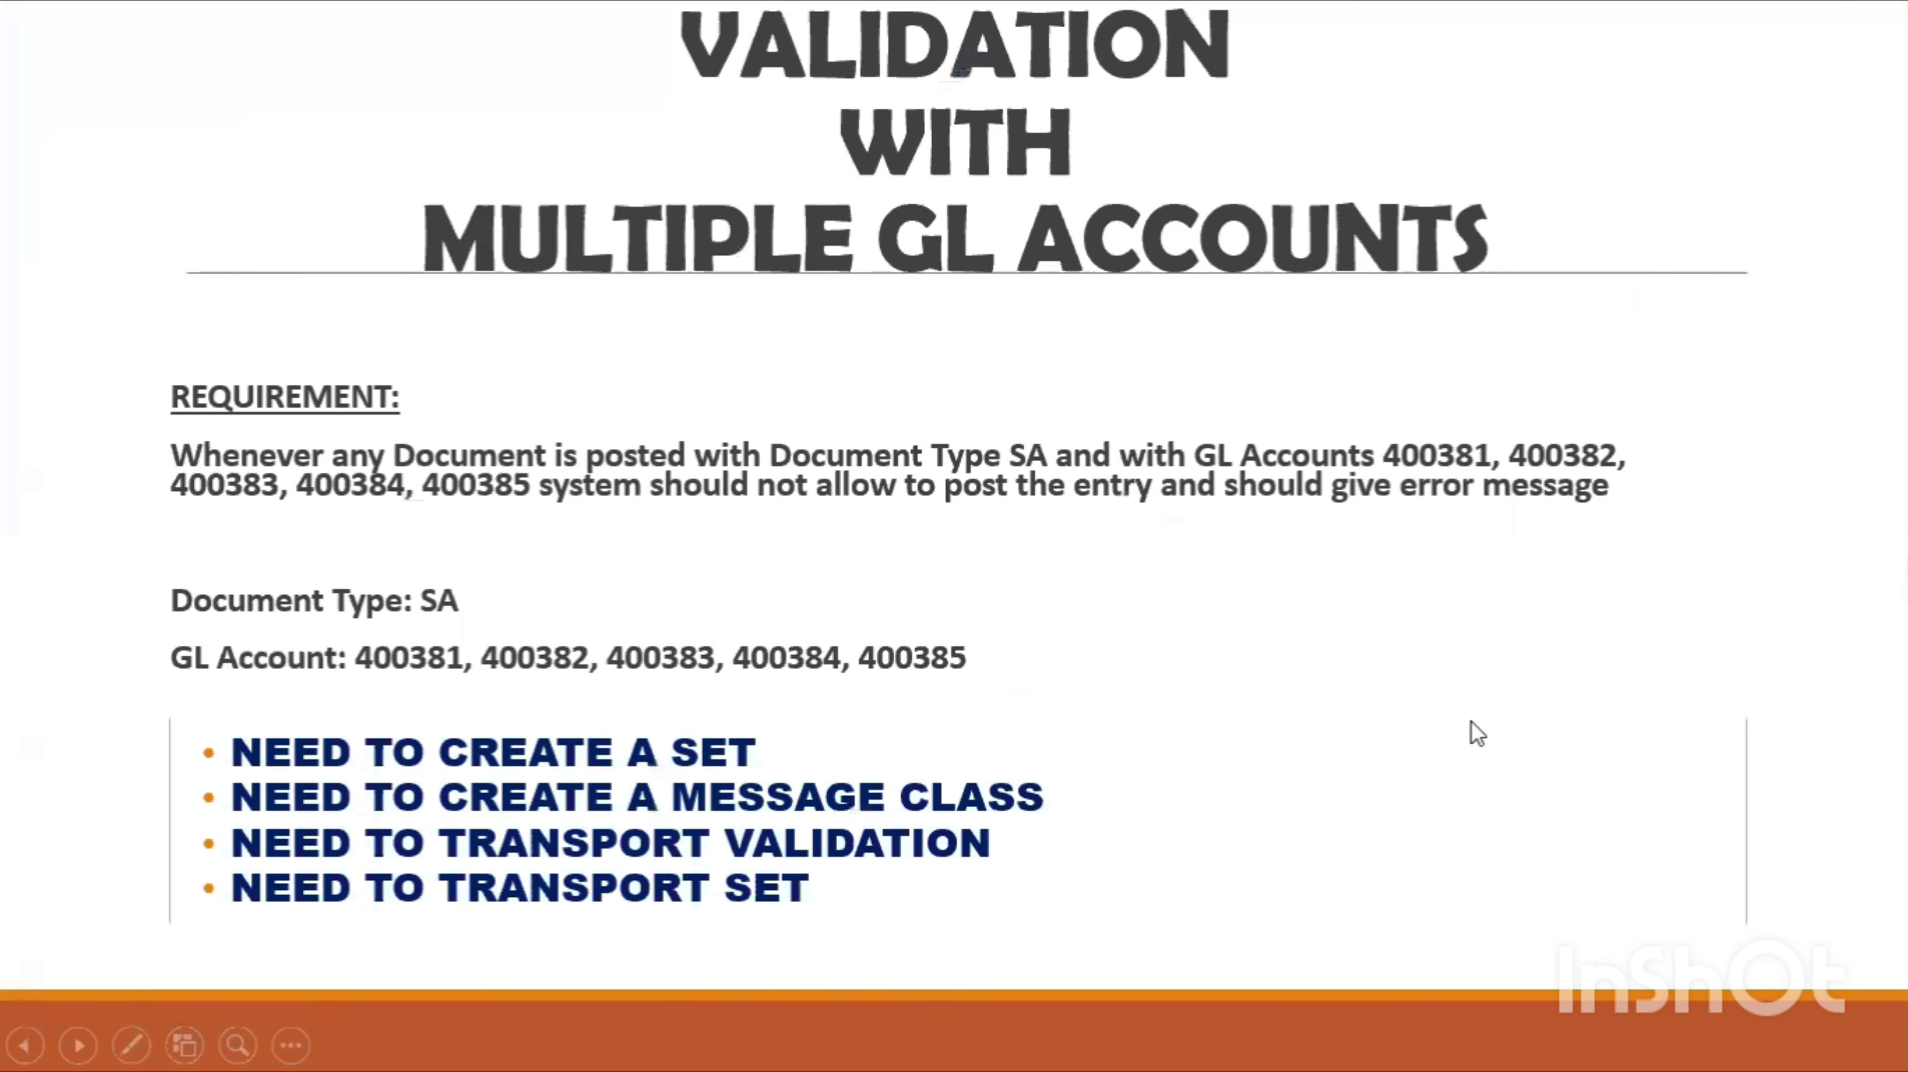
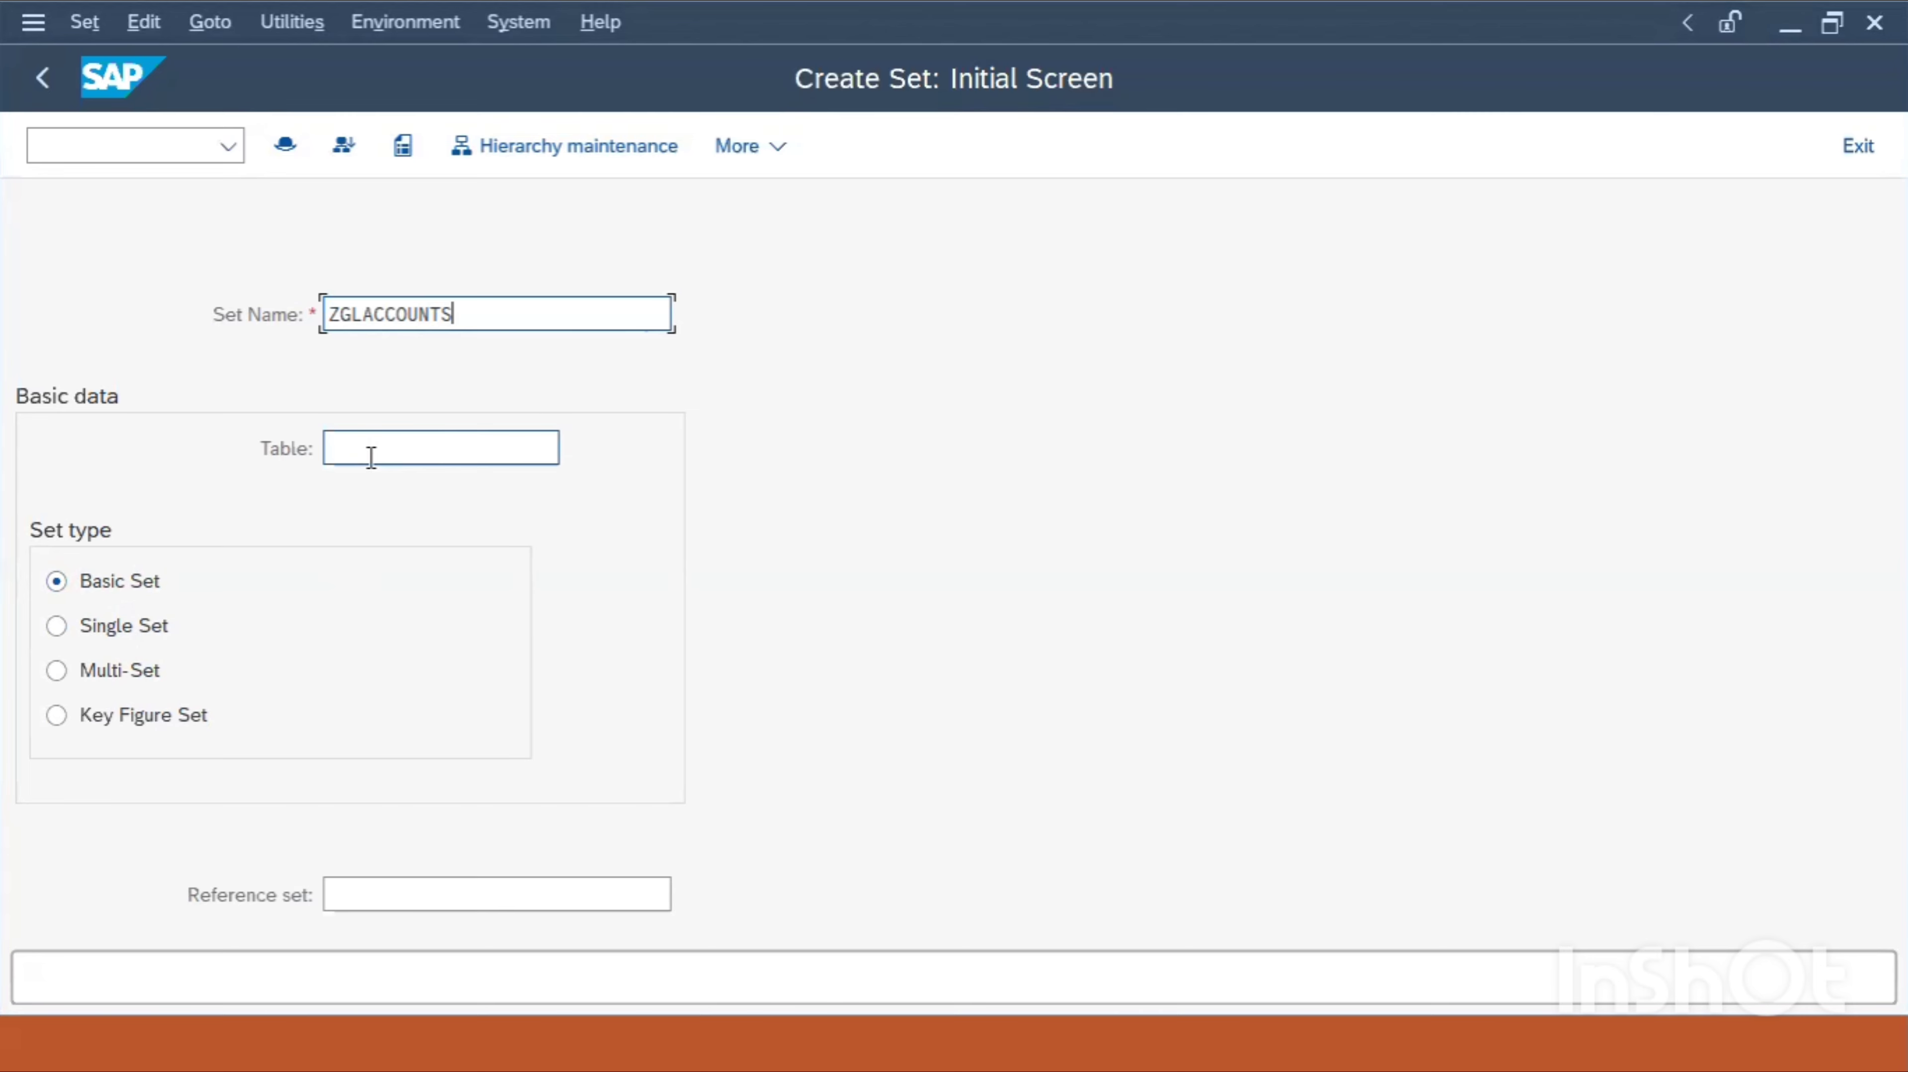
Create the basic set ZGLACCOUNTS on table BSEG with the field name HKONT
left_click(370, 455)
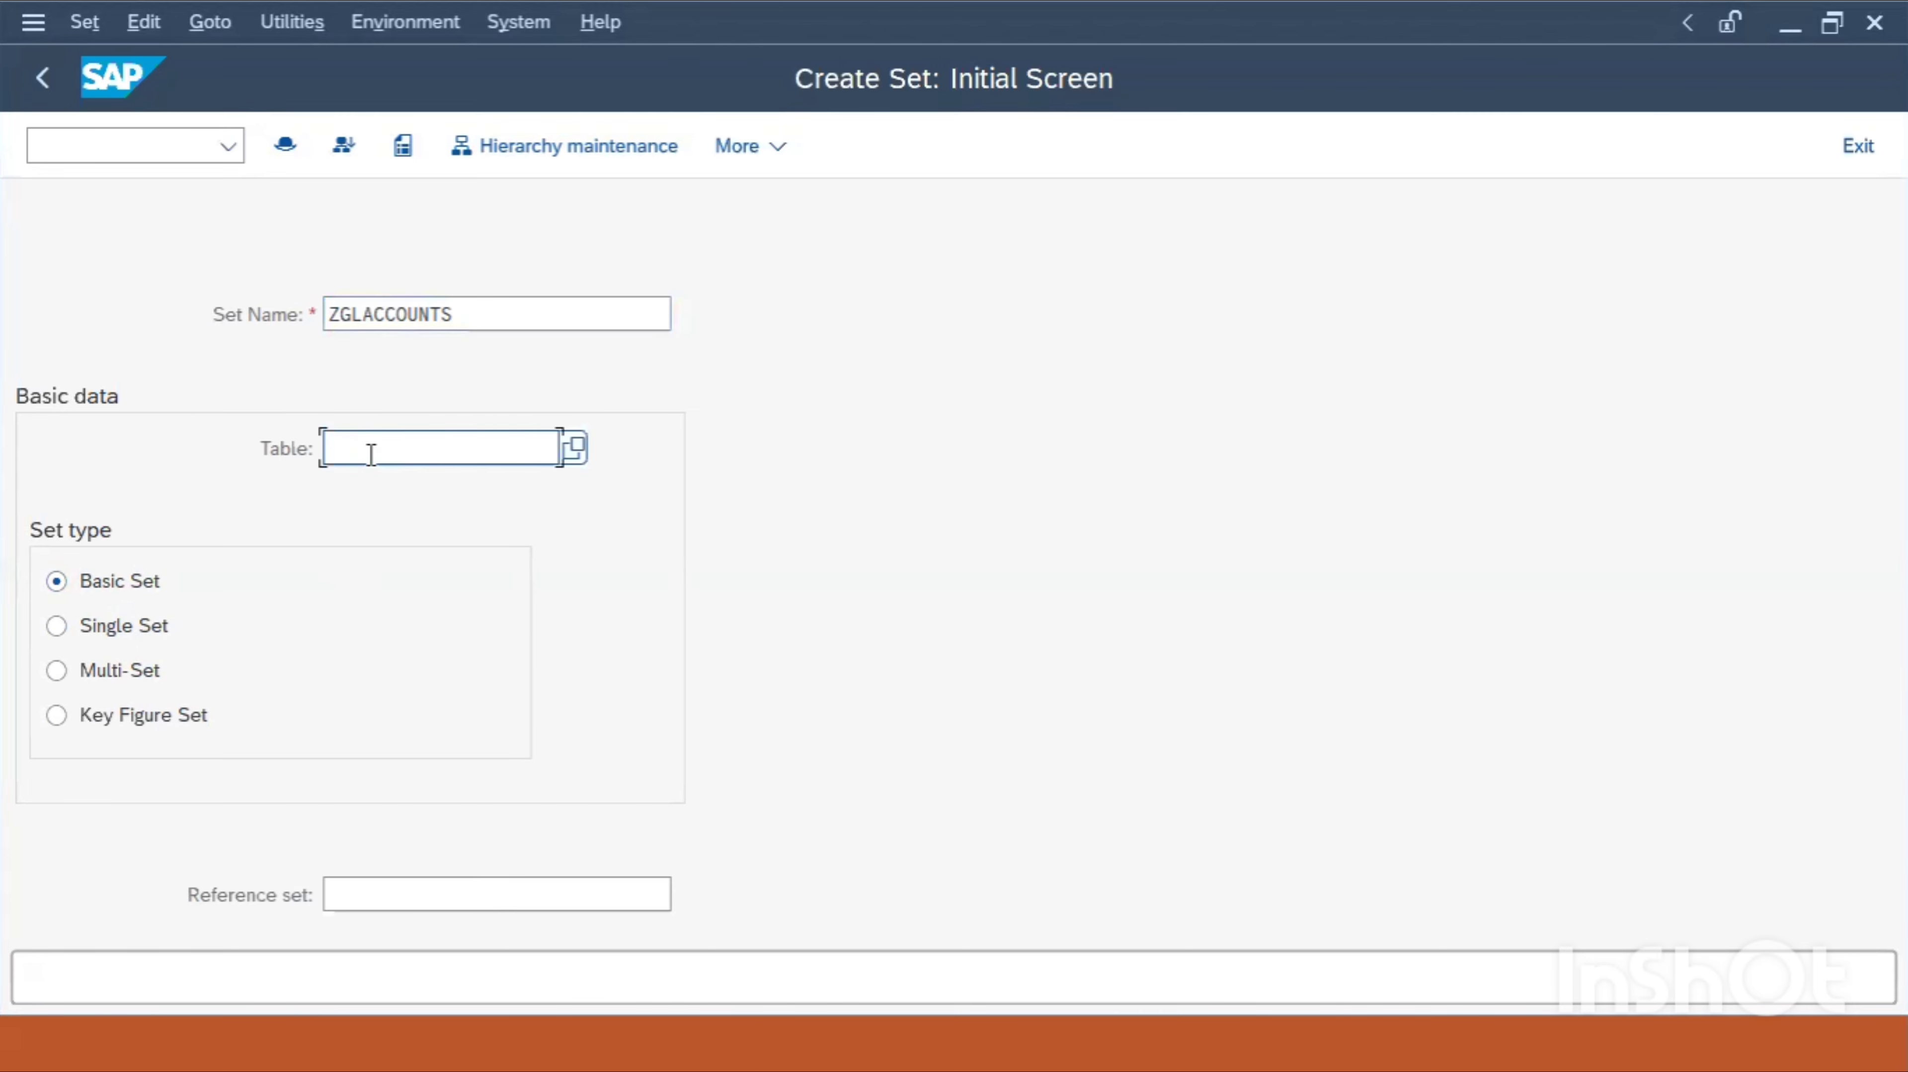
type("BSEG")
key("Return")
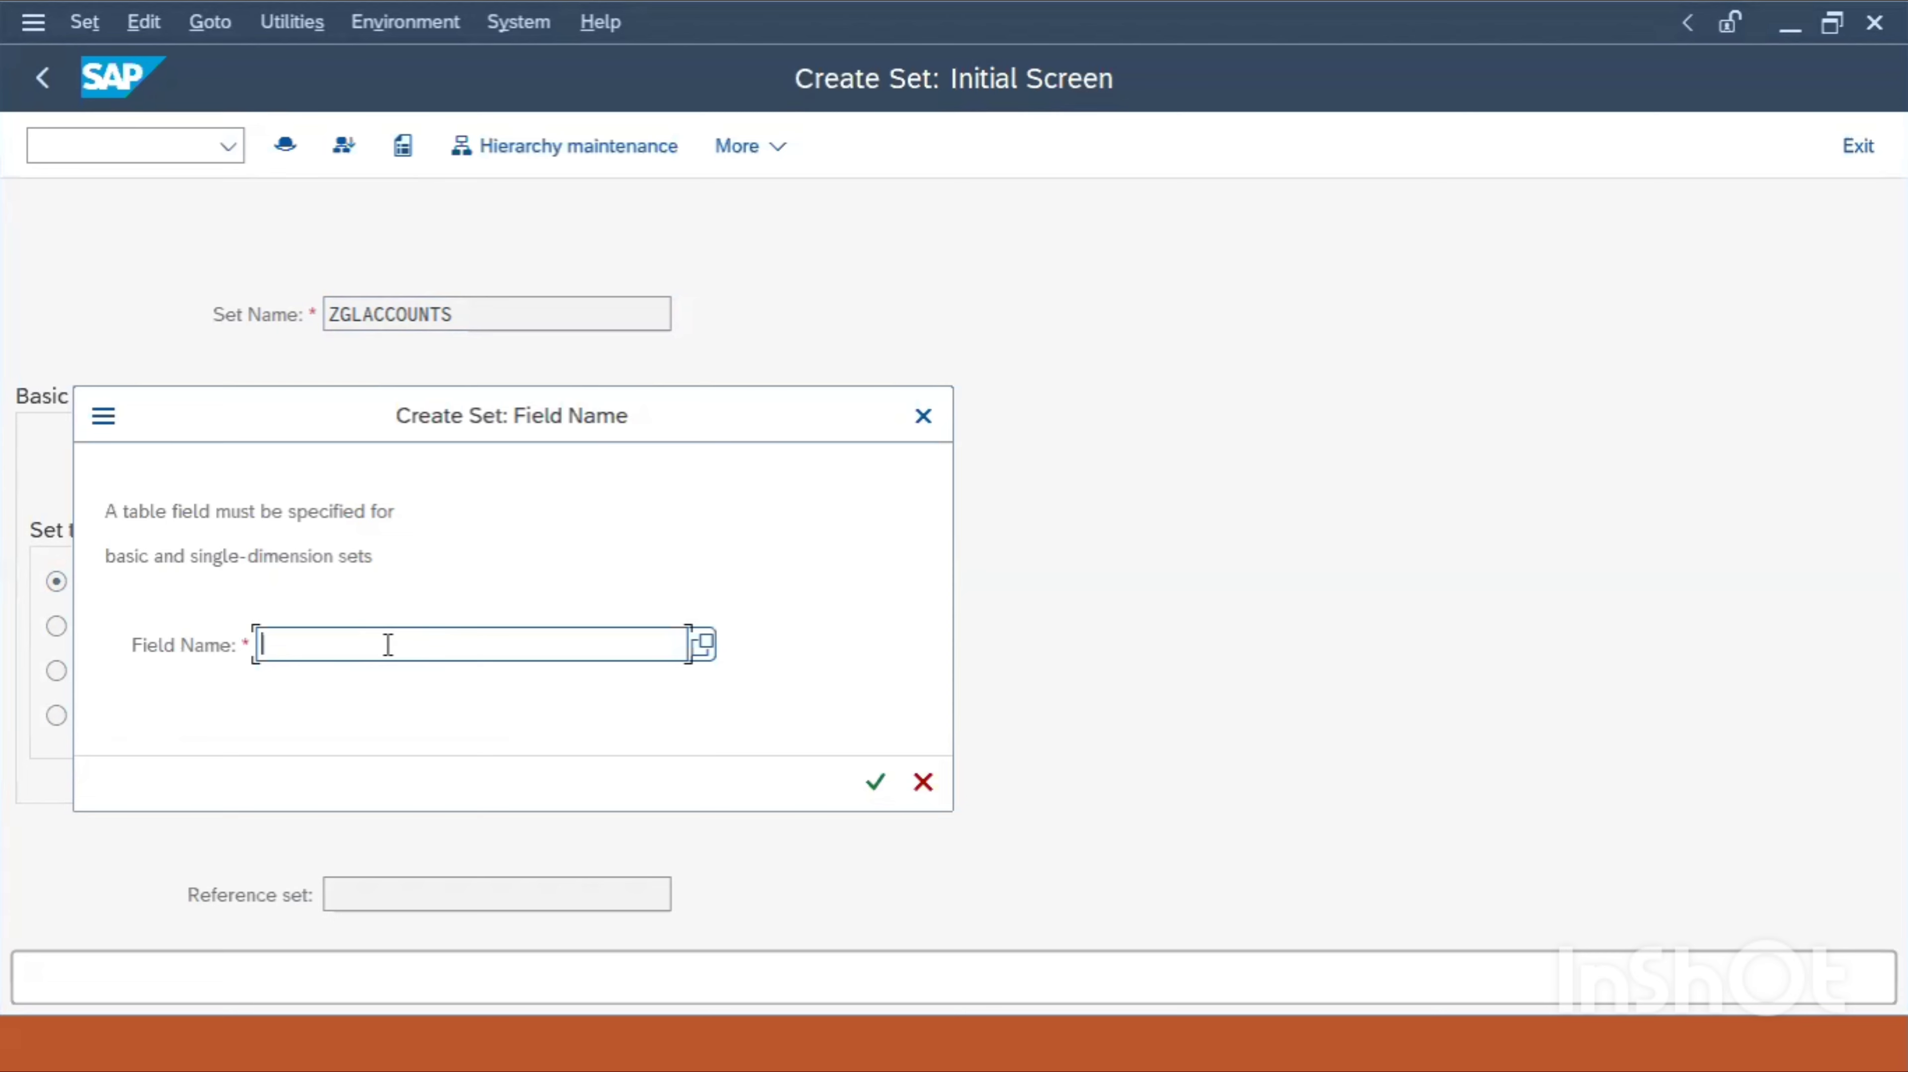
type("HK")
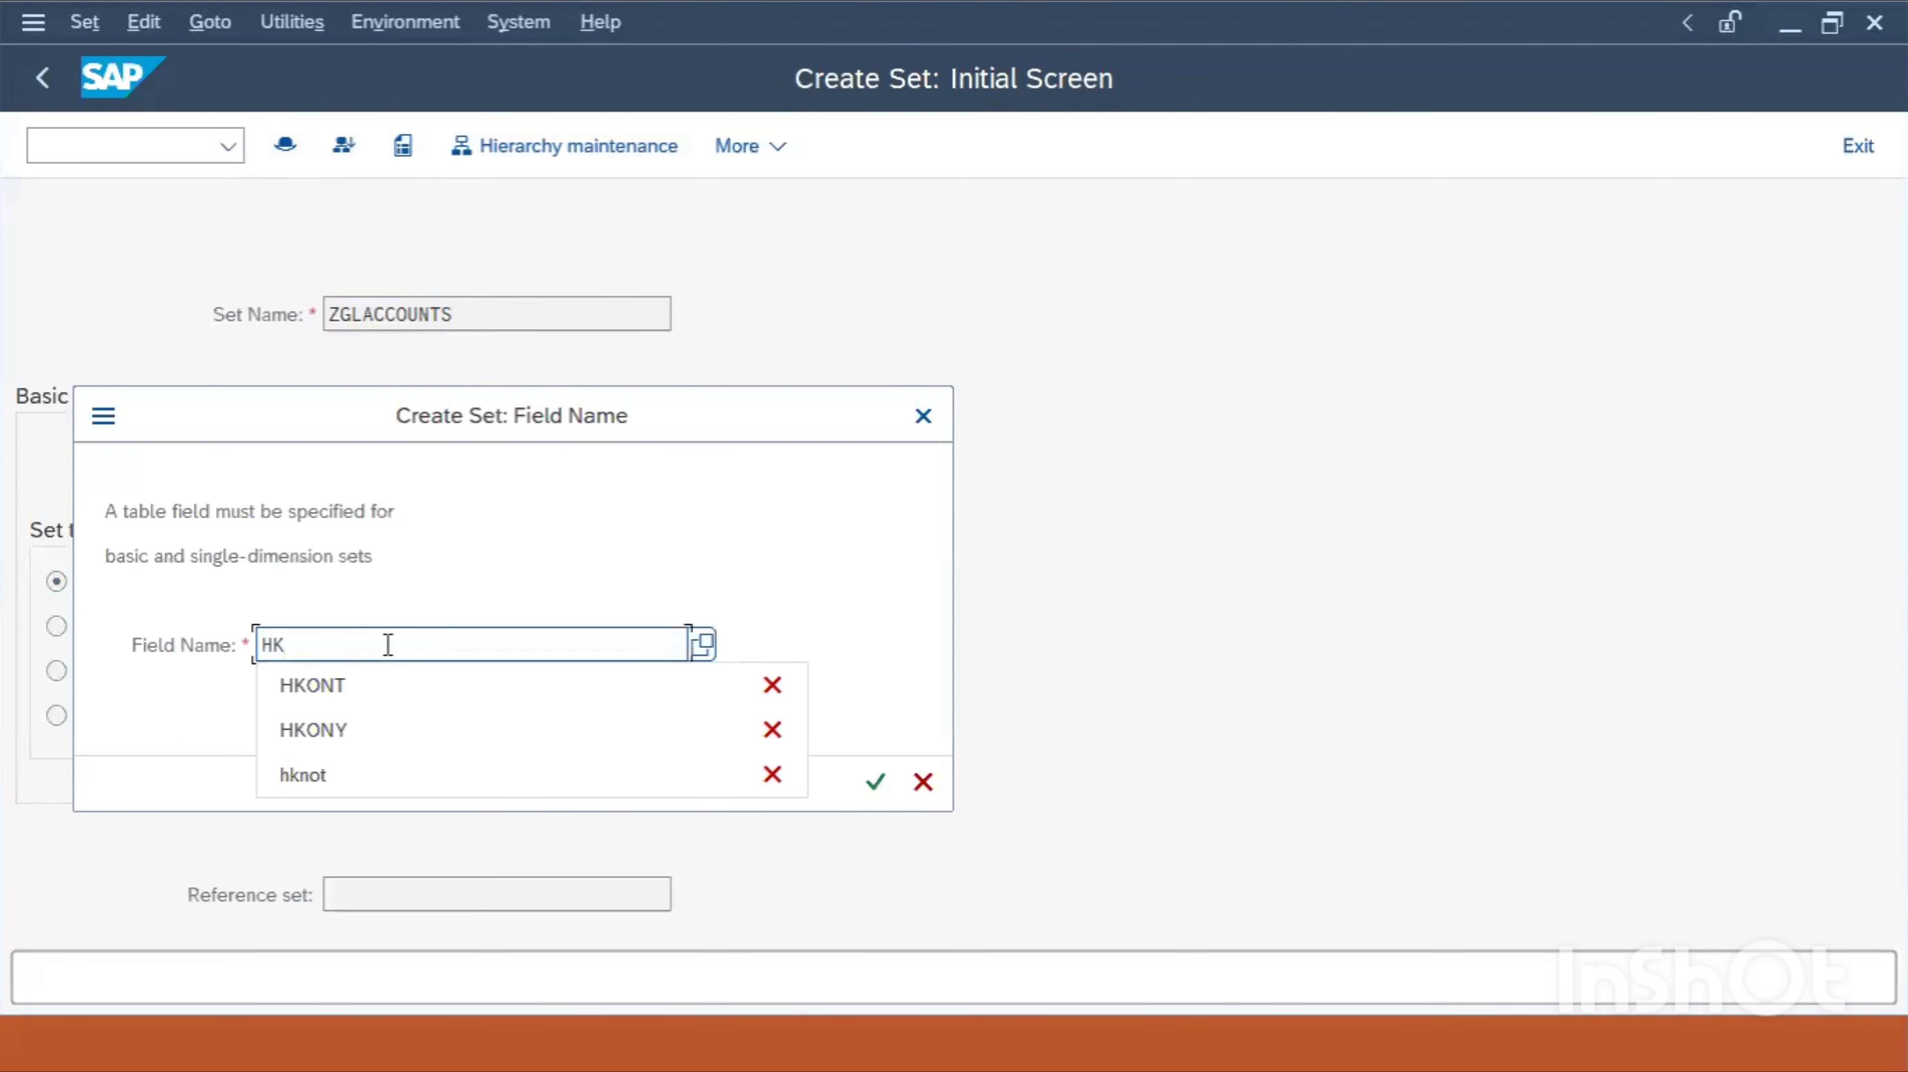
type("ONT")
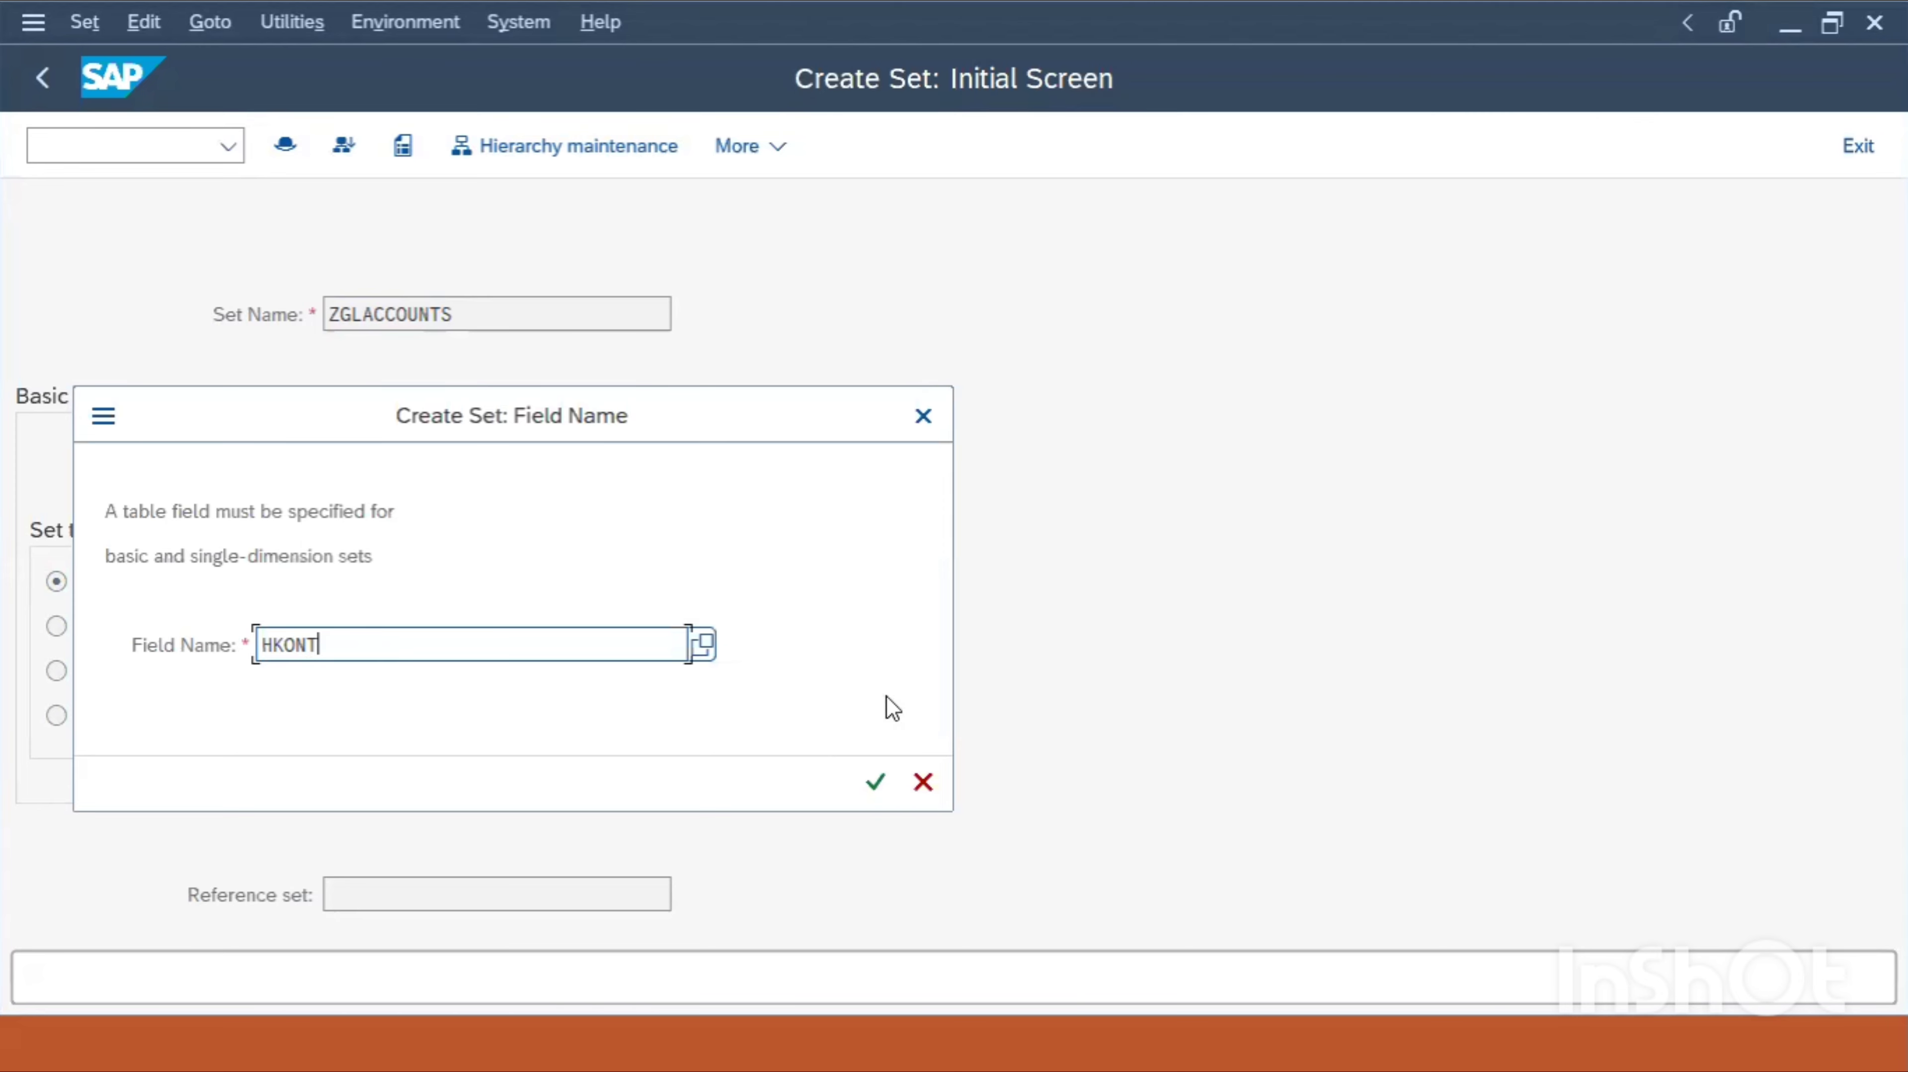
left_click(876, 781)
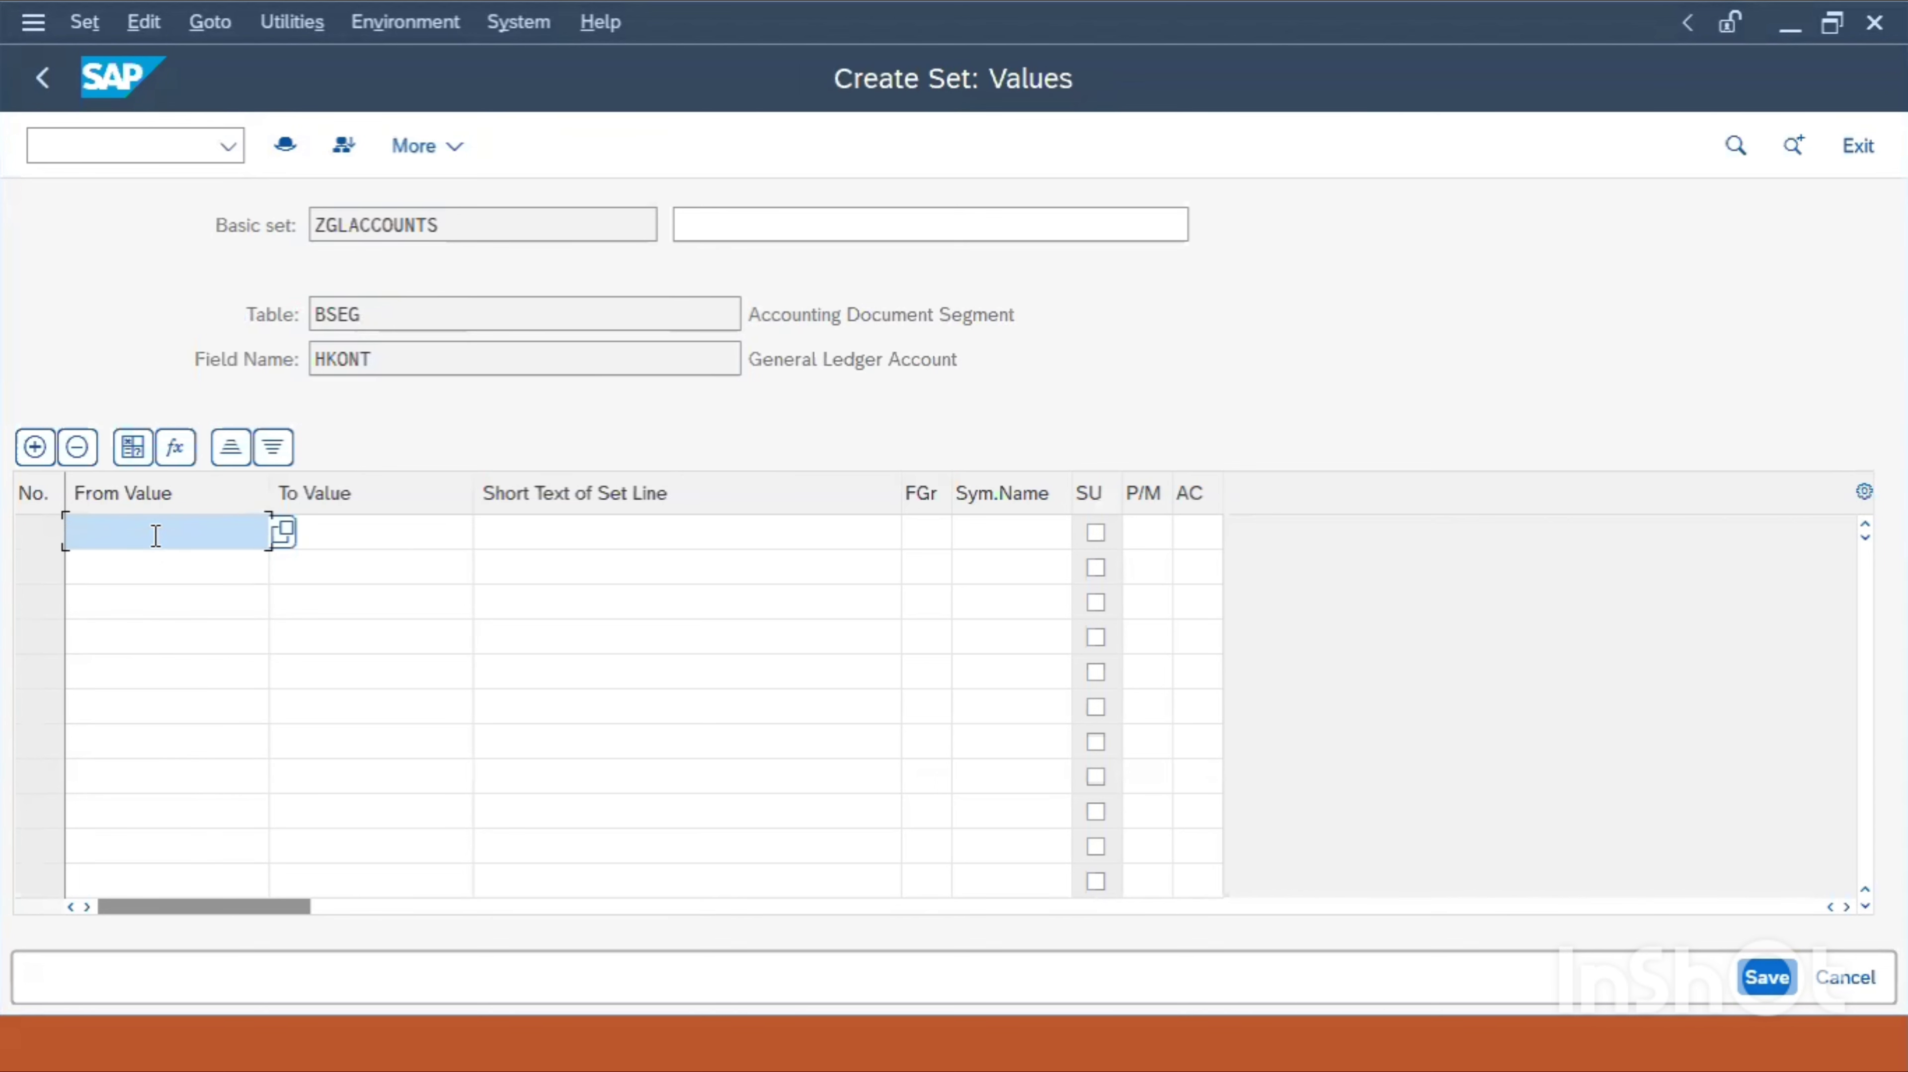
Enter the GL account range 400381 to 400385 in set ZGLACCOUNTS, save it and leave set creation
type("400381")
key("Tab")
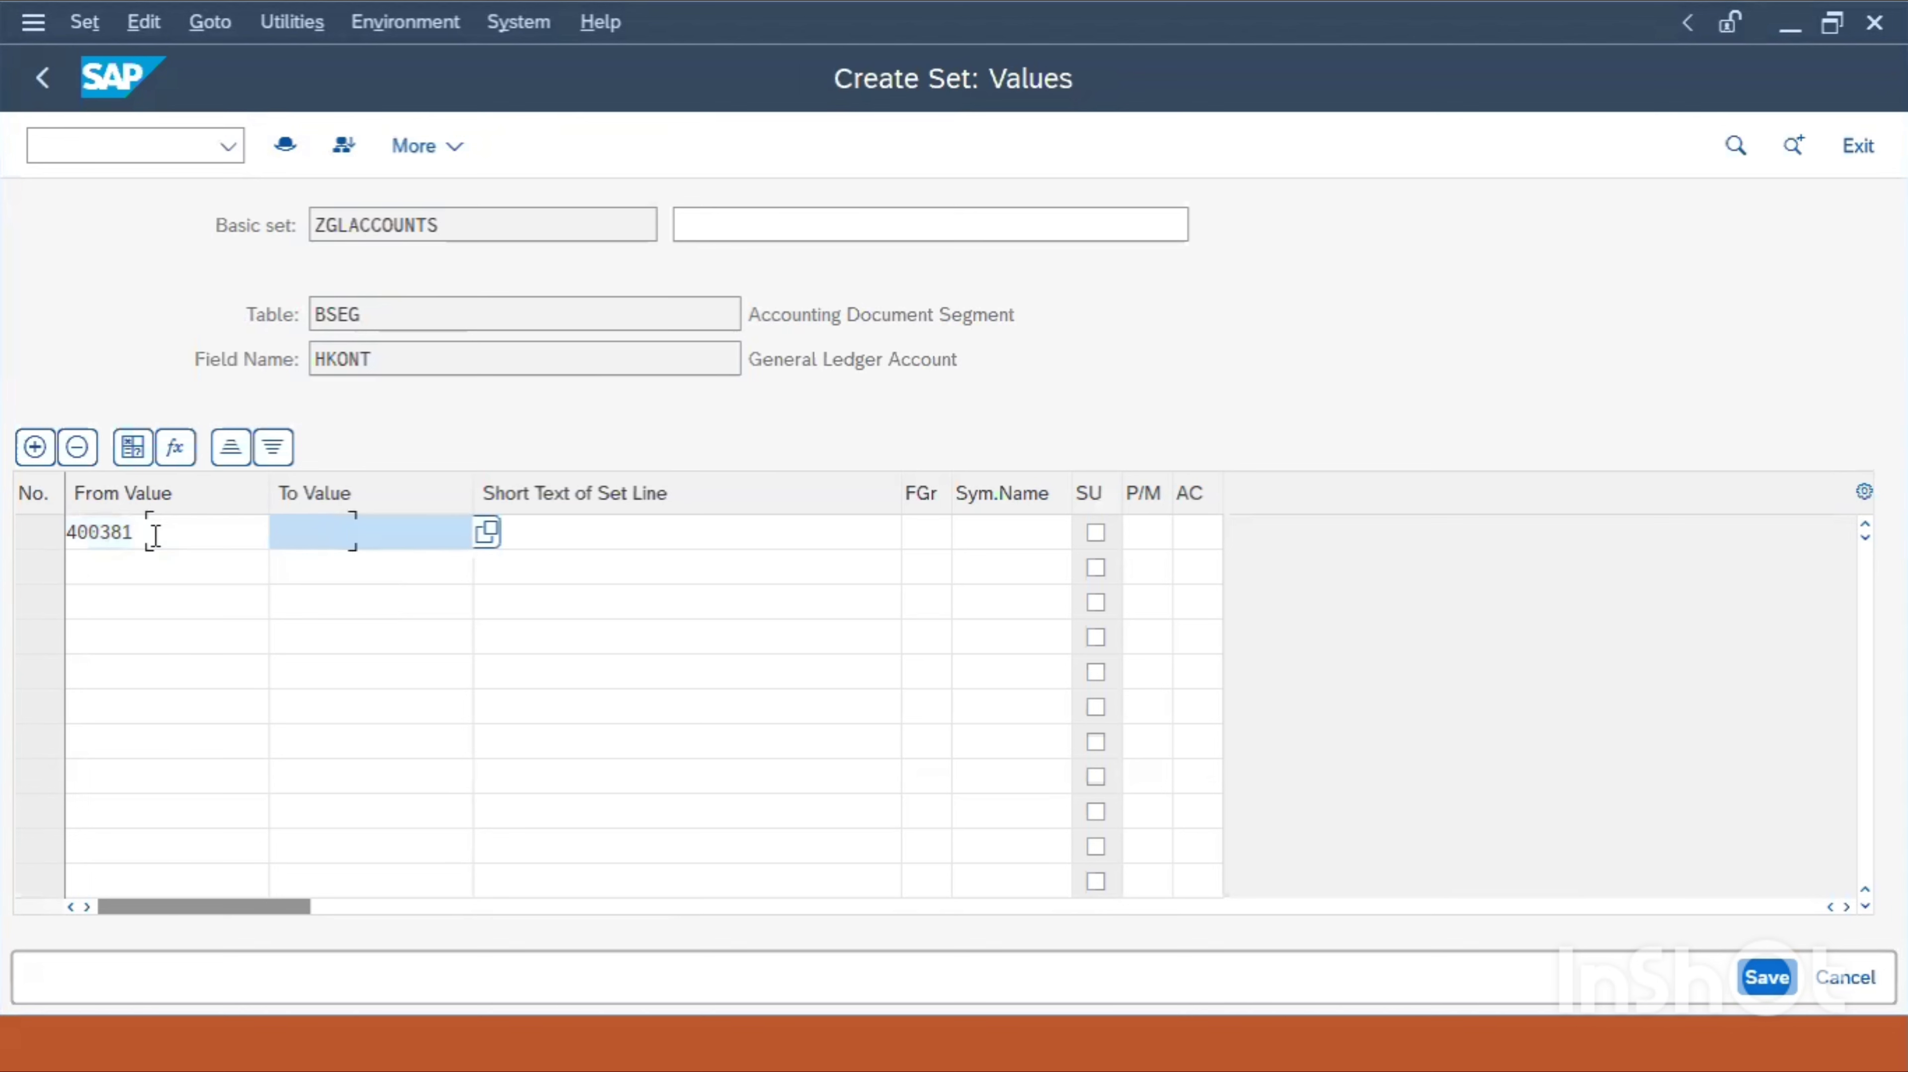
type("400385")
left_click(1744, 977)
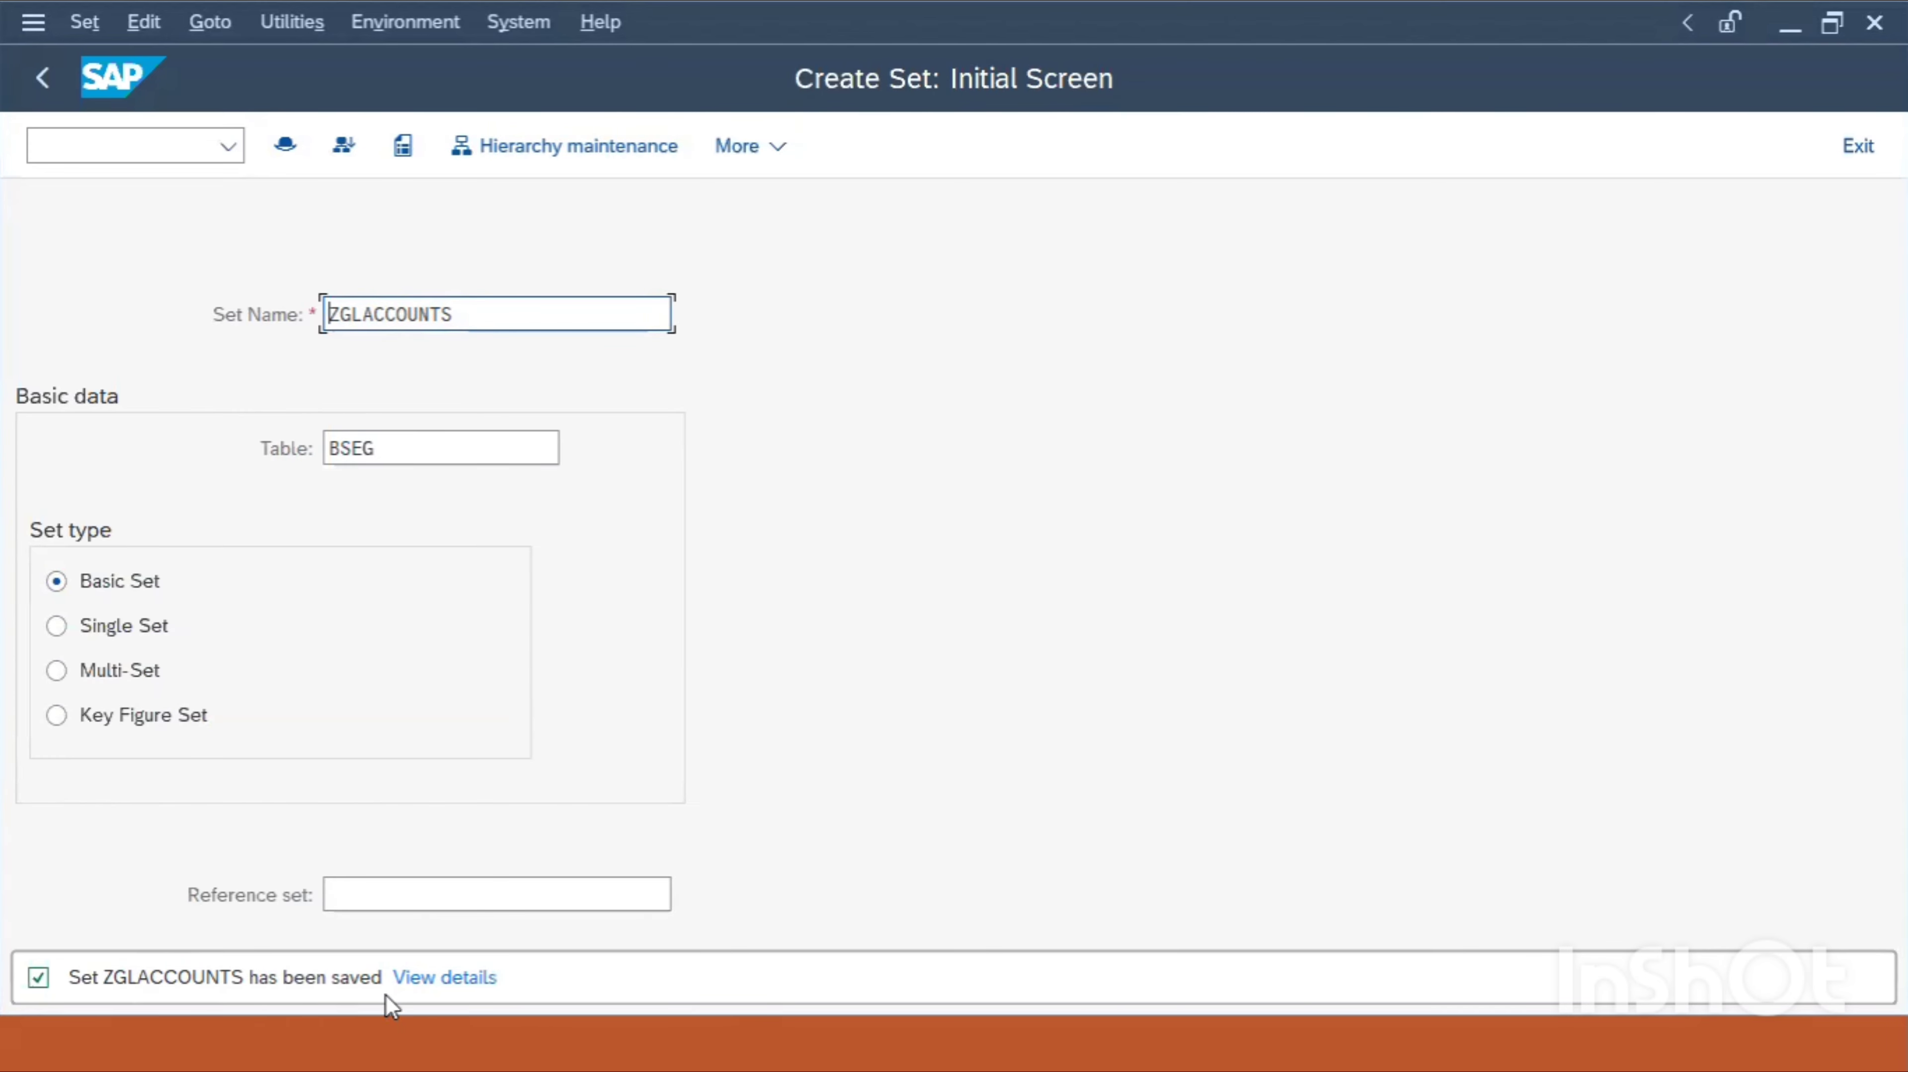
left_click(45, 75)
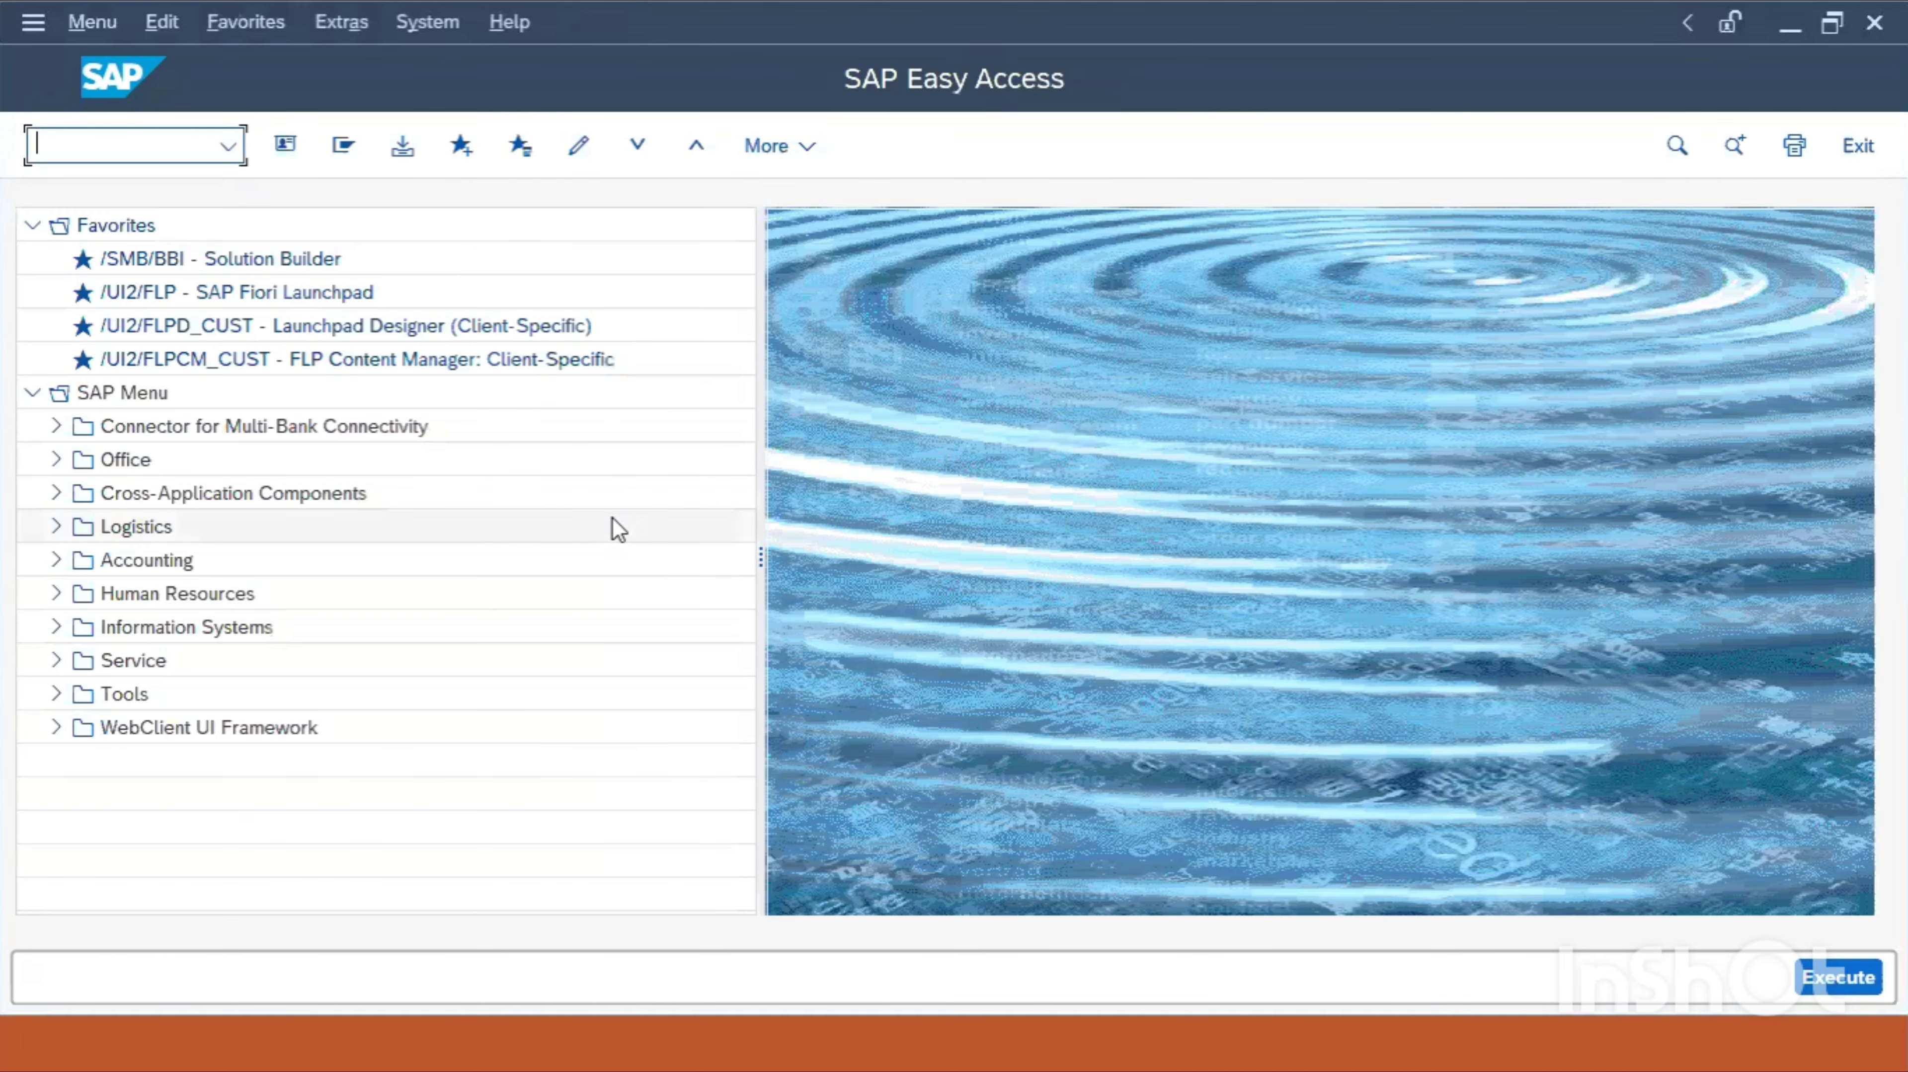
Return to validation ZVAL, review the prerequisite of Step 001 and the requirement slide, and go back to the step's check
key("alt+Tab")
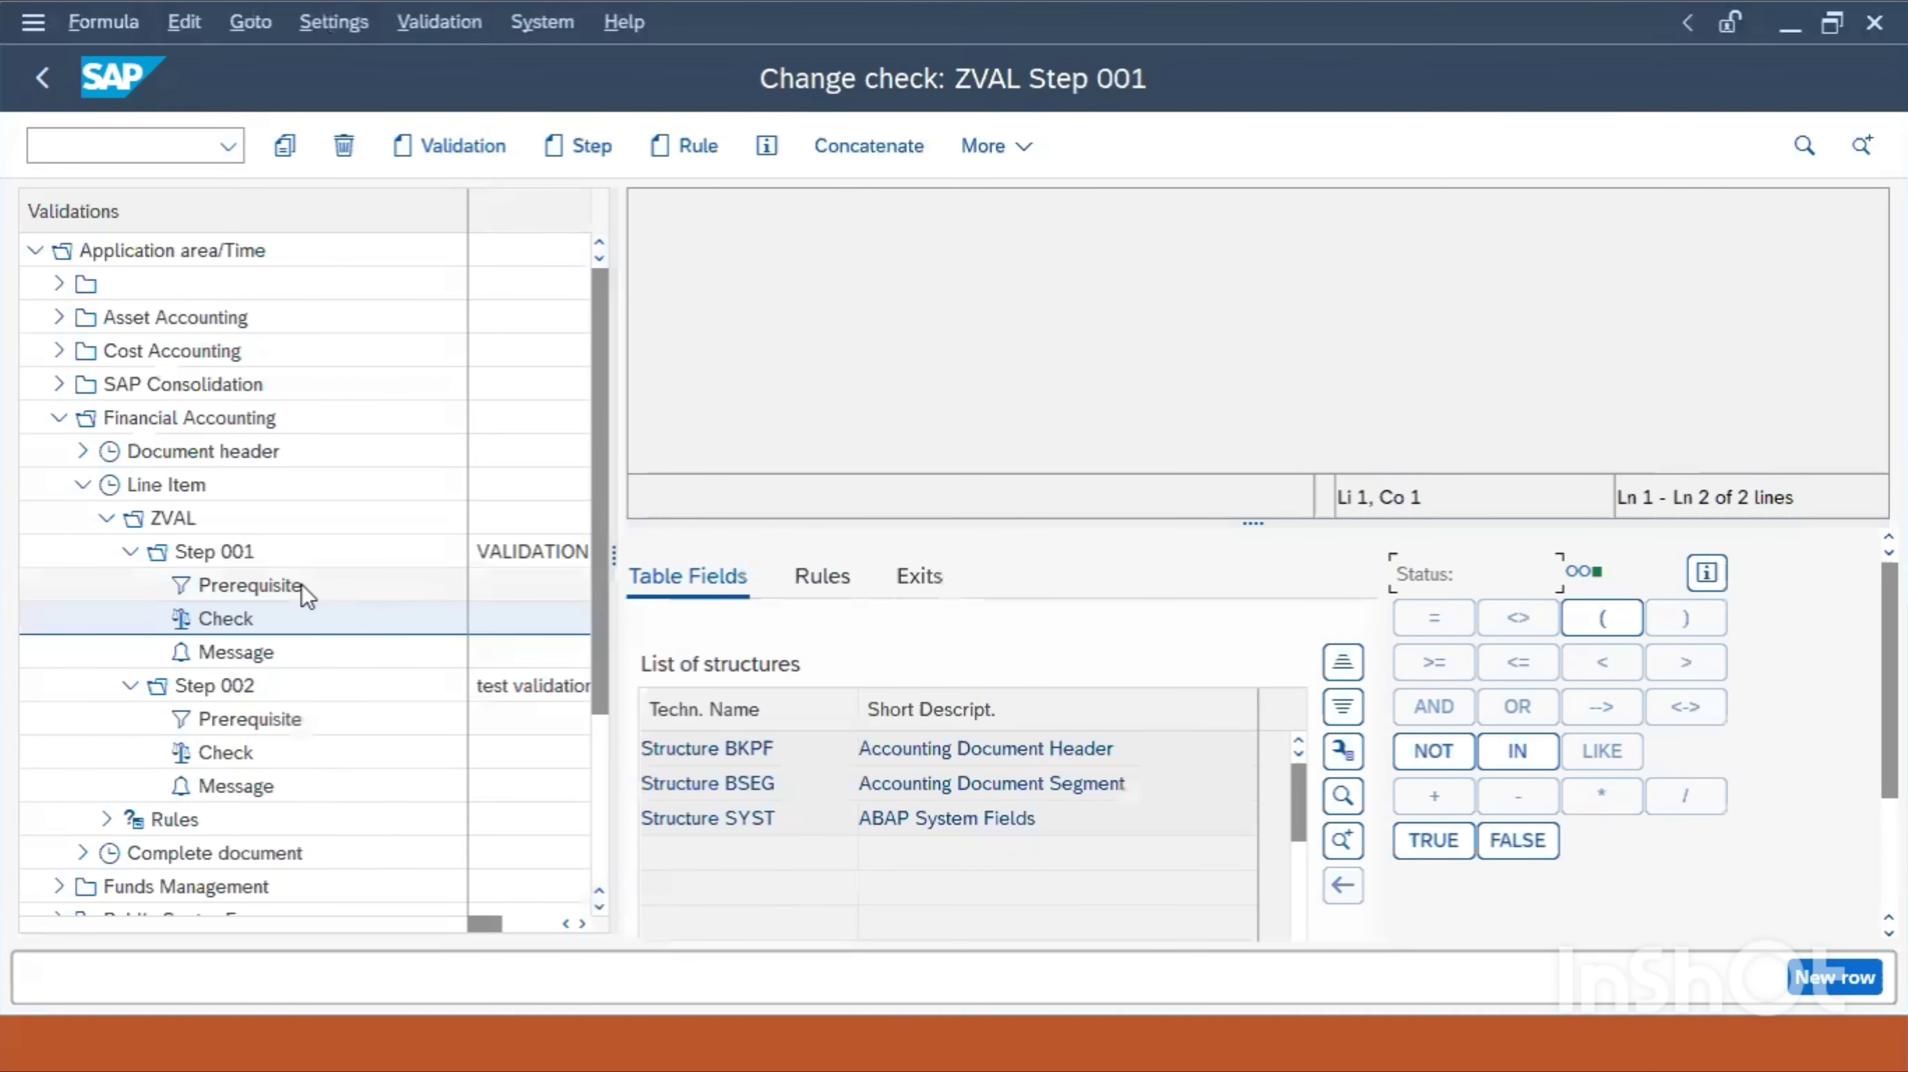
left_click(301, 585)
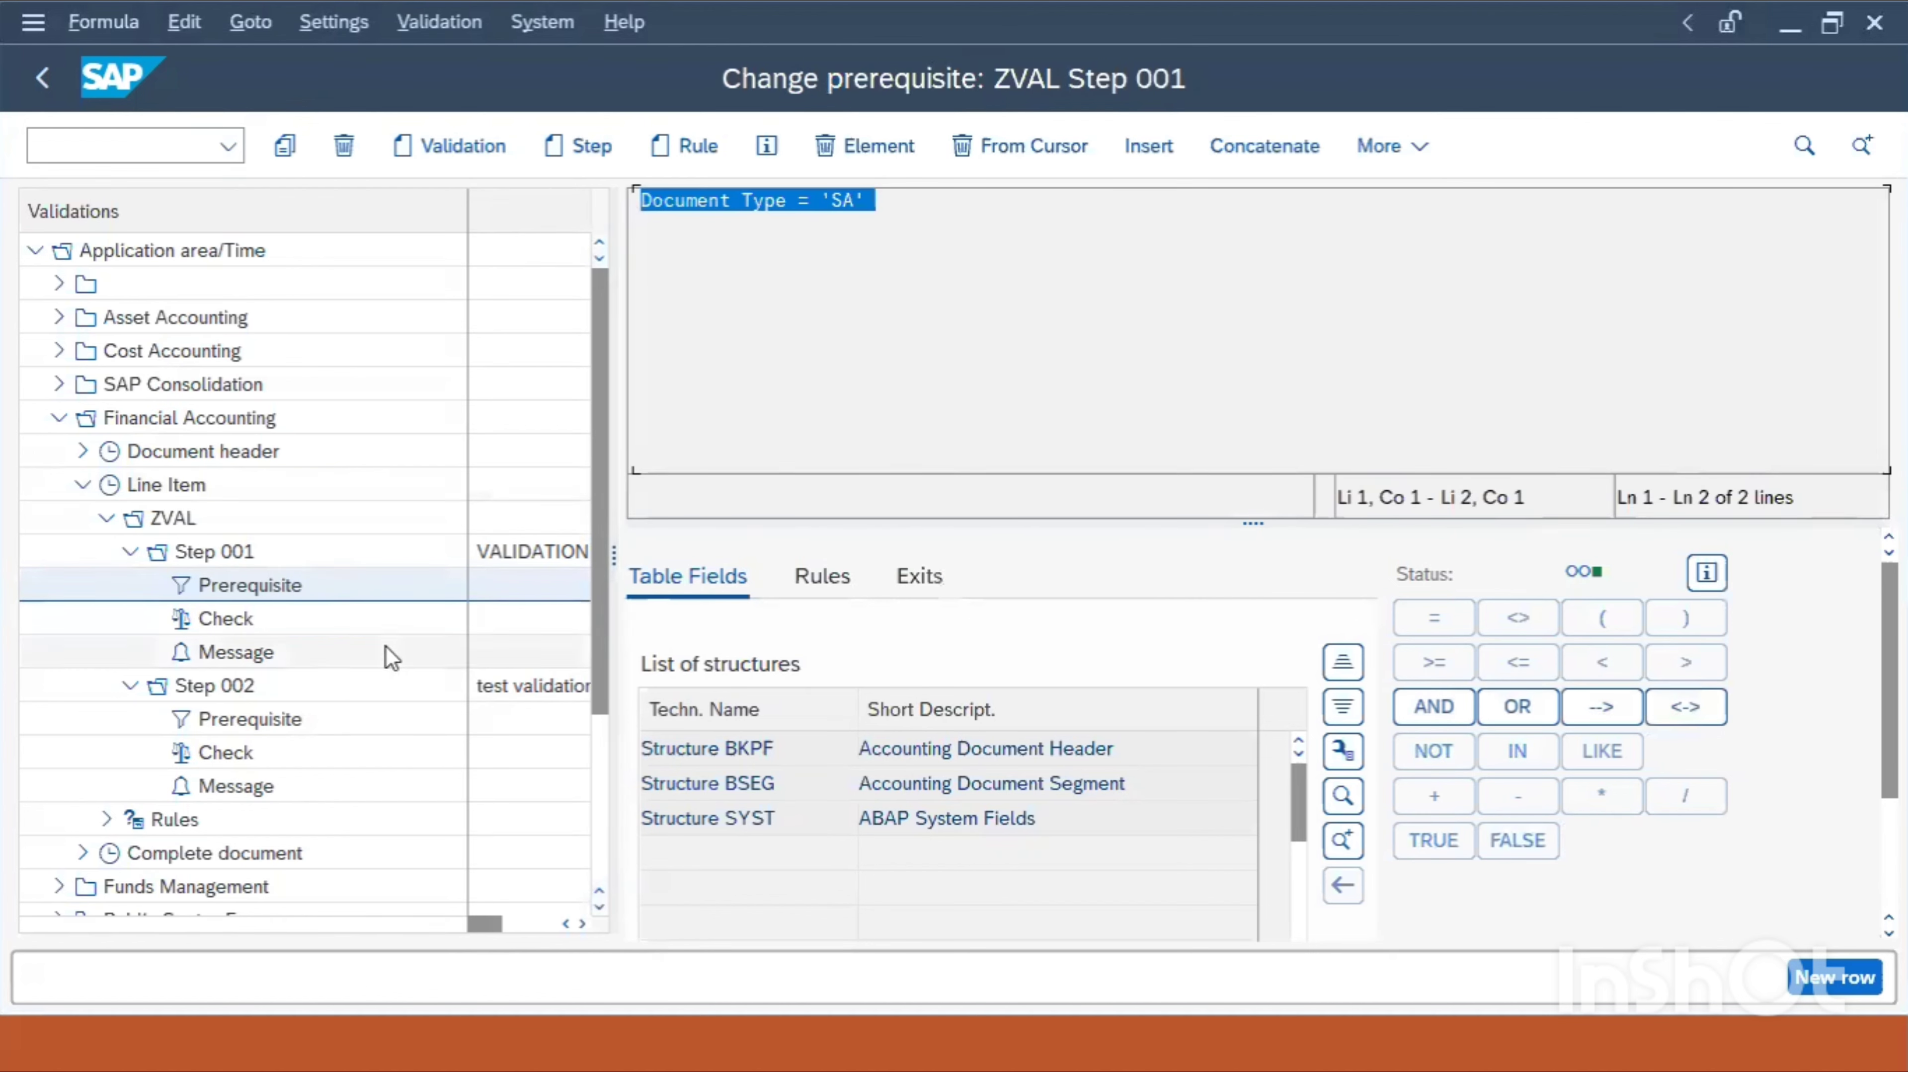
left_click(243, 617)
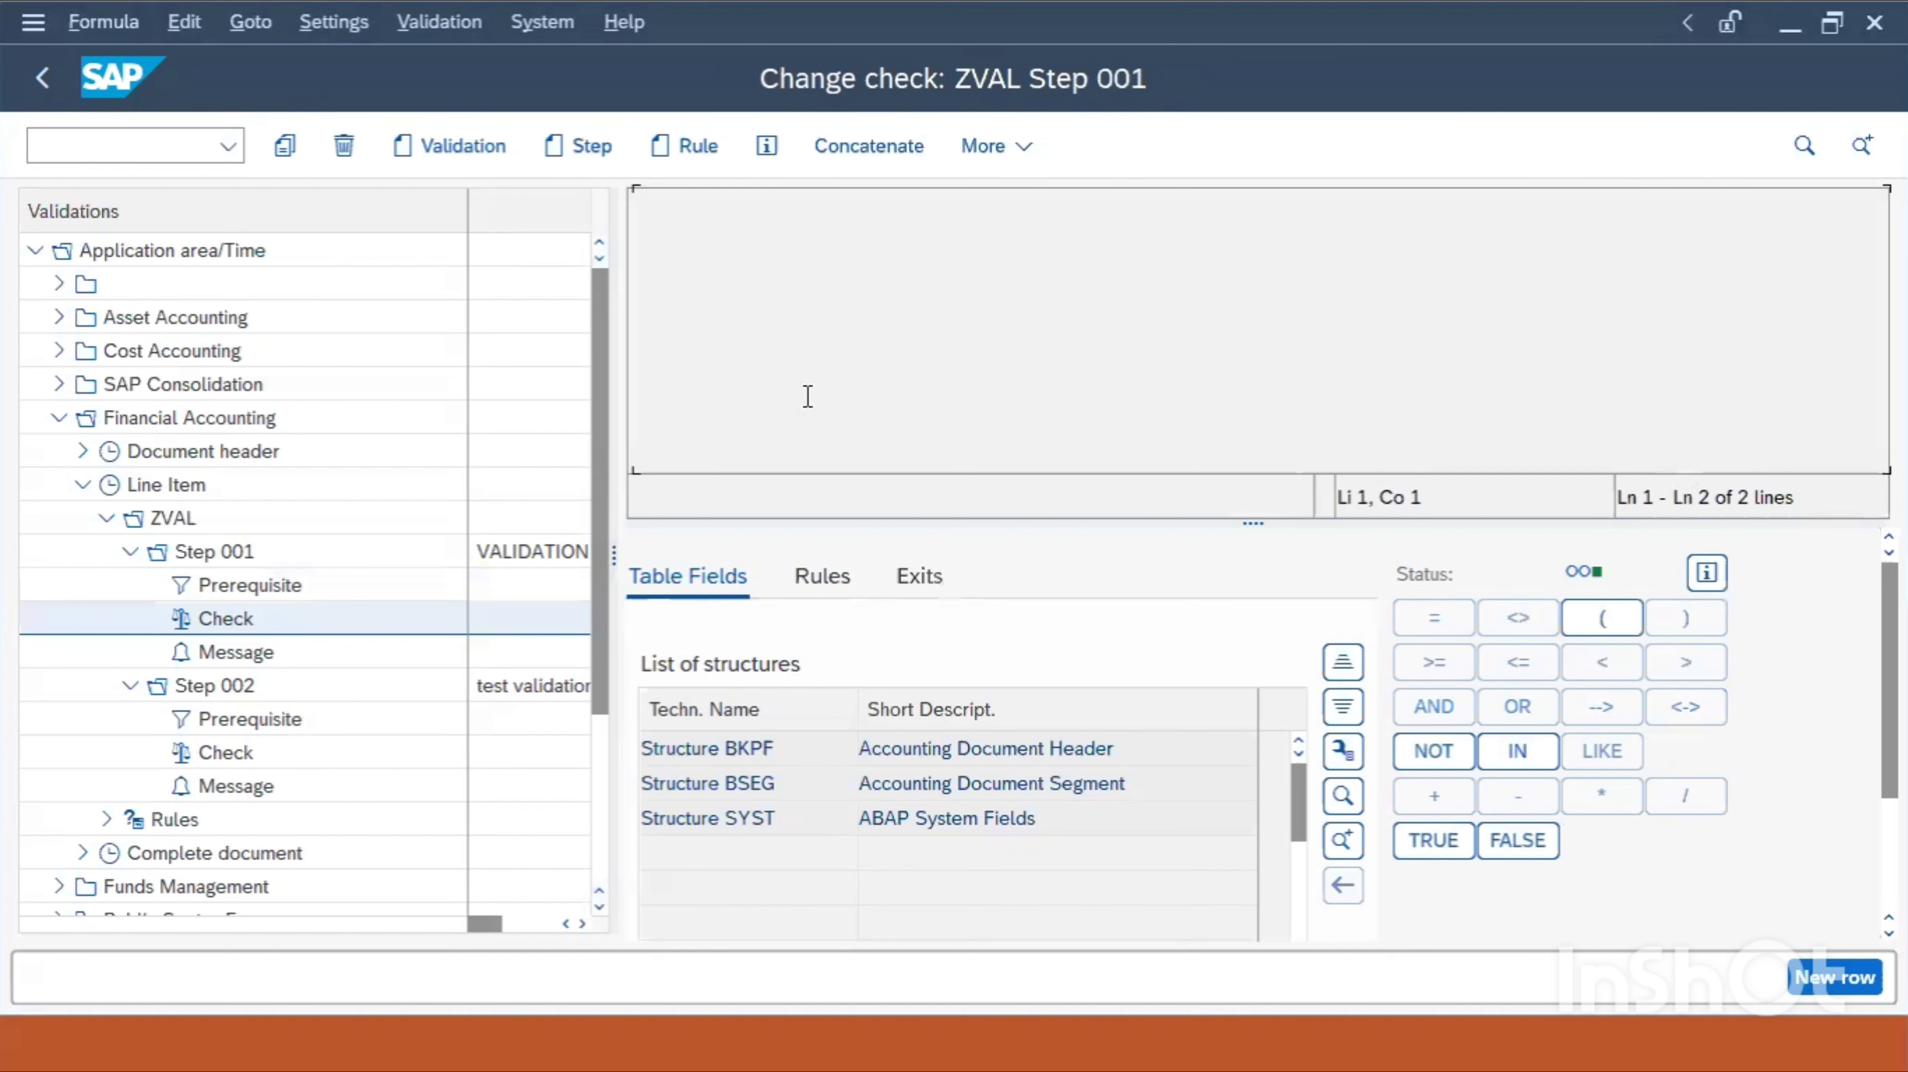
key("alt+Tab")
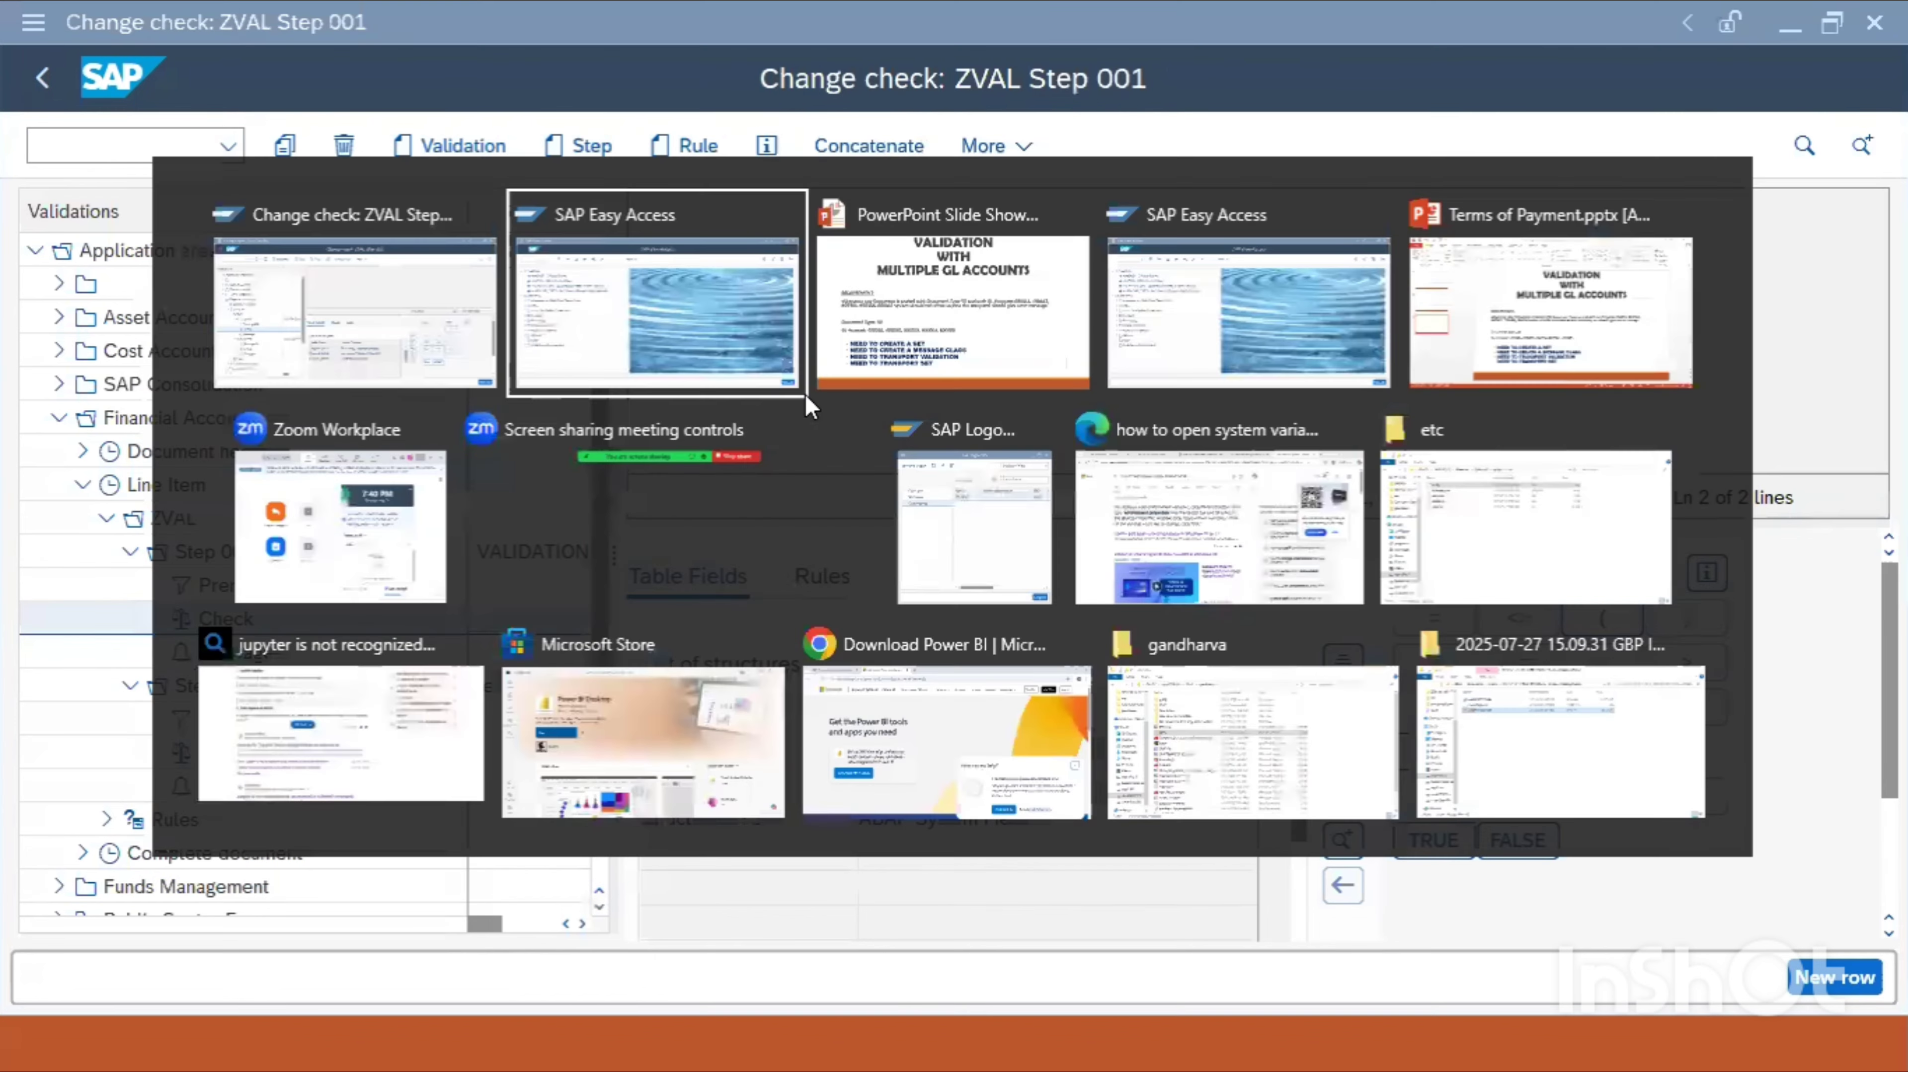
key("alt+Tab")
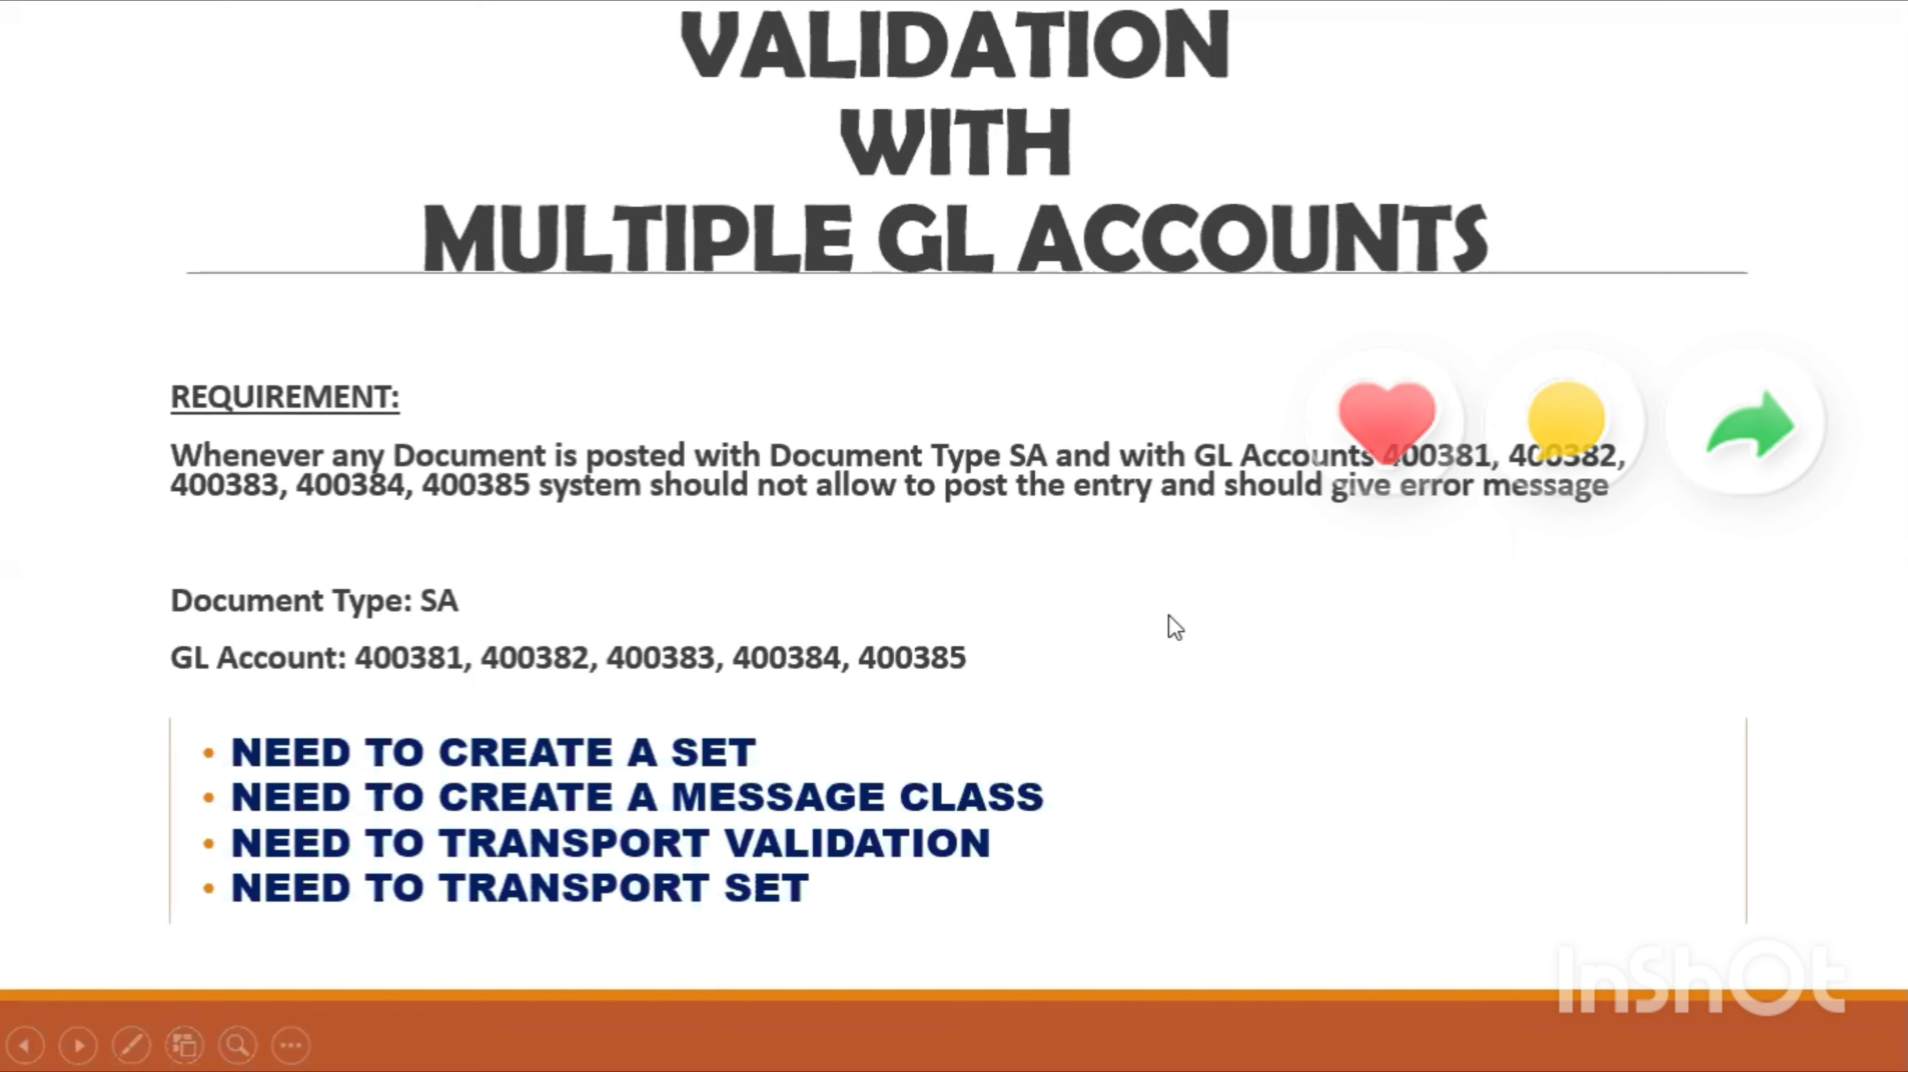
key("alt+Tab")
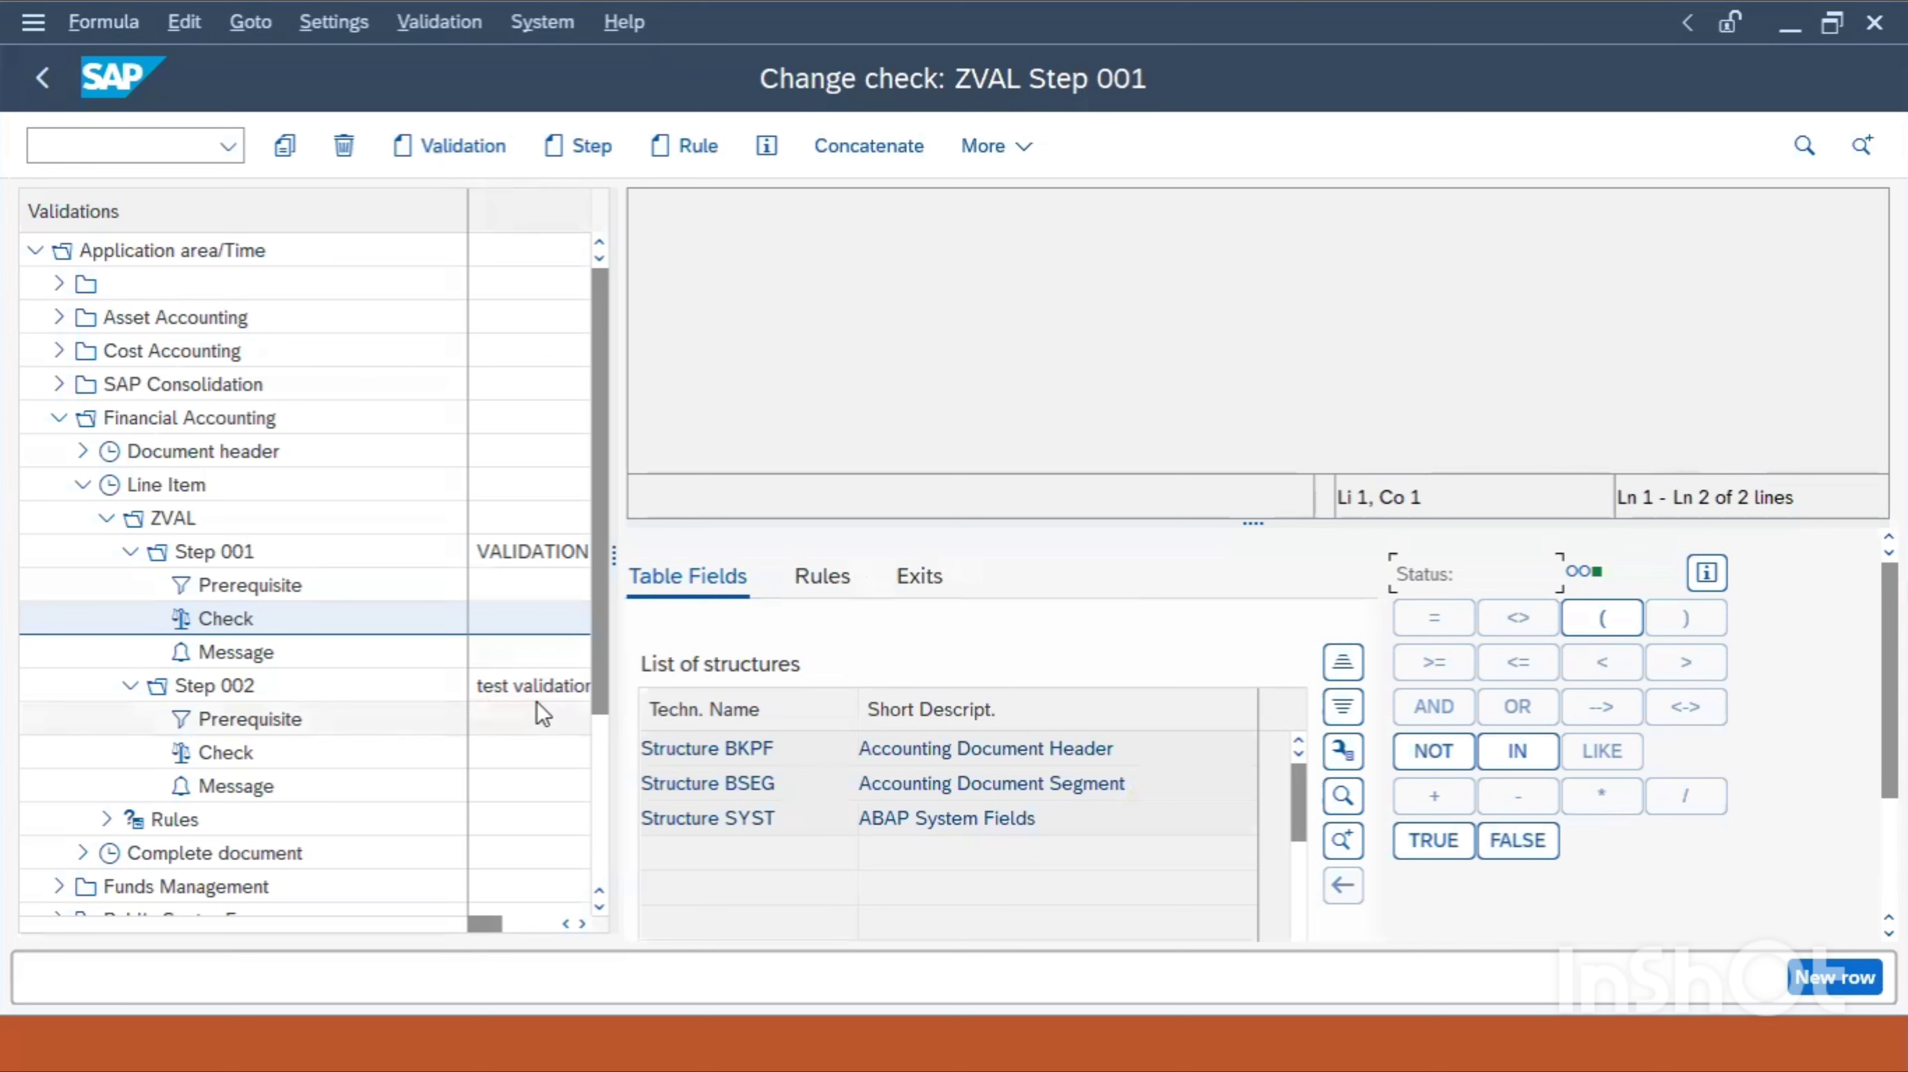
Start the check formula of Step 001 with the NOT operator and open the fields of structure BSEG
left_click(729, 242)
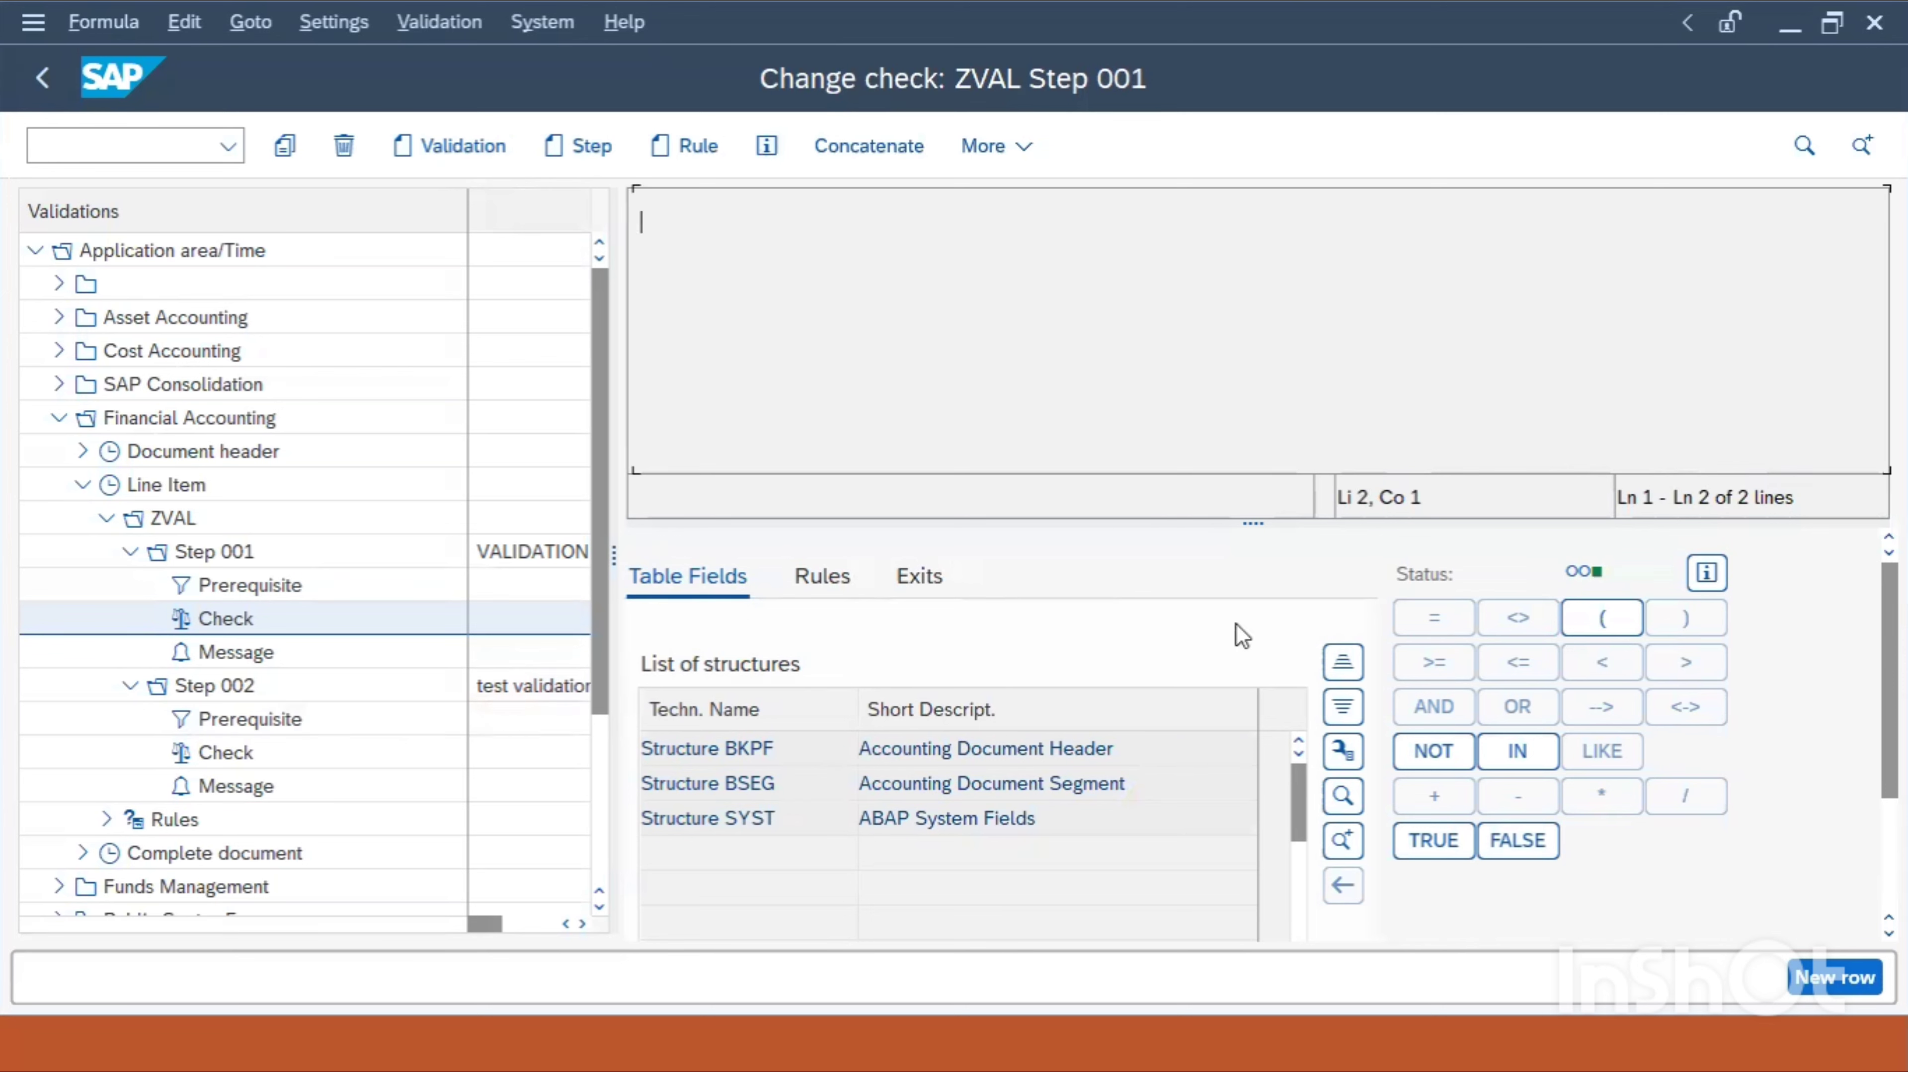
left_click(1430, 760)
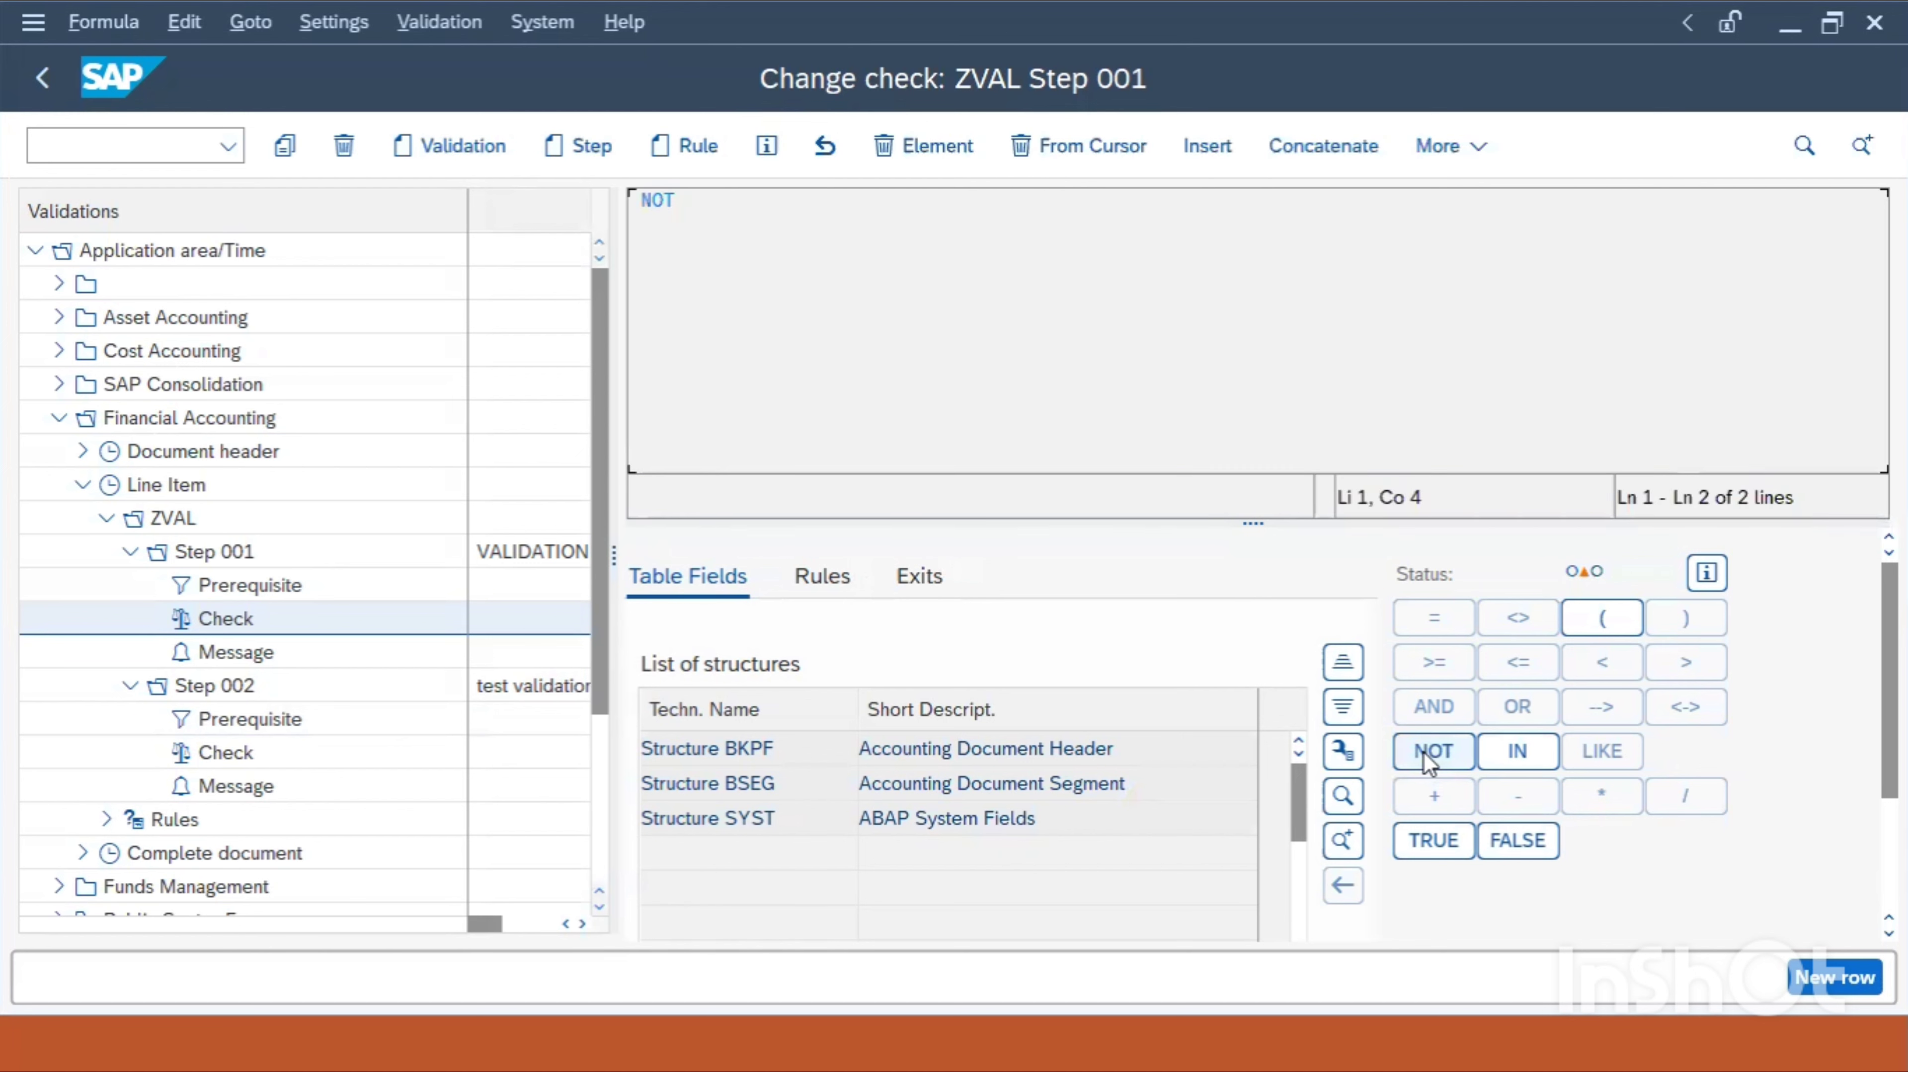
double_click(950, 785)
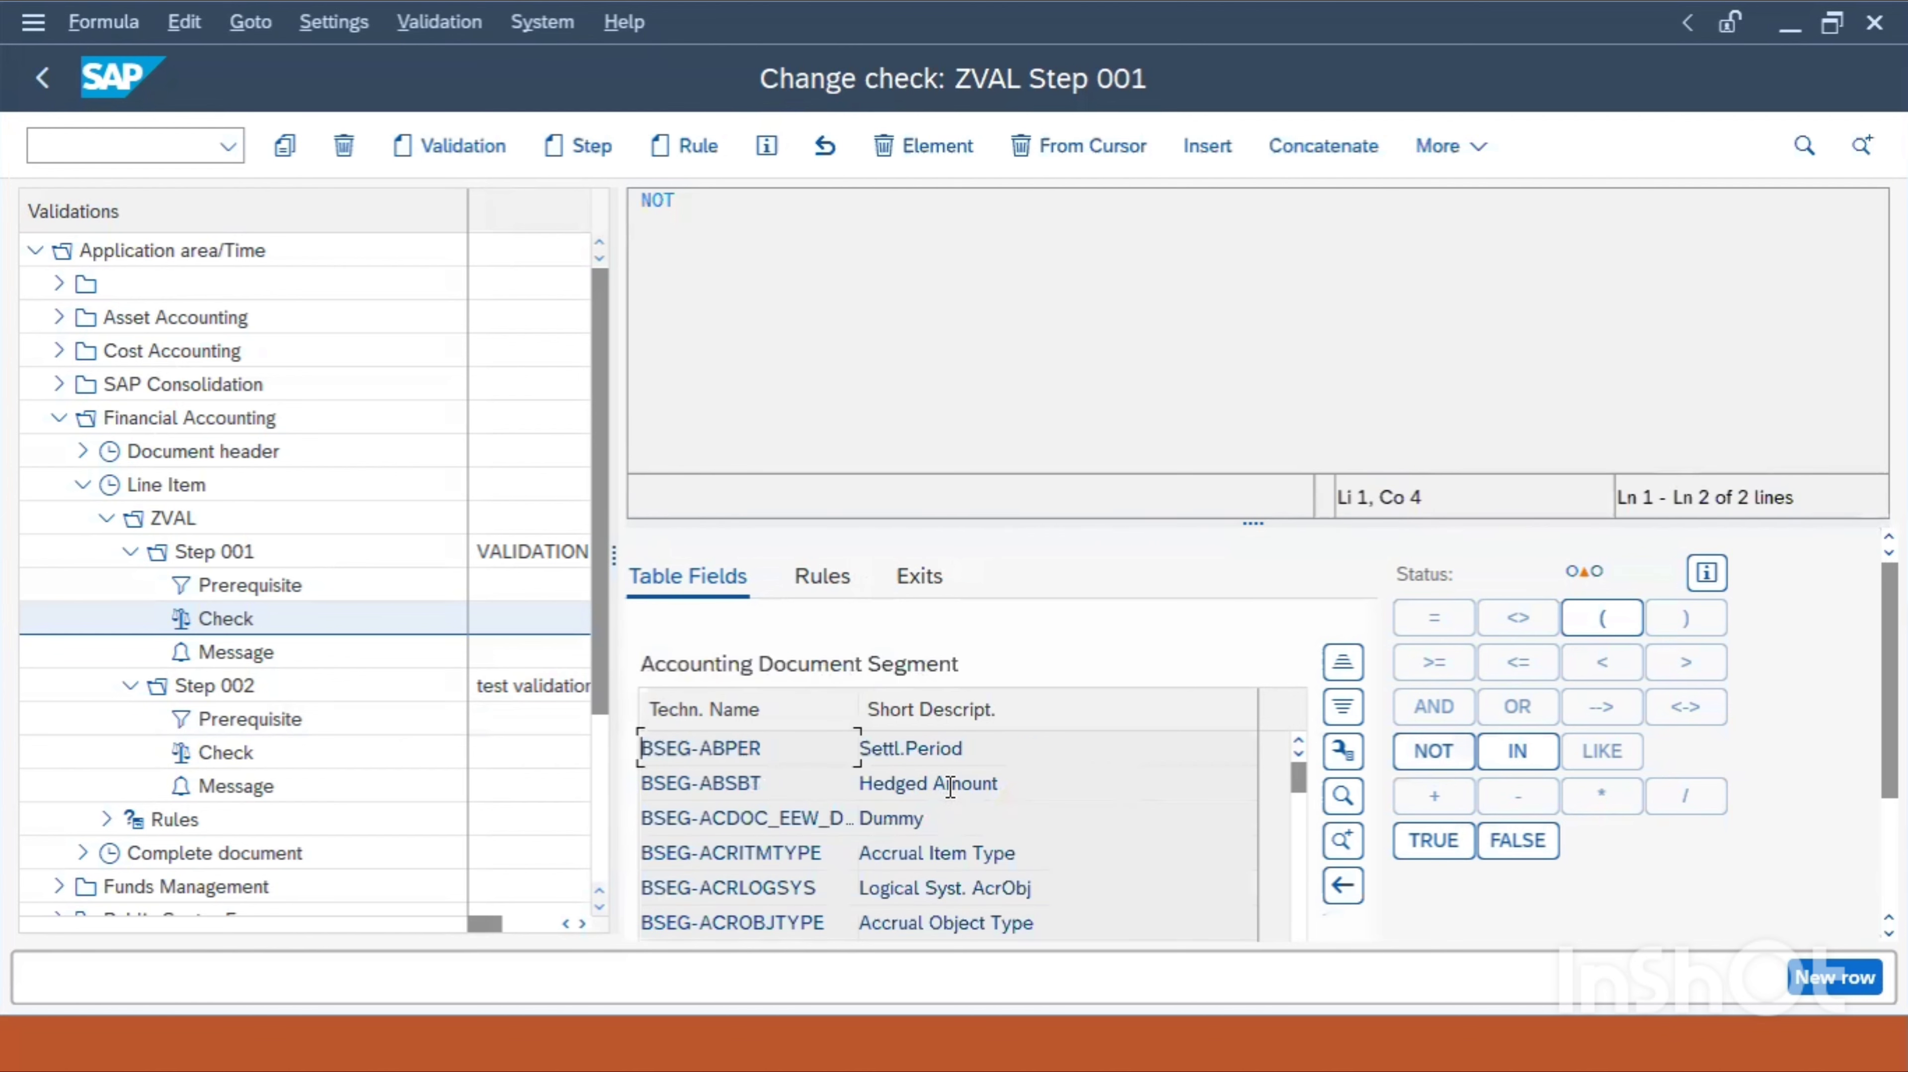
Search the operand list of structure BSEG for "BSEG-GL", replacing the previous search term
left_click(1343, 797)
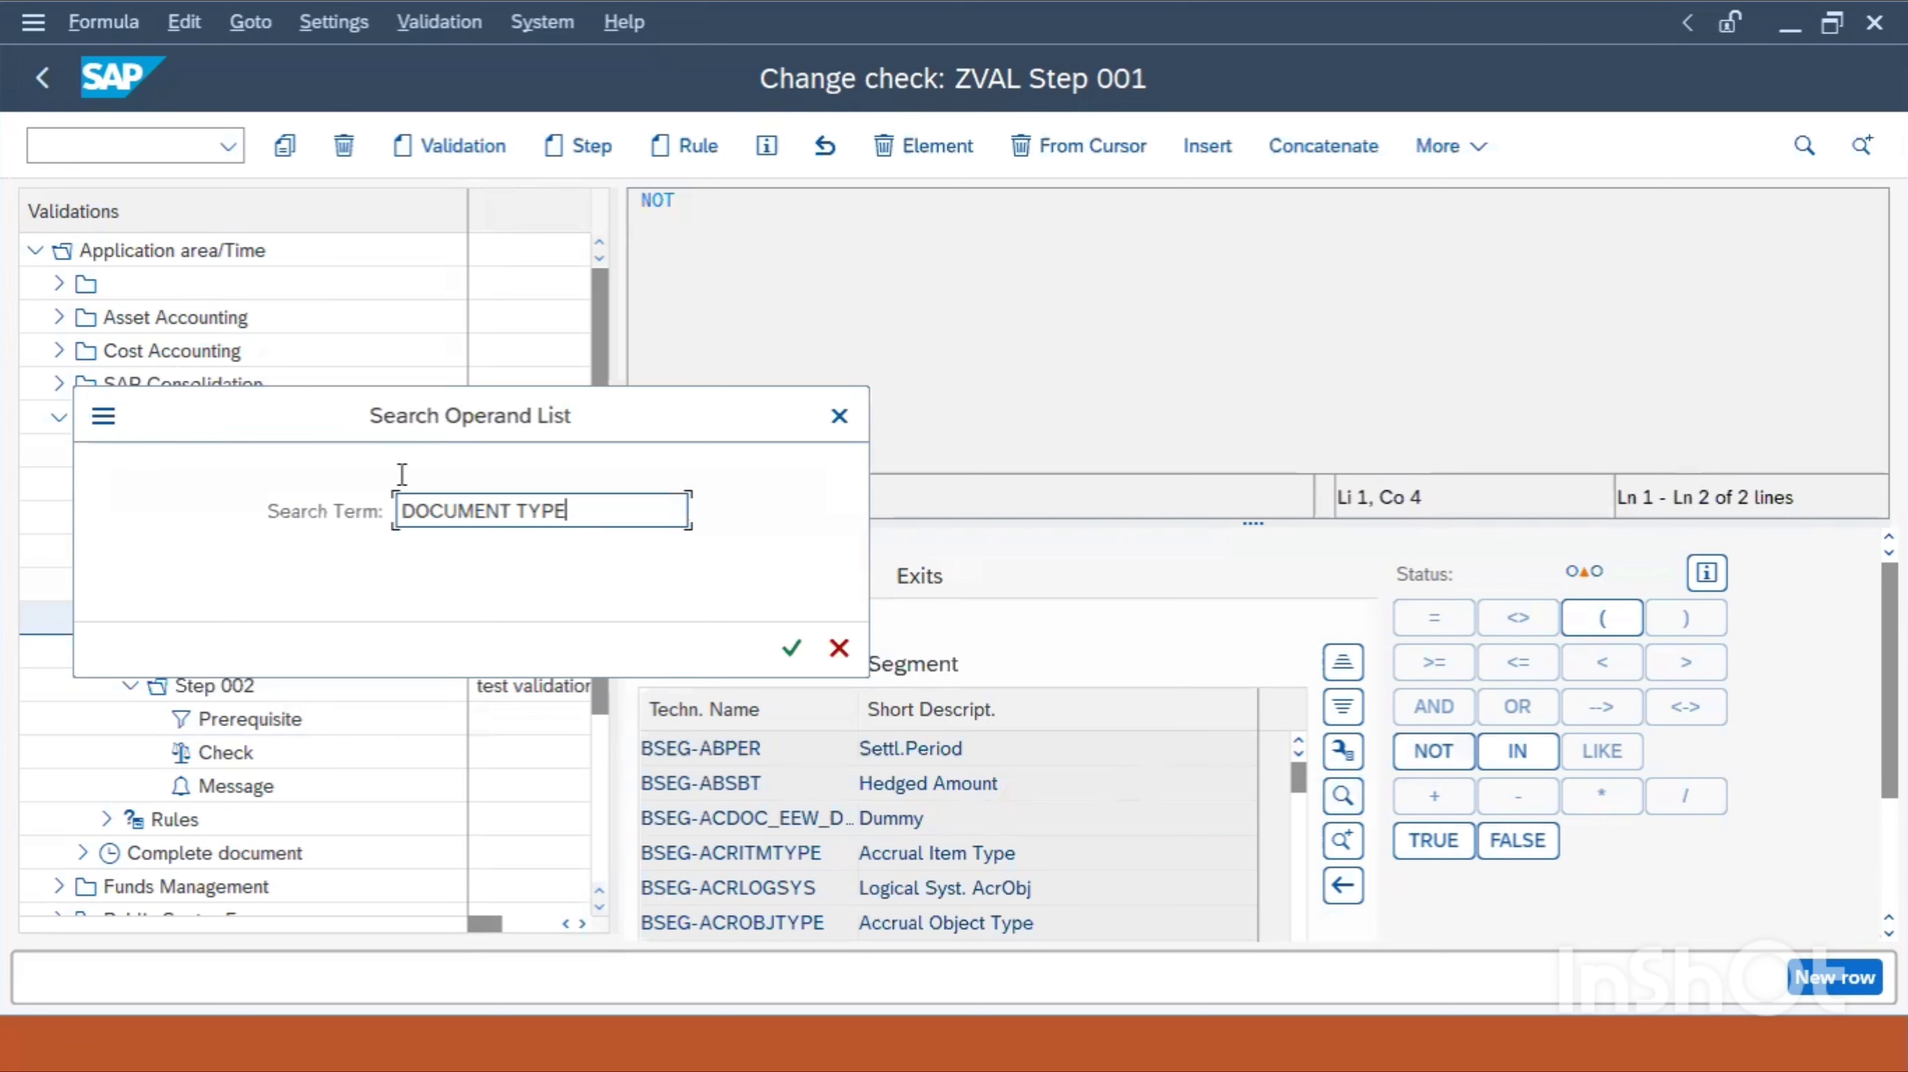
left_click_drag(570, 511, 318, 511)
left_click(318, 512)
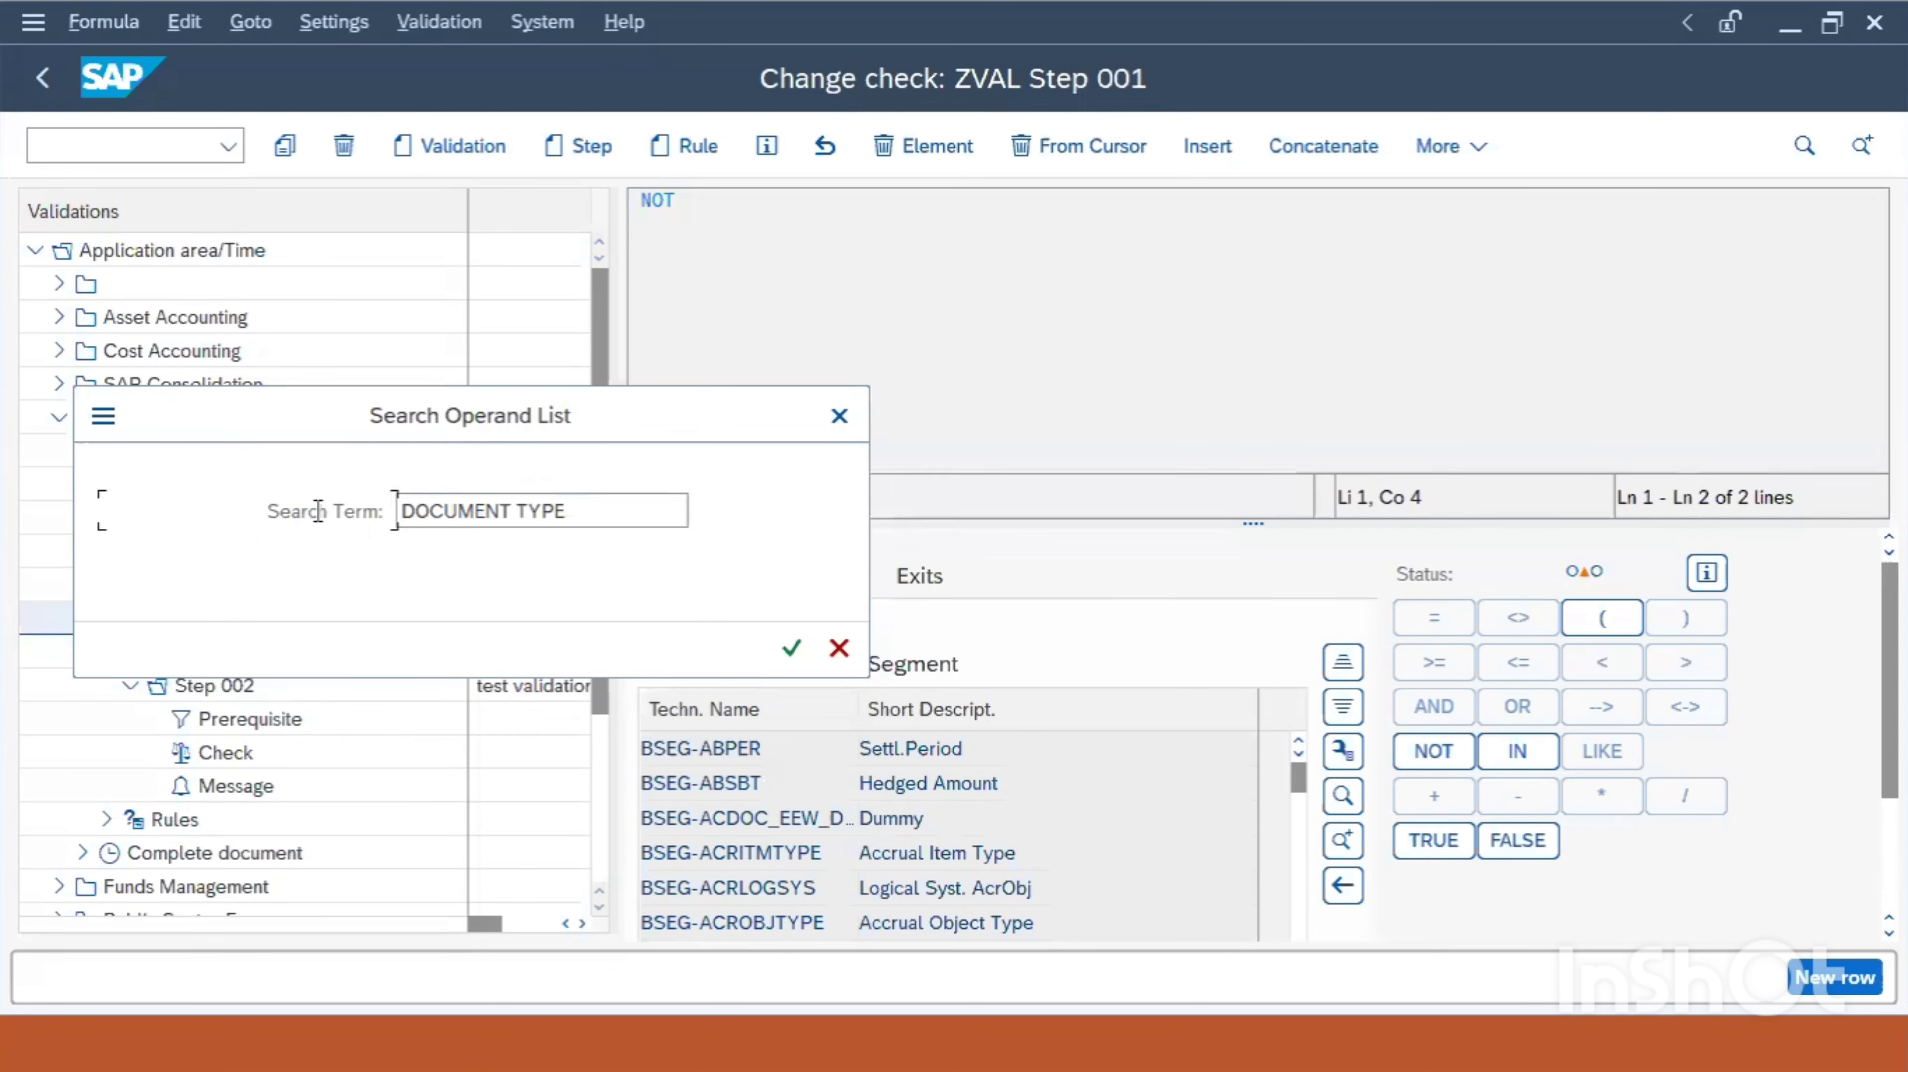
left_click_drag(629, 509, 387, 514)
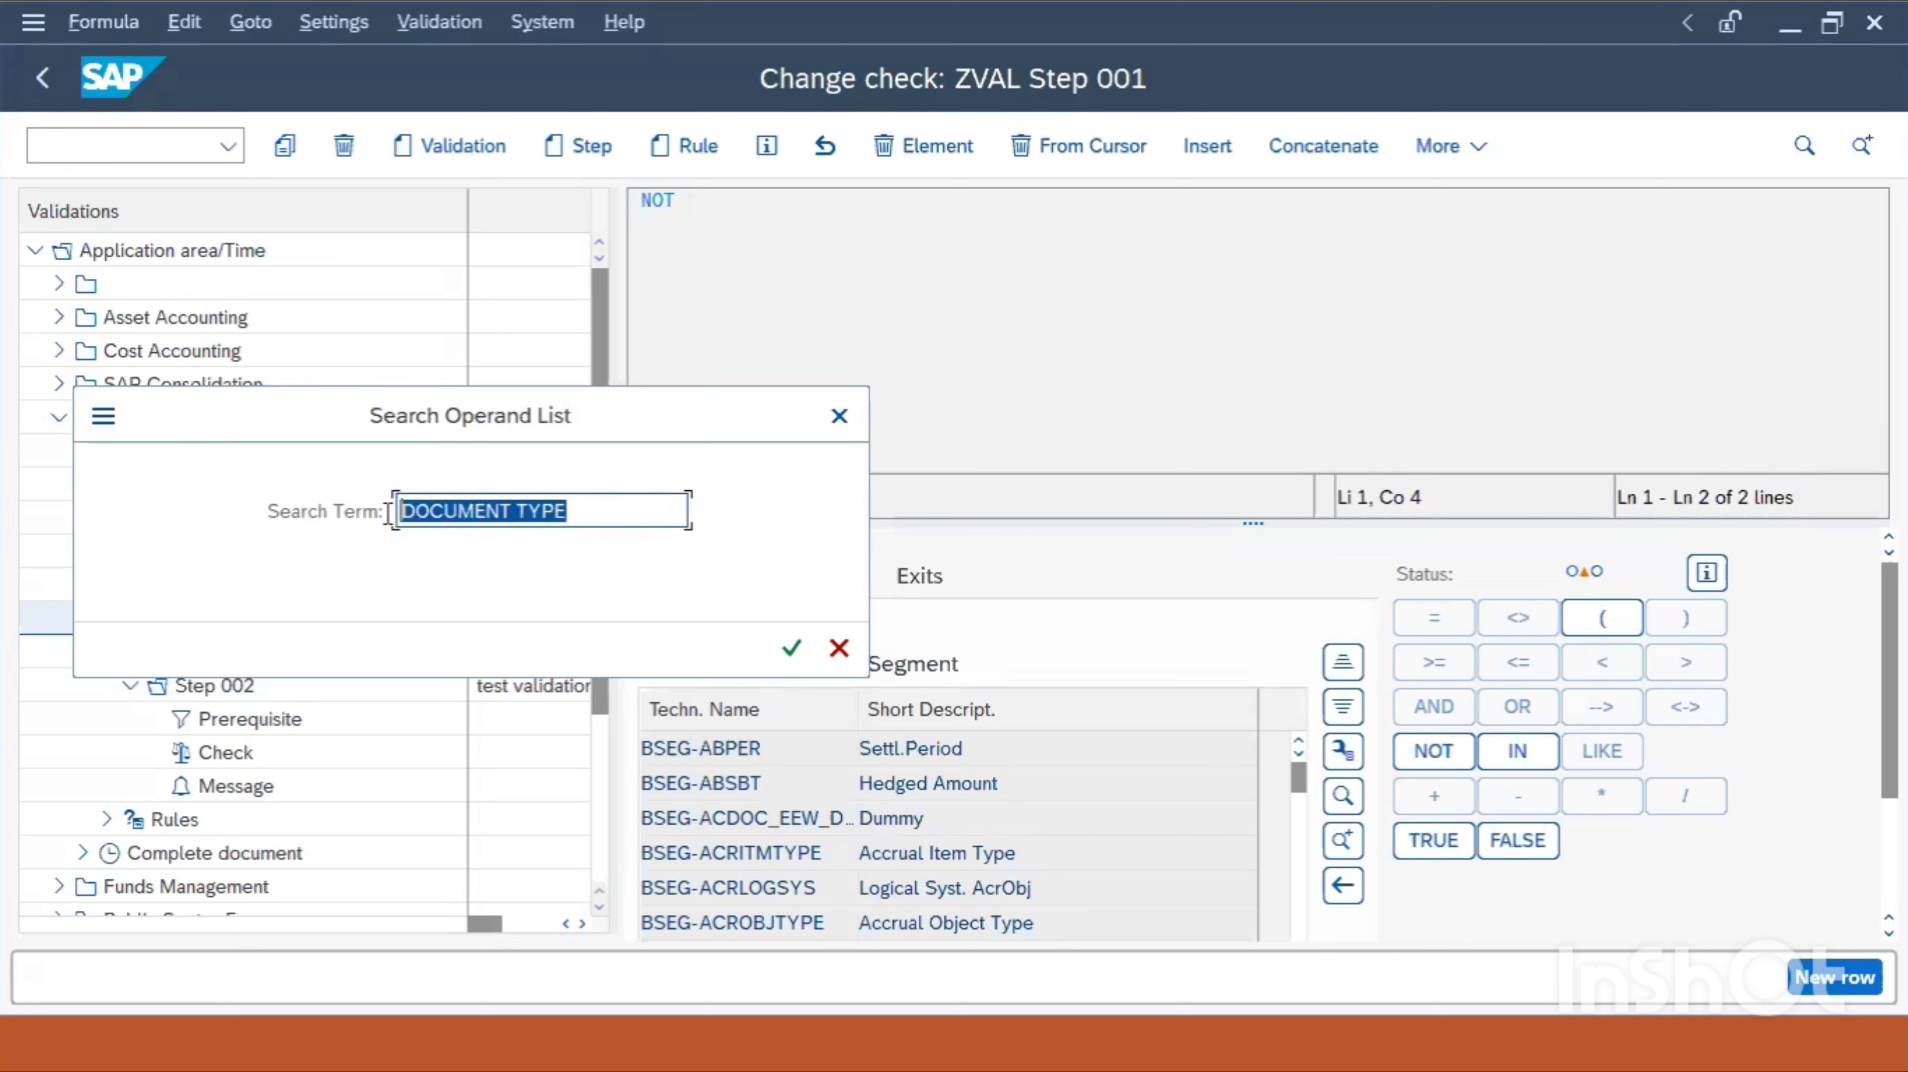
left_click(389, 515)
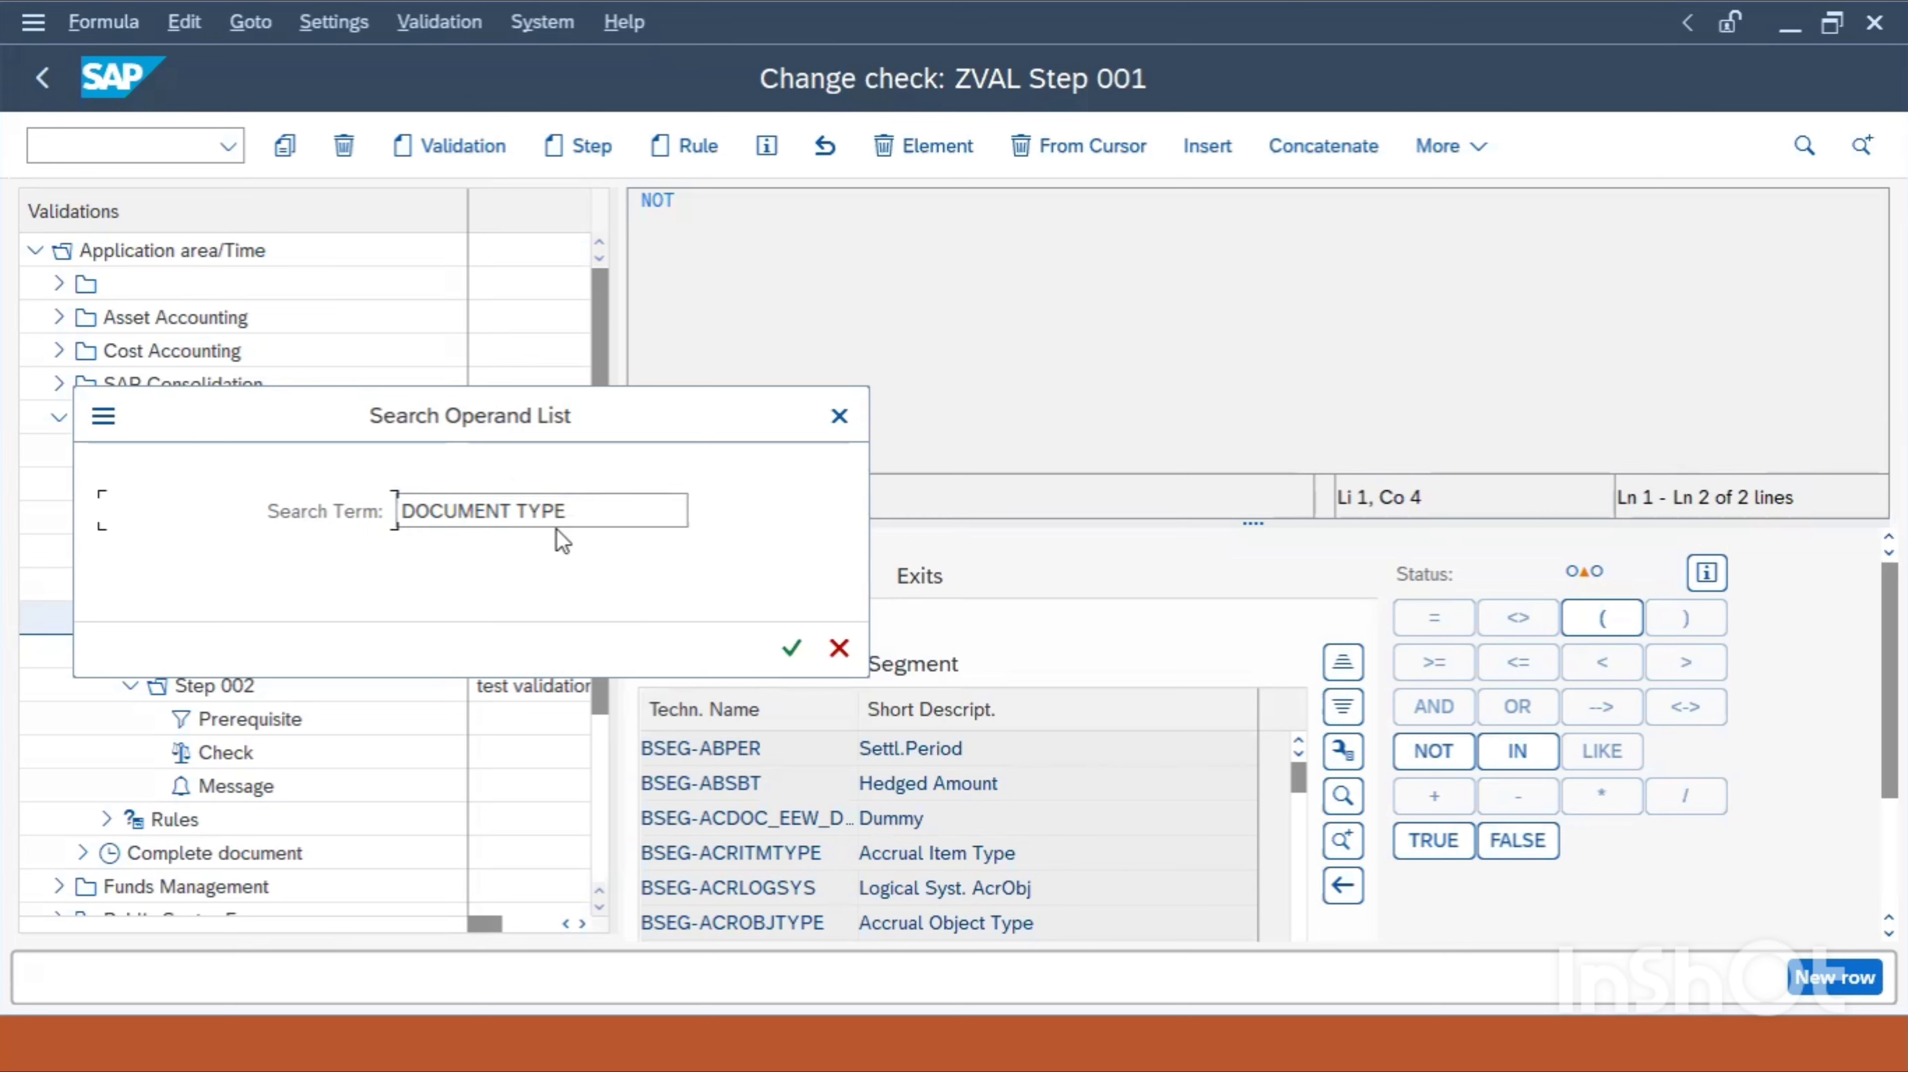
left_click(562, 513)
key("BackSpace")
key("BackSpace")
key("BackSpace")
key("BackSpace")
key("BackSpace")
key("BackSpace")
key("BackSpace")
key("BackSpace")
key("BackSpace")
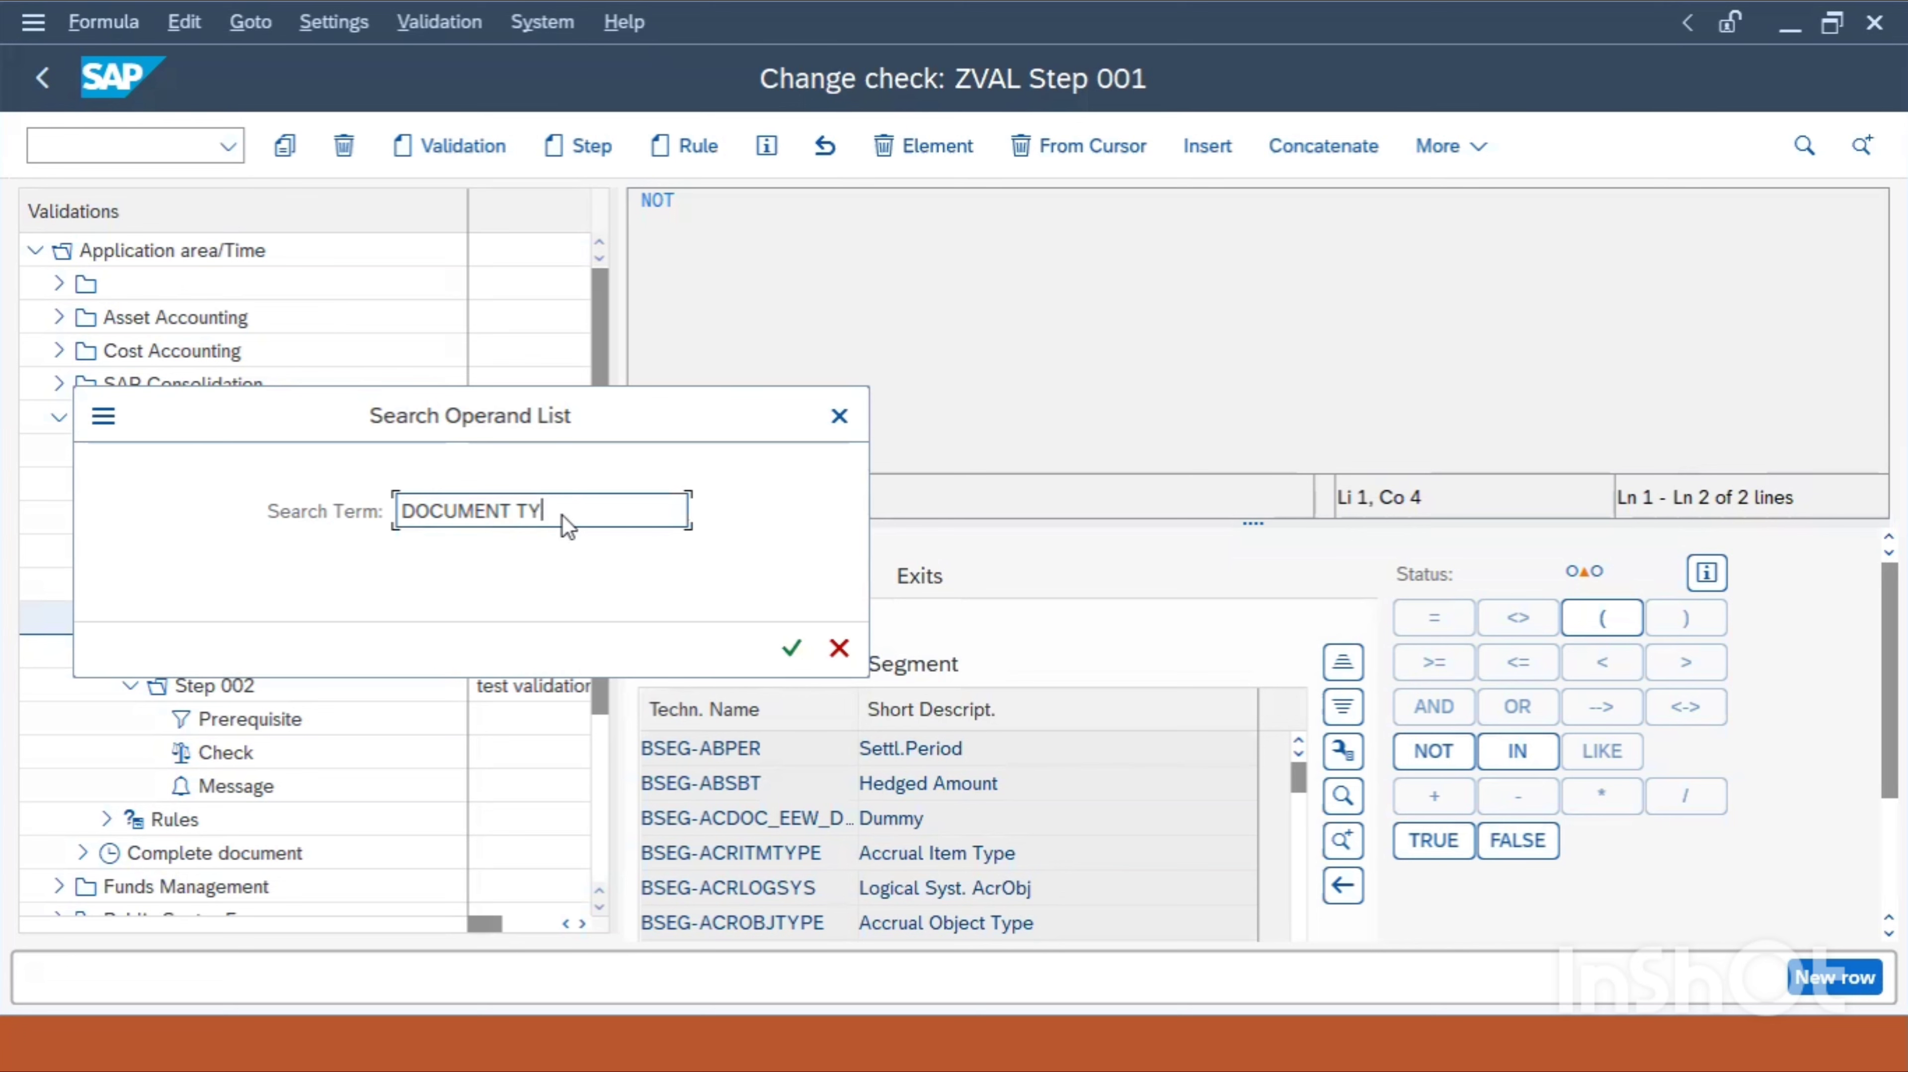
key("BackSpace")
key("BackSpace")
key("BackSpace")
key("BackSpace")
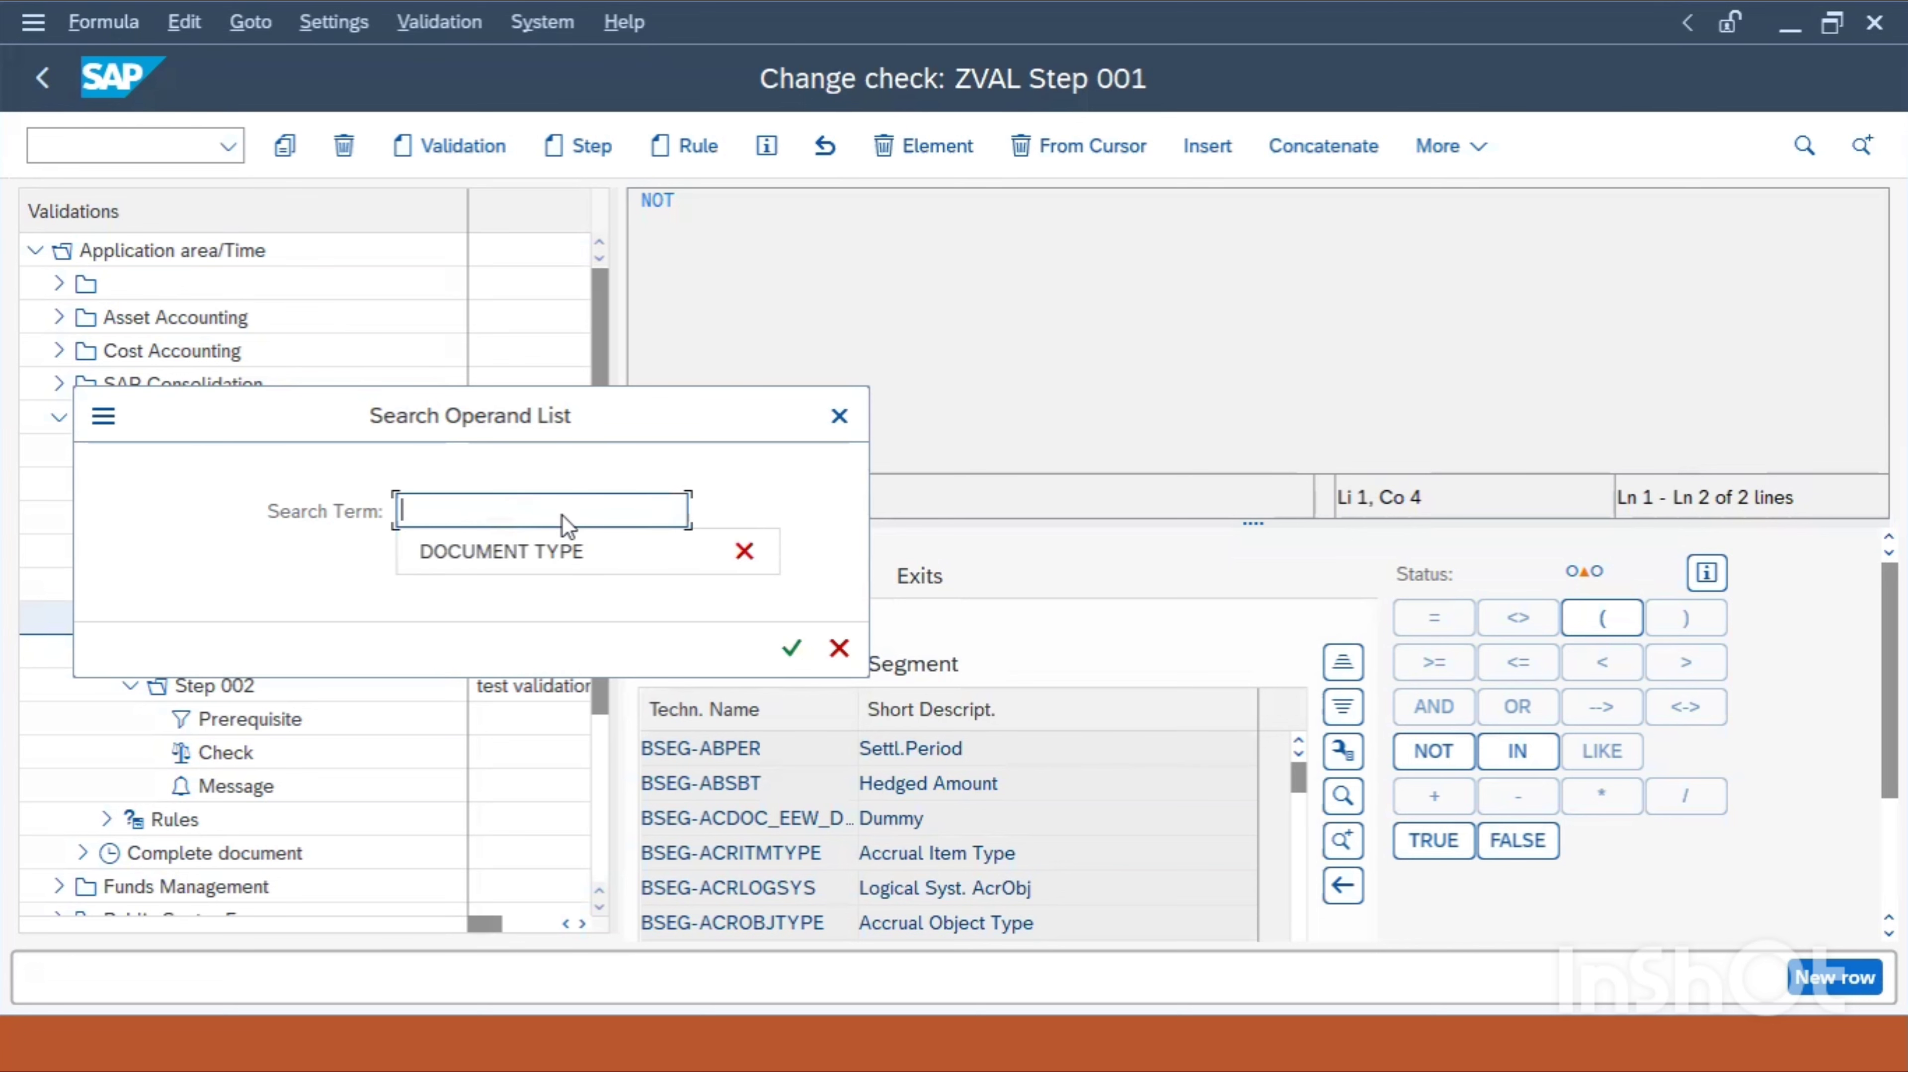
type("BSE")
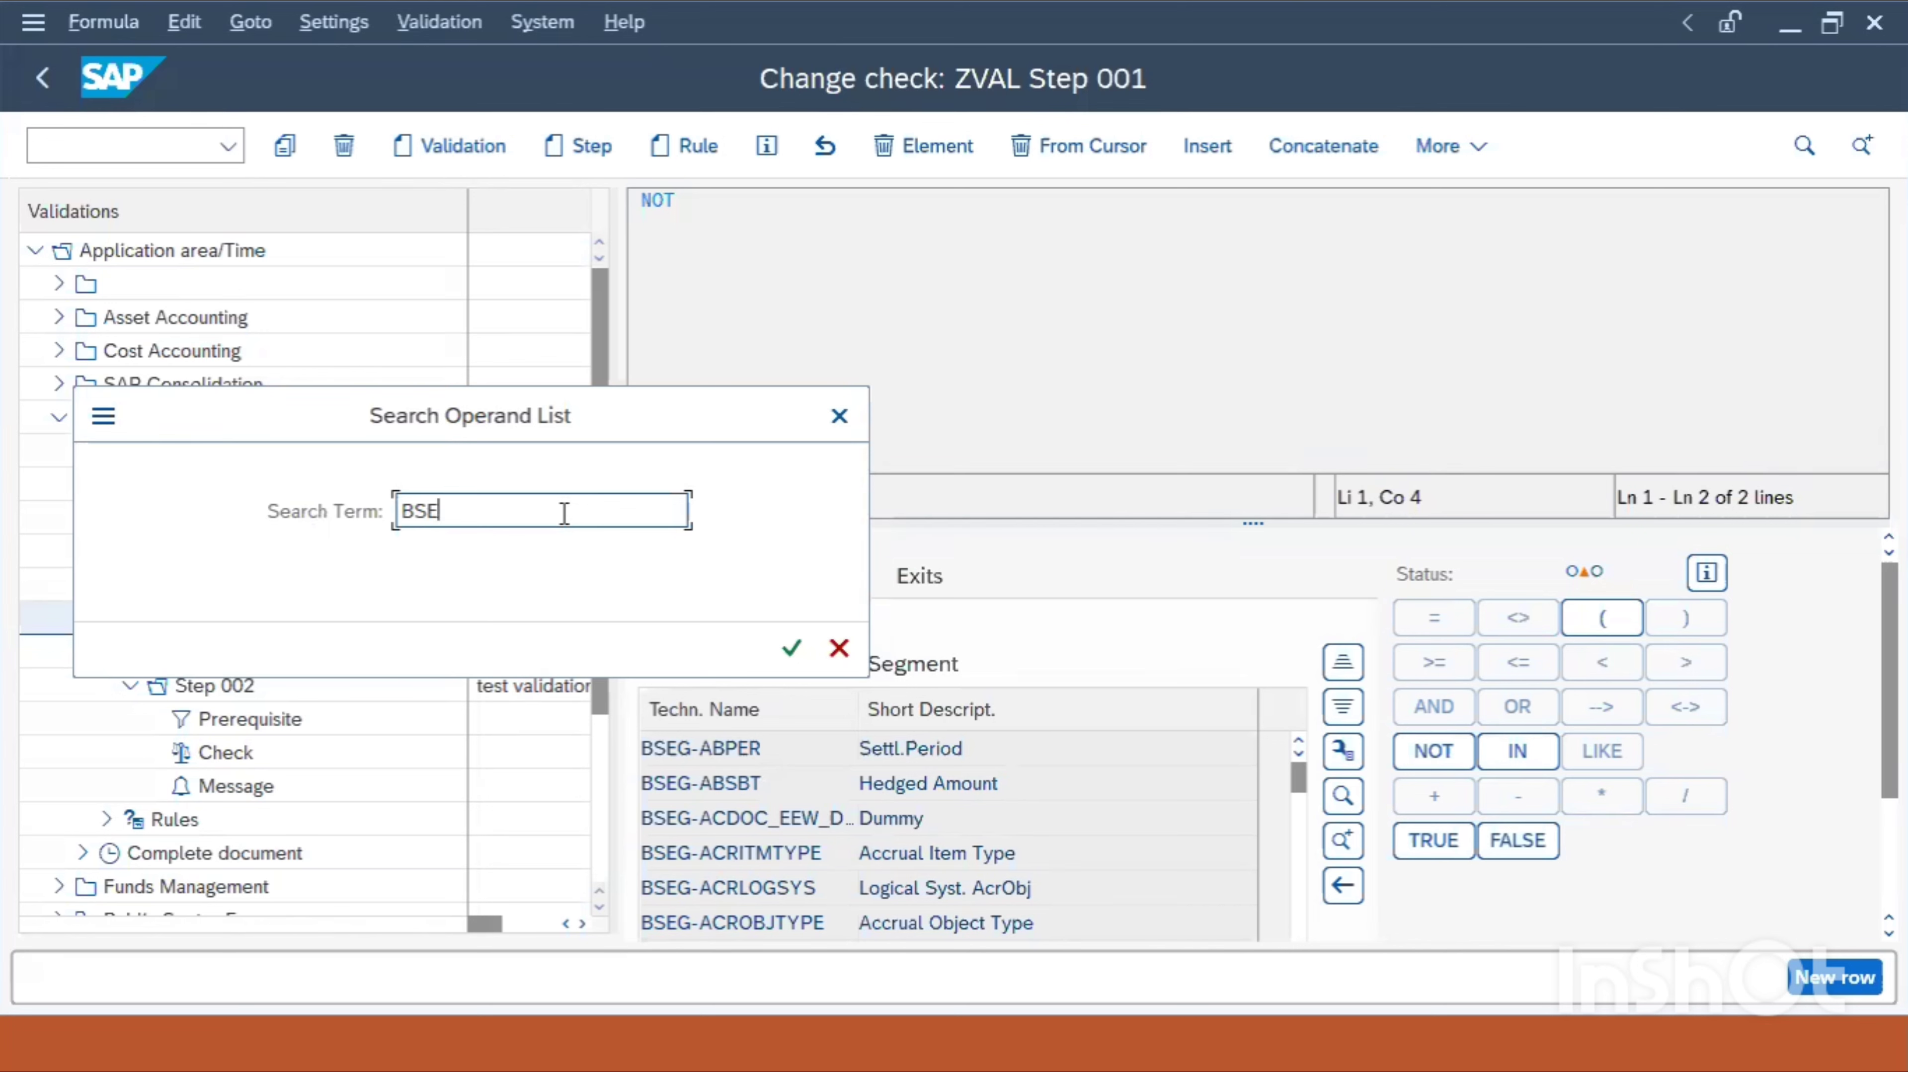
type("G-GL")
left_click(792, 649)
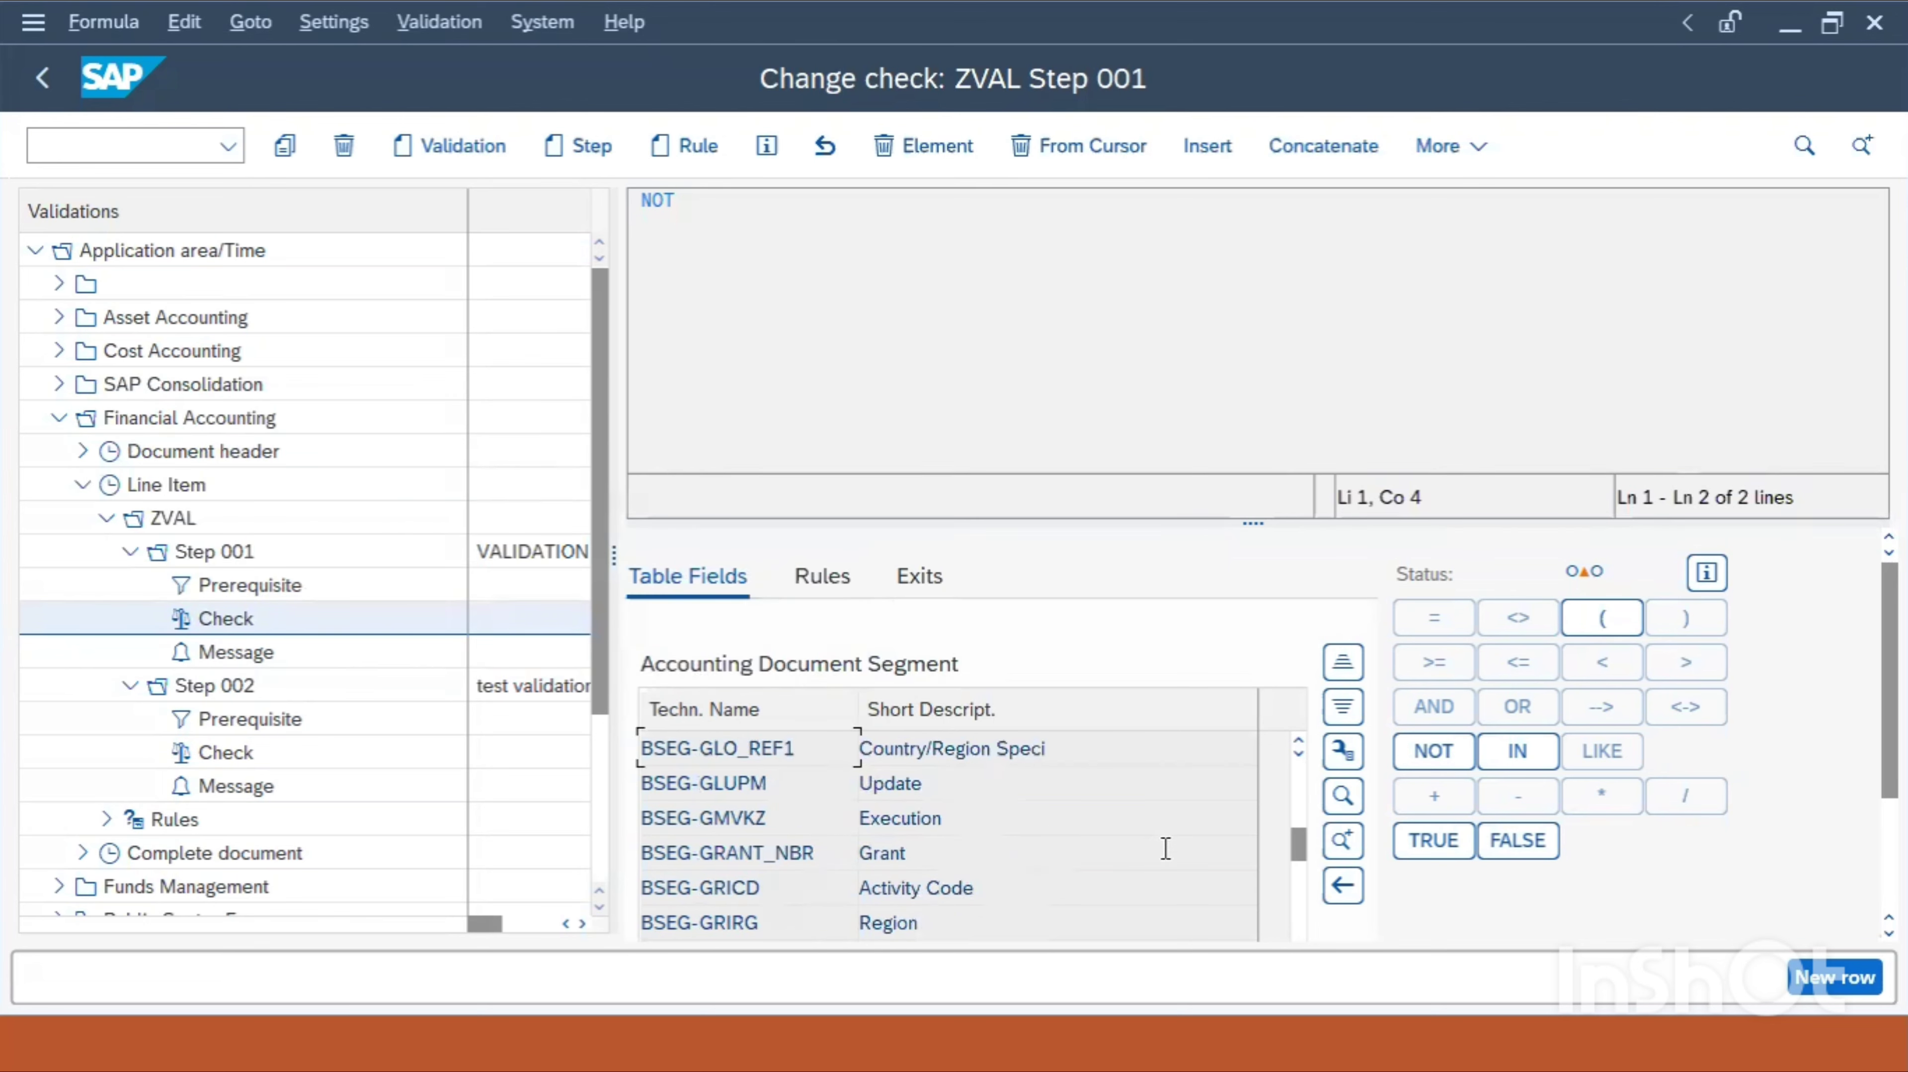
Locate the field BSEG-HKONT (G/L Acct) in structure BSEG and insert it after NOT in the check formula
left_click_drag(1298, 841, 1299, 789)
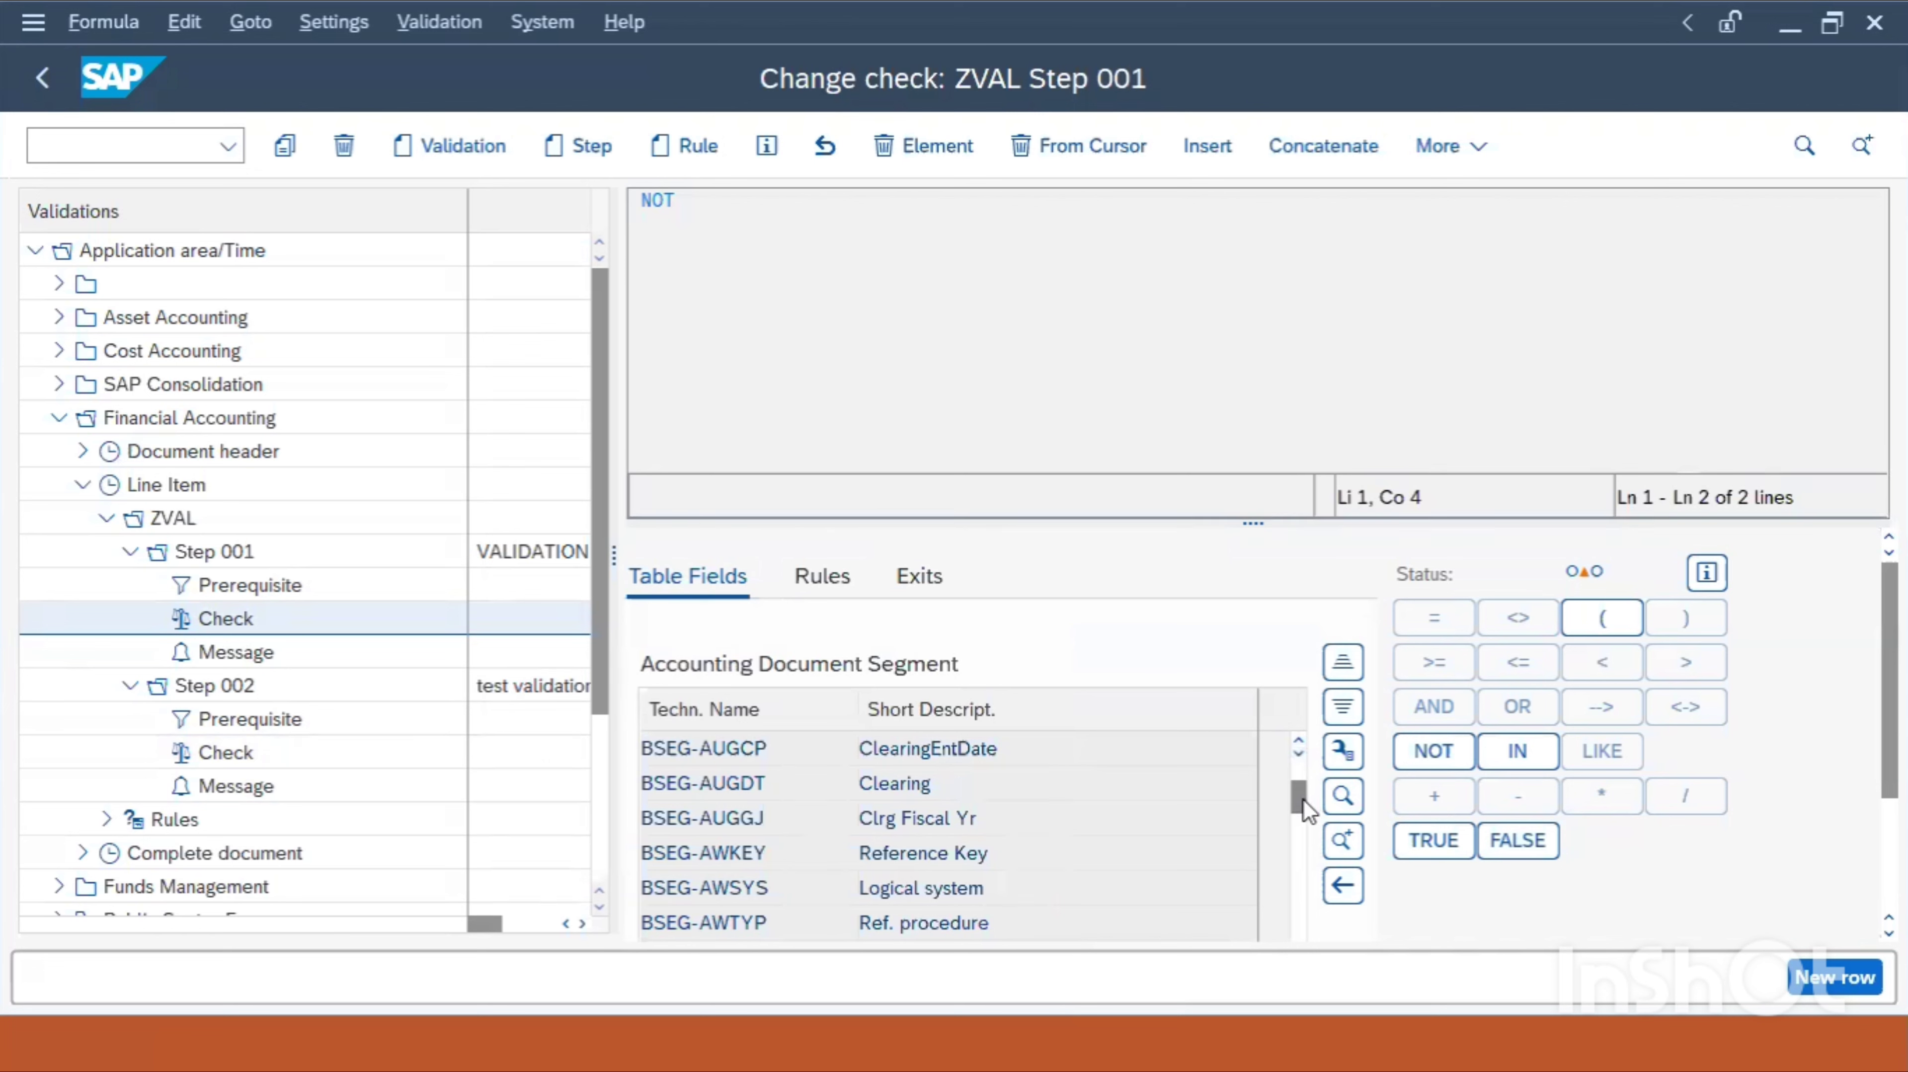
left_click(1294, 838)
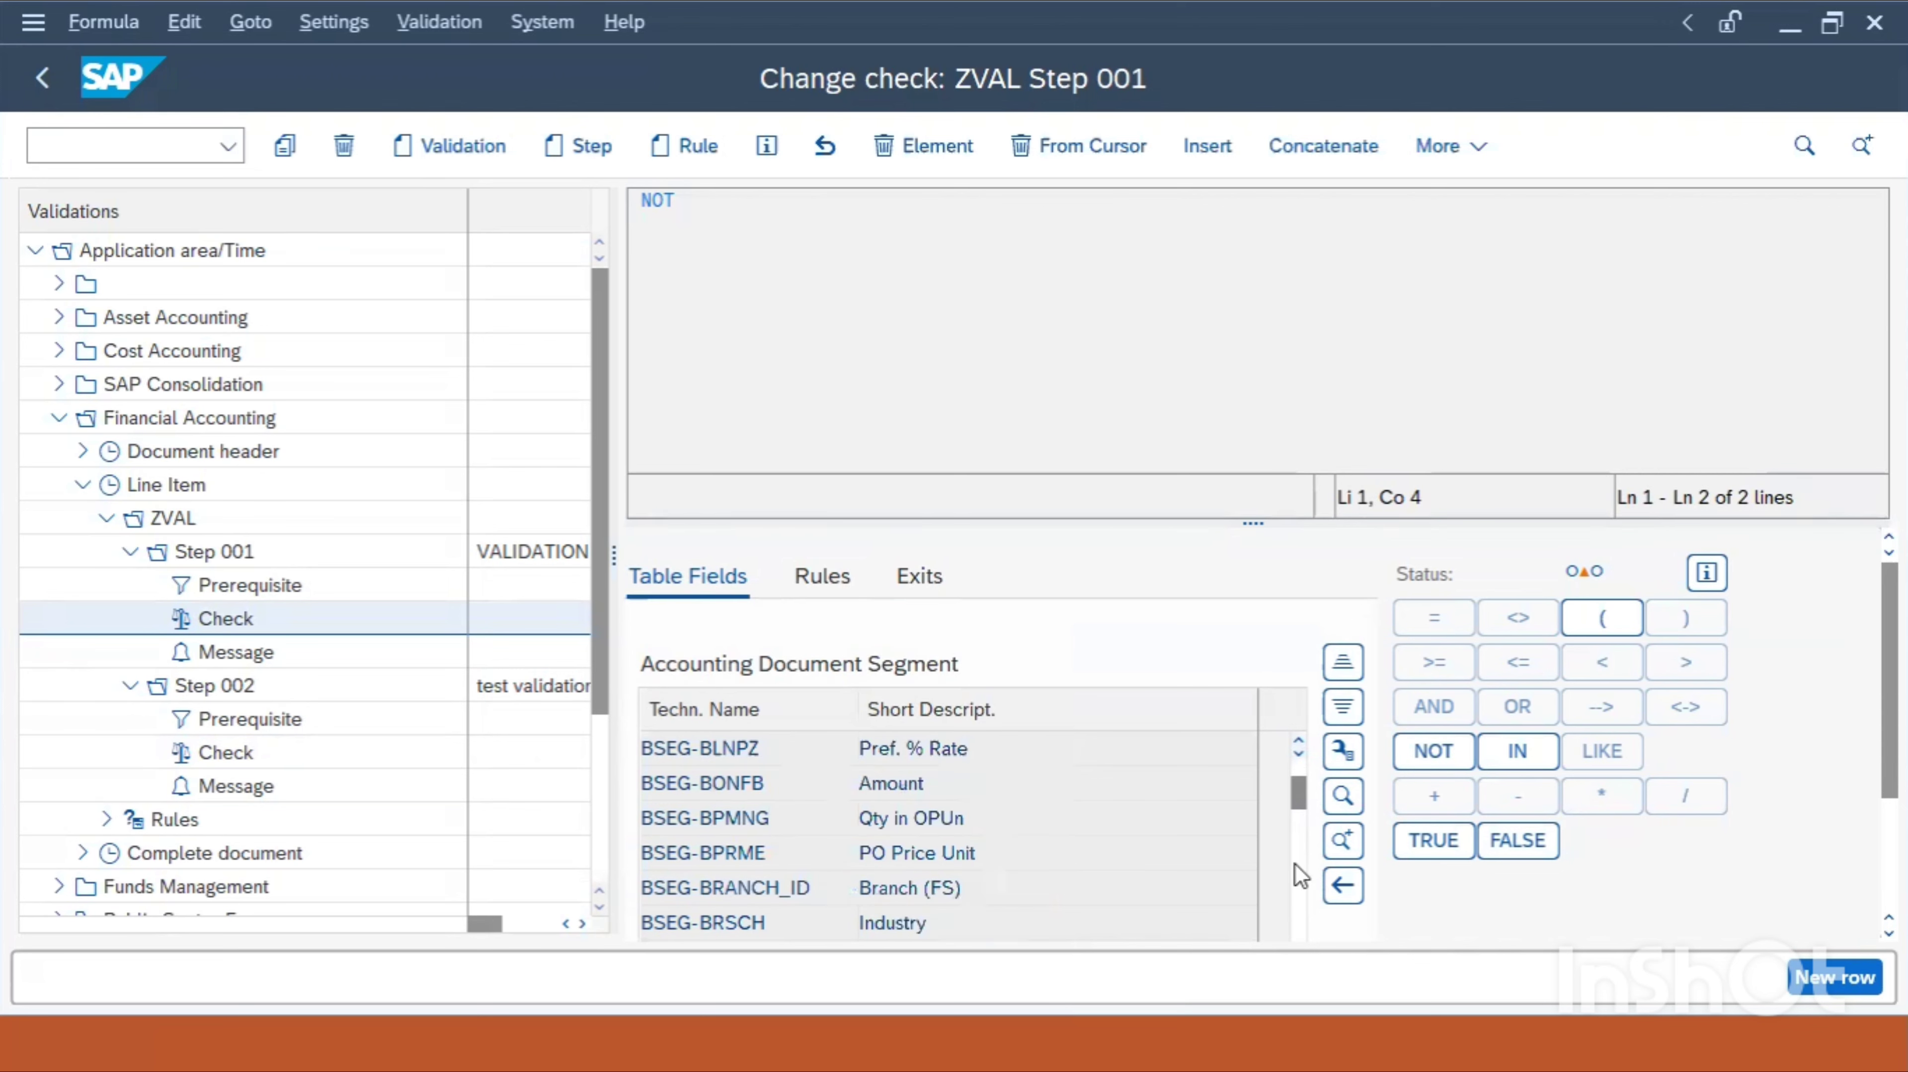
left_click(1294, 863)
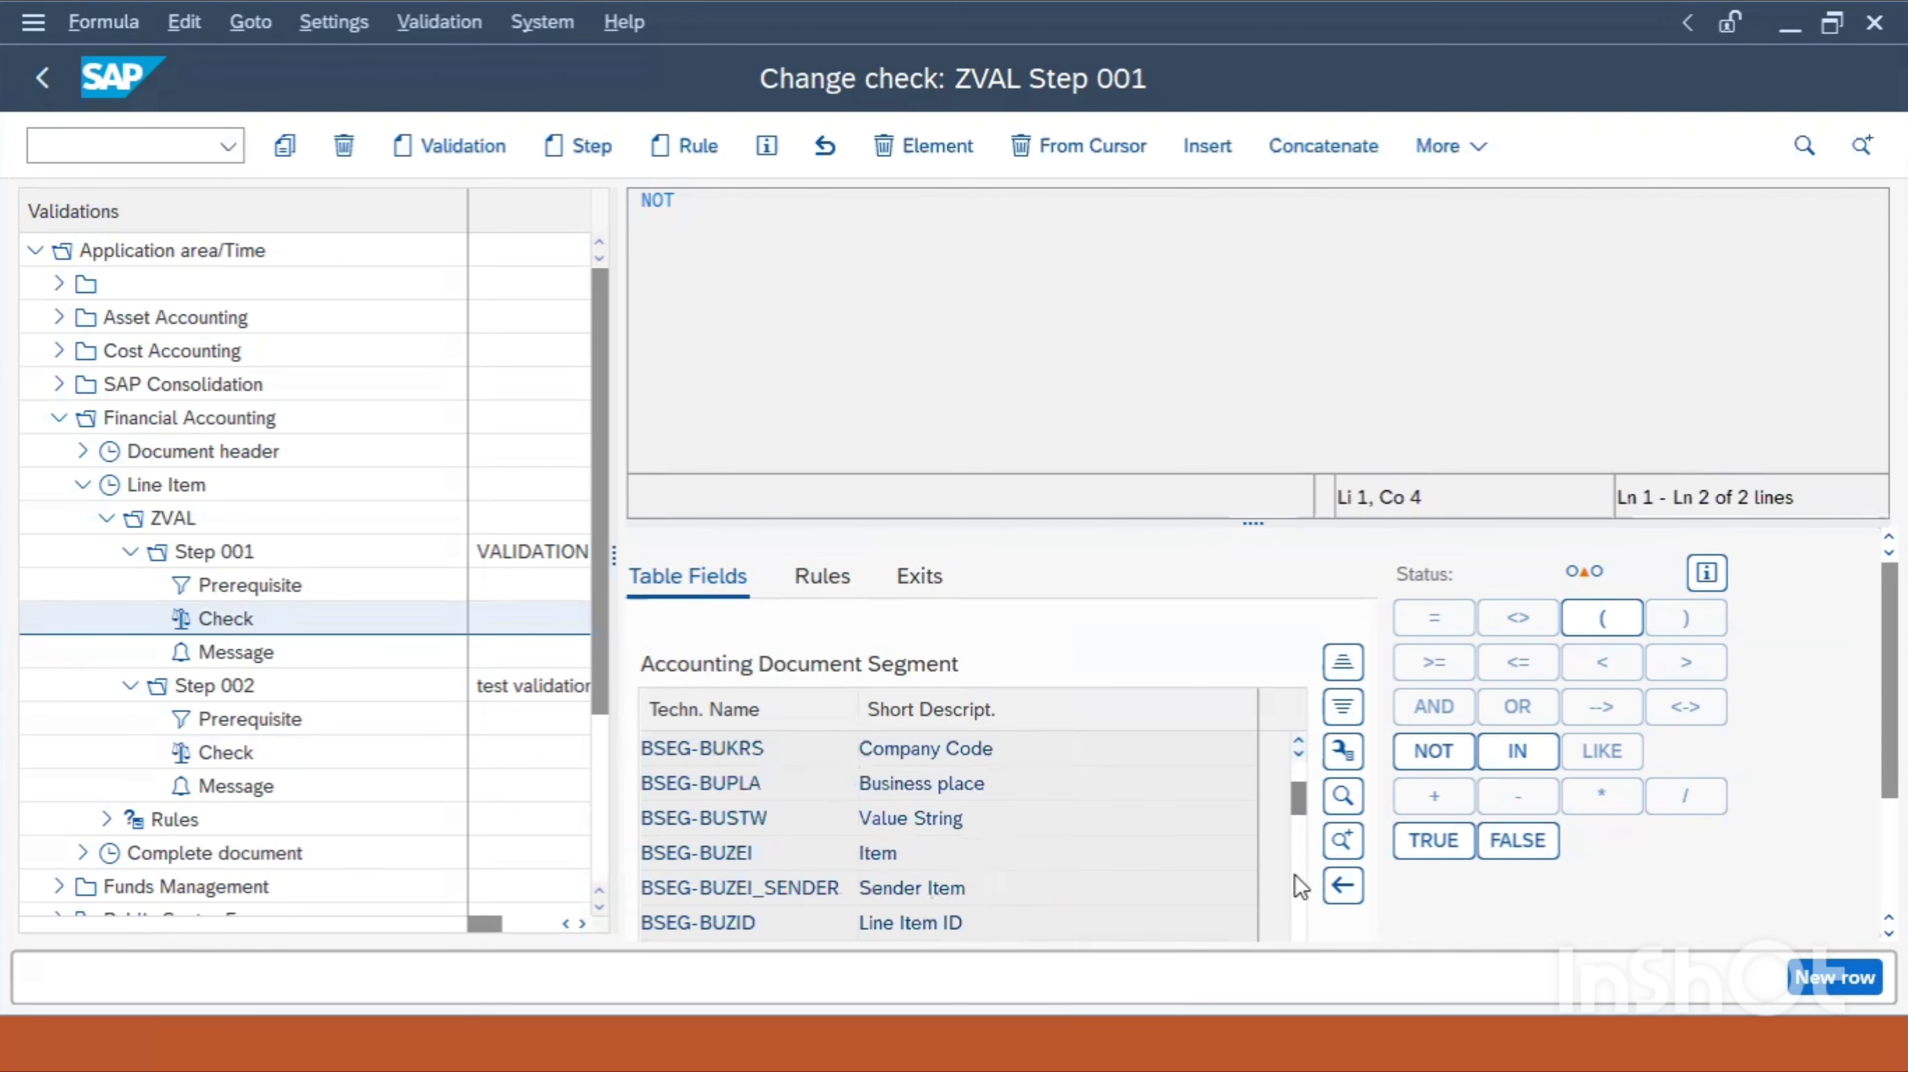
left_click(1293, 874)
left_click_drag(1297, 810, 1297, 847)
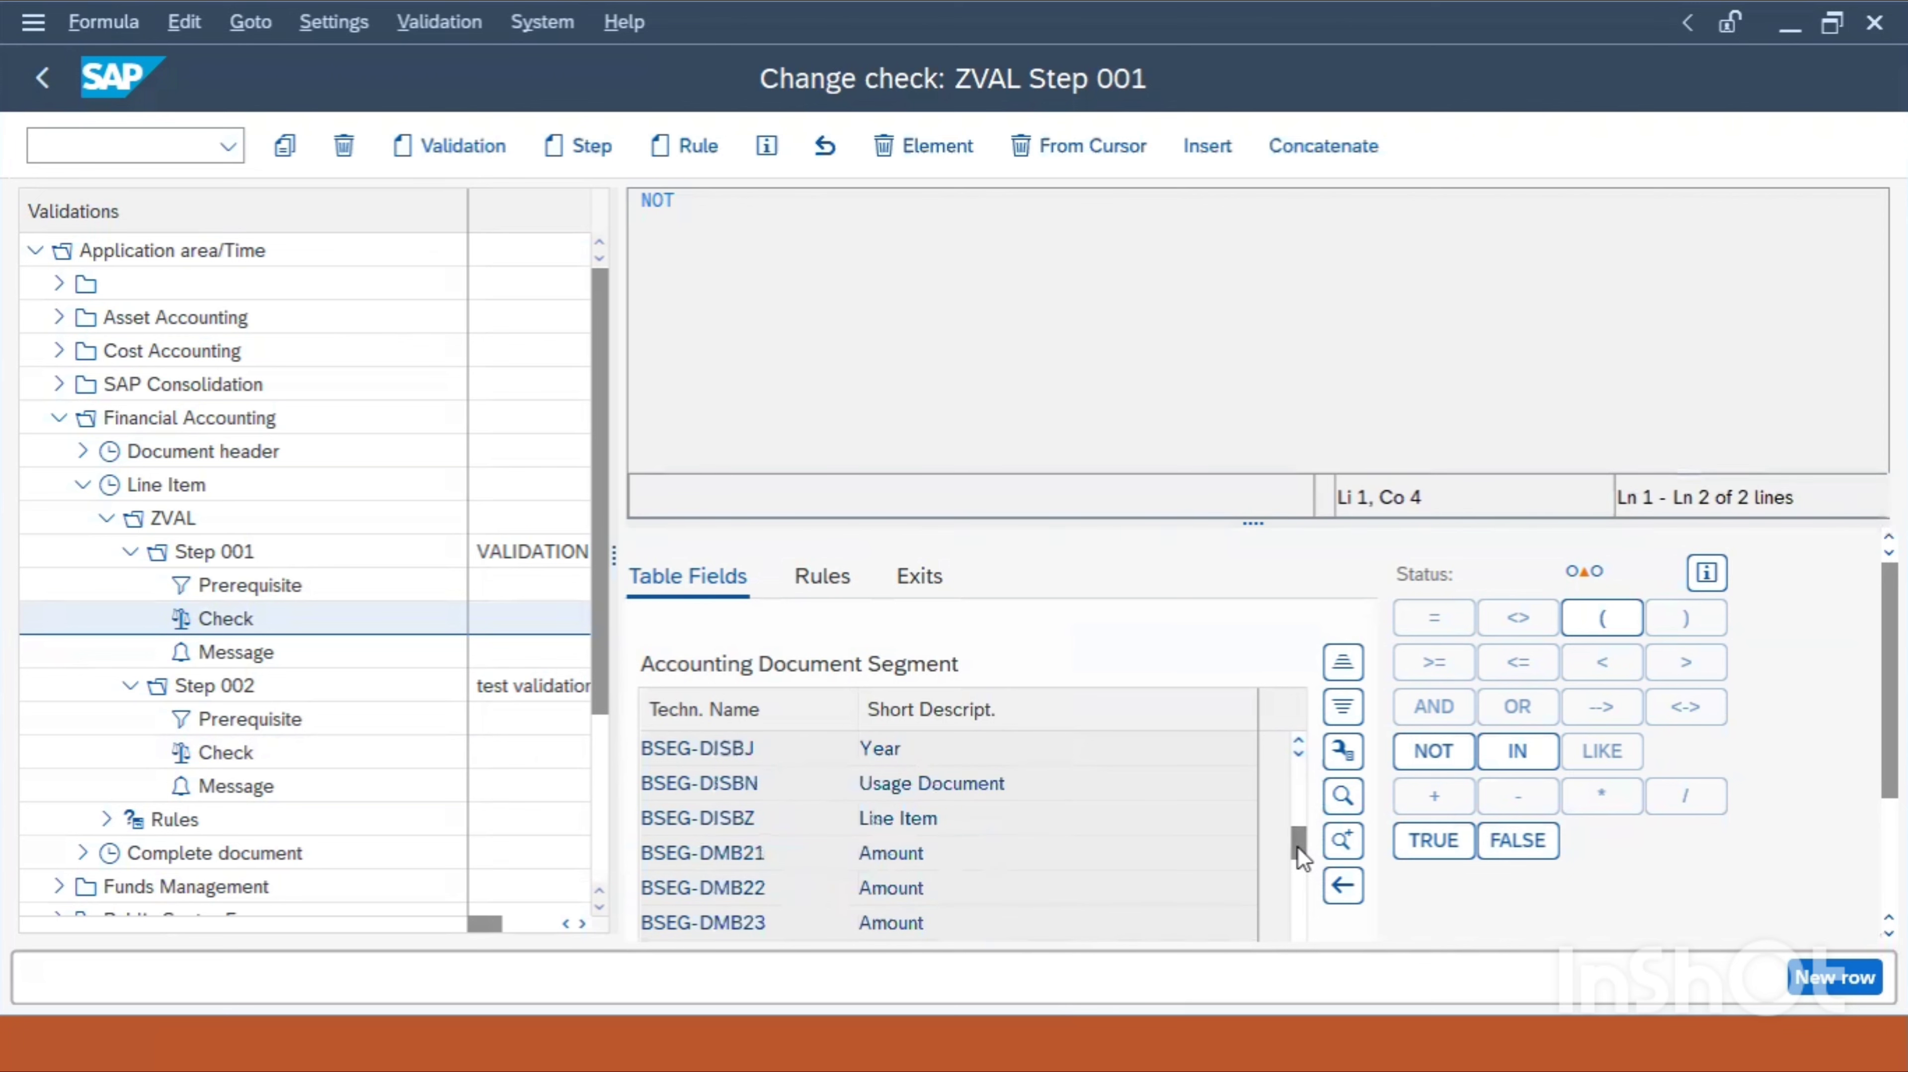
left_click(1300, 896)
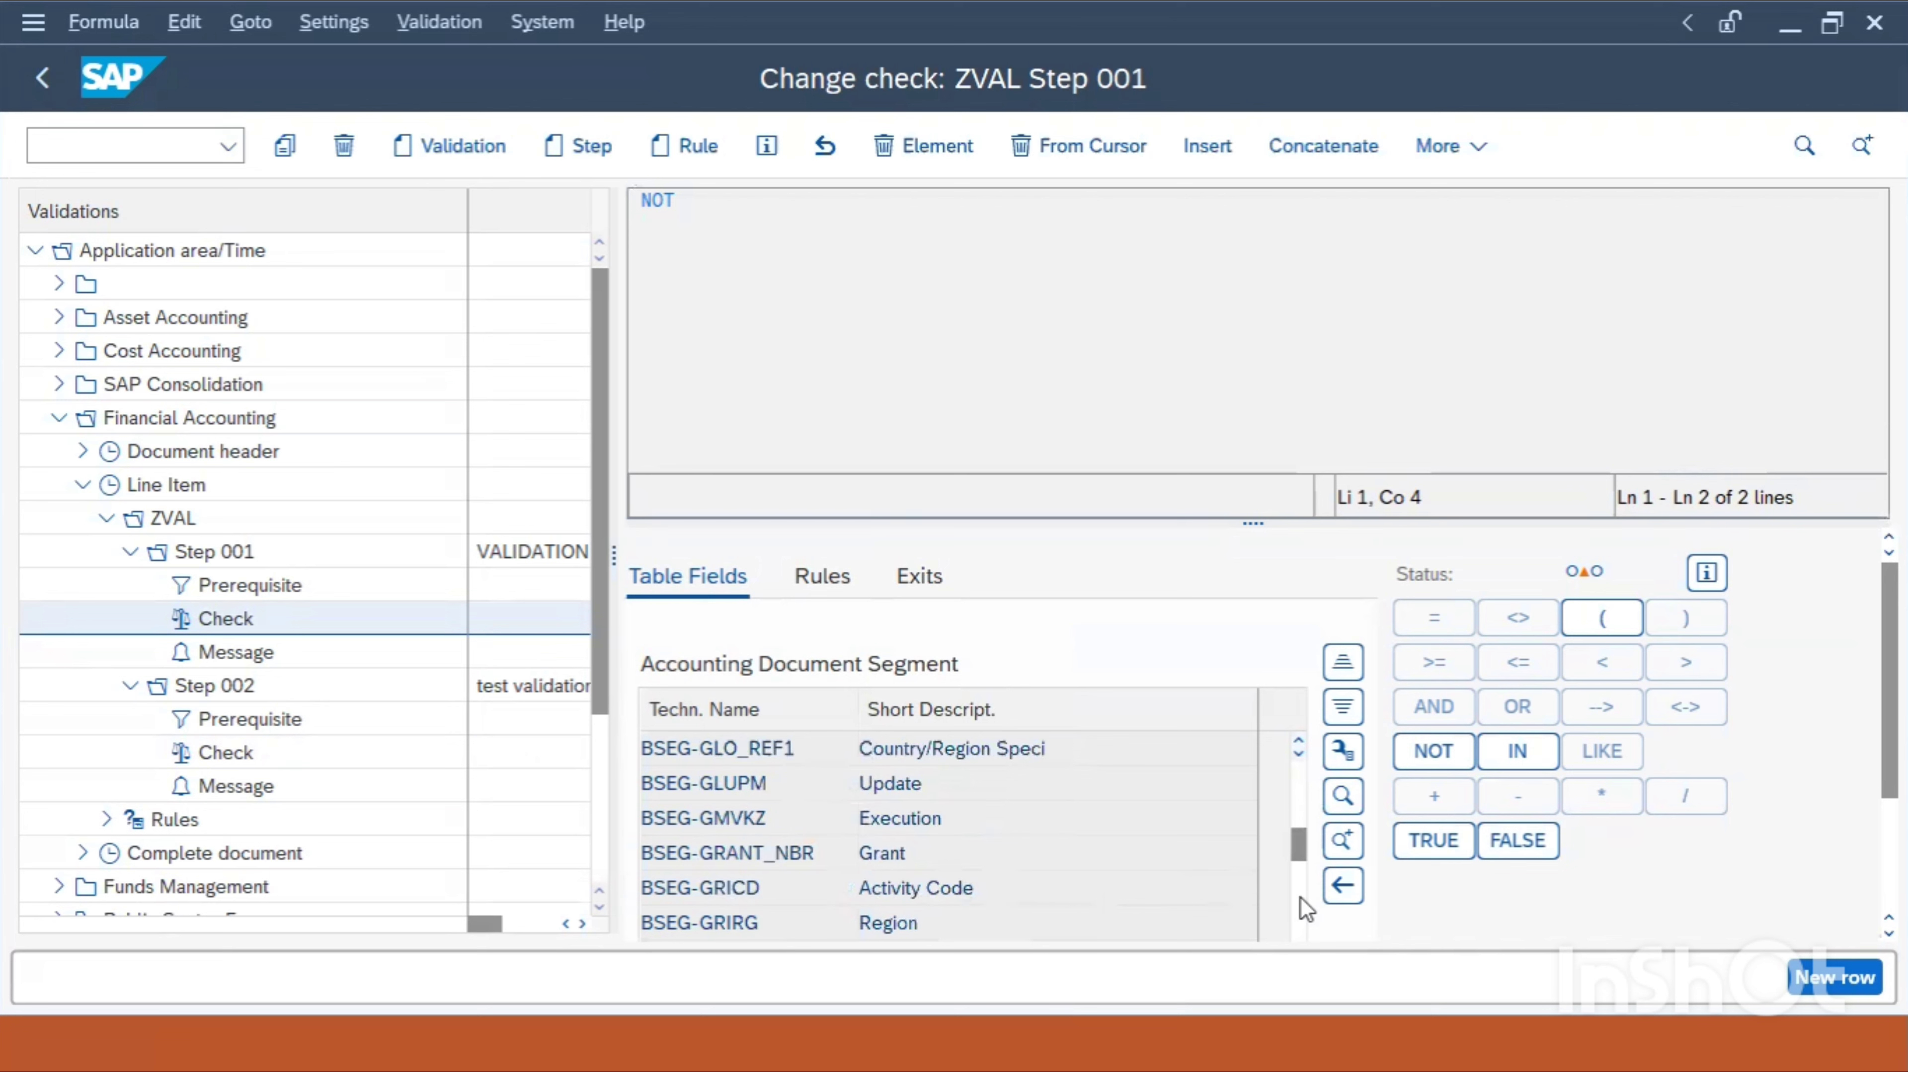
left_click(1299, 896)
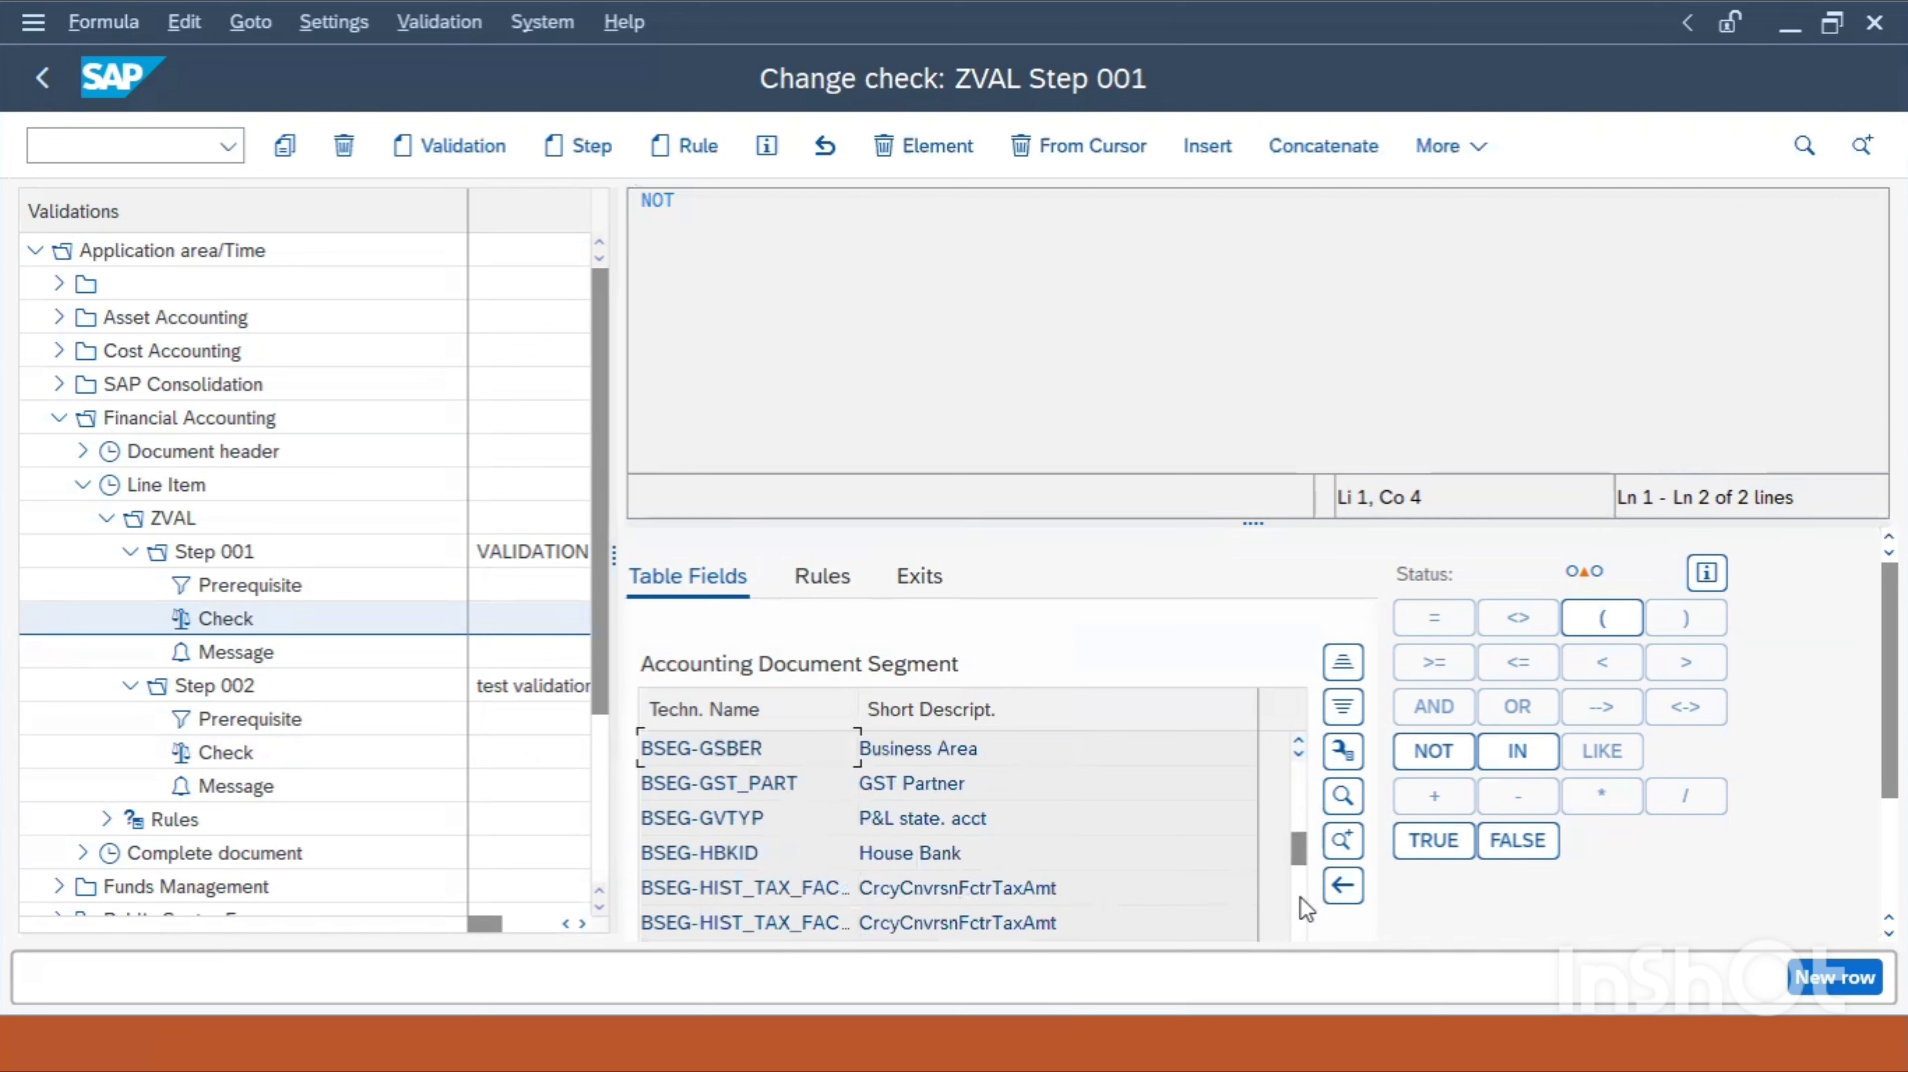
left_click(1299, 897)
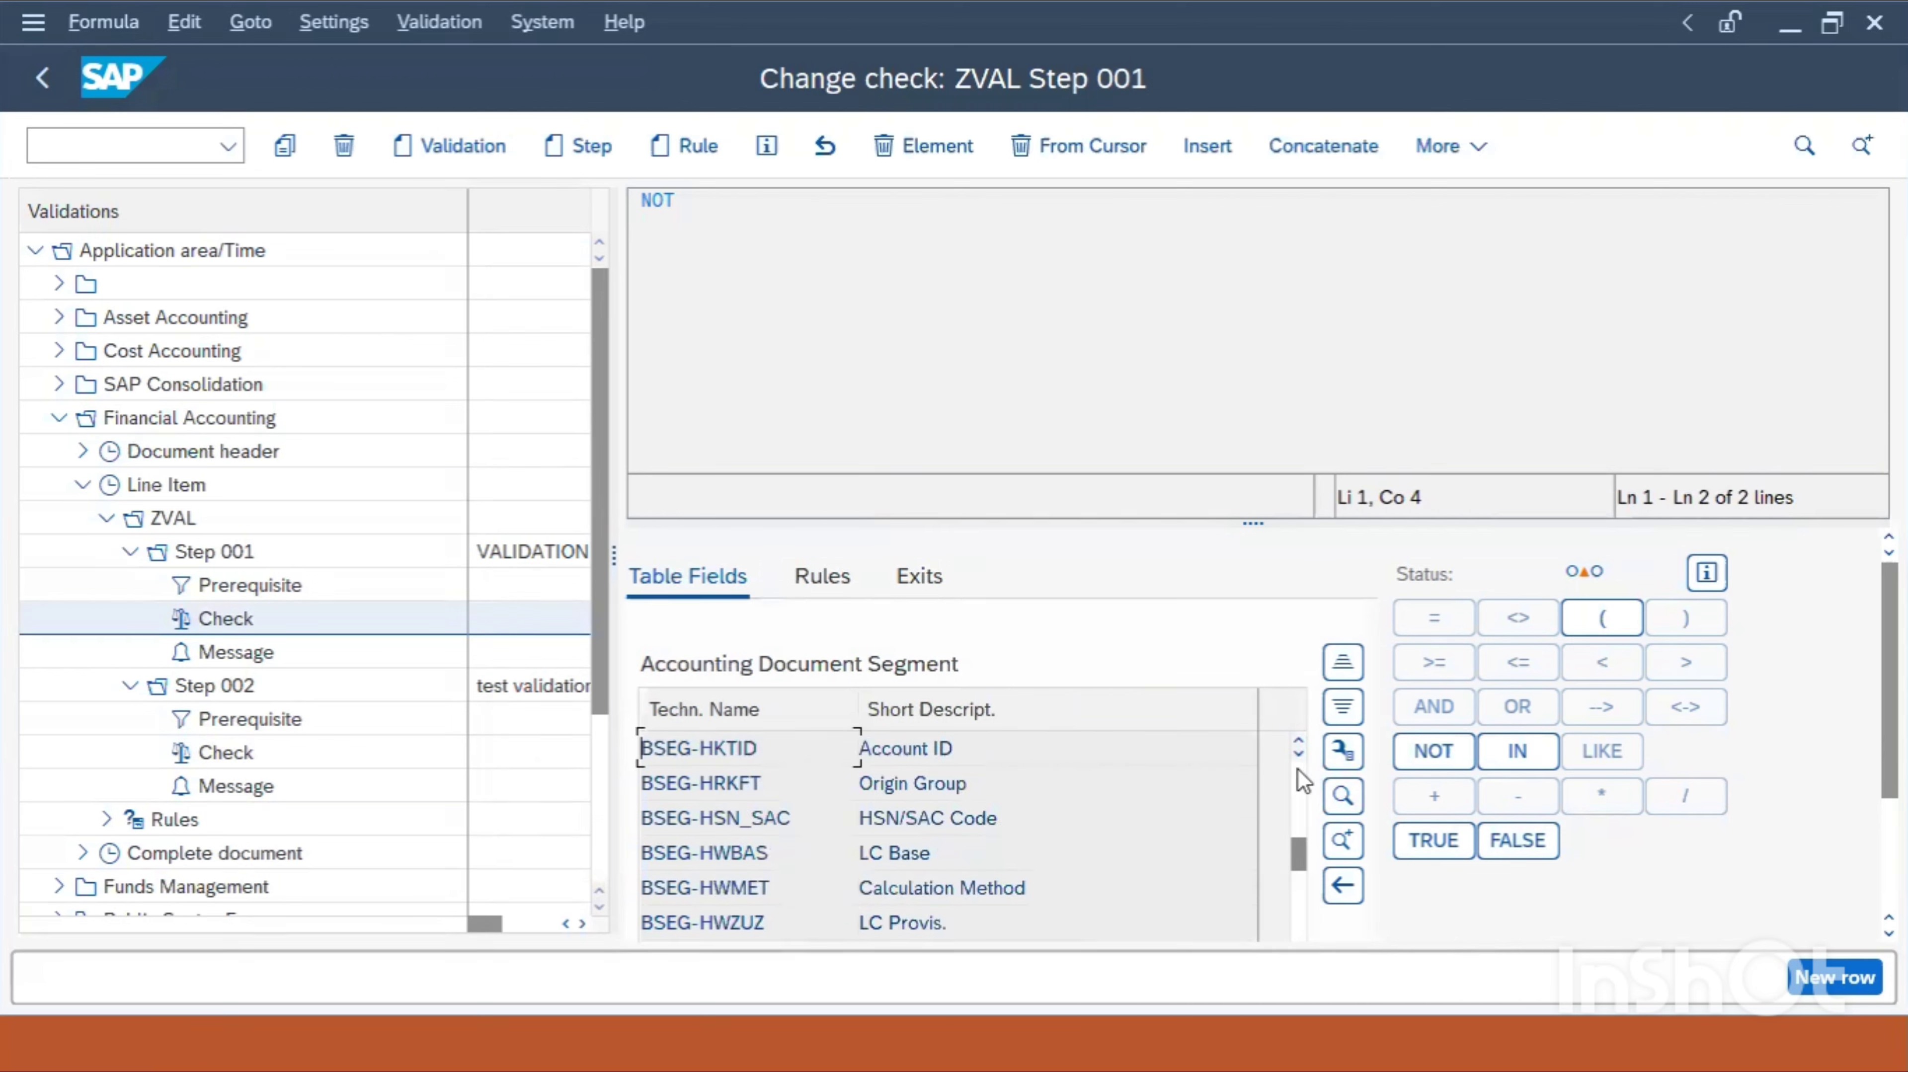
left_click(1297, 740)
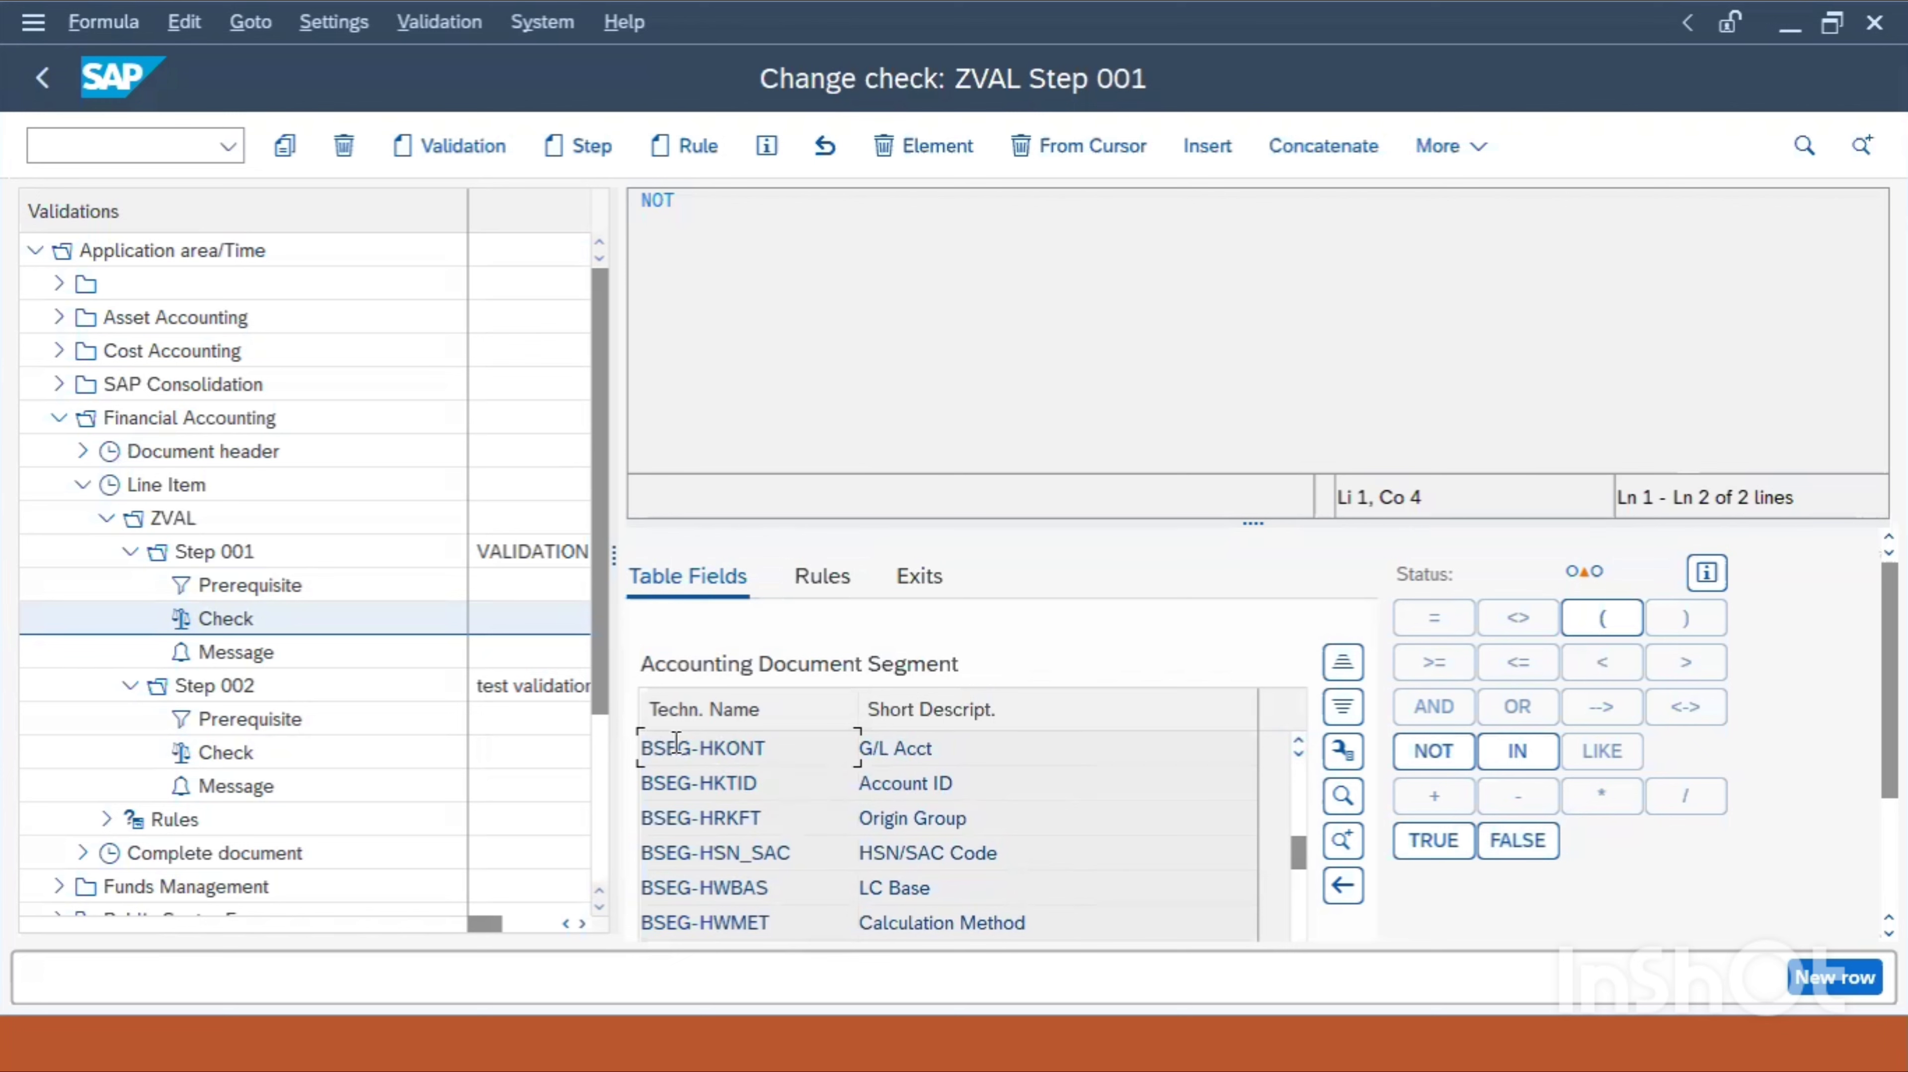
double_click(906, 751)
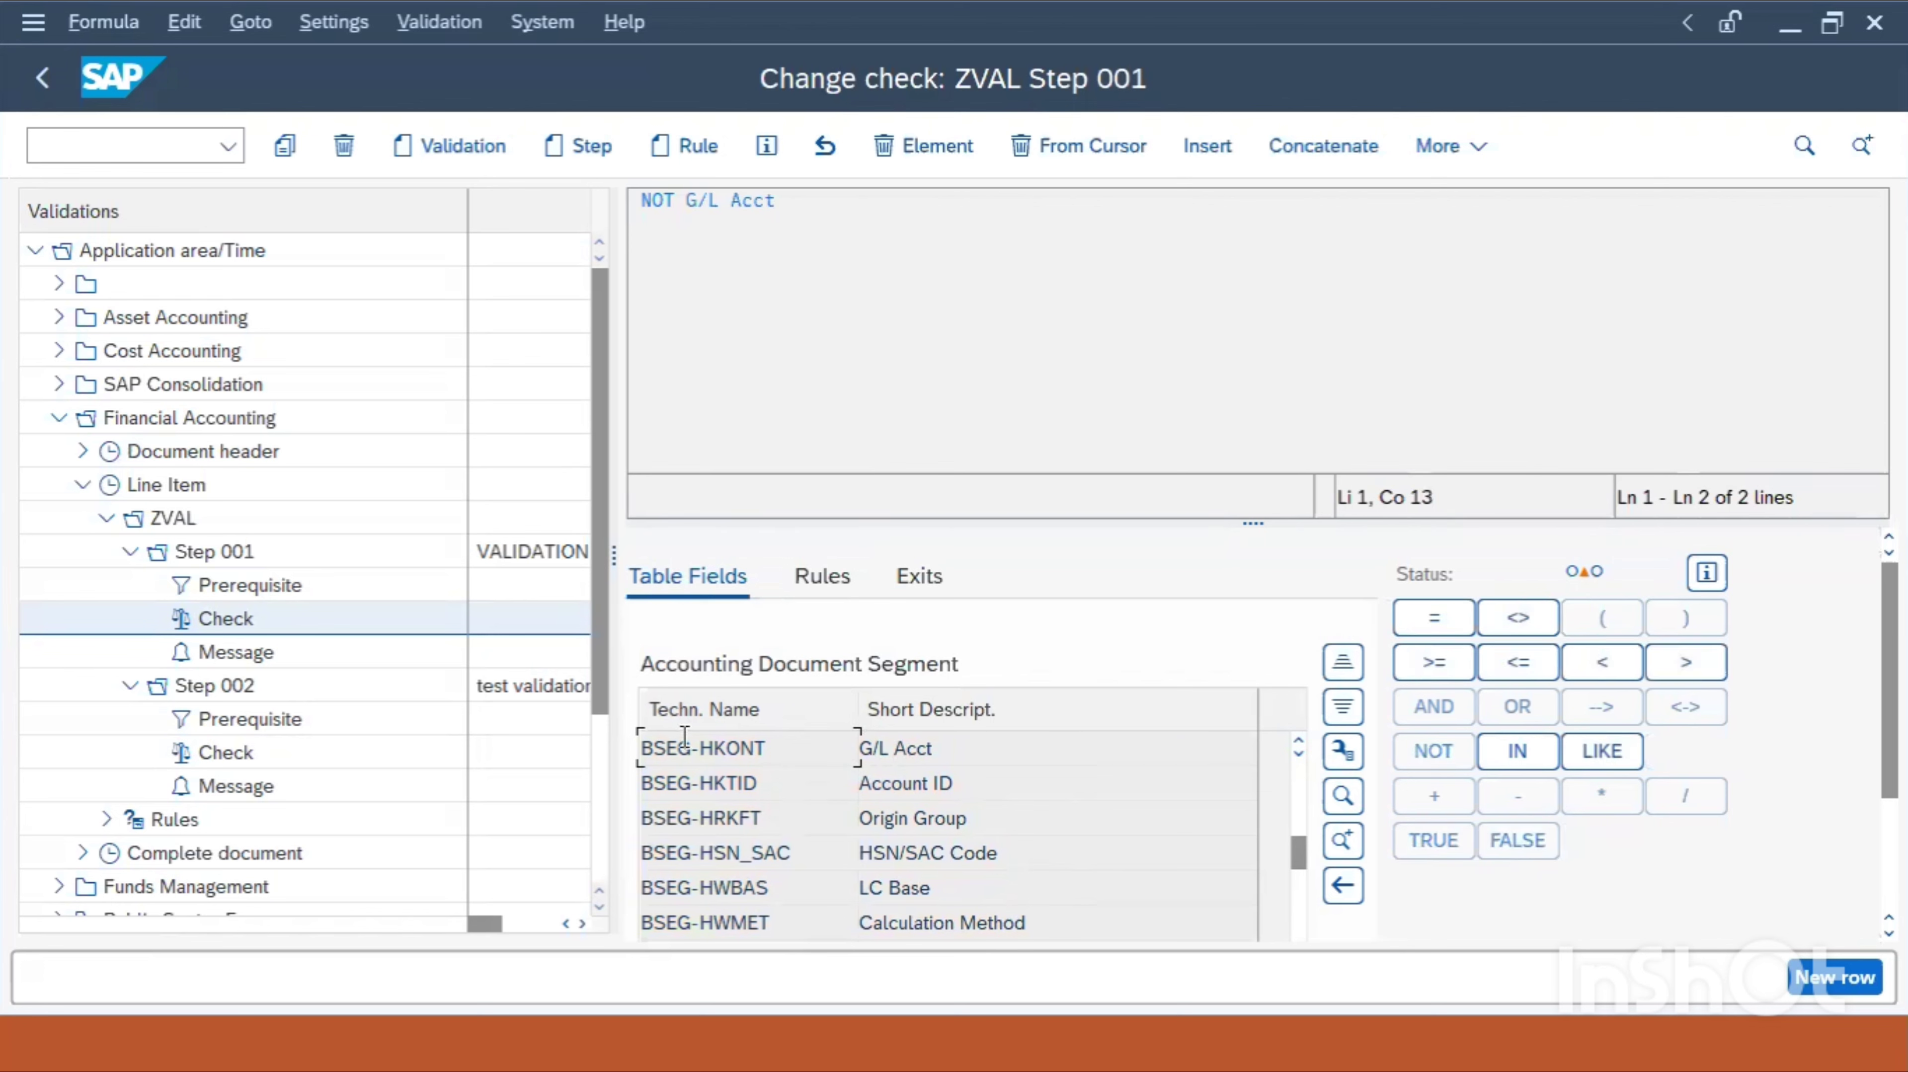
double_click(685, 754)
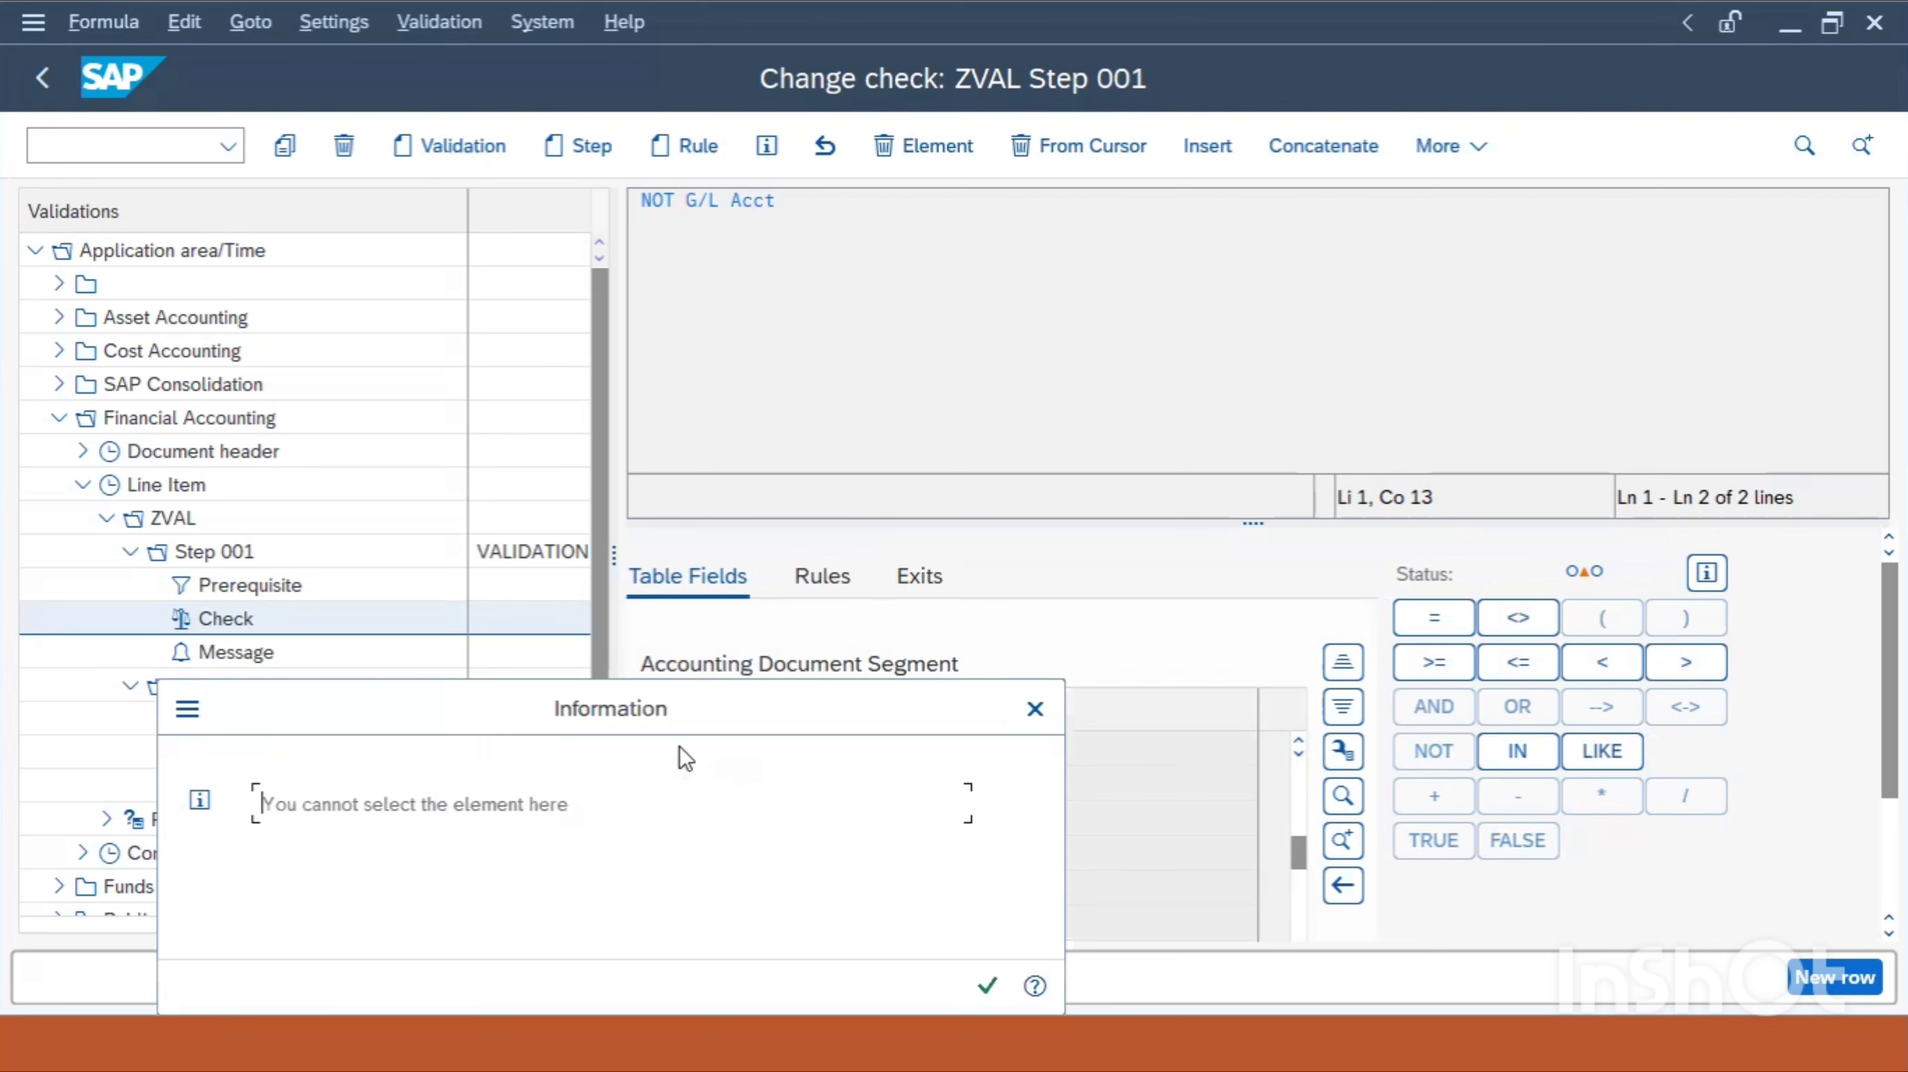
Complete the check formula of Step 001 after the G/L account field with the IN operator and the set ZGLACCOUNTS
left_click(986, 989)
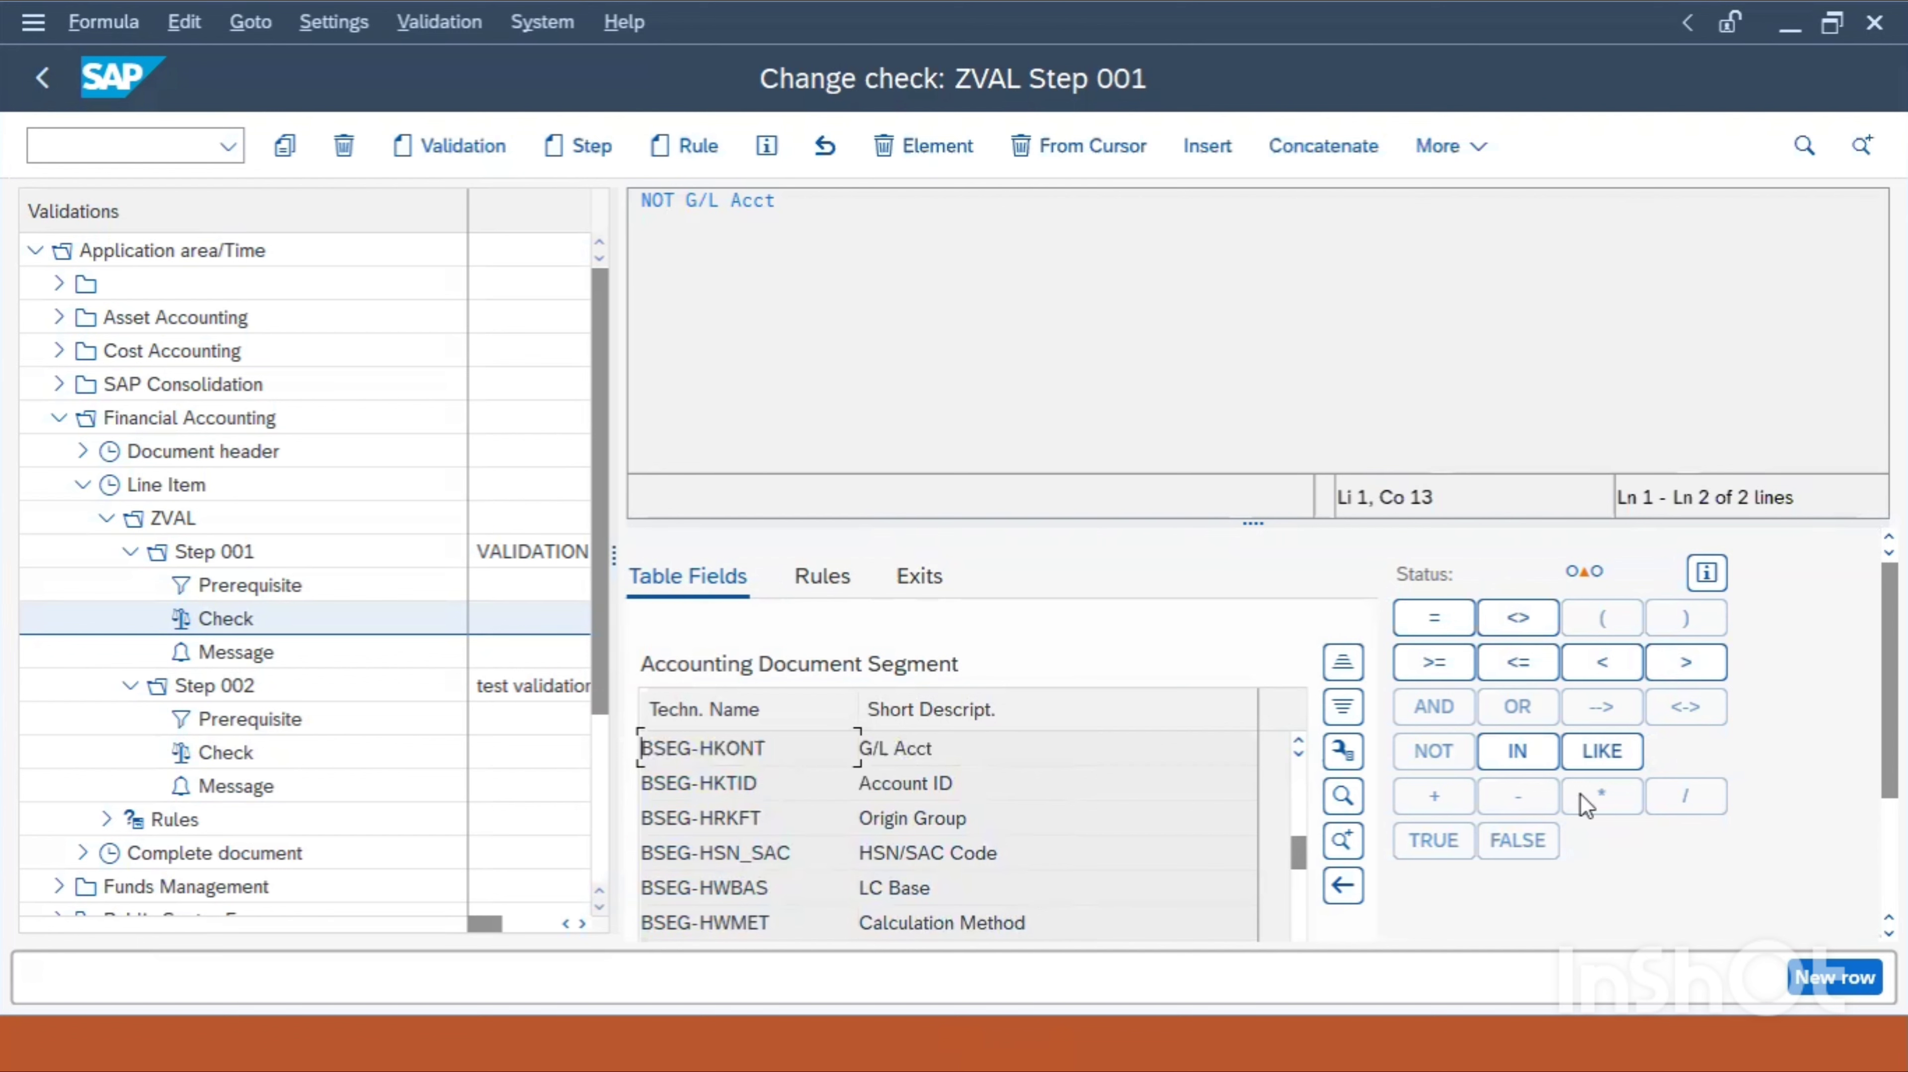
left_click(1530, 756)
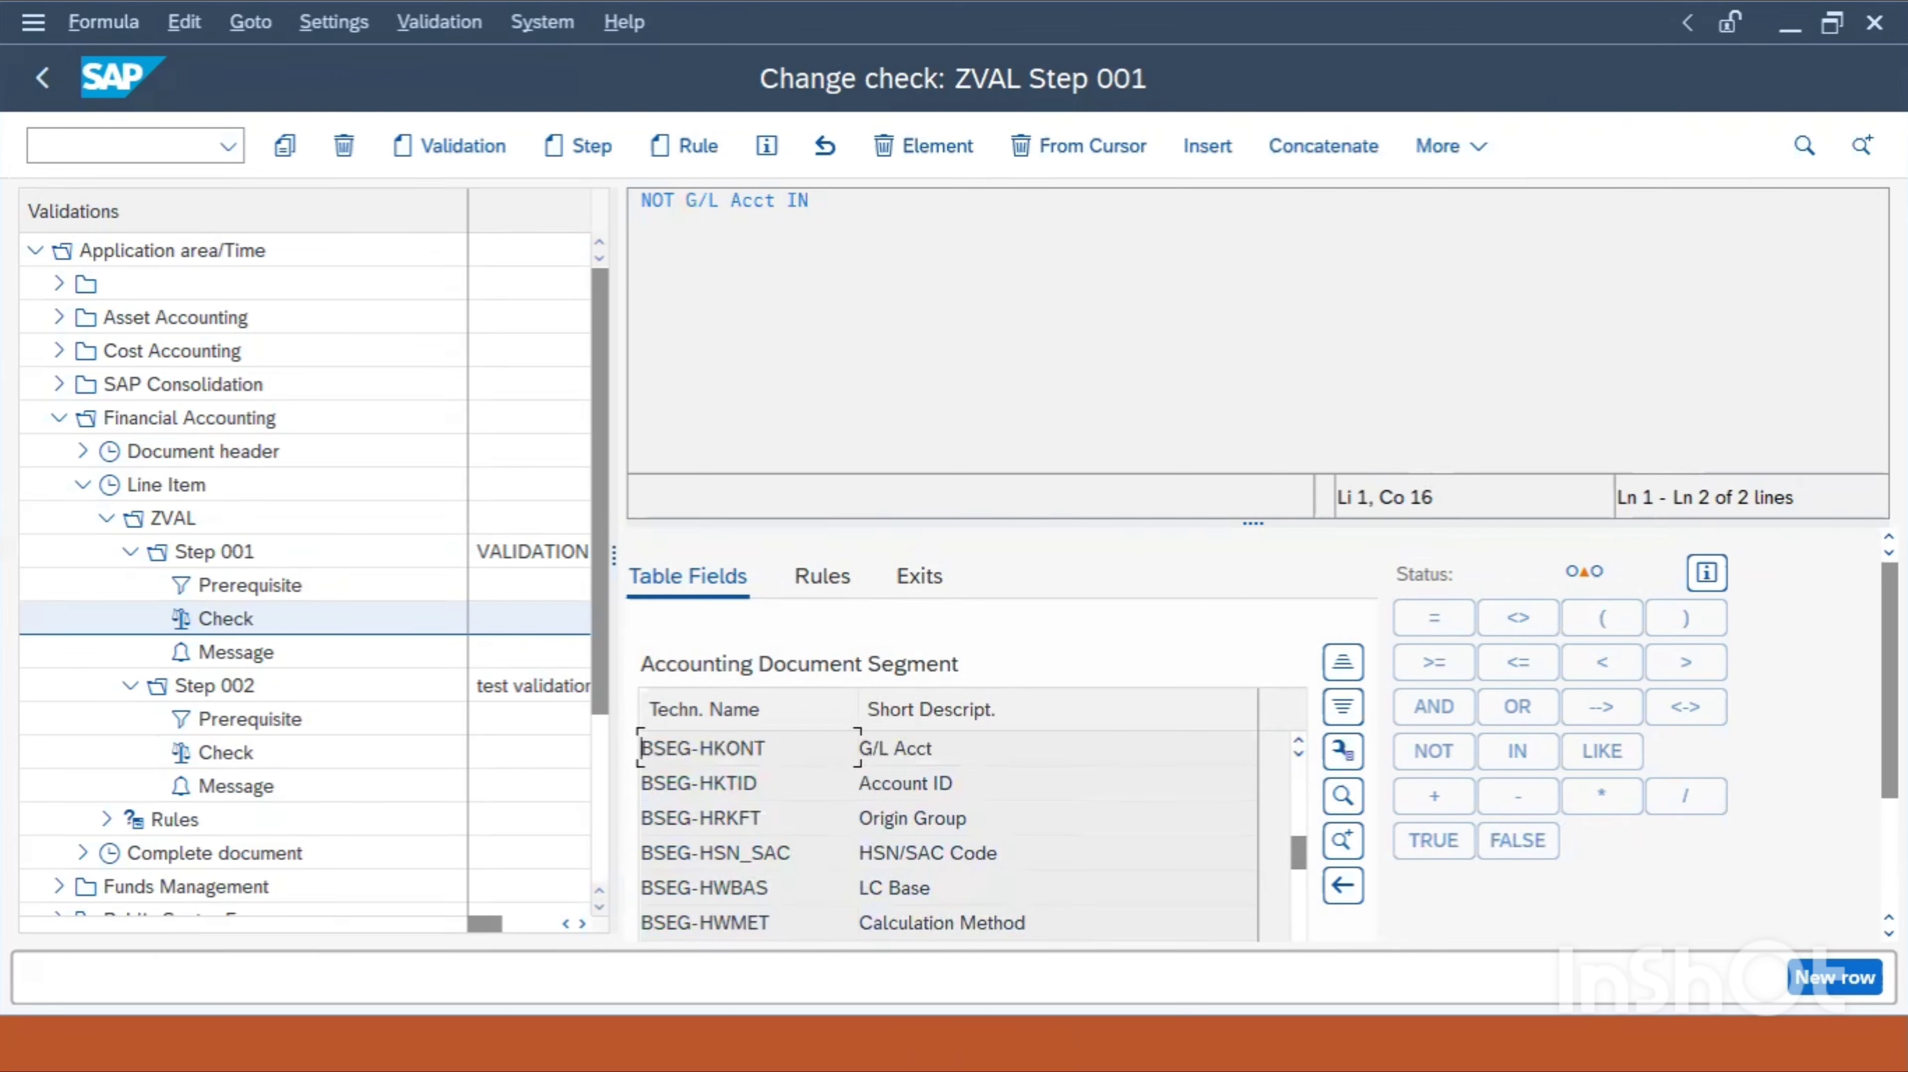
scroll(1574, 904, "down", 5)
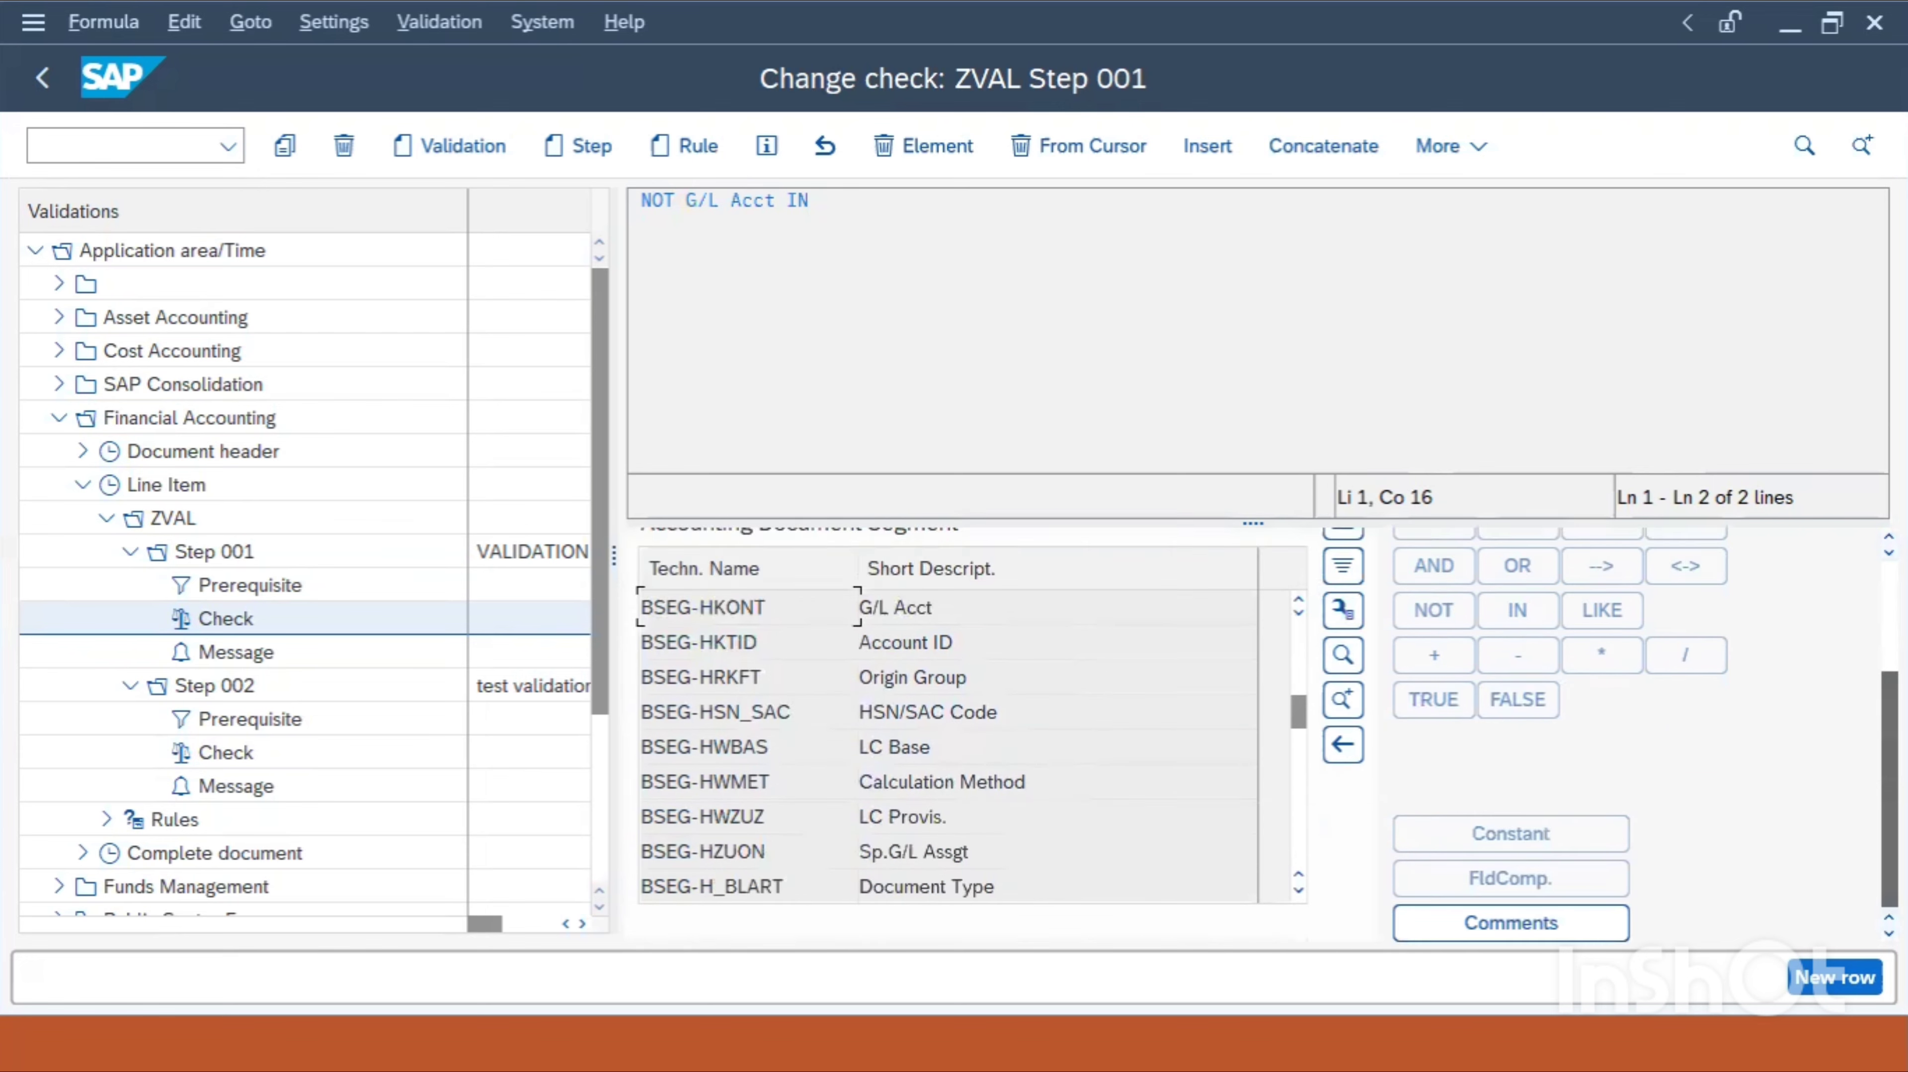
left_click(1565, 924)
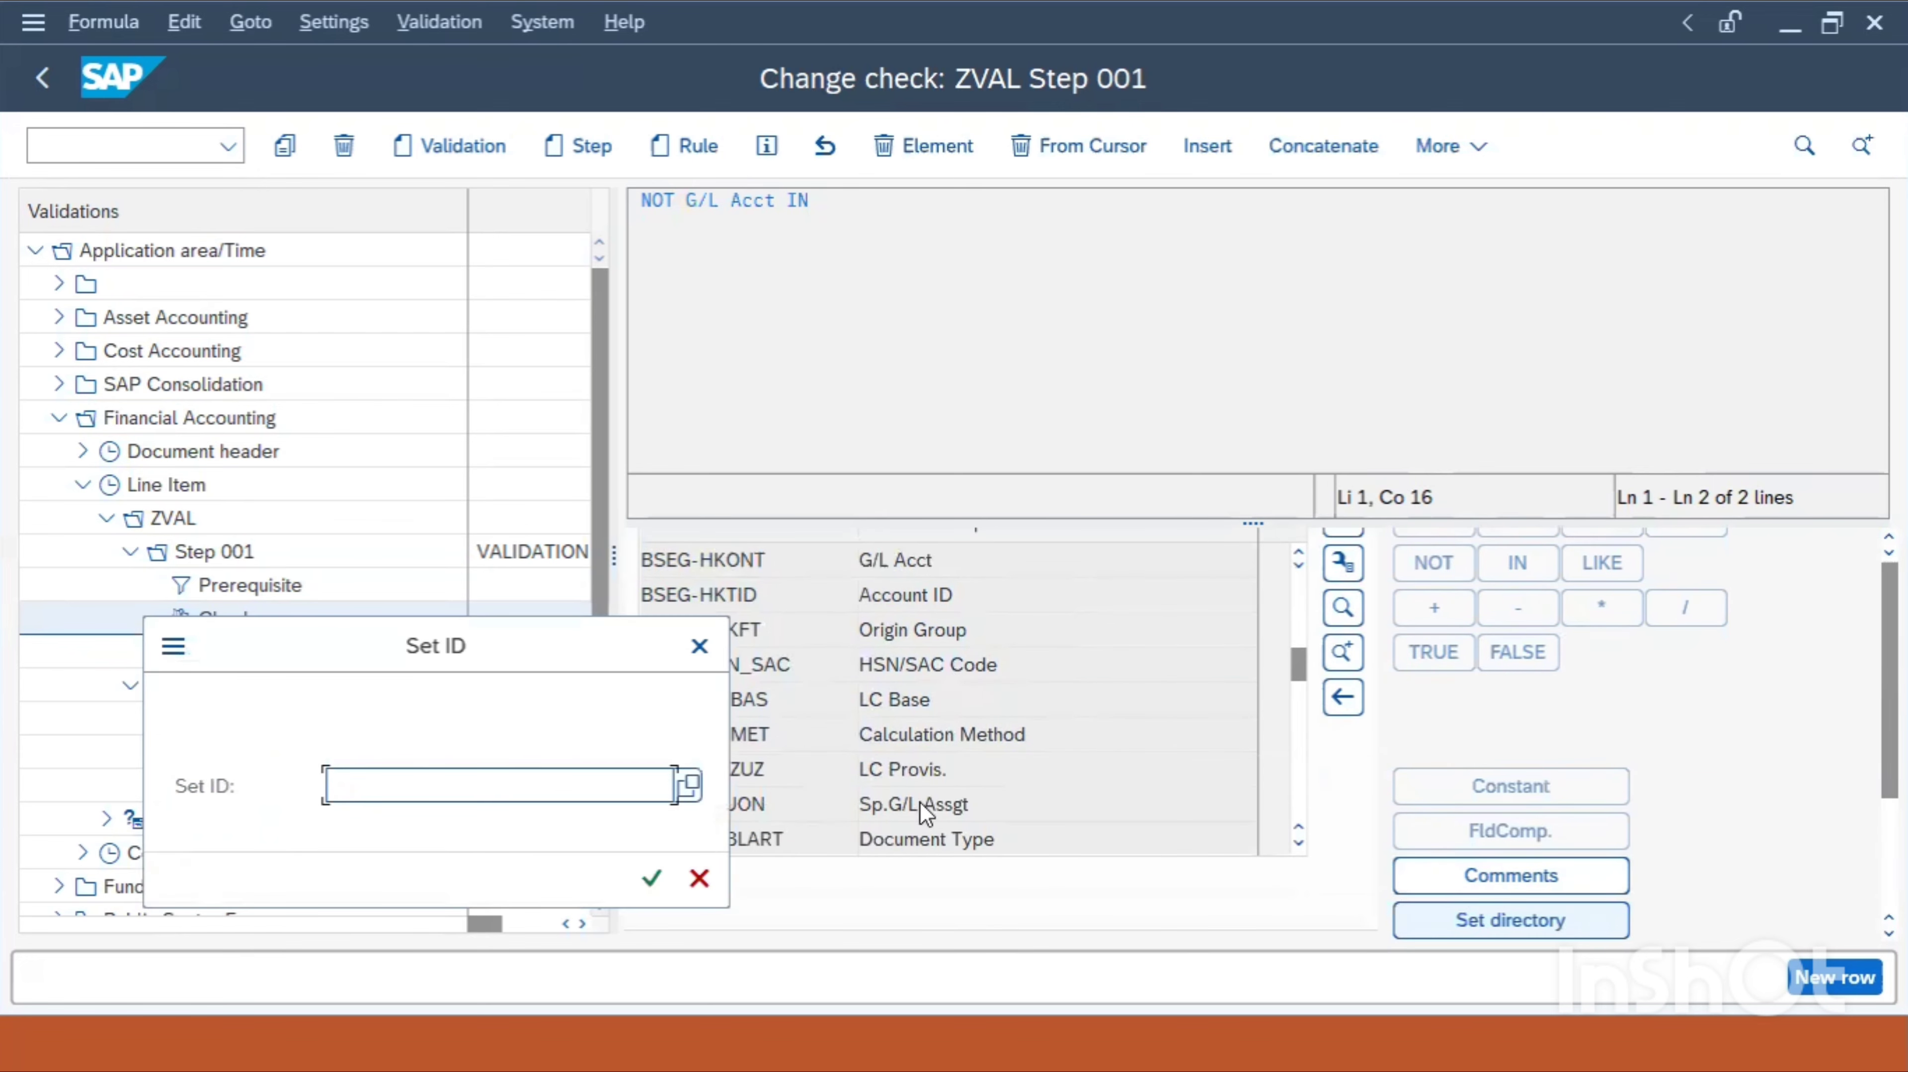
type("ZGLACCOUNT")
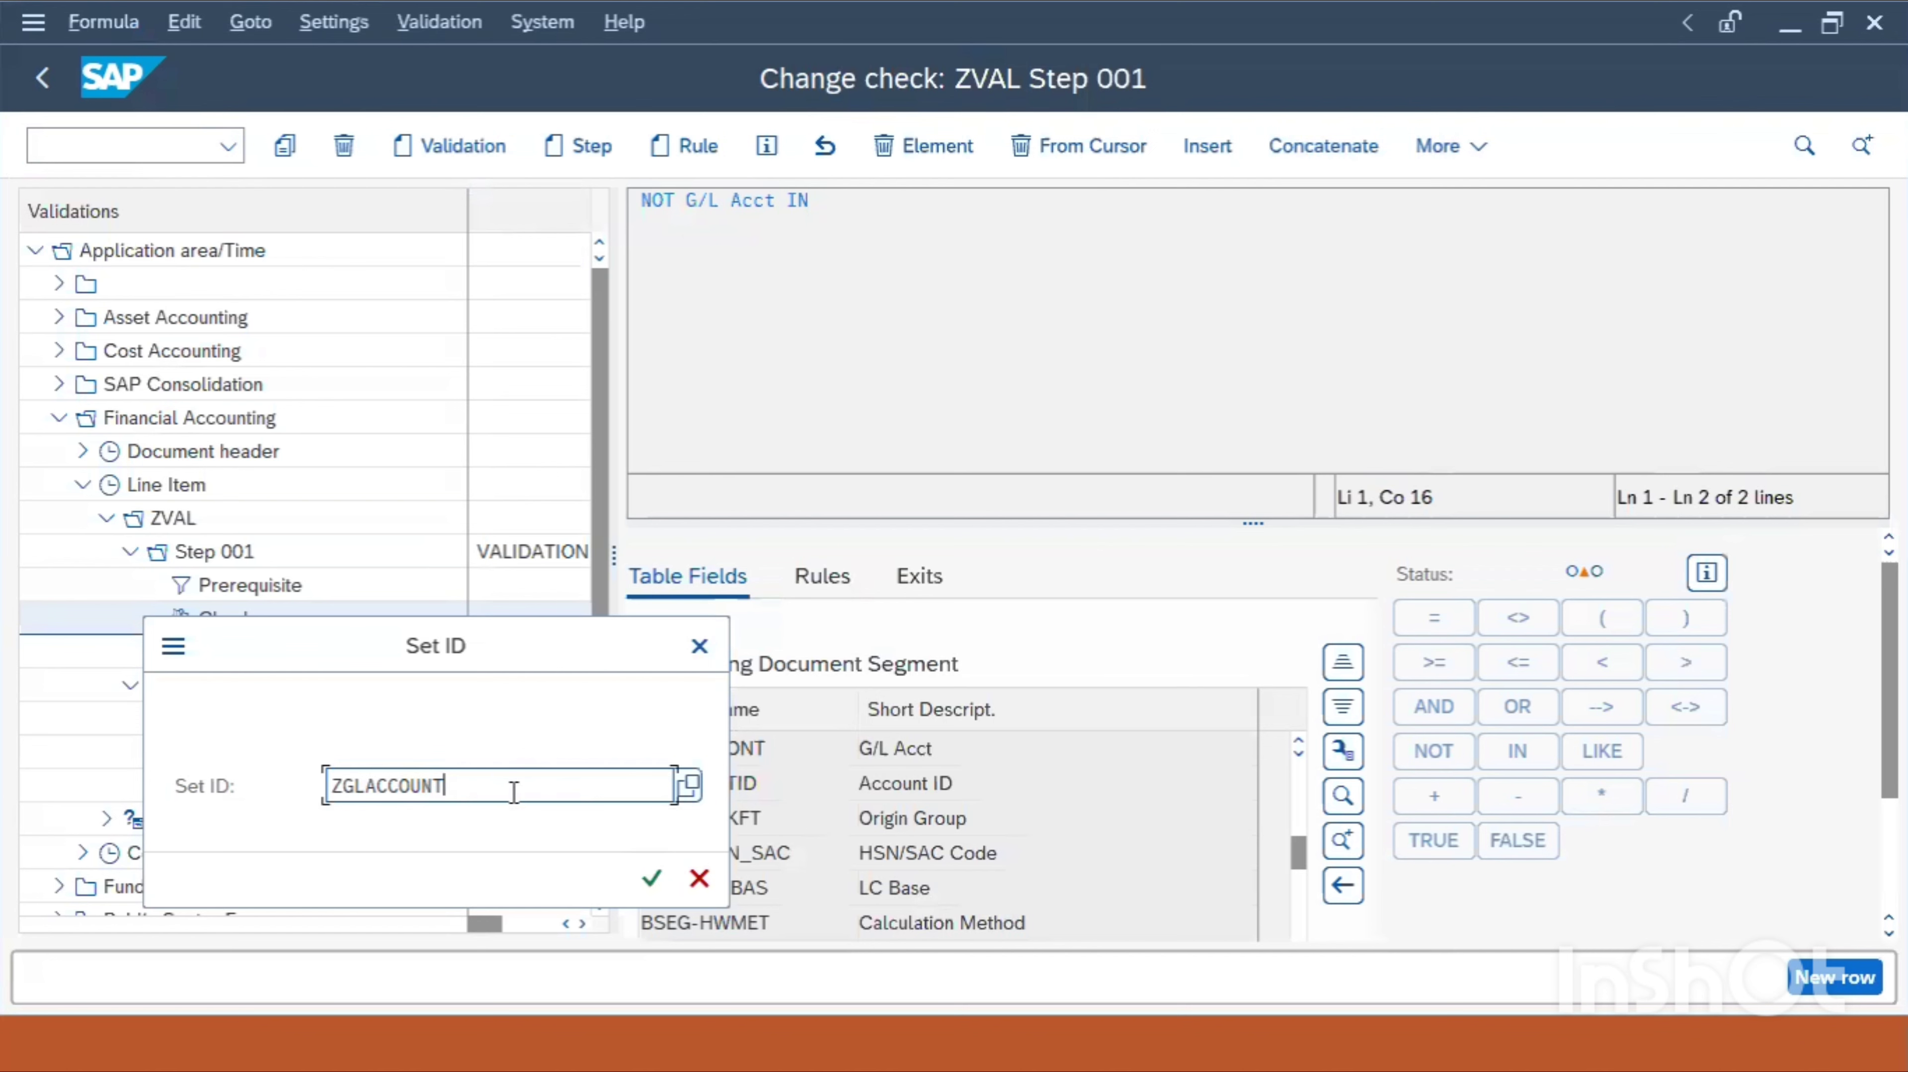
type("S")
left_click(650, 880)
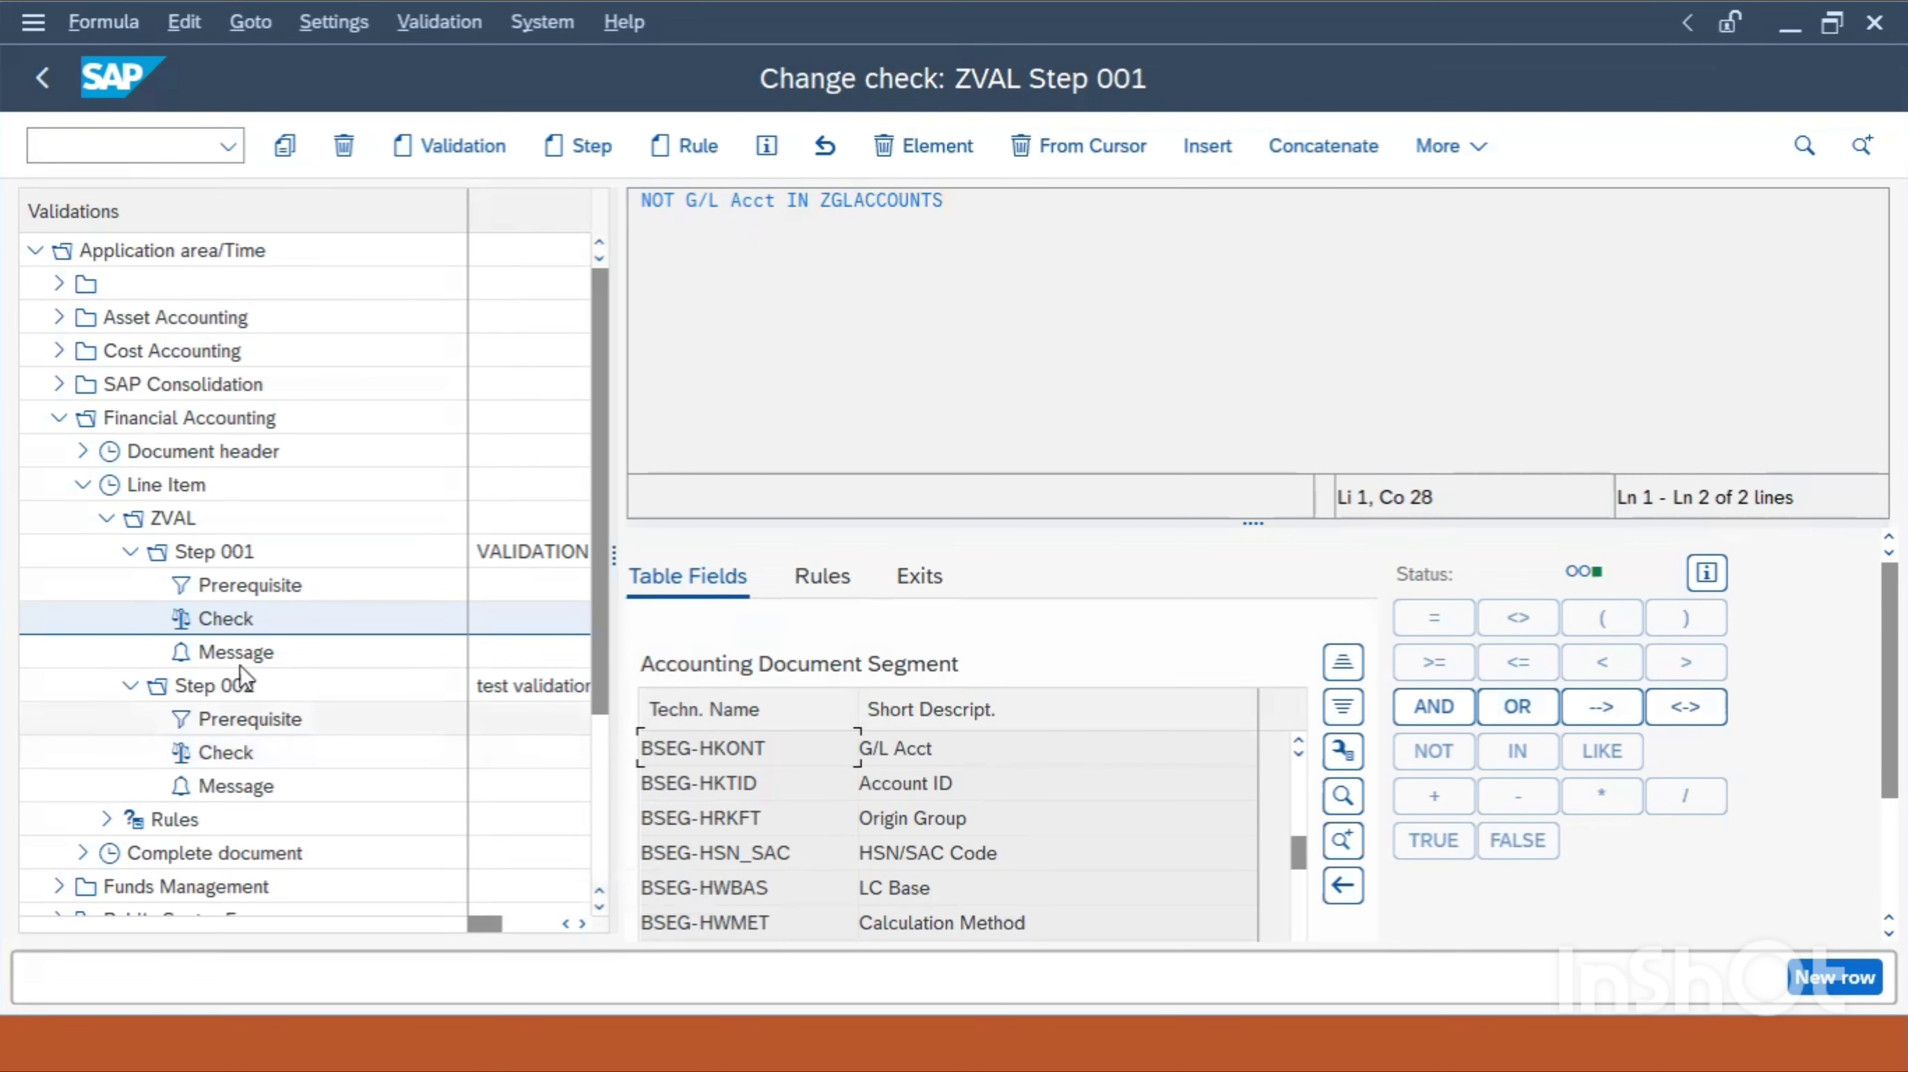
Open the message of Step 001, inspect the attributes of its message class /CWM/PM, and return to the message
left_click(231, 650)
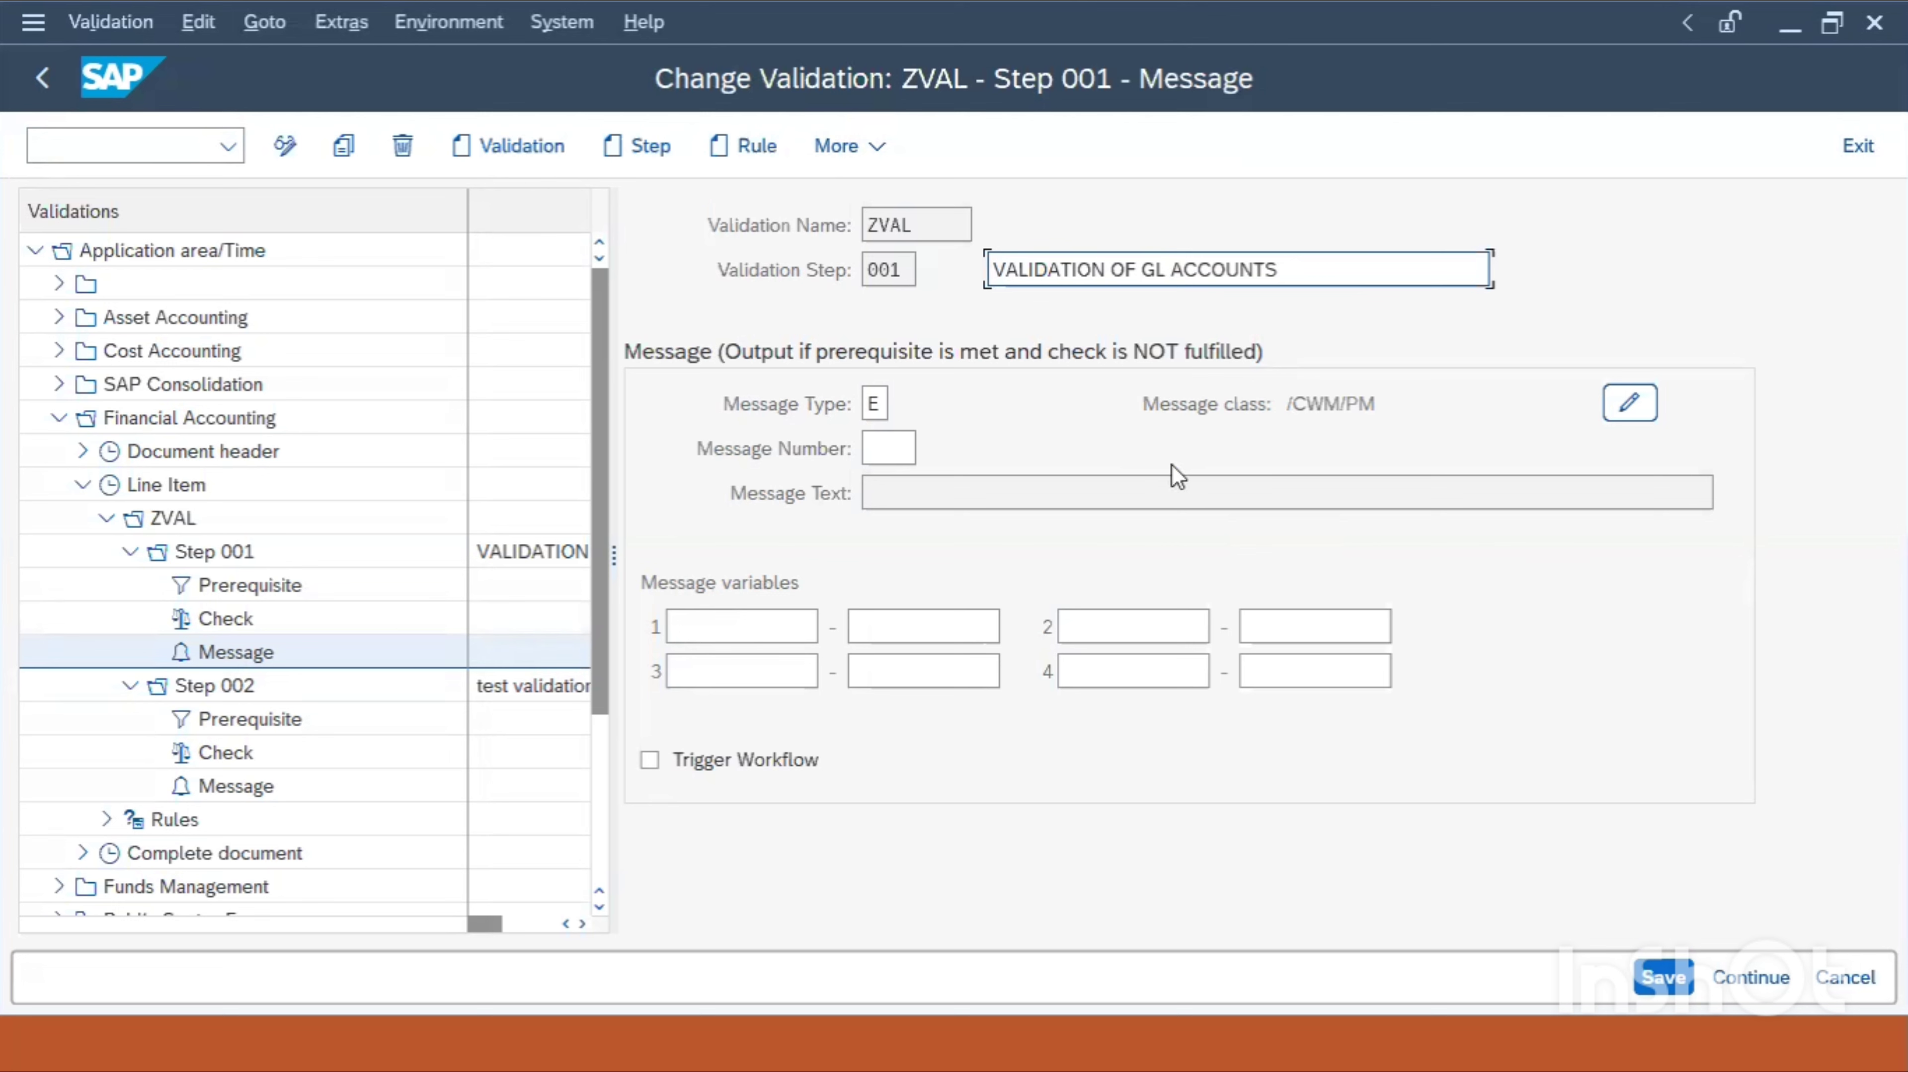
left_click_drag(1291, 403, 1382, 407)
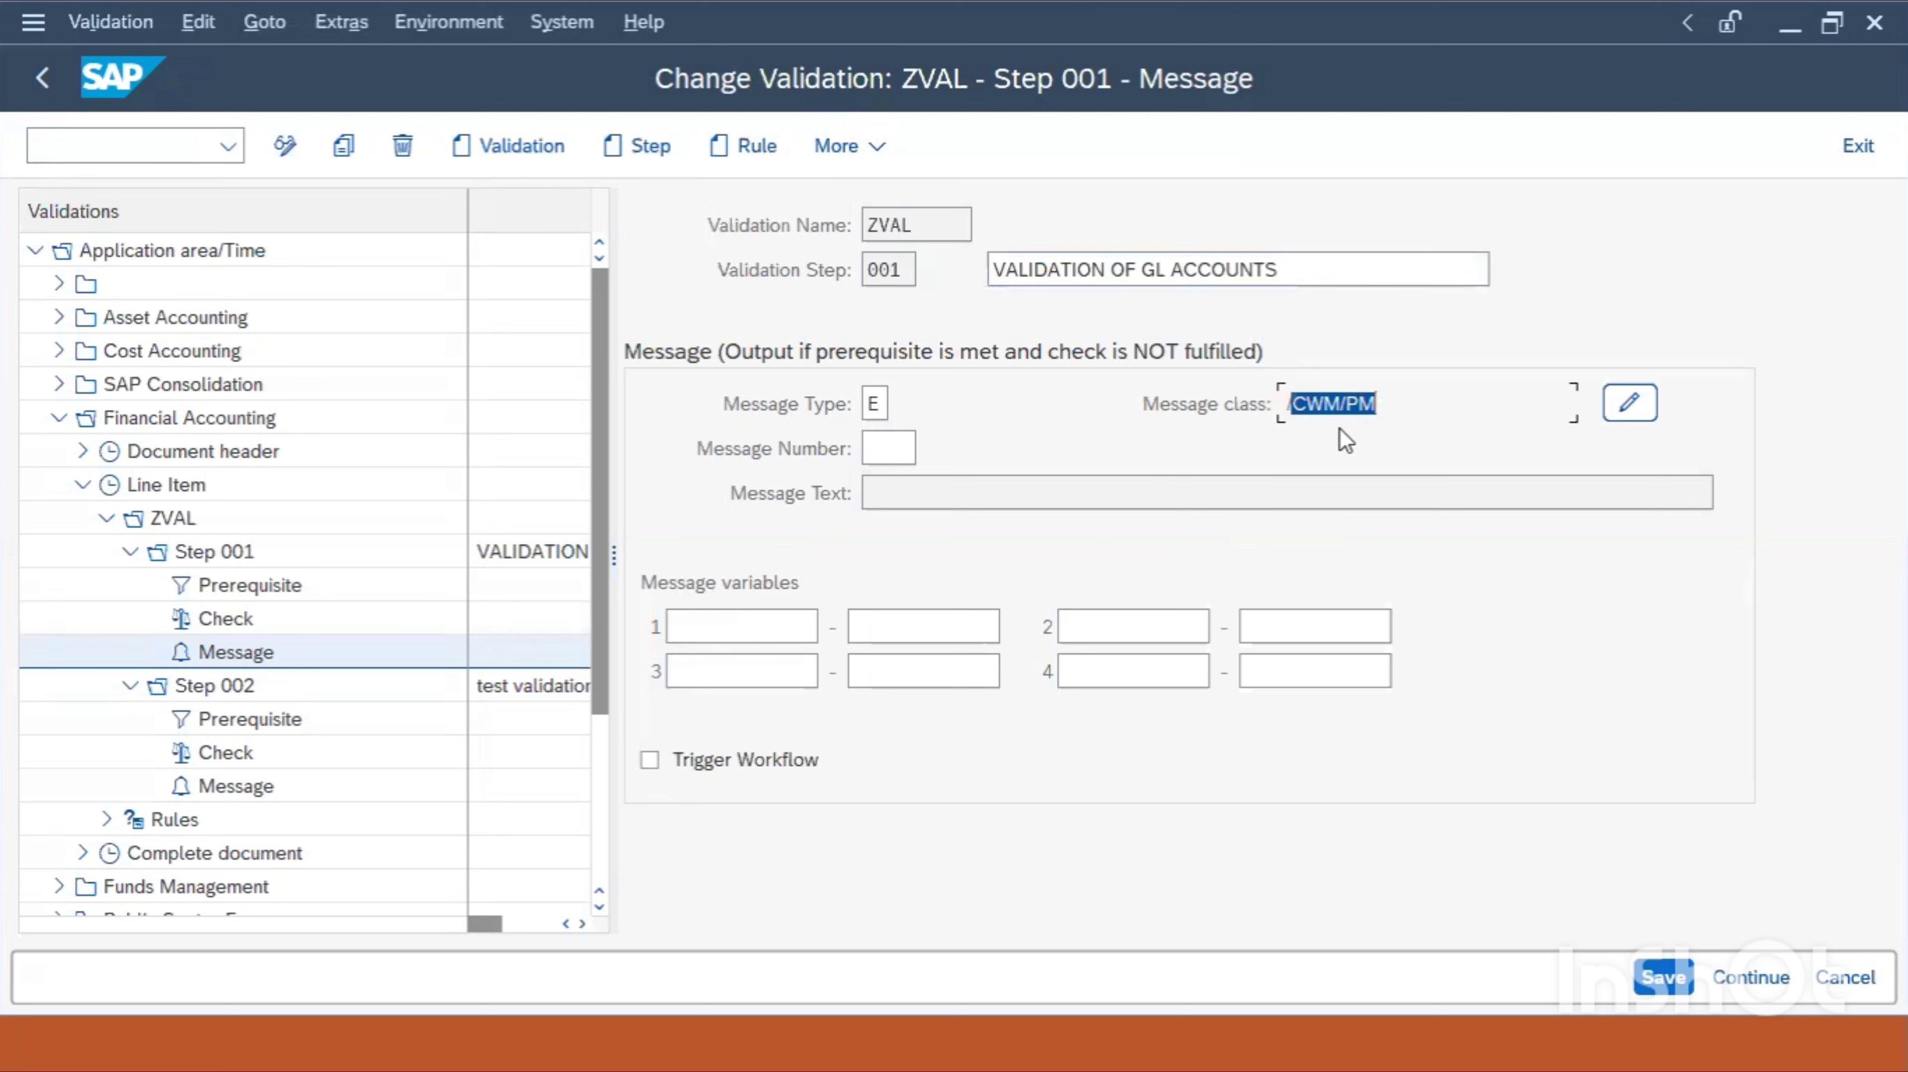
left_click(1411, 419)
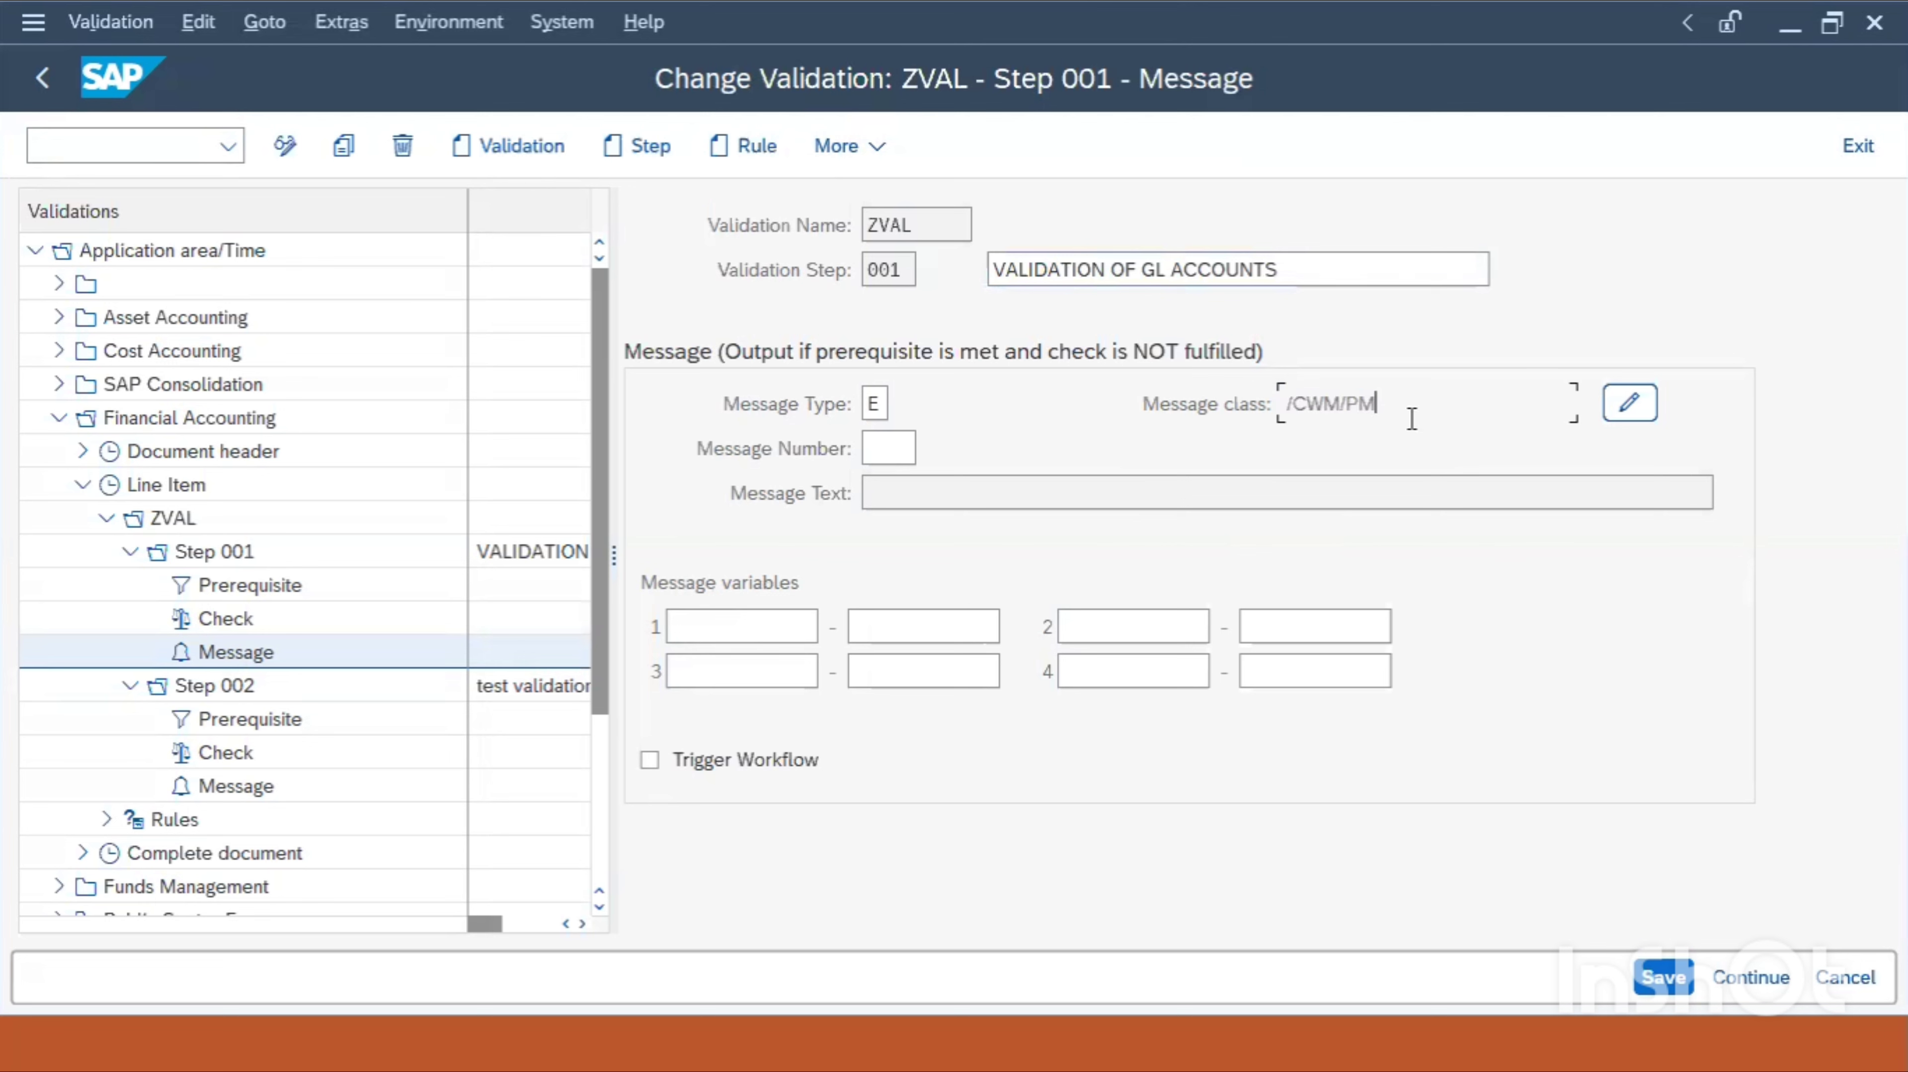
left_click(1636, 420)
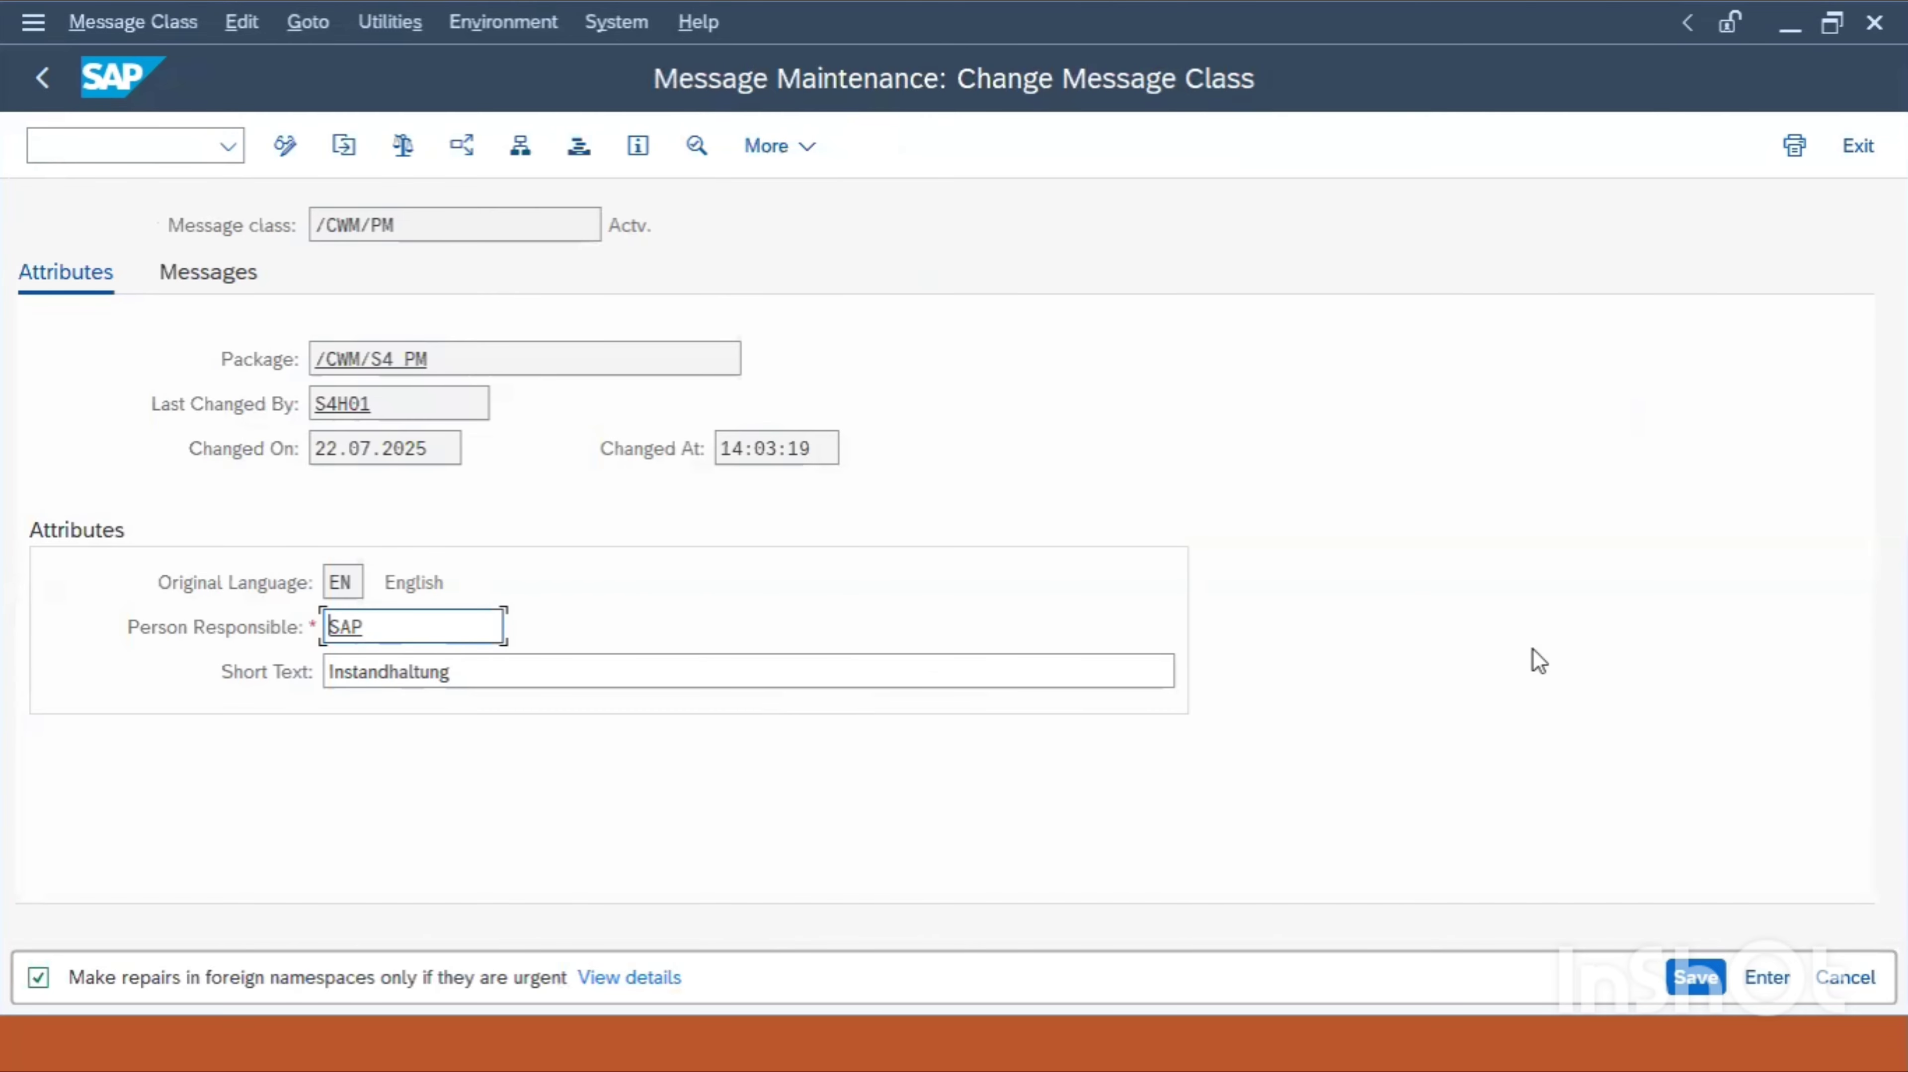
left_click(40, 88)
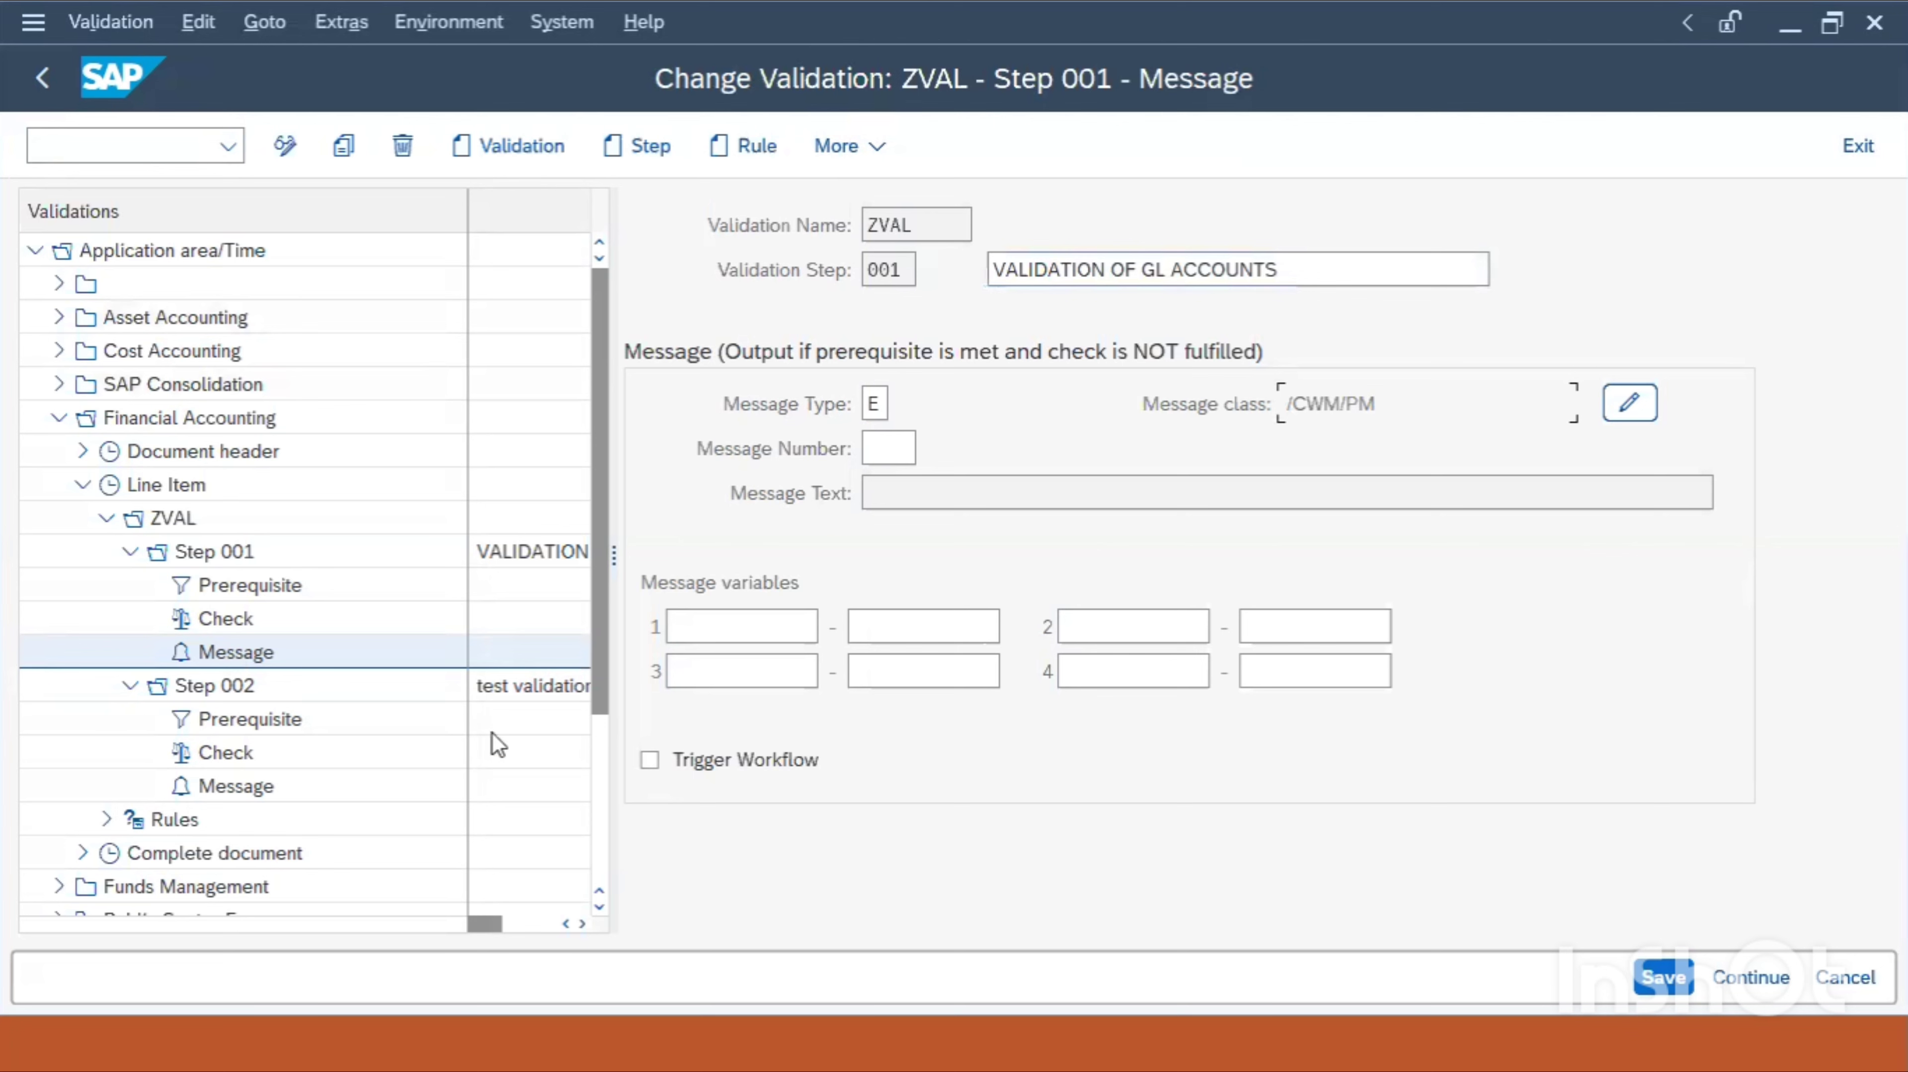
Start transaction SE91 in a new session and open the messages of message class /CWM/PM for changing
left_click(128, 146)
type("/O")
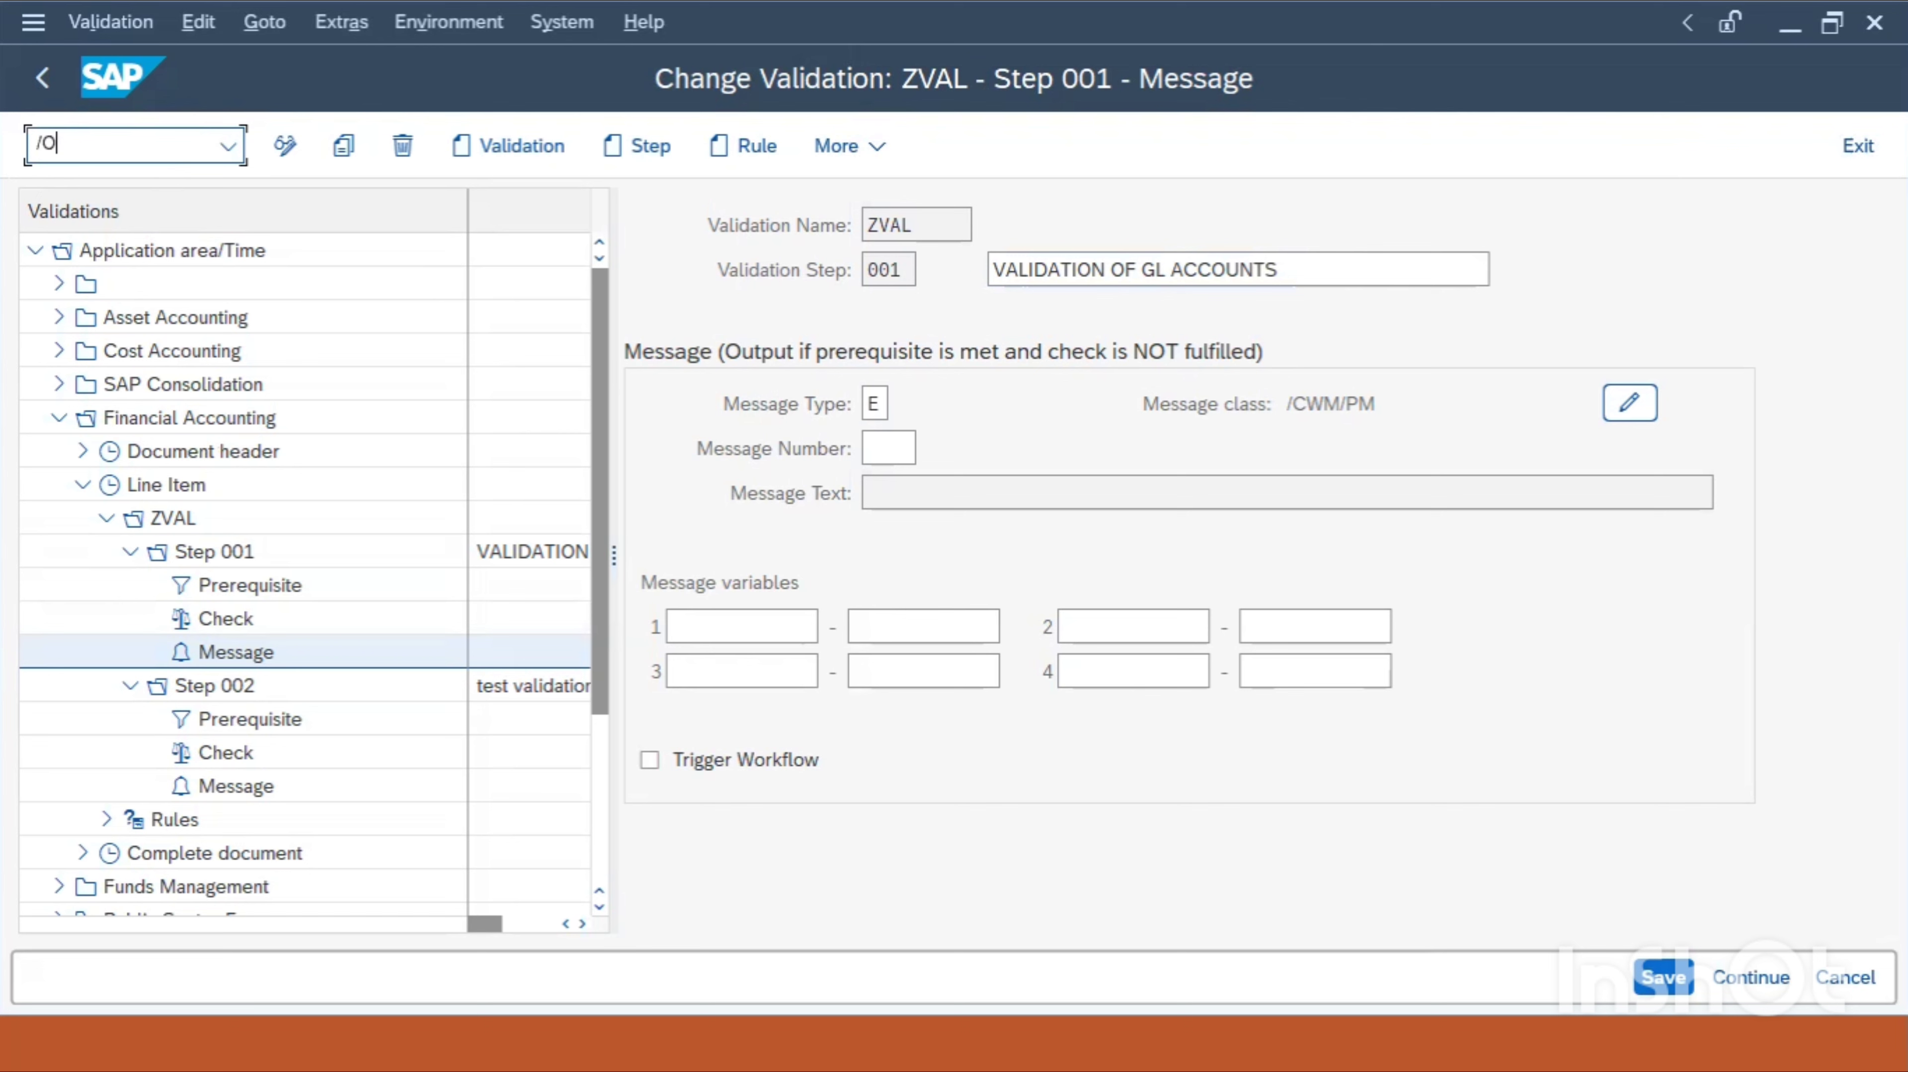
type("SE91")
key("Return")
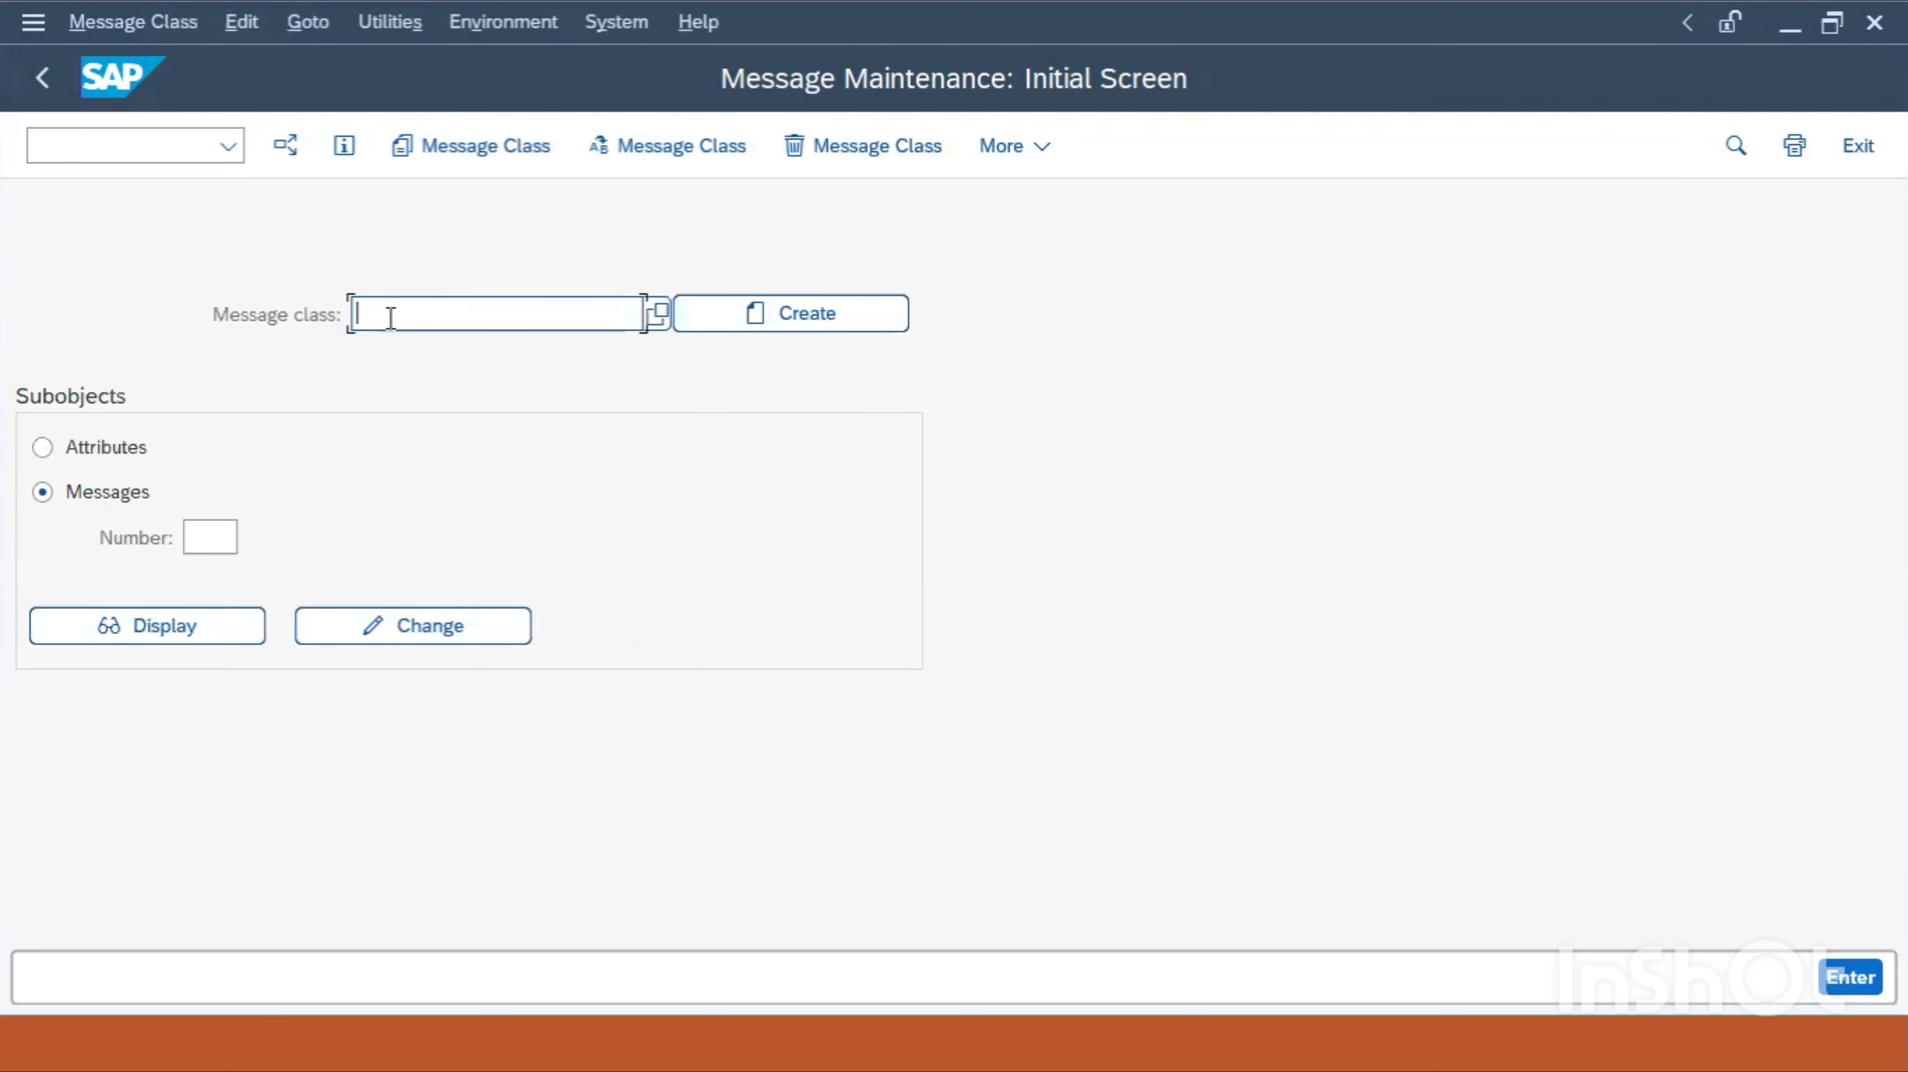
type("/CWM/PM")
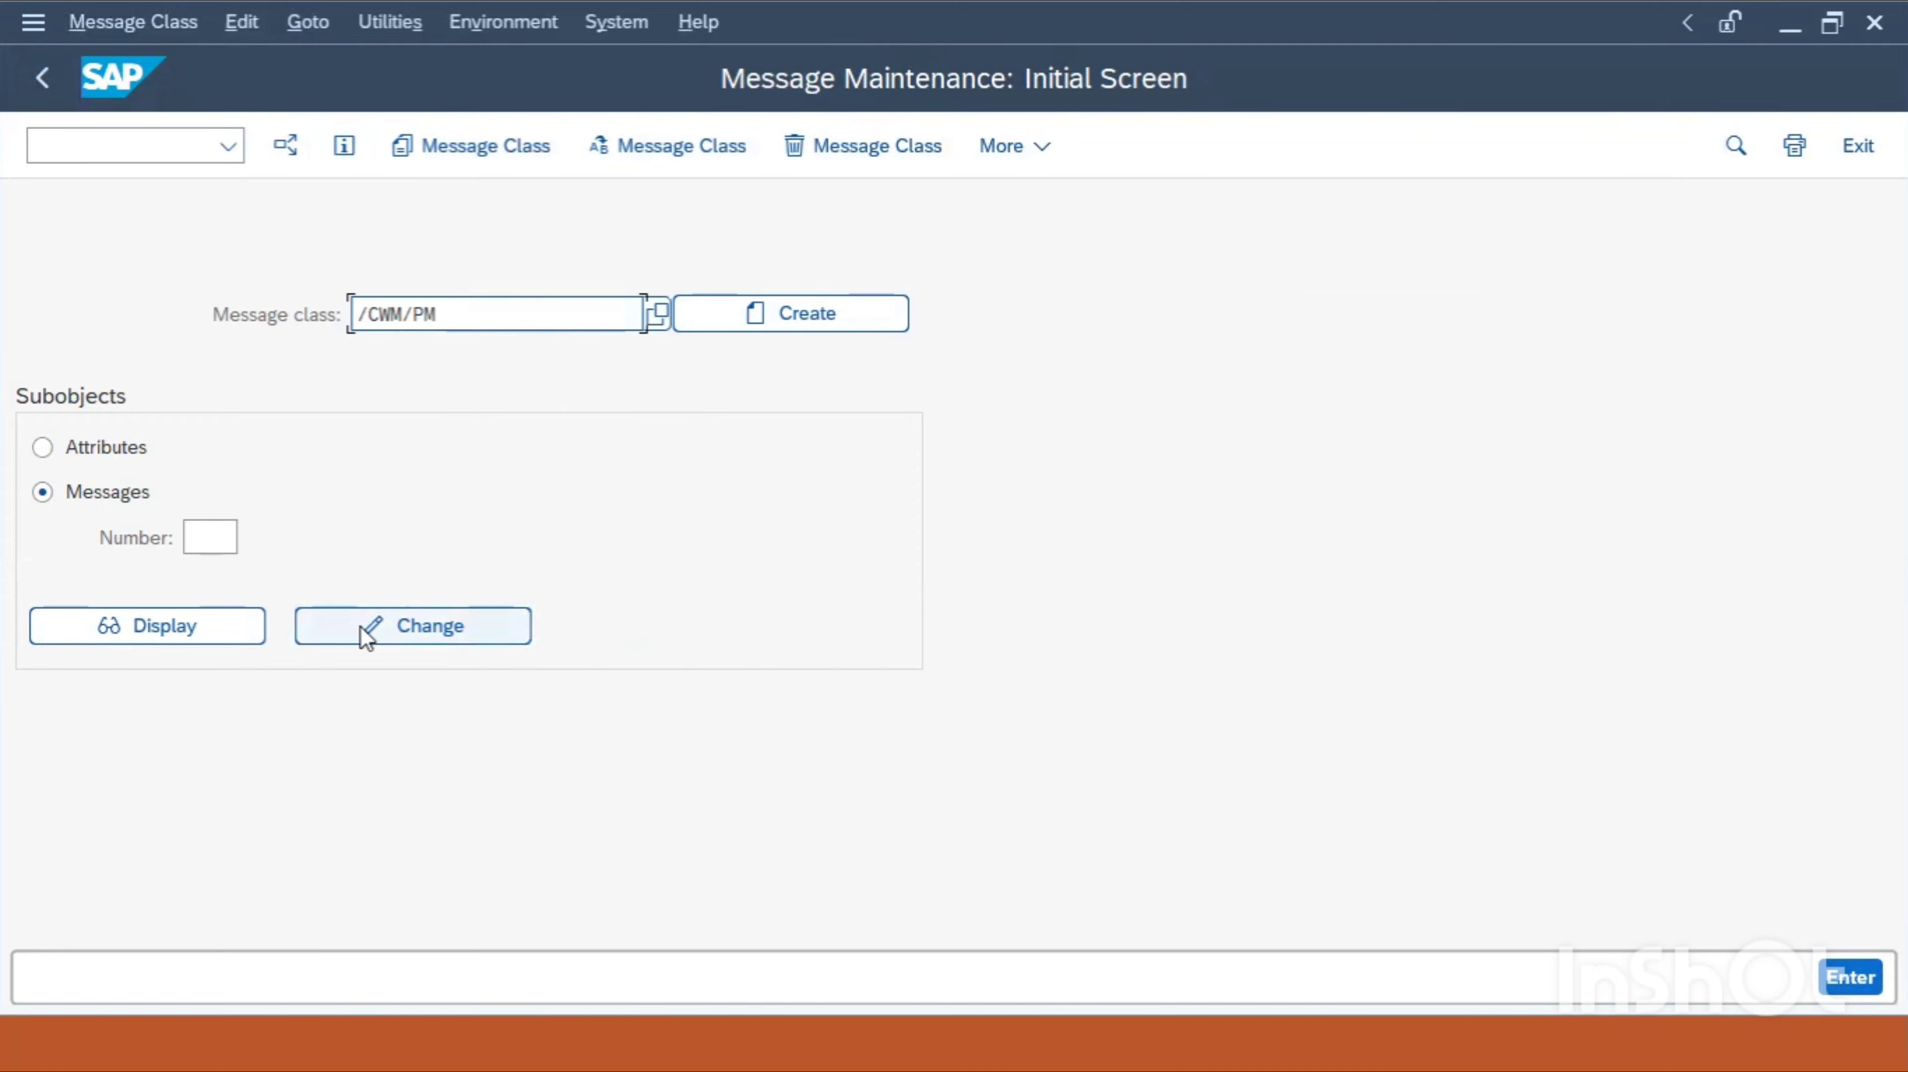
left_click(424, 637)
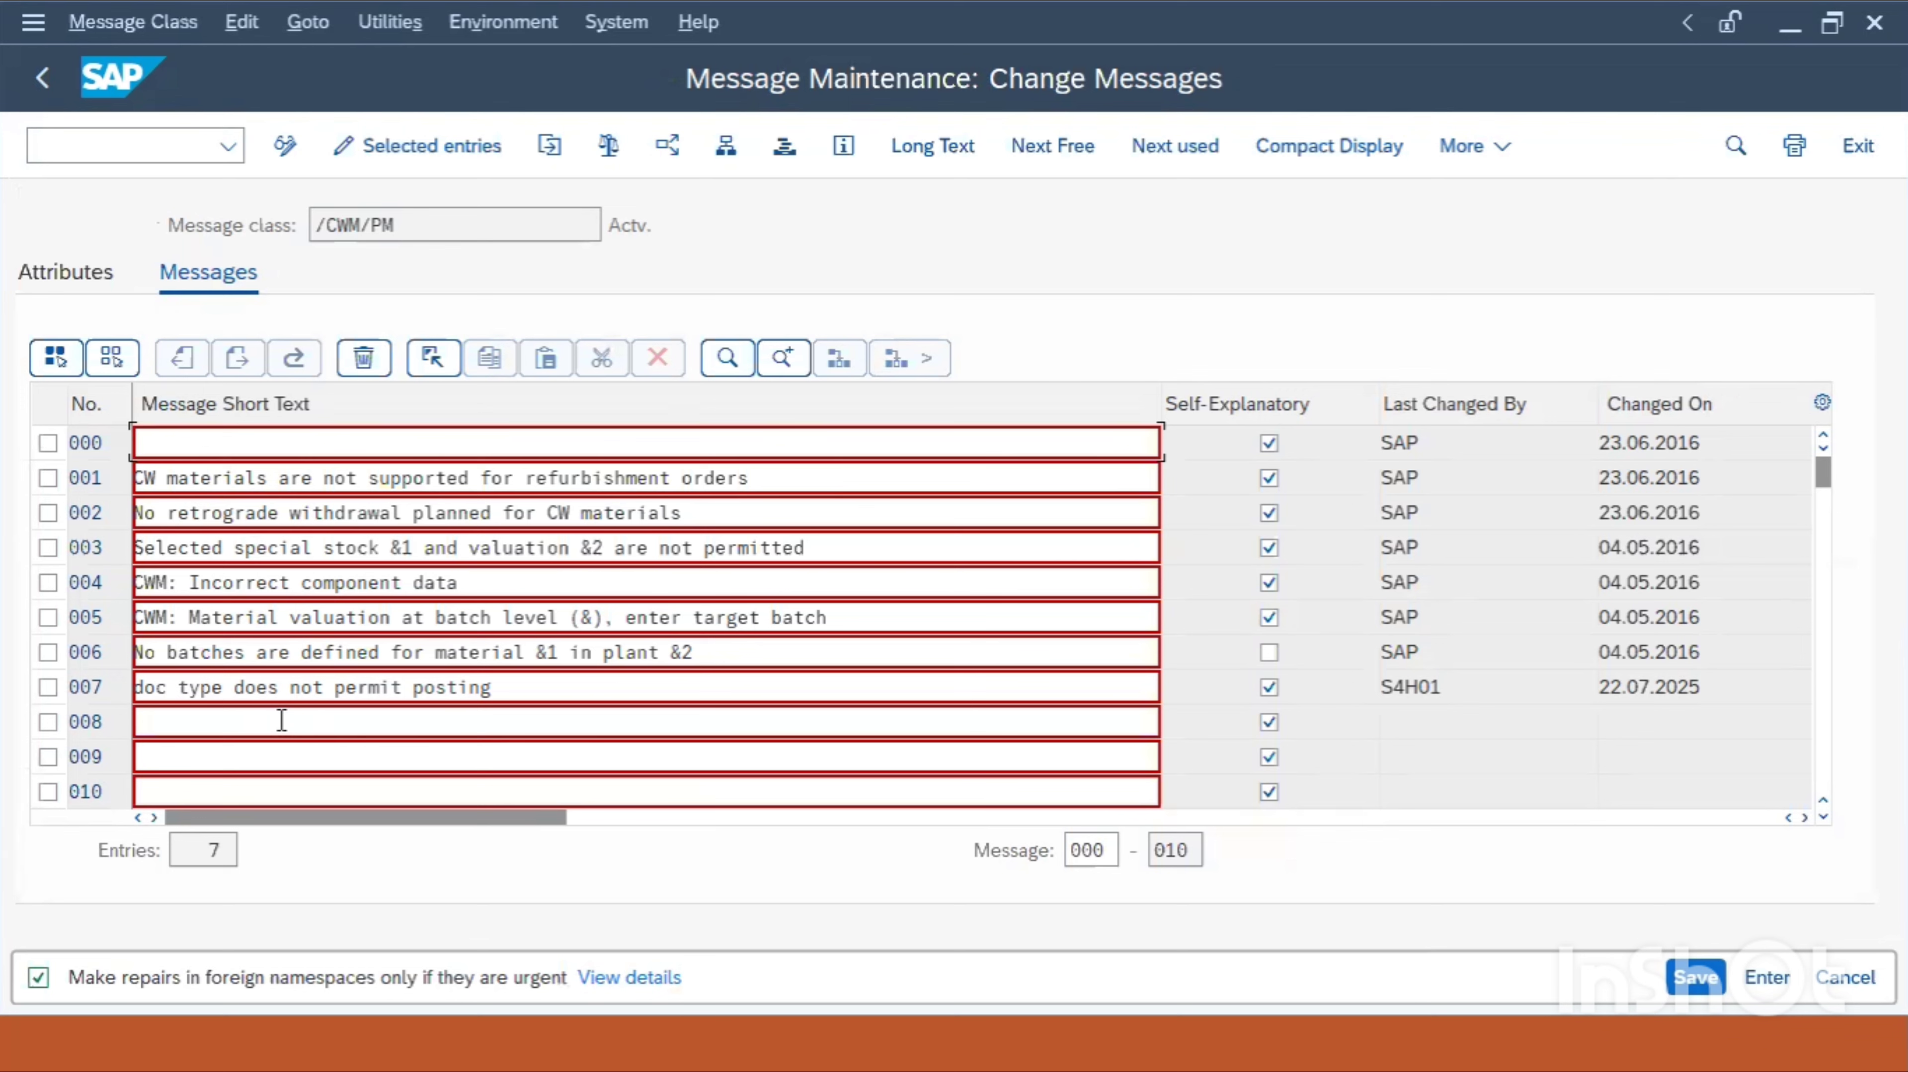
Switch the message list to its compressed display and open only message 007 for changing
left_click(256, 722)
left_click(285, 145)
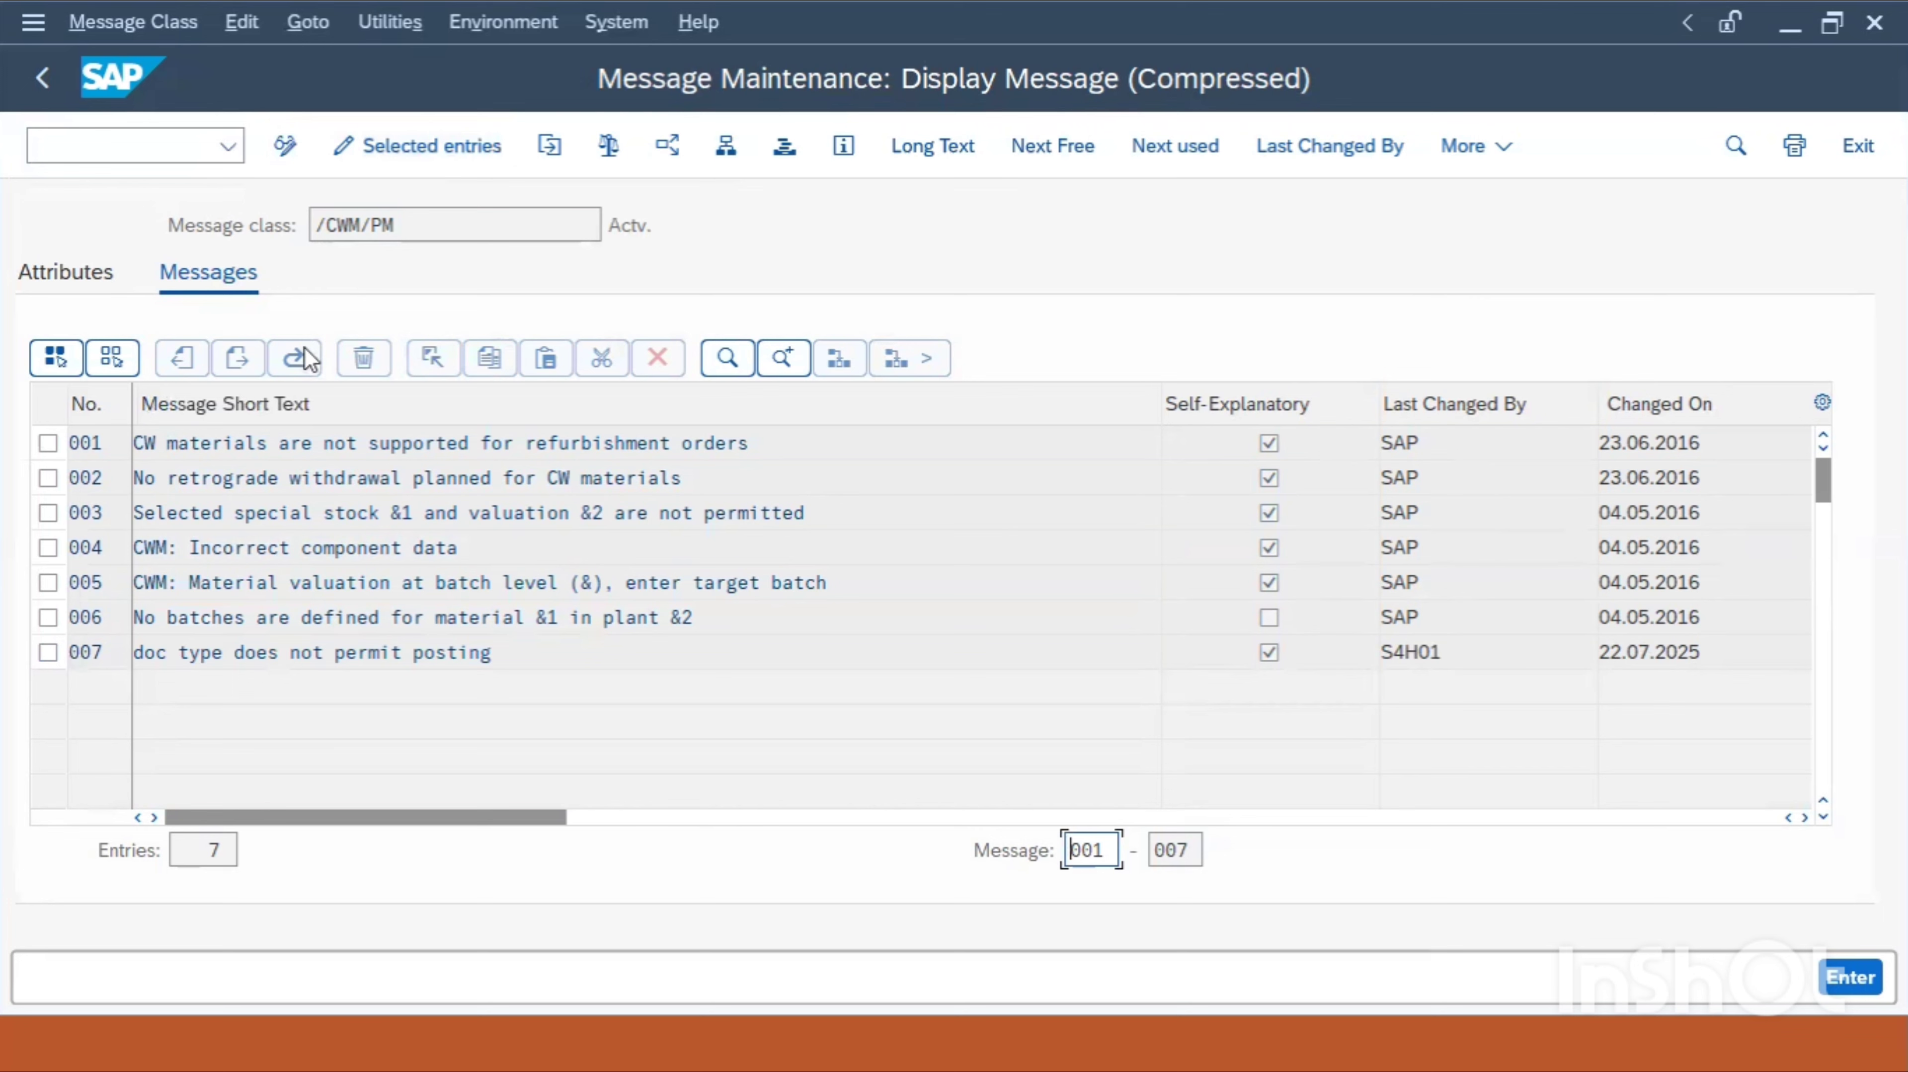
left_click(49, 652)
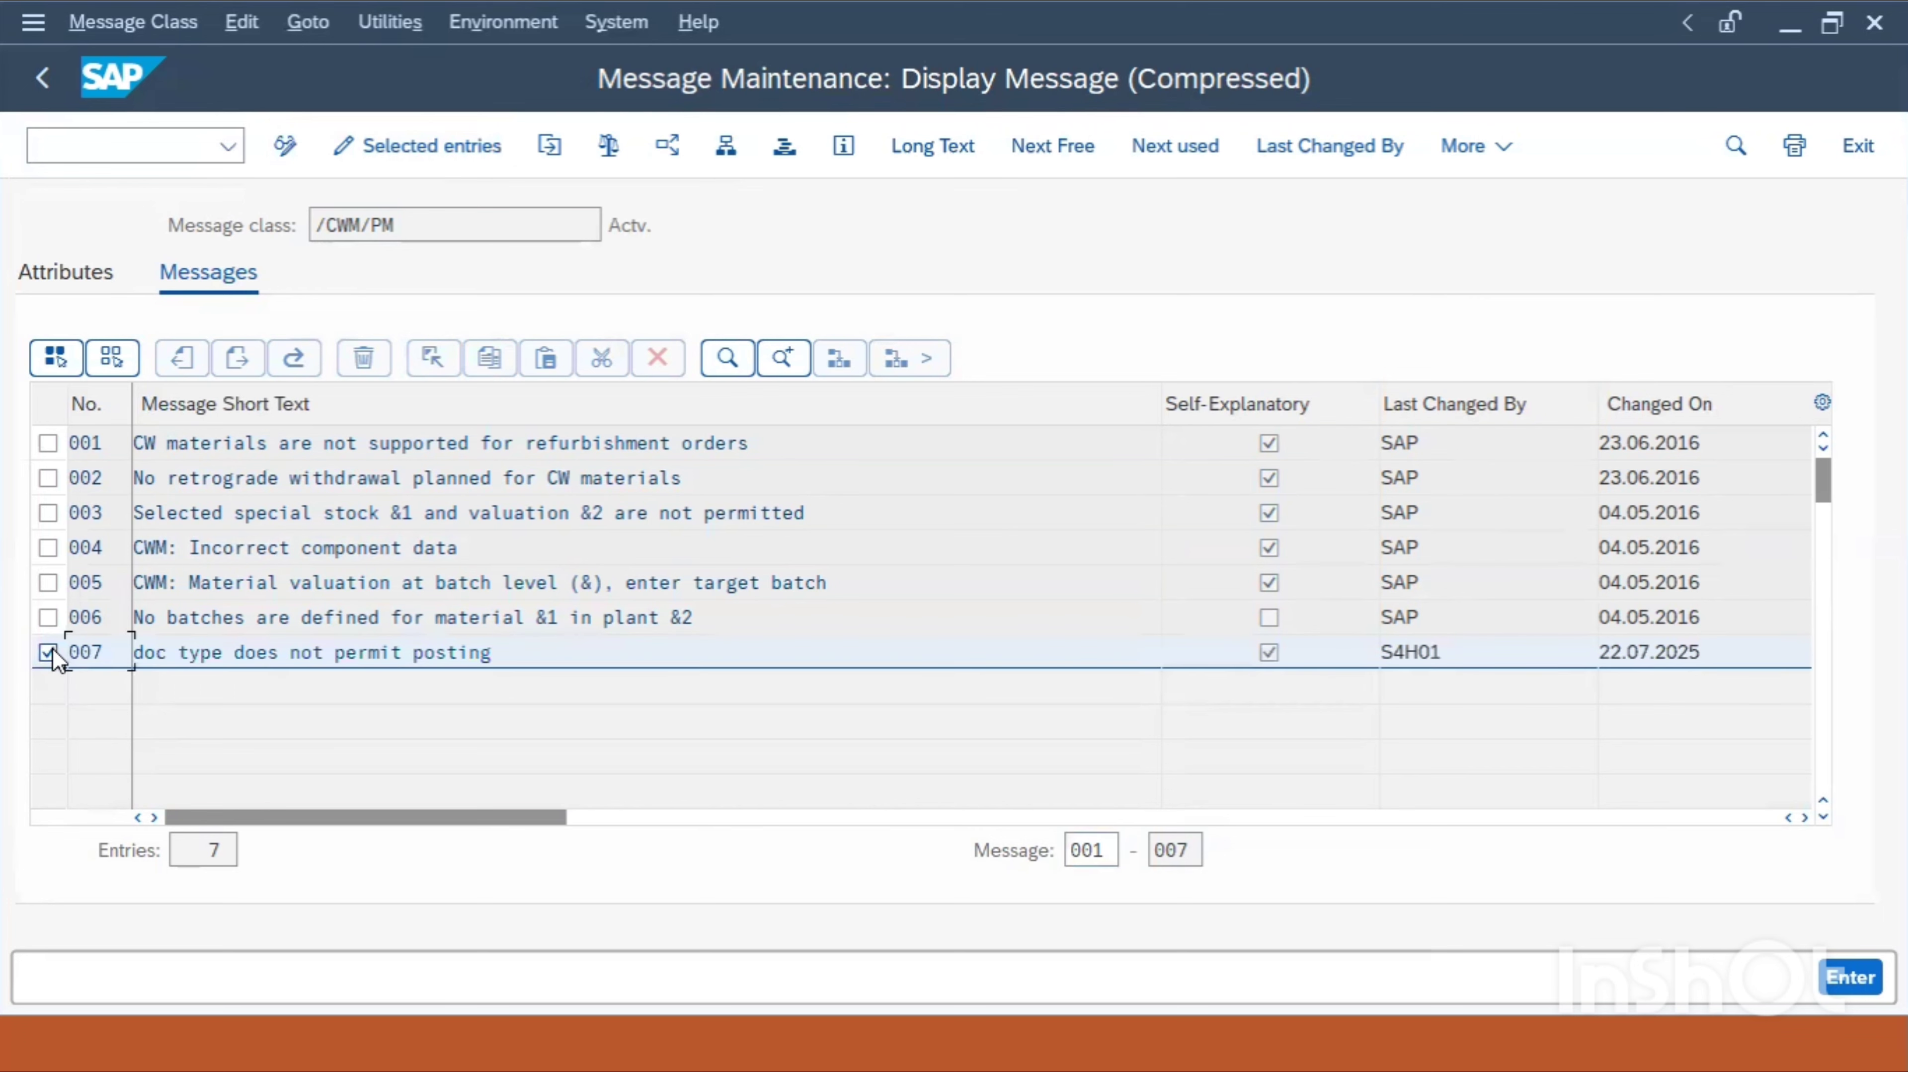
left_click(396, 148)
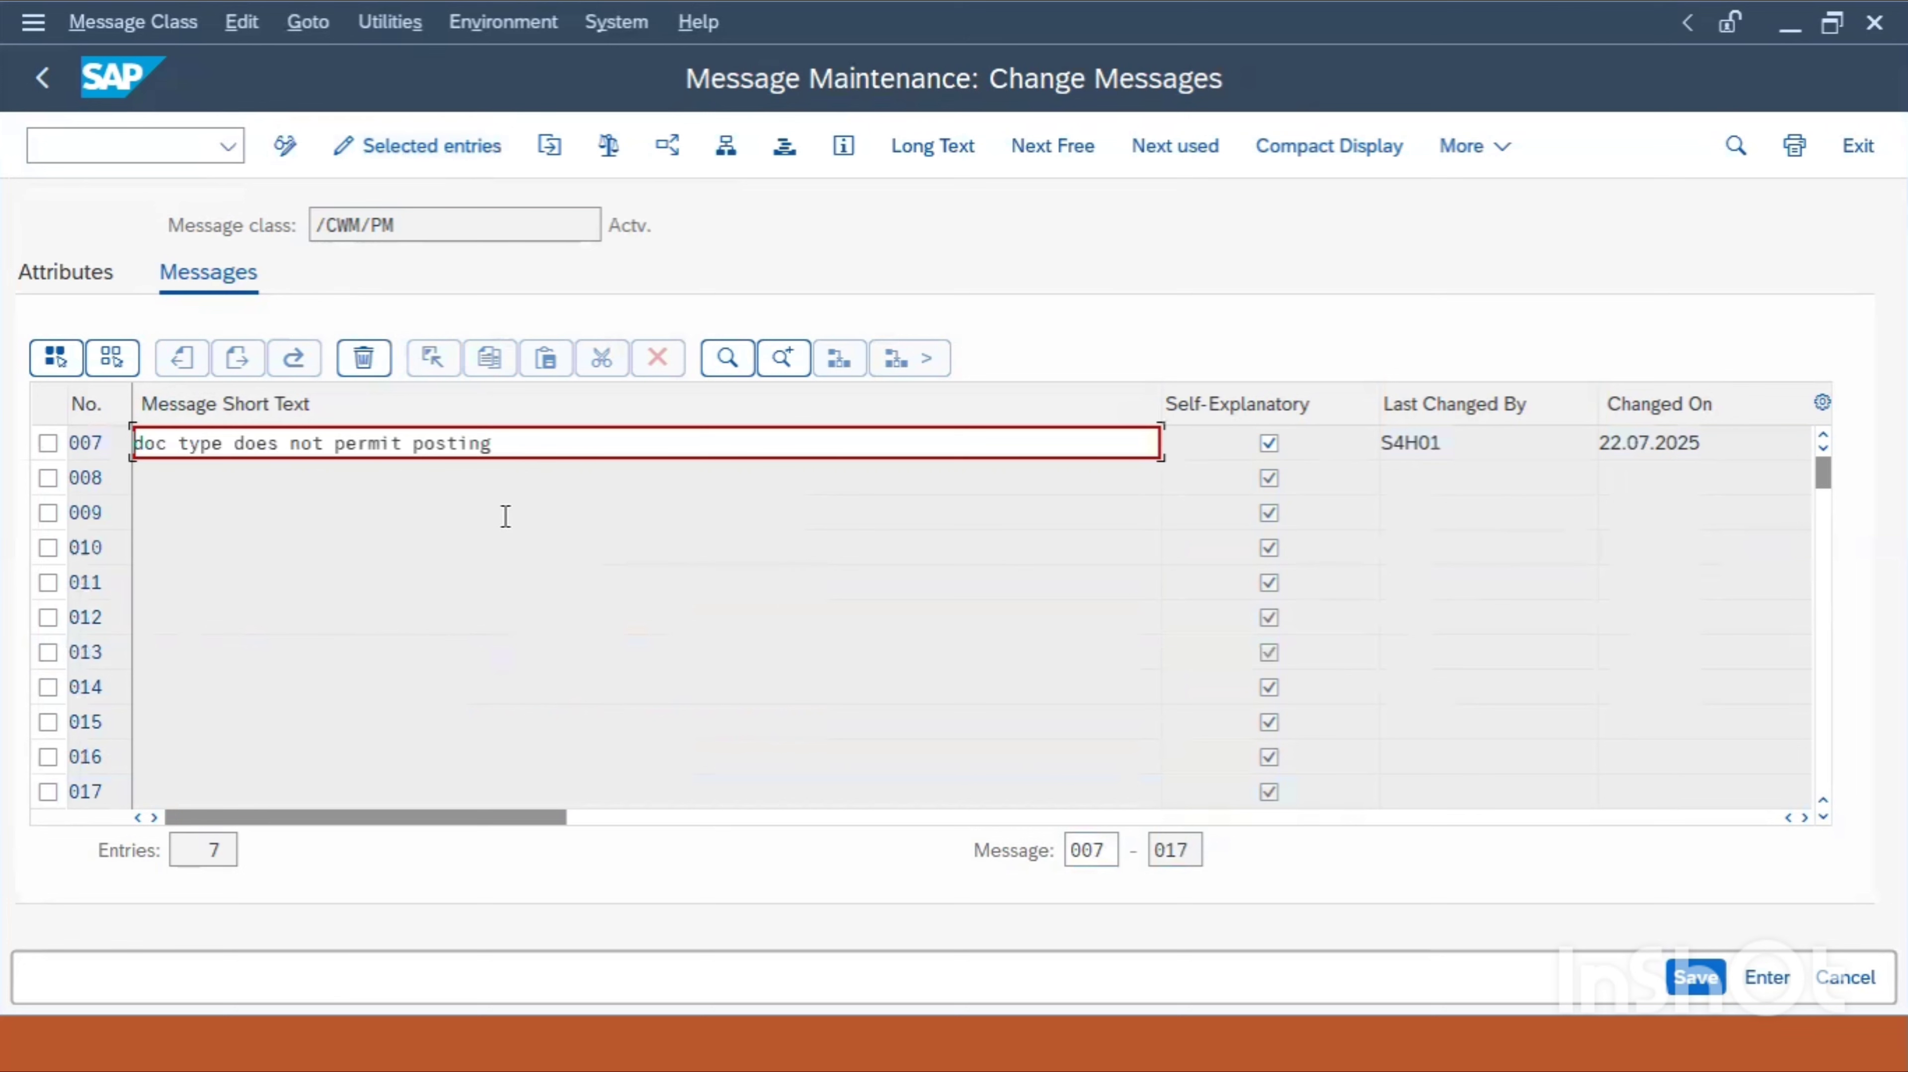
Replace the short text of message 007 with "DOC TYPE SA IS NOT ALLOWED FOR THESE GL ACCOUNTS" and save the message class
left_click_drag(493, 444, 103, 450)
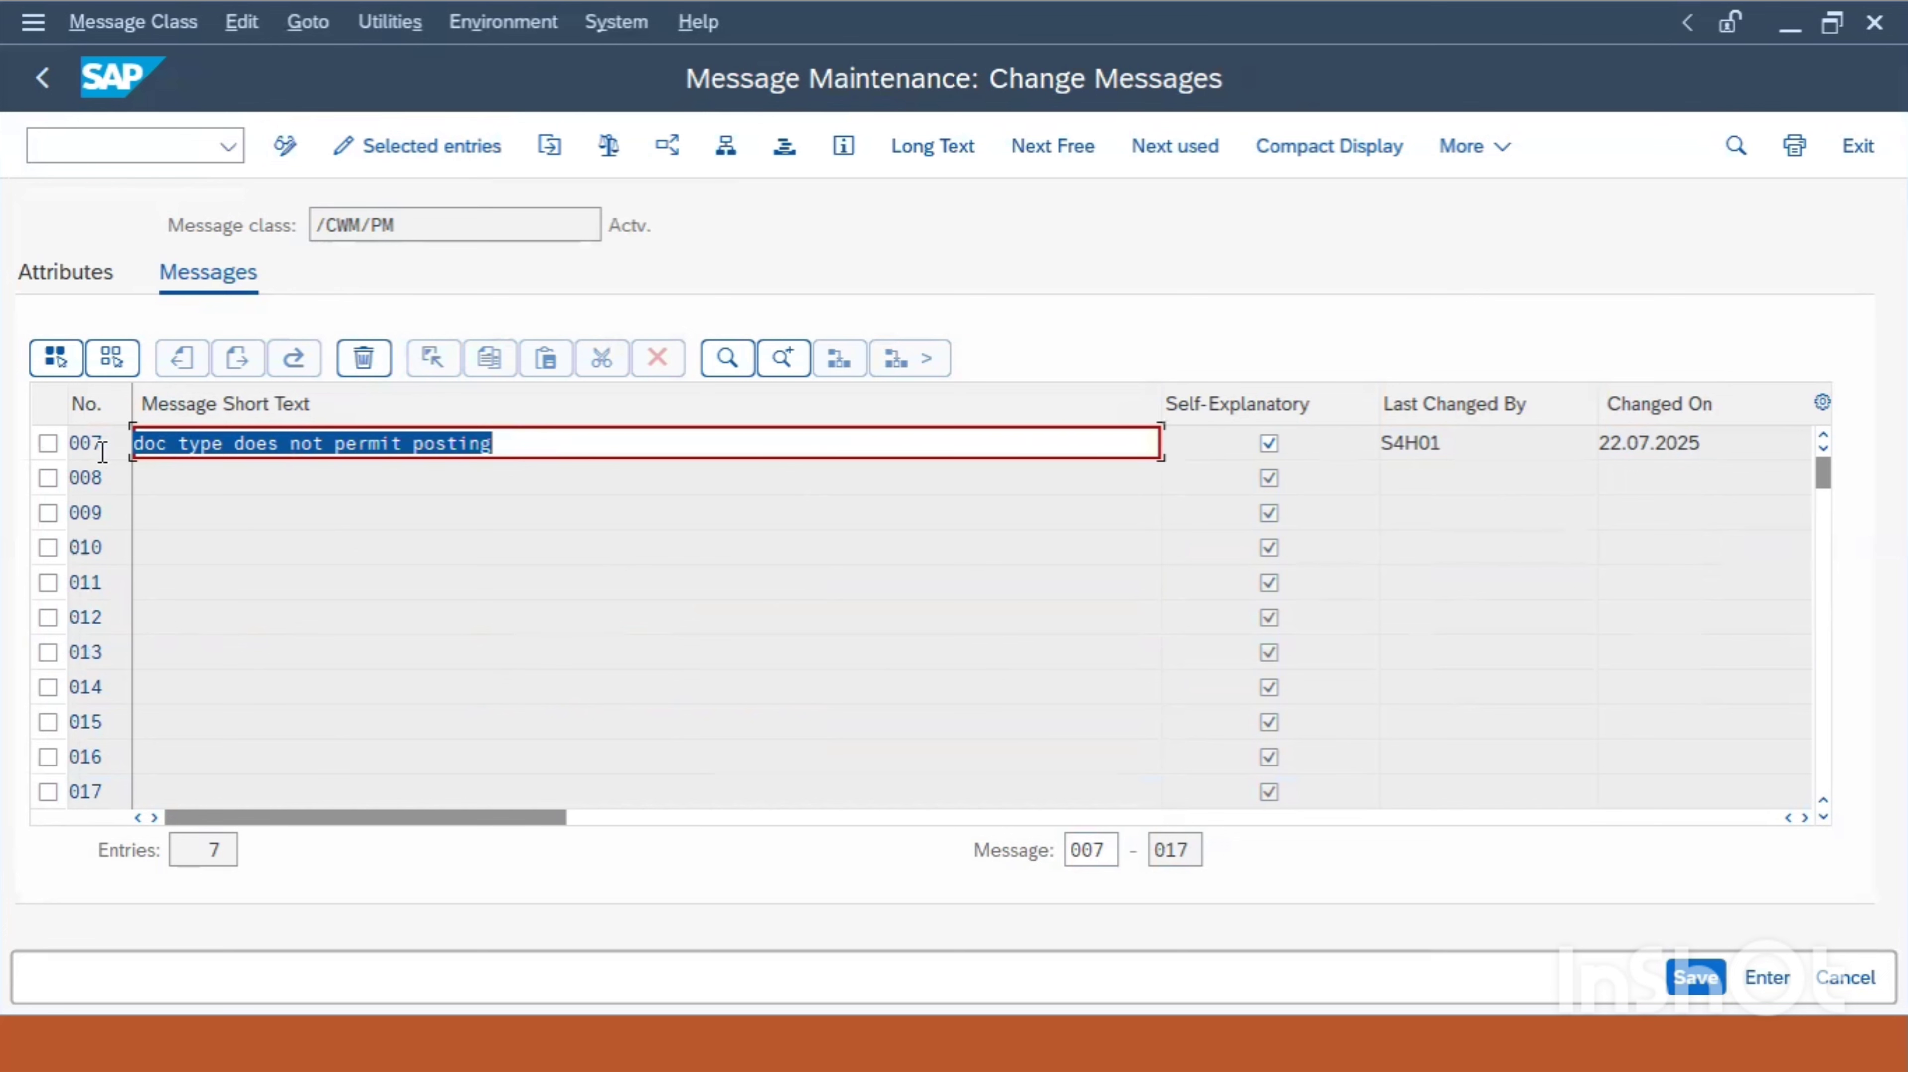
type("DOC ")
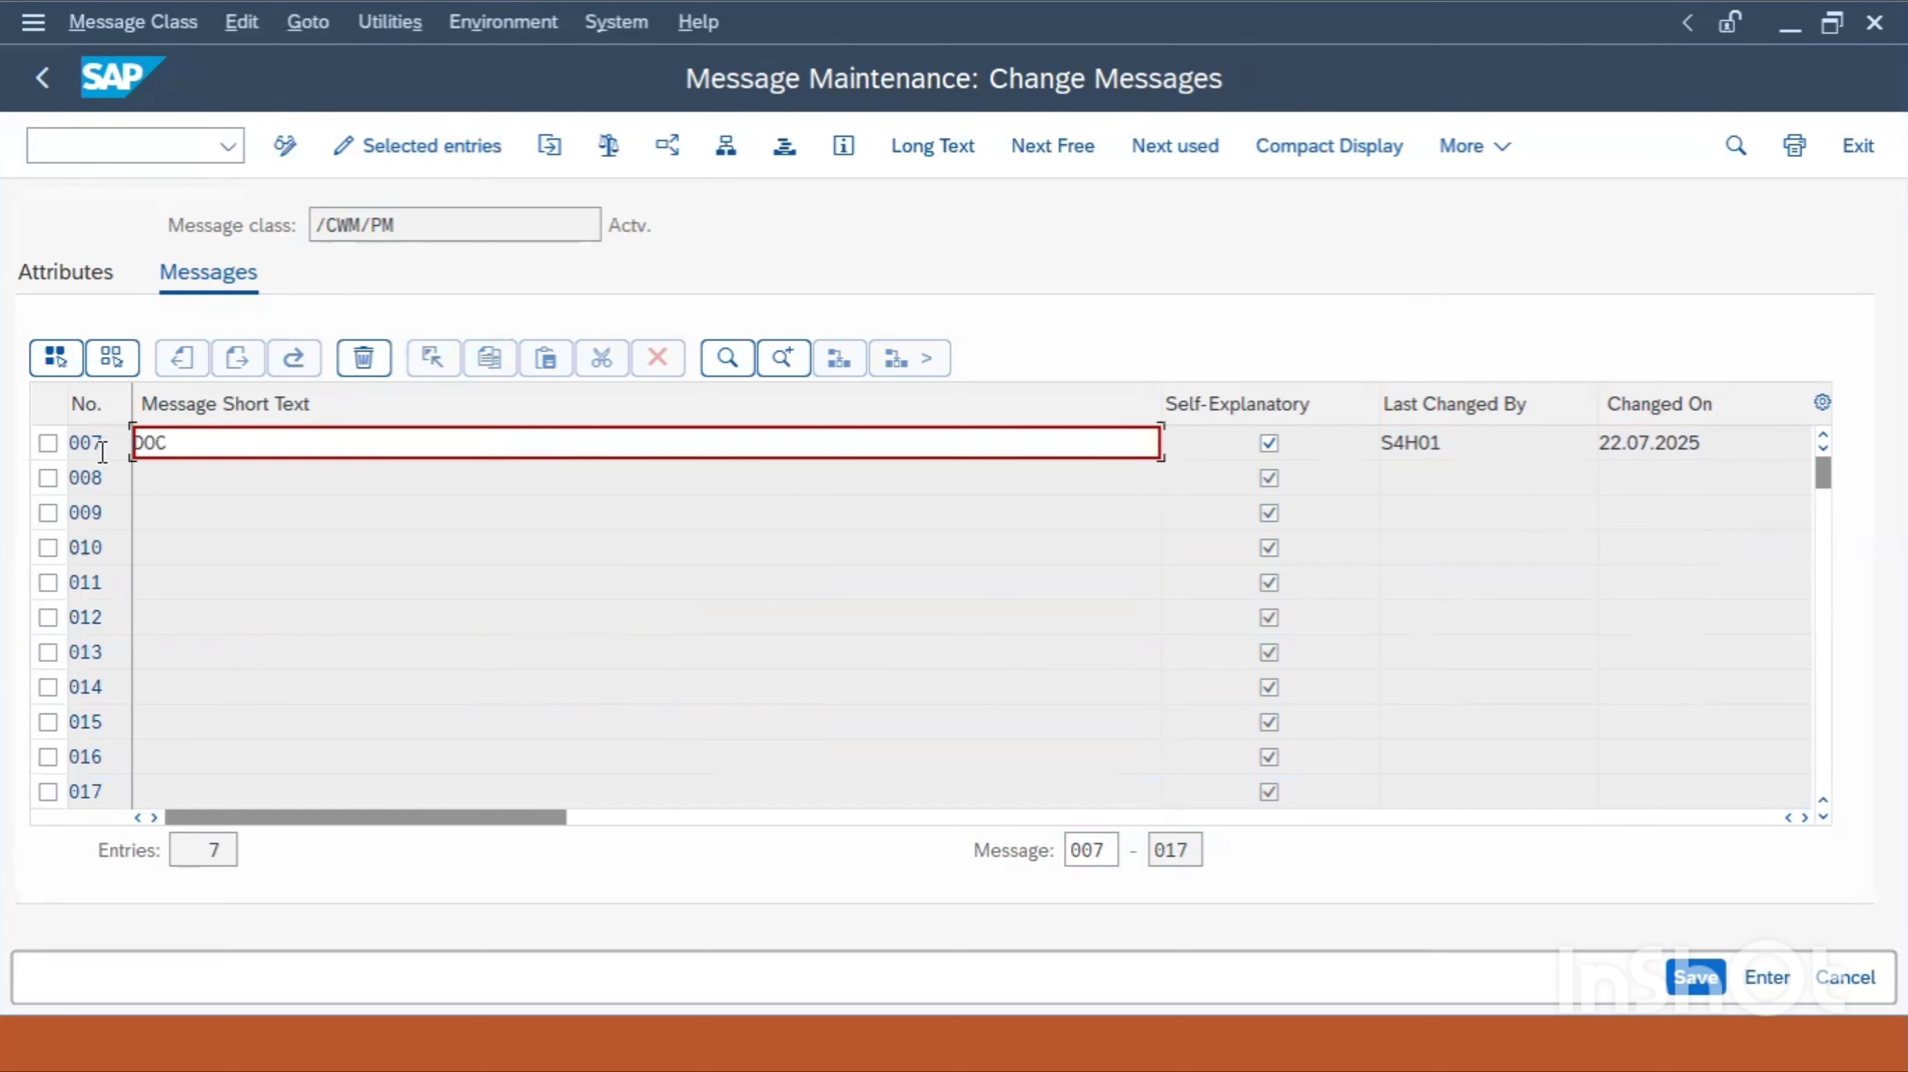
type(" TYPE SA IS NOT AL")
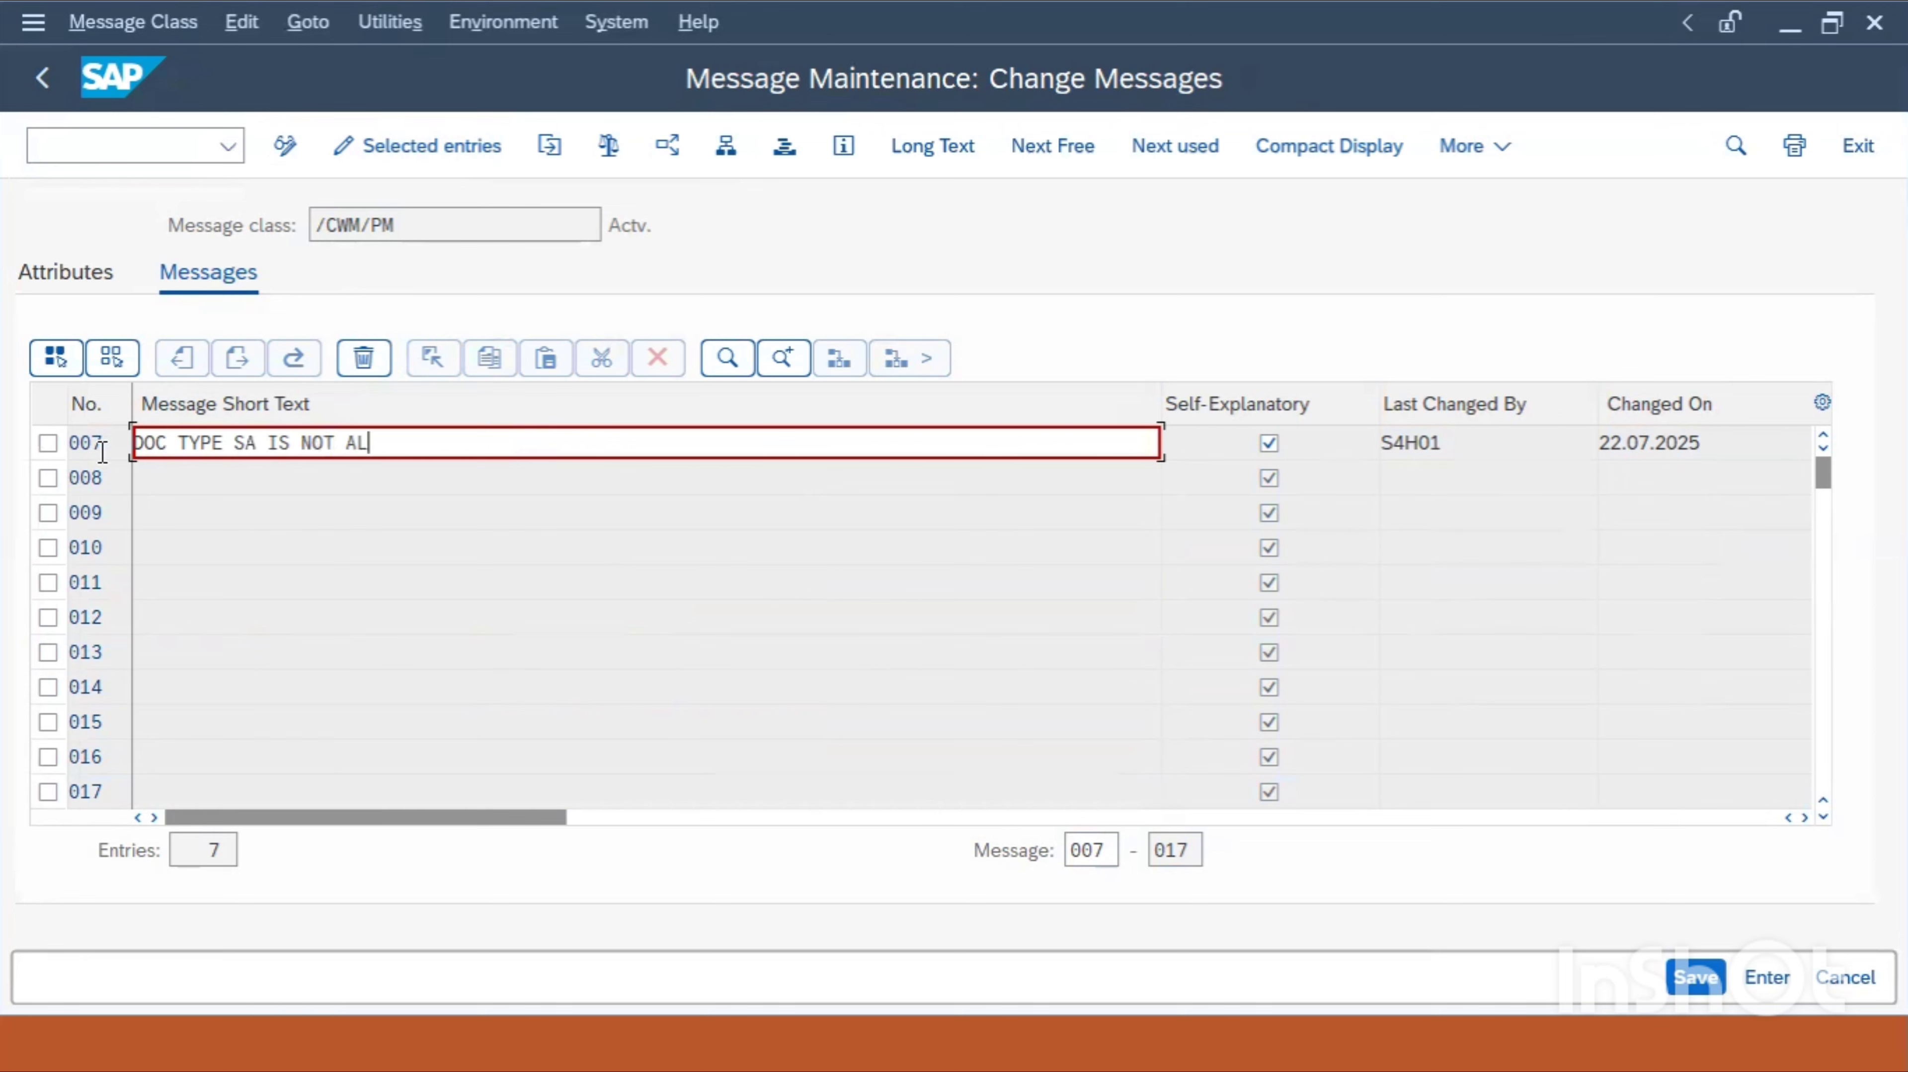
type("LOWED FOR THESE ")
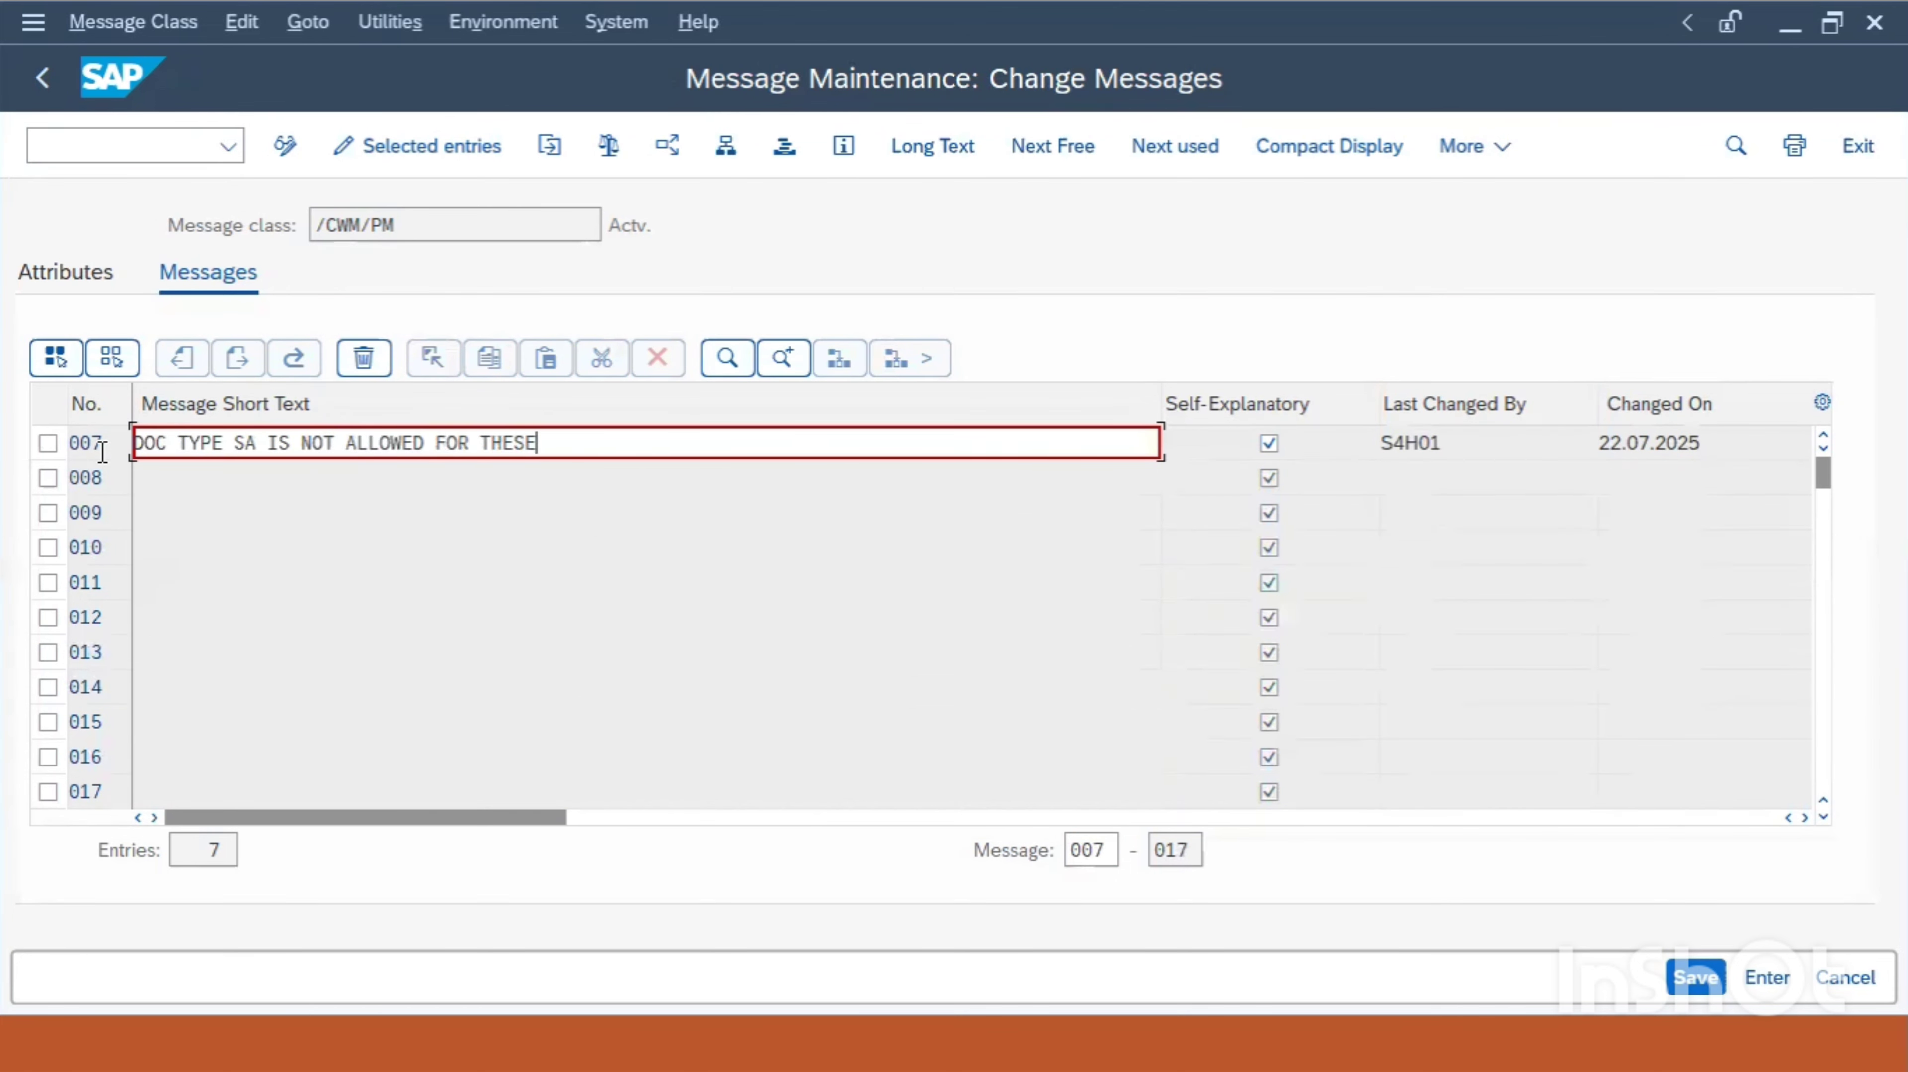
type("GGL ACCOUNTS")
left_click(581, 443)
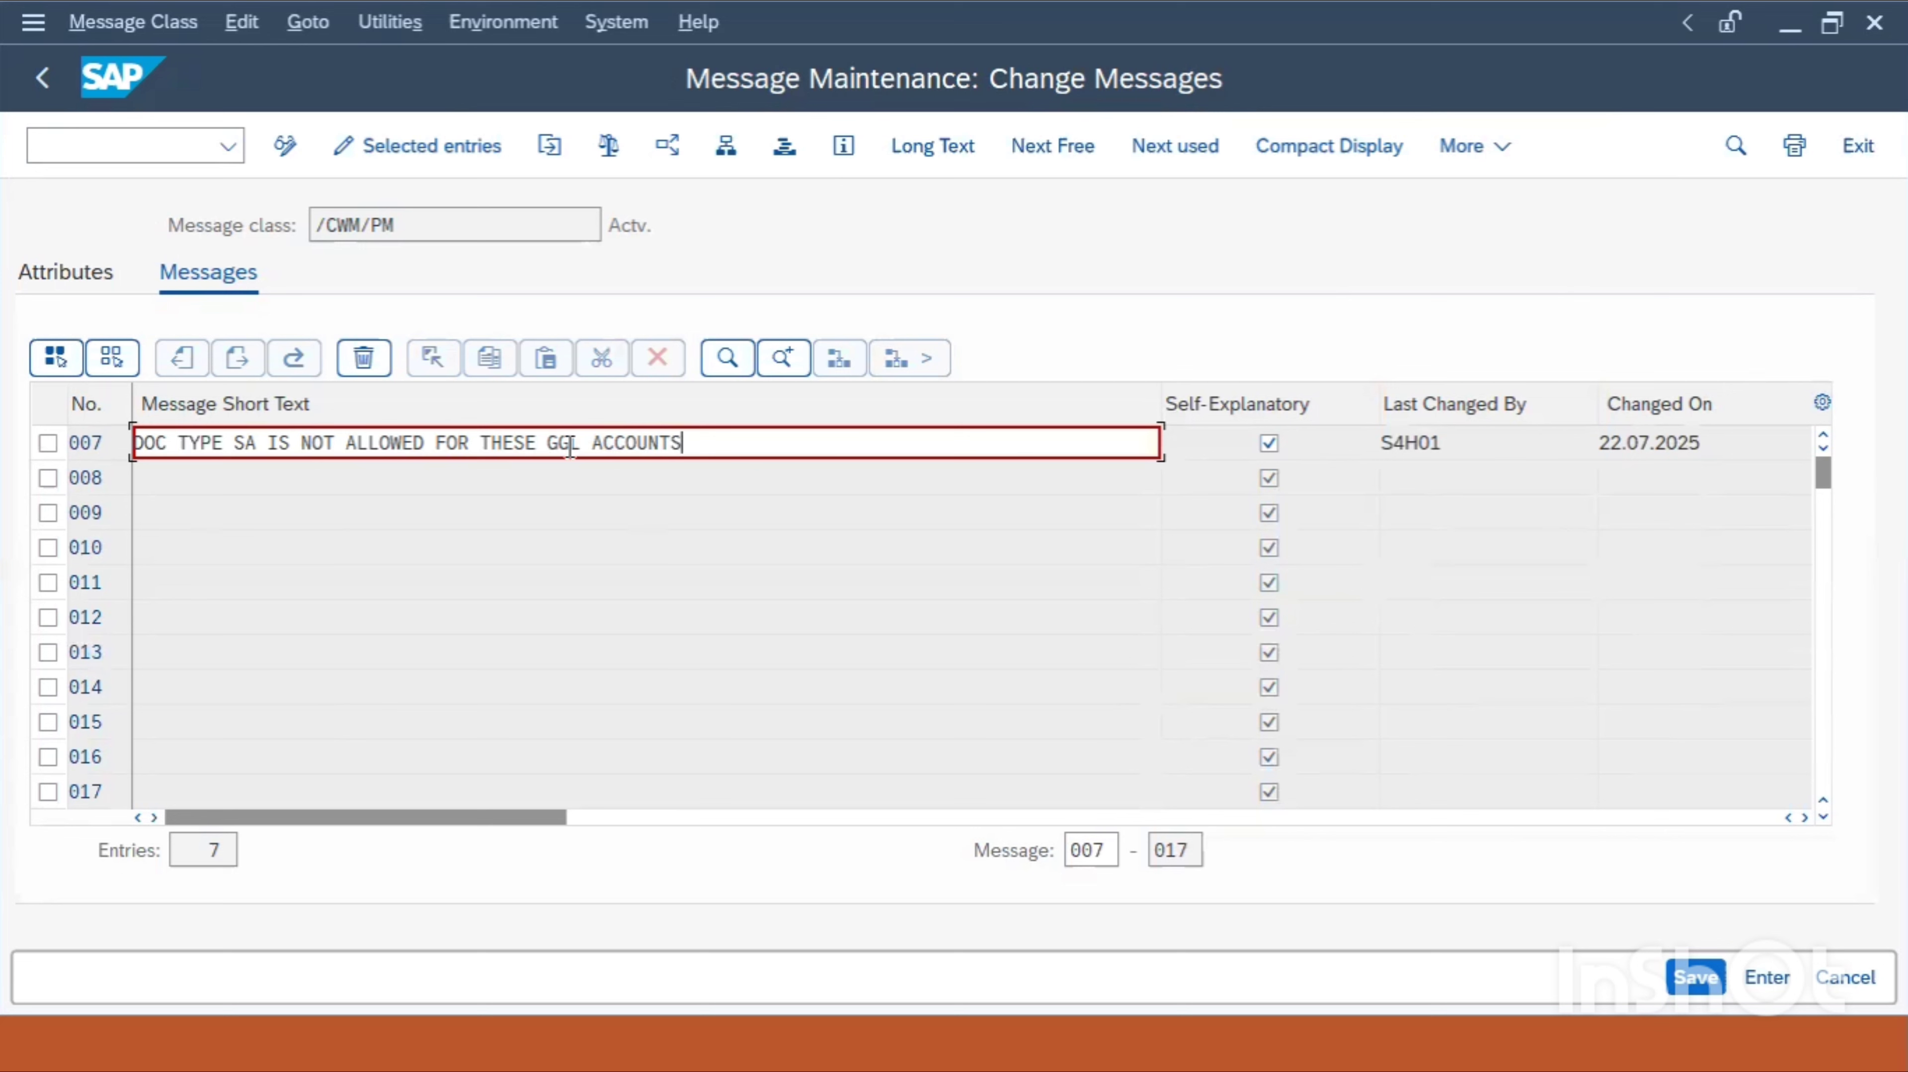
key("BackSpace")
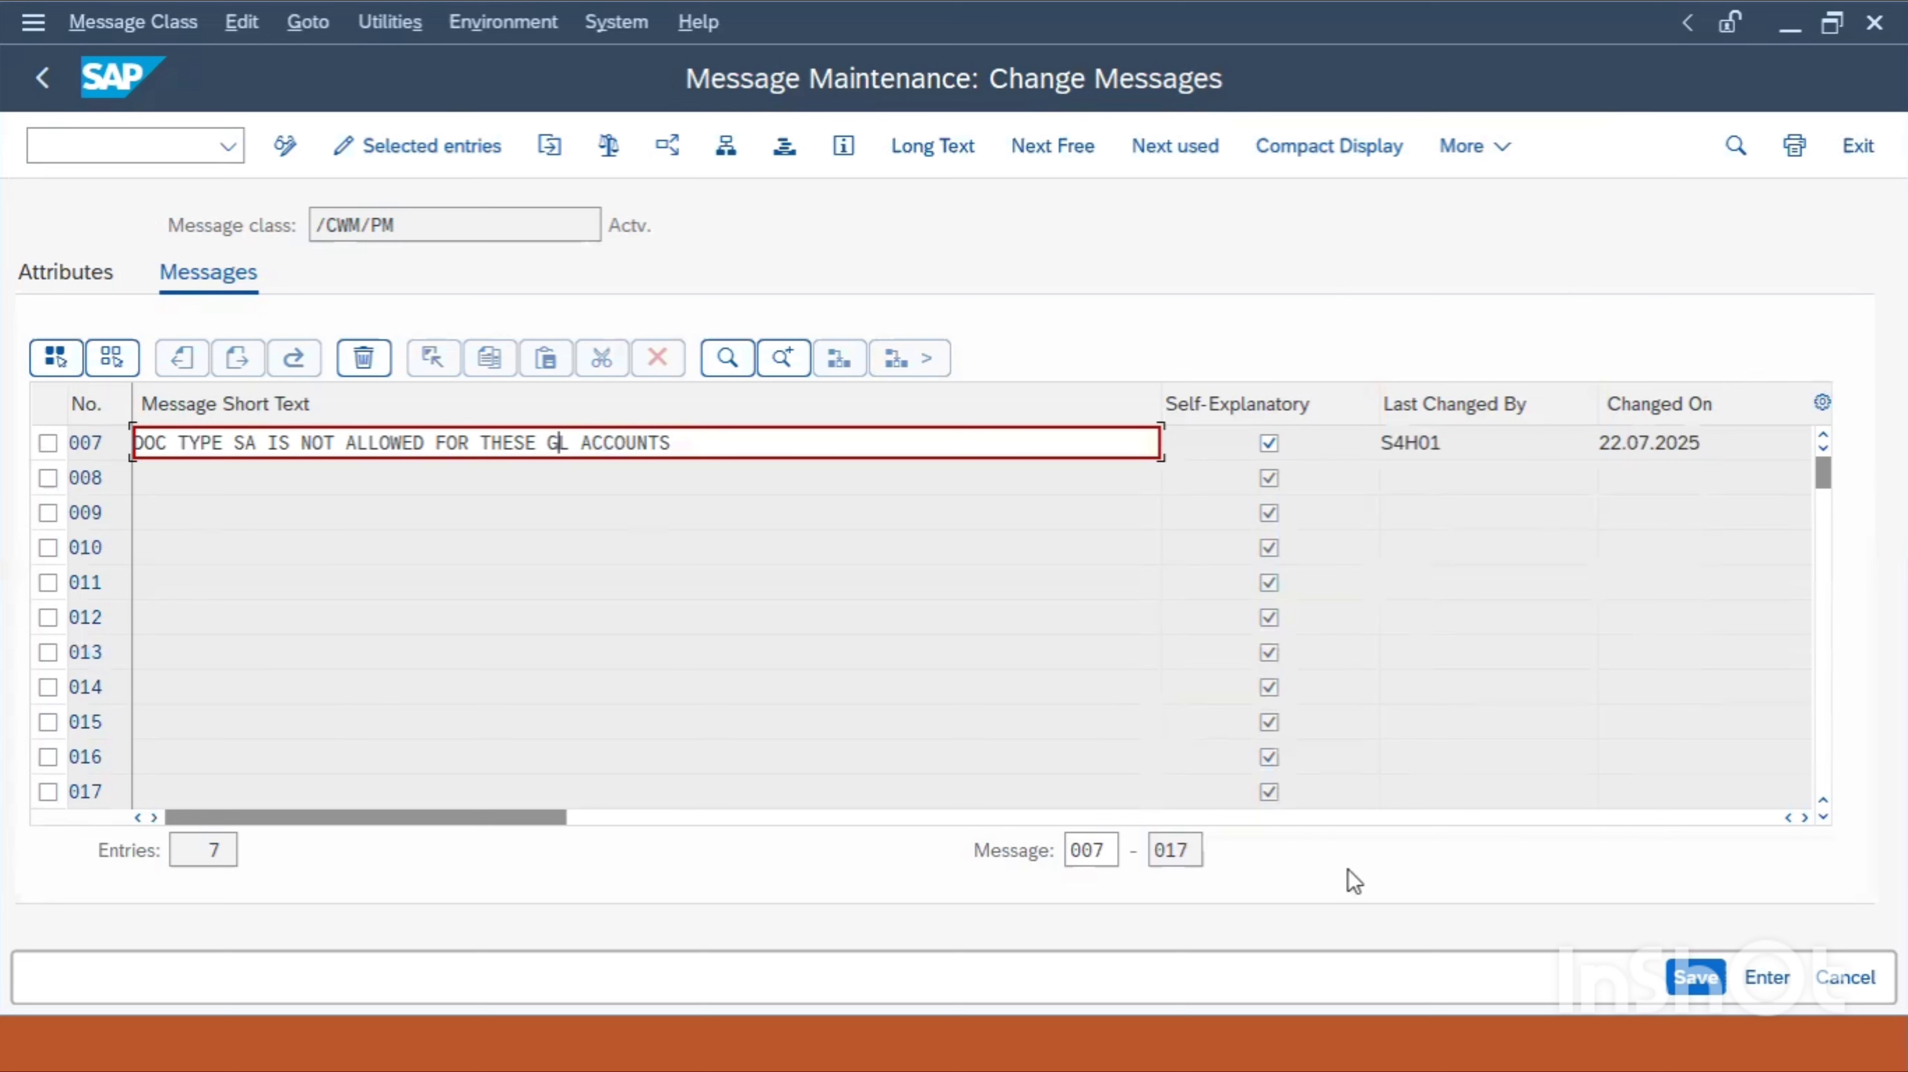
left_click(1695, 977)
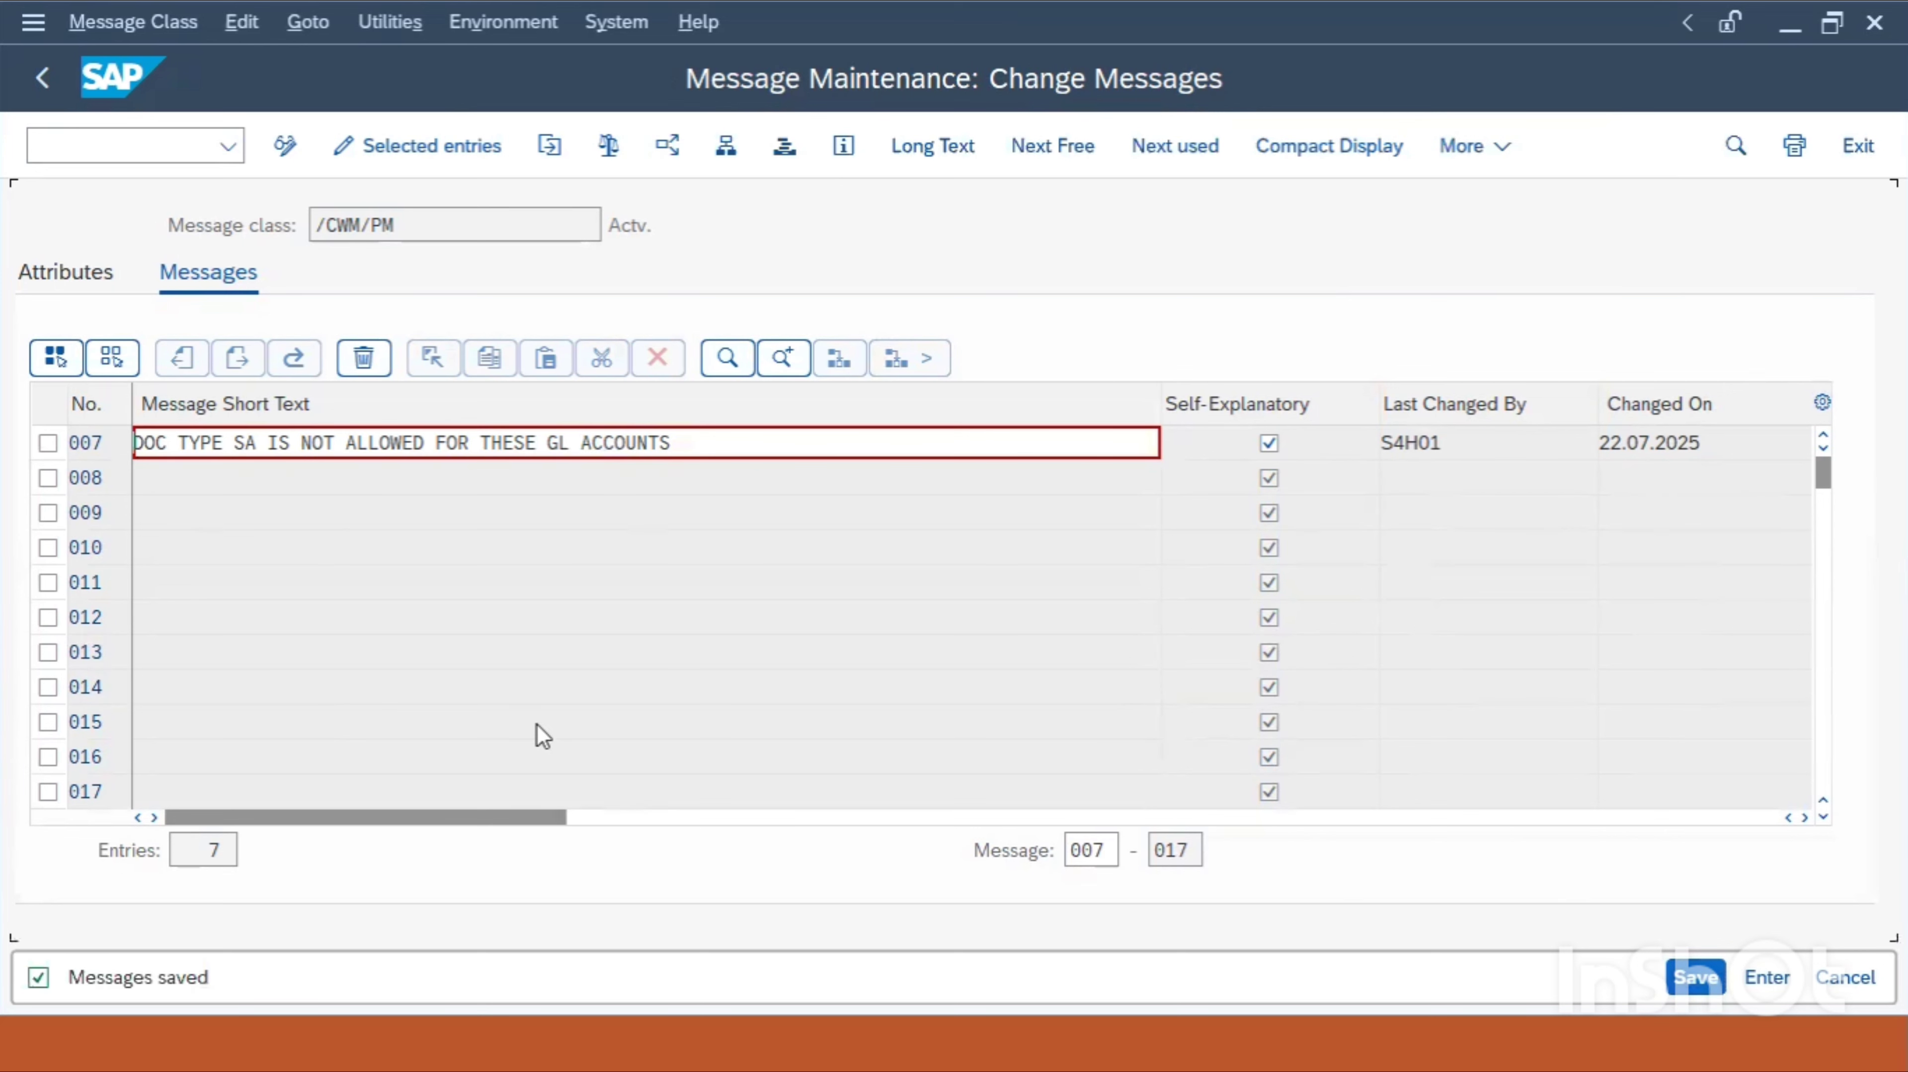
left_click(1696, 977)
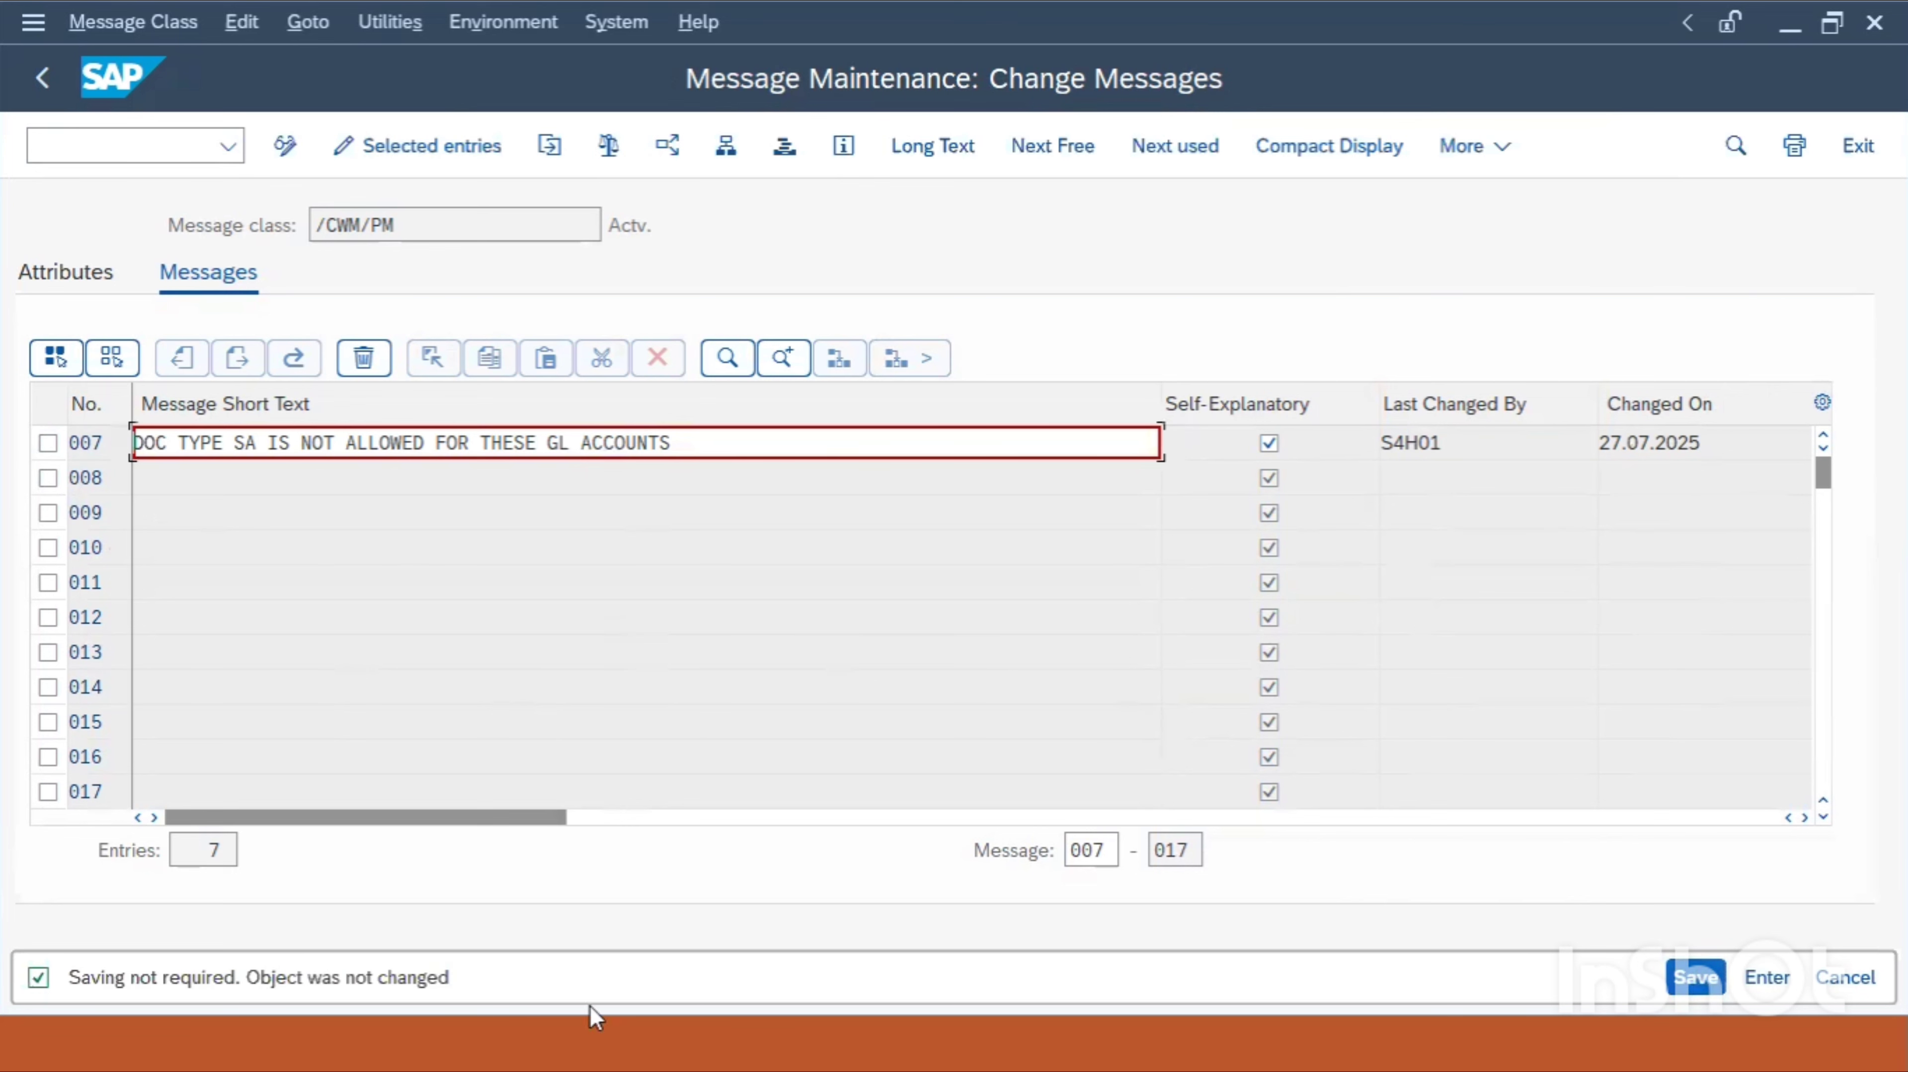
Go back to the message of validation ZVAL Step 001 and assign message number 007 from the value list
left_click(41, 78)
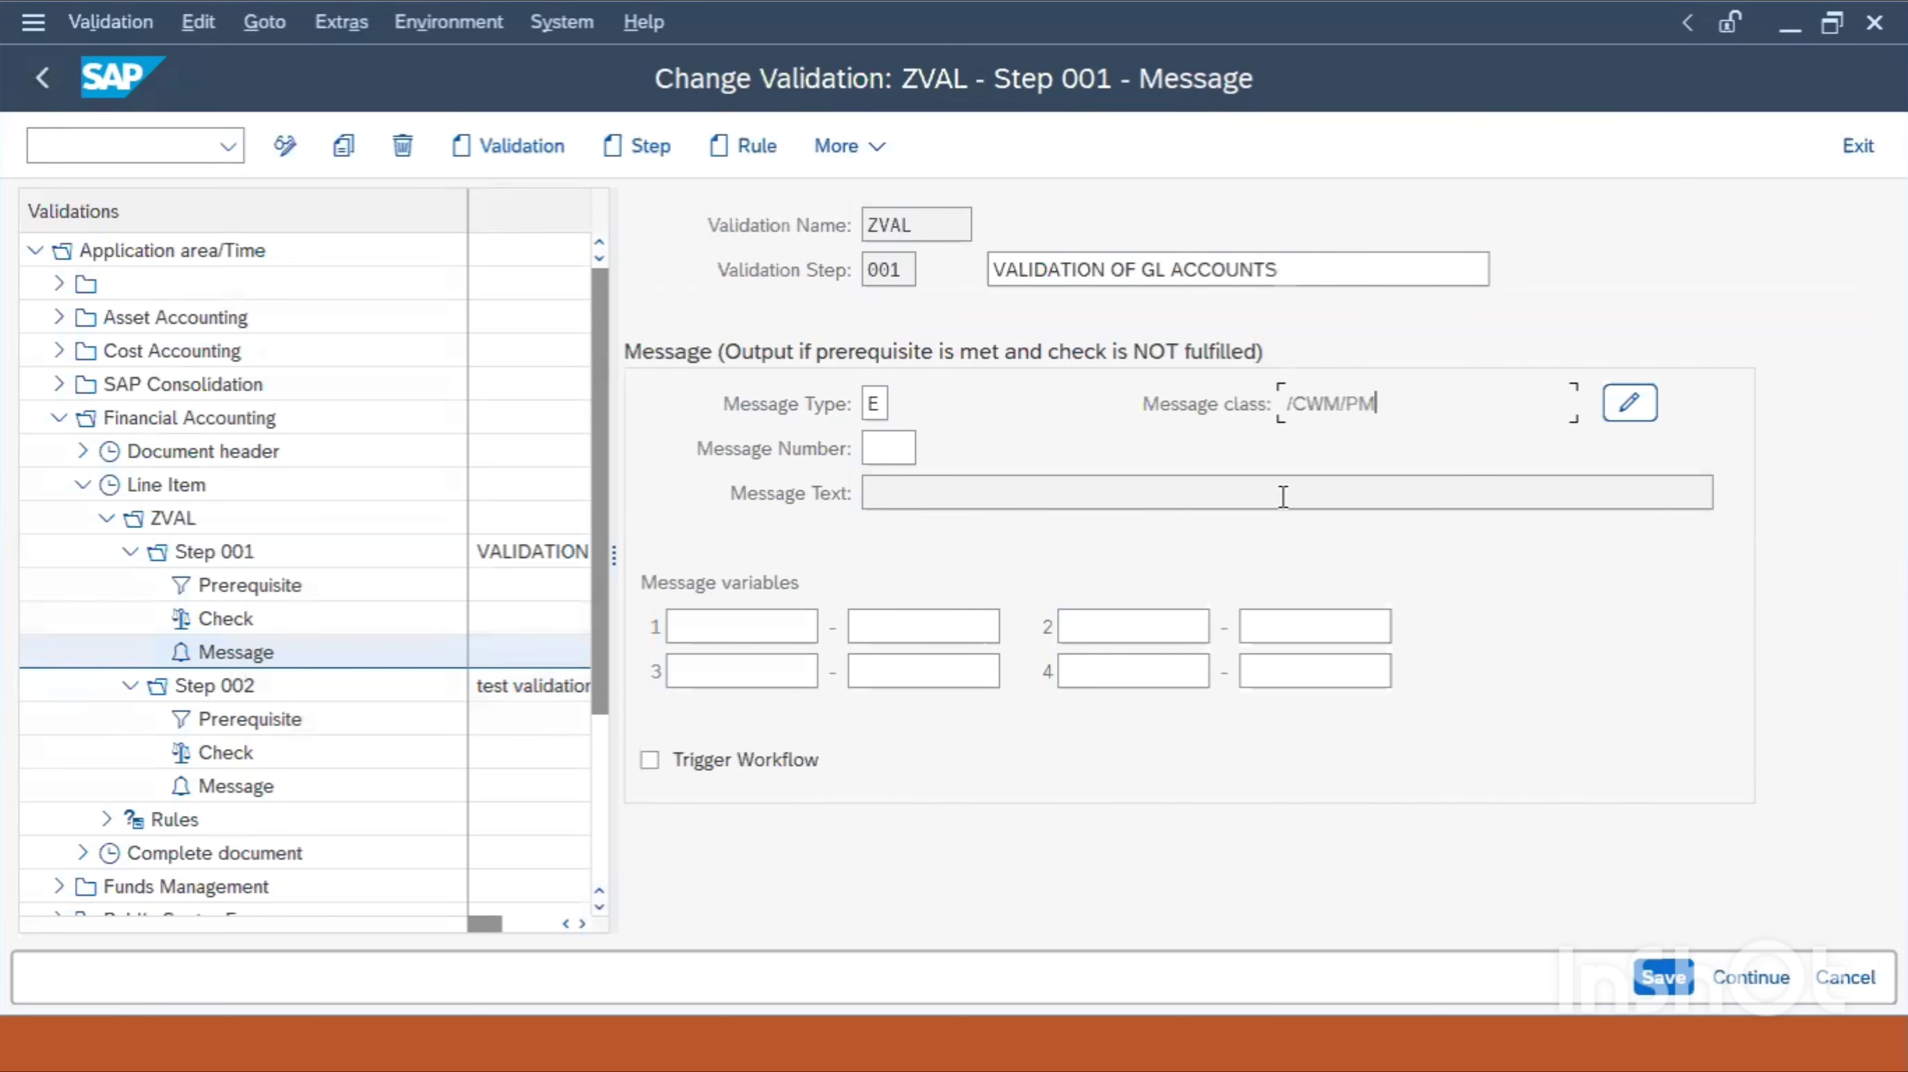
left_click(895, 448)
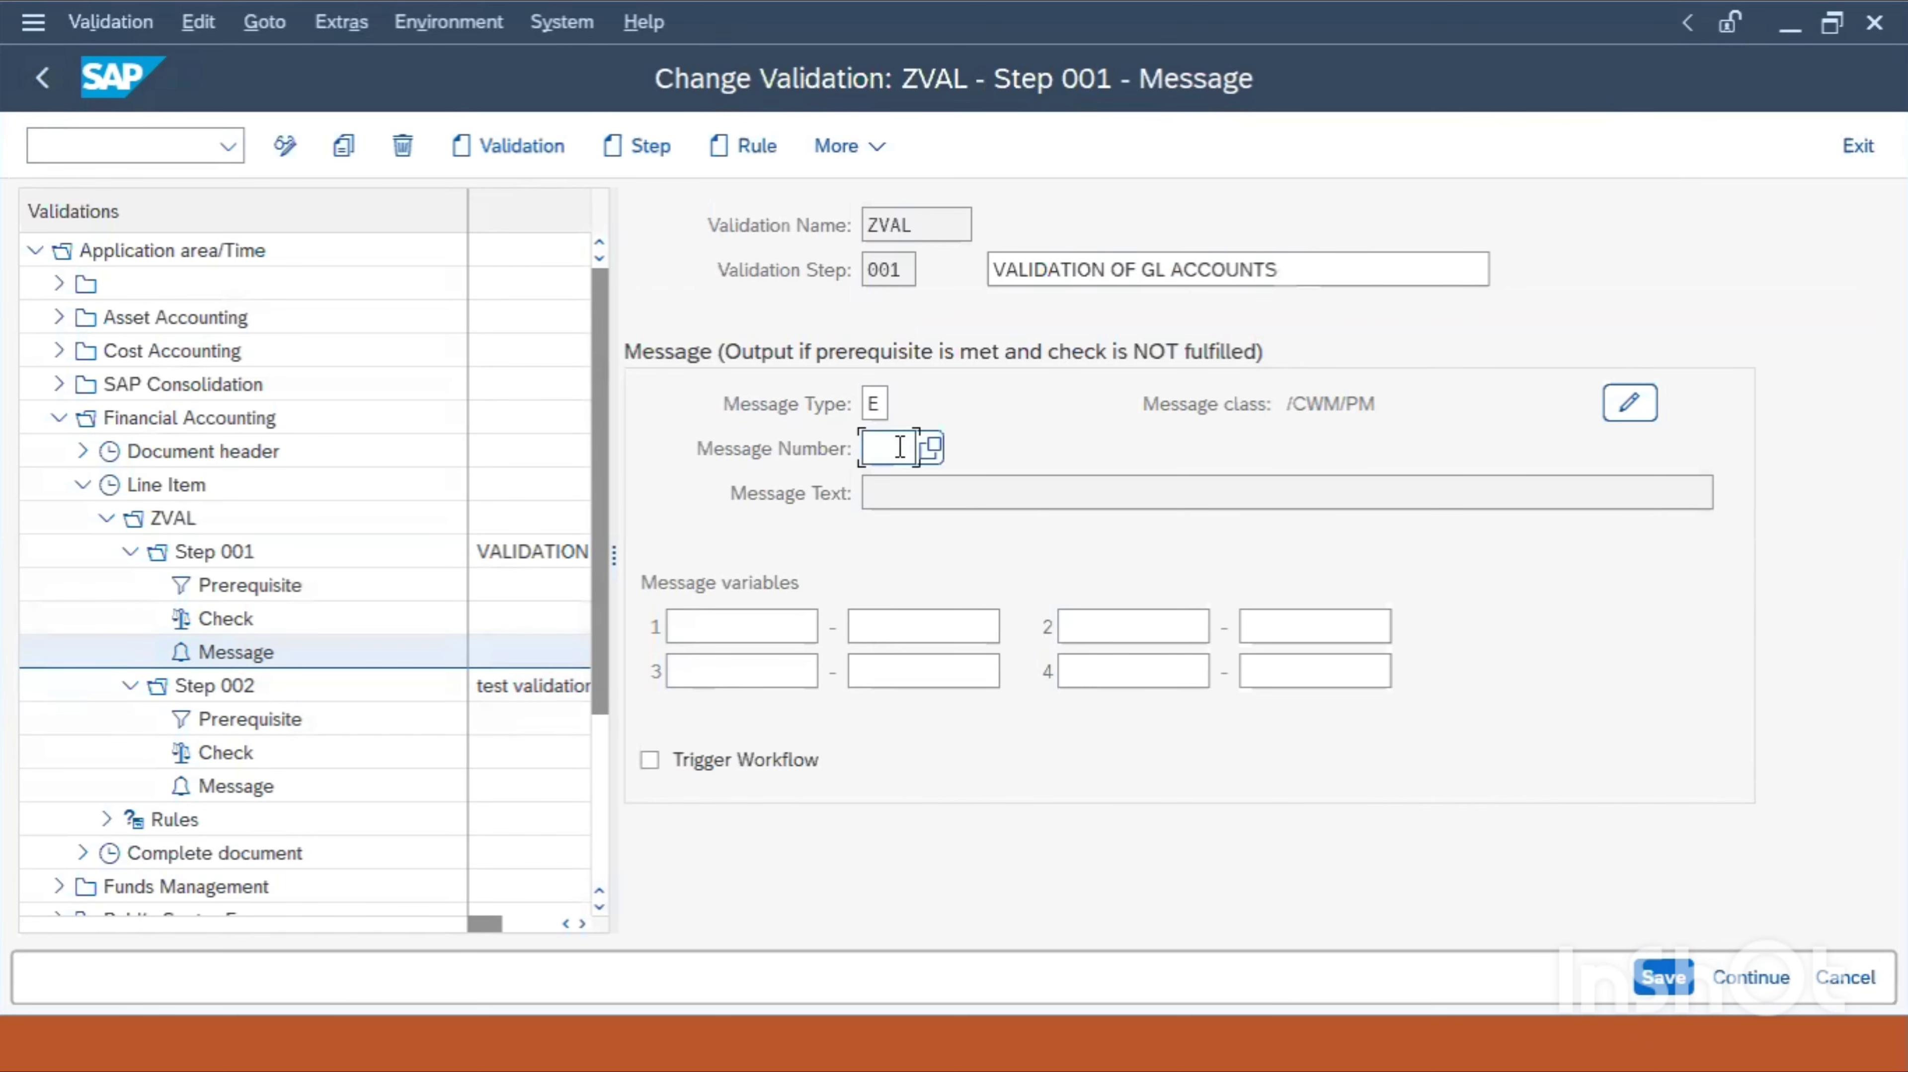
left_click(929, 448)
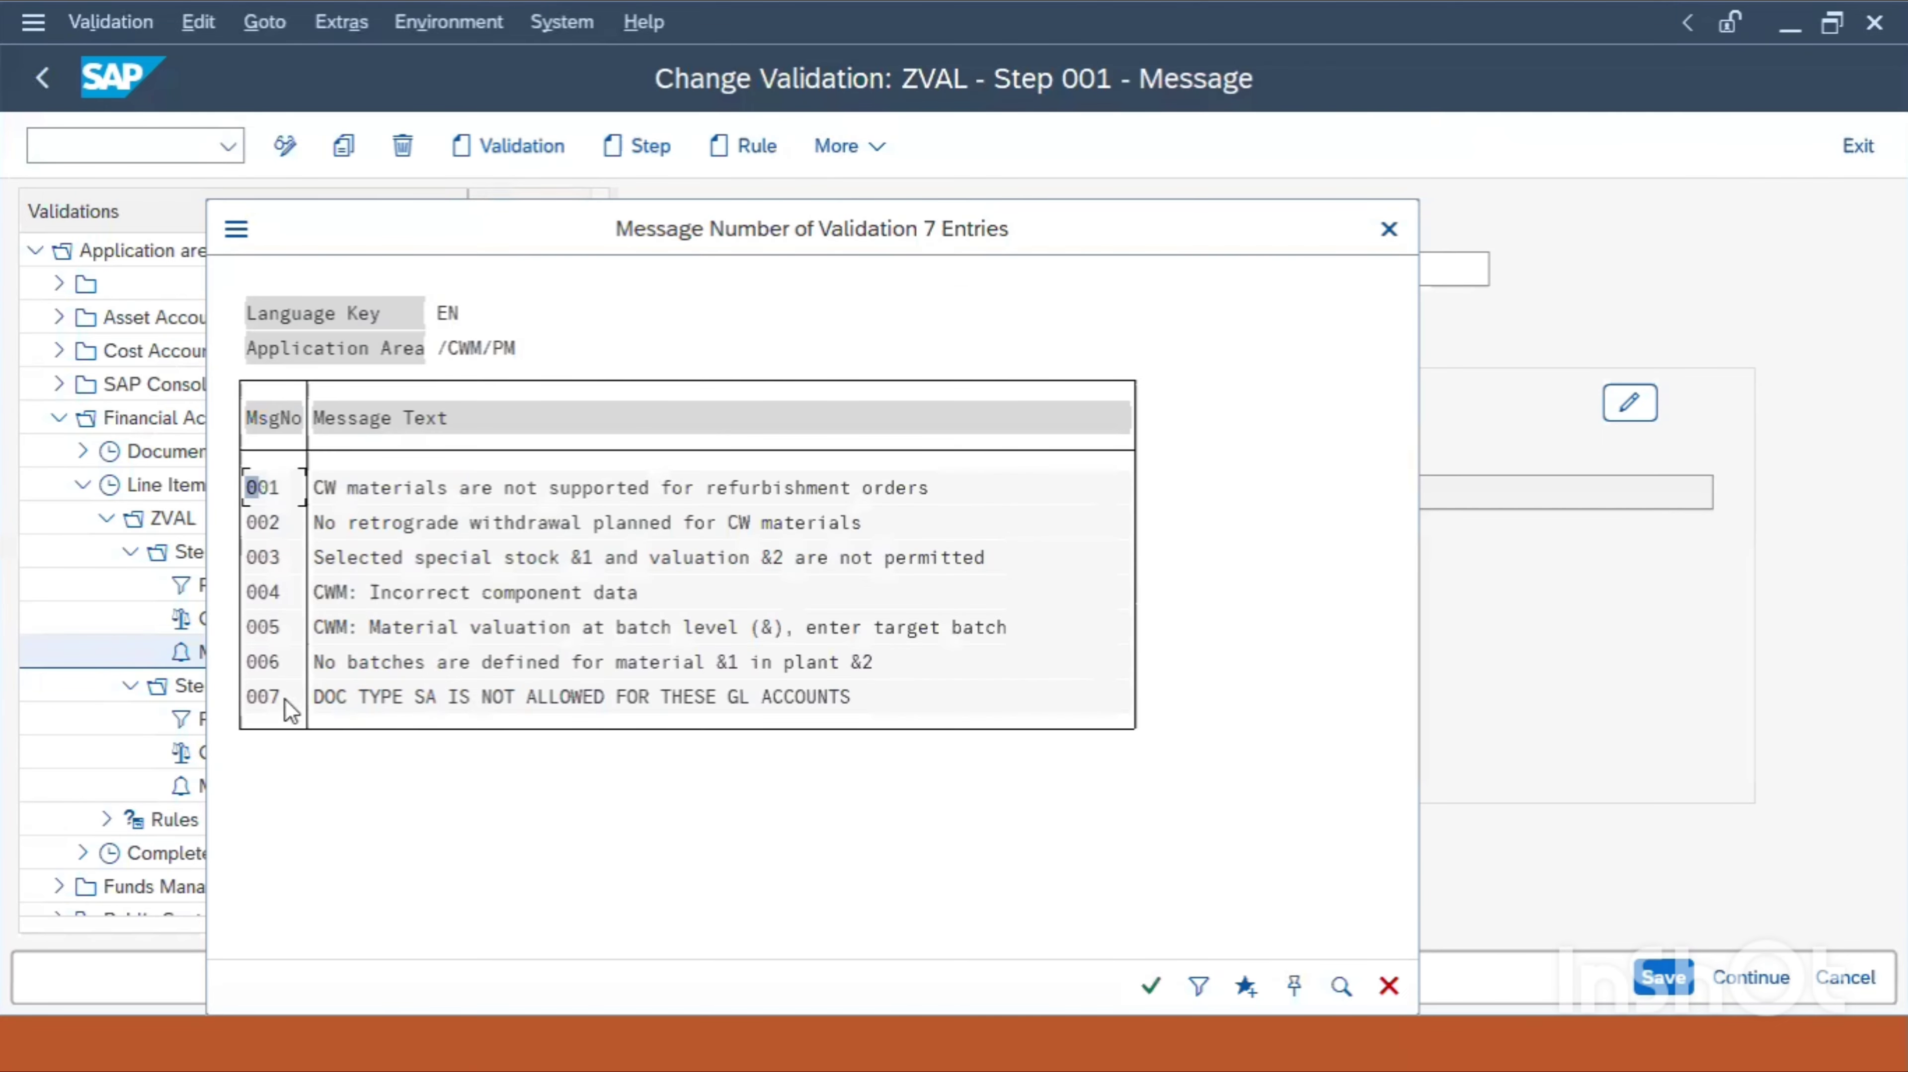
double_click(477, 700)
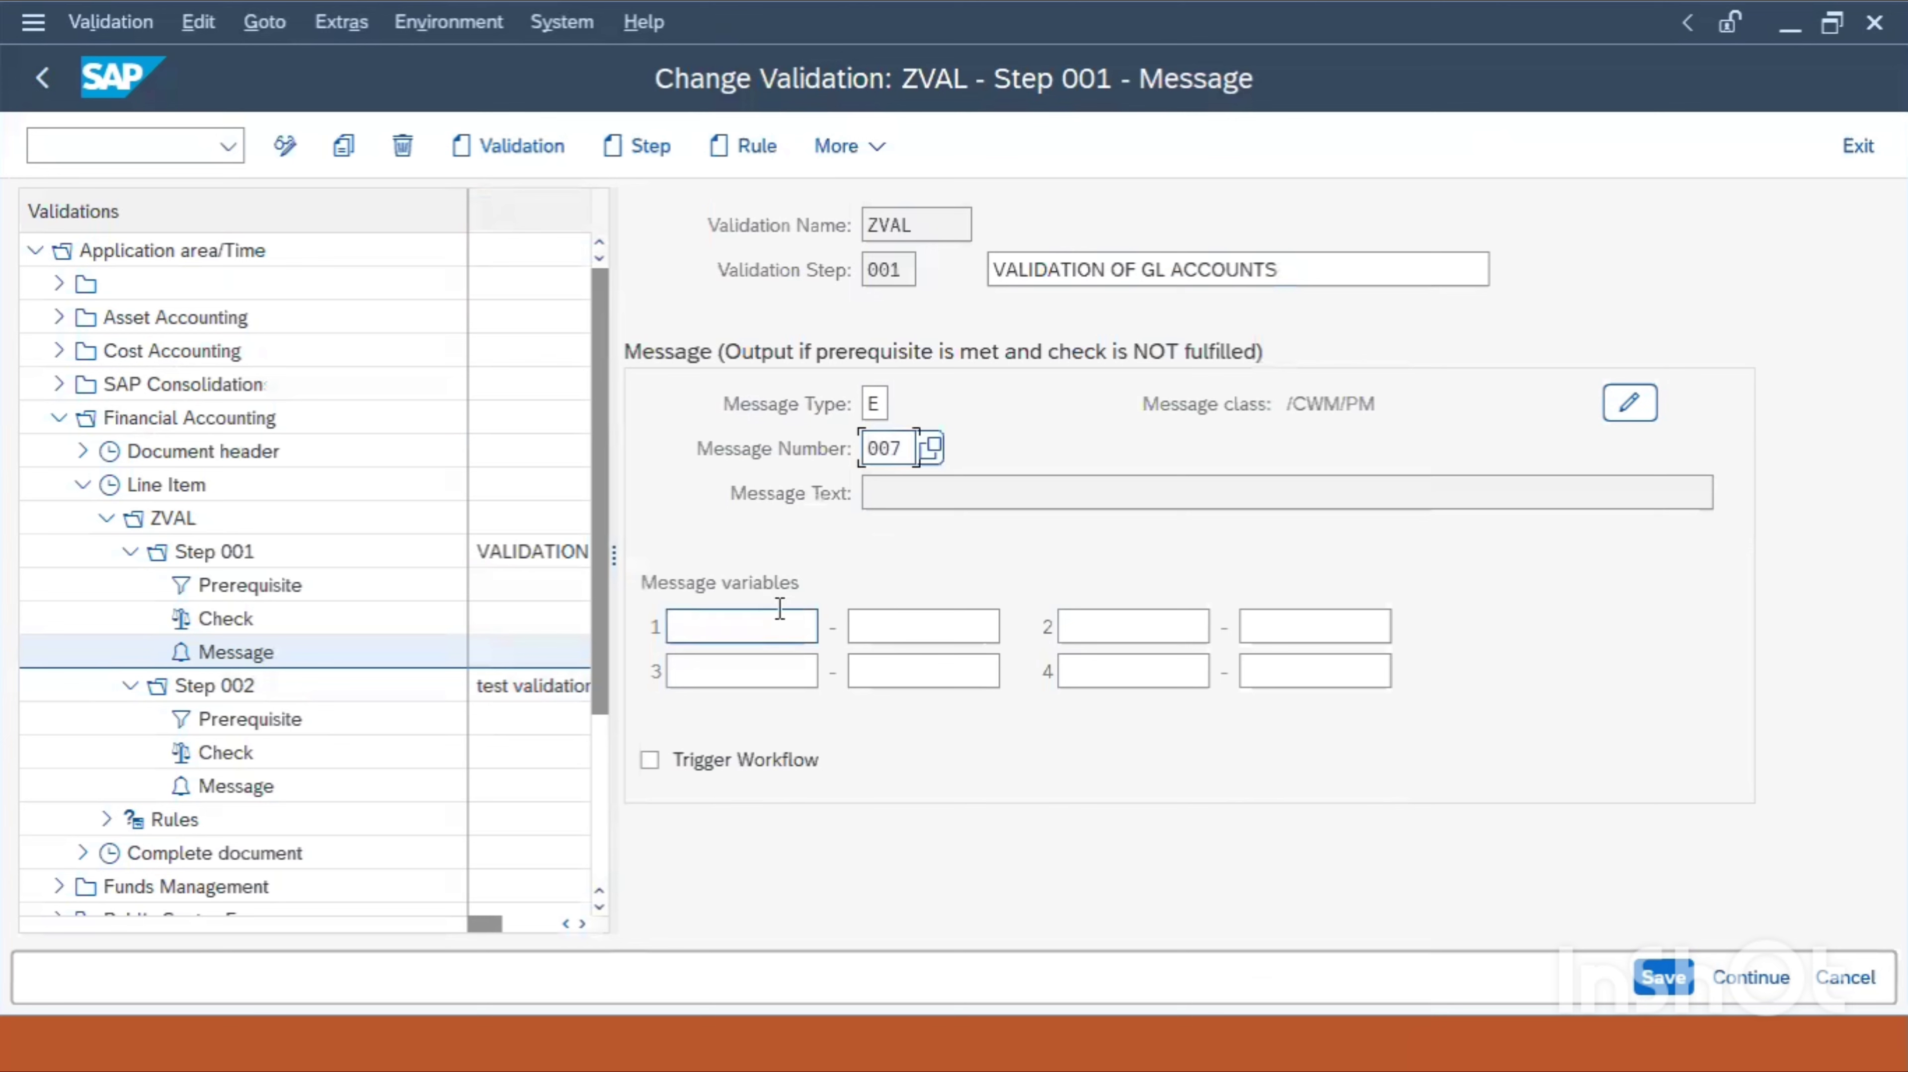
key("Return")
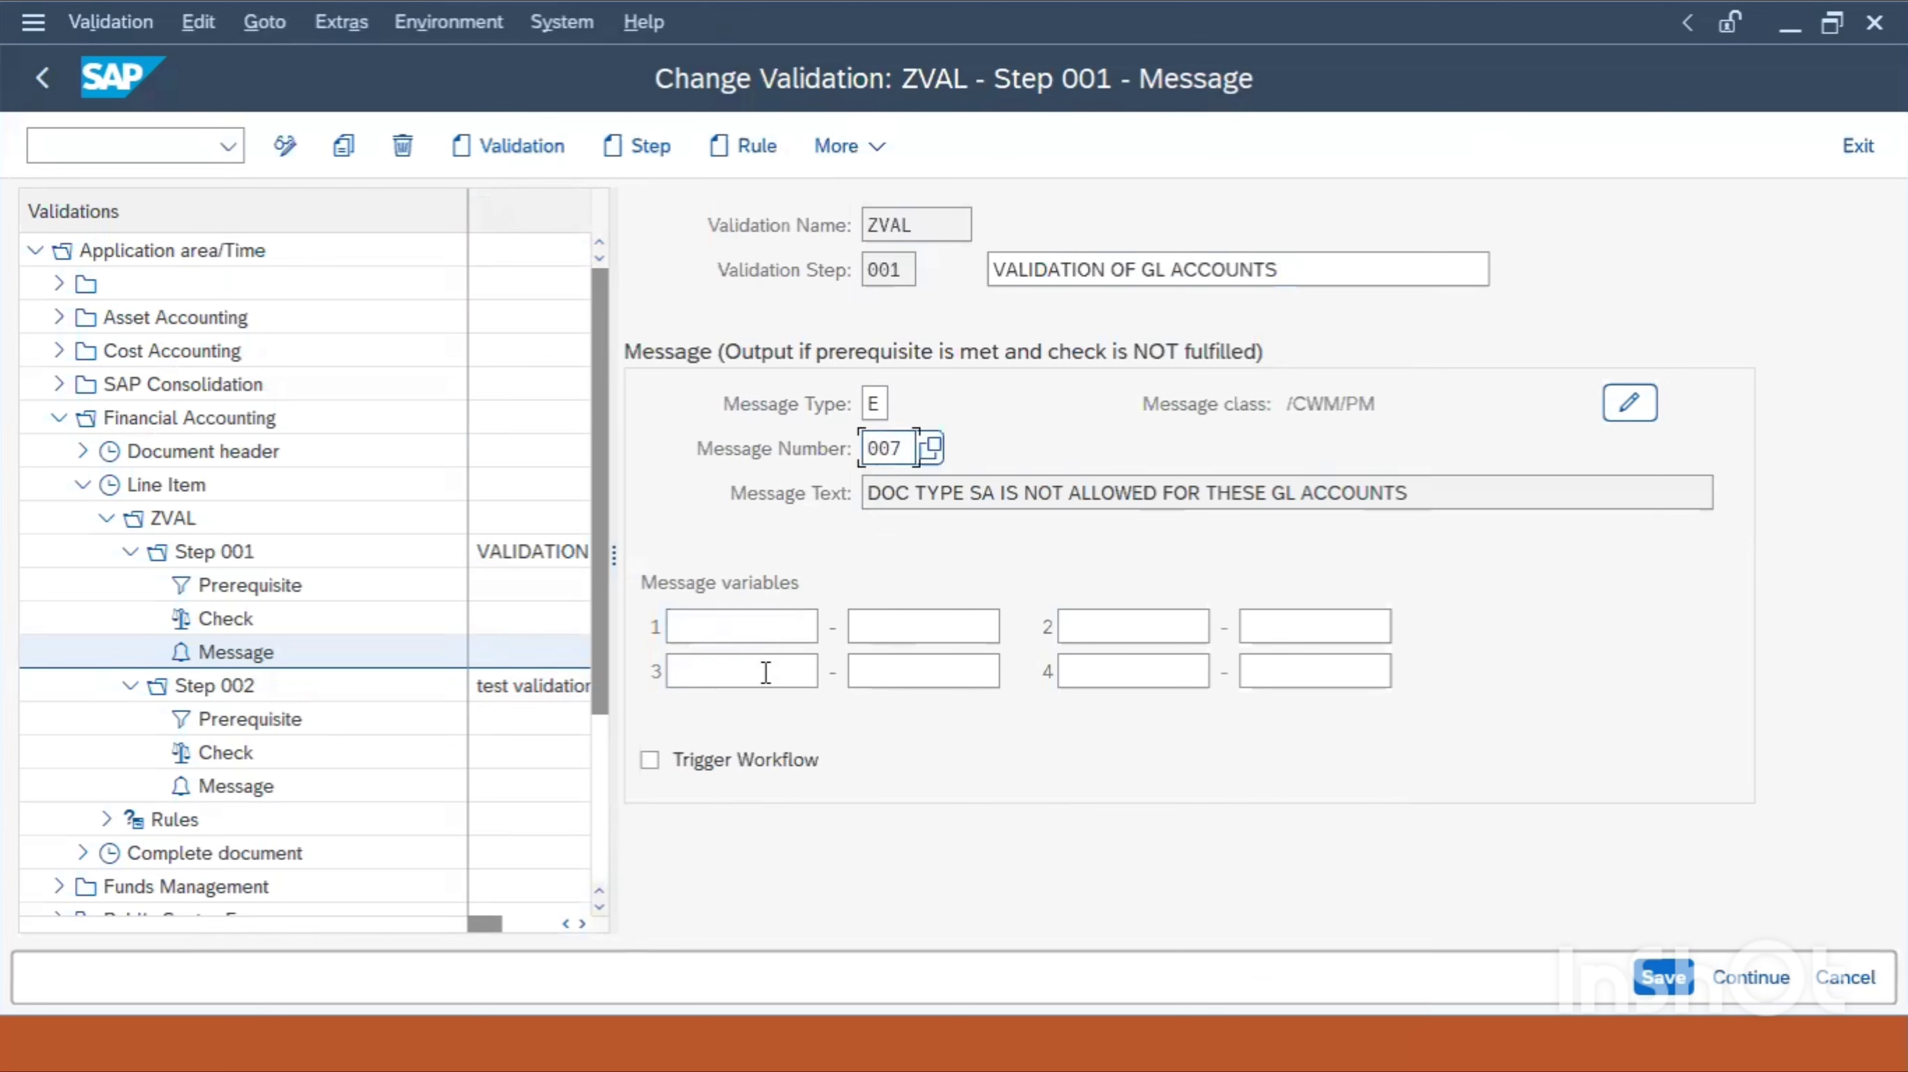
Set message variable 1 of Step 001 to table BKPF and field BLART
left_click(721, 640)
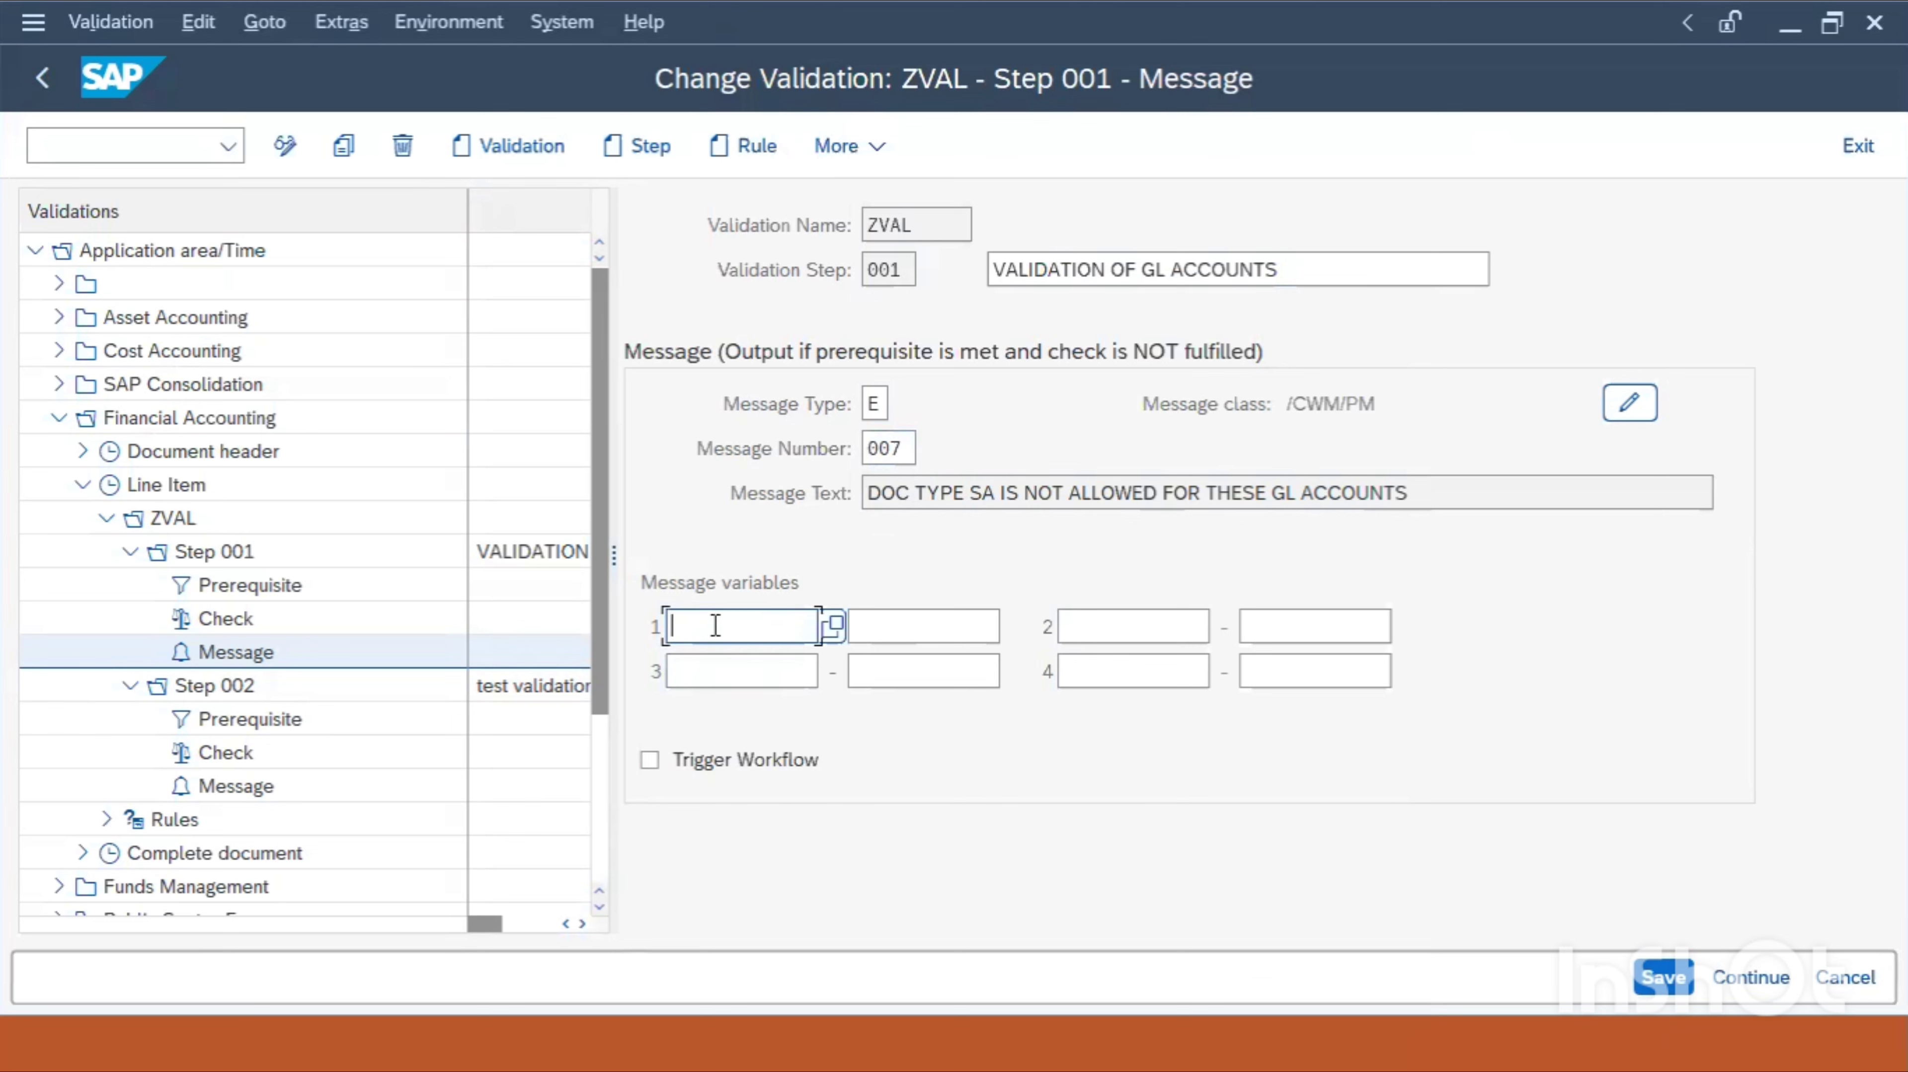
type("BKPD")
key("Tab")
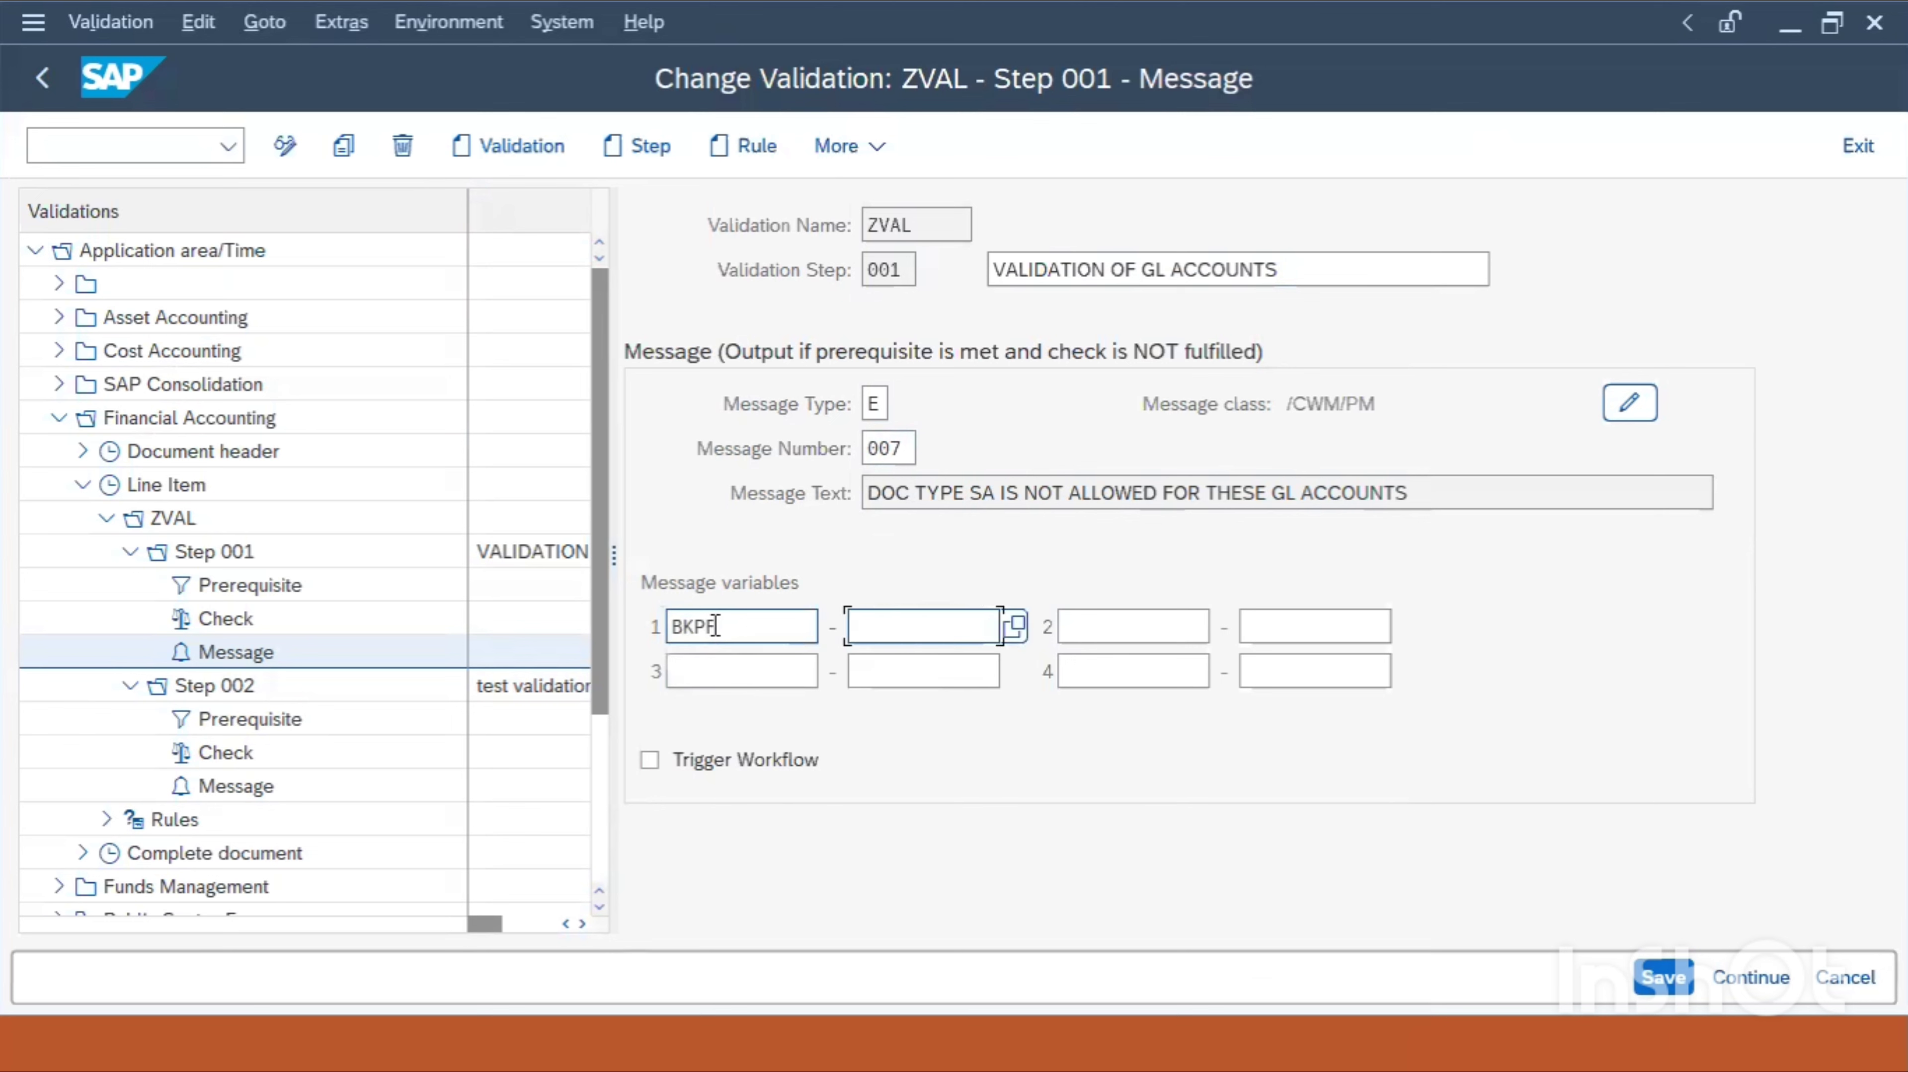
type("BL")
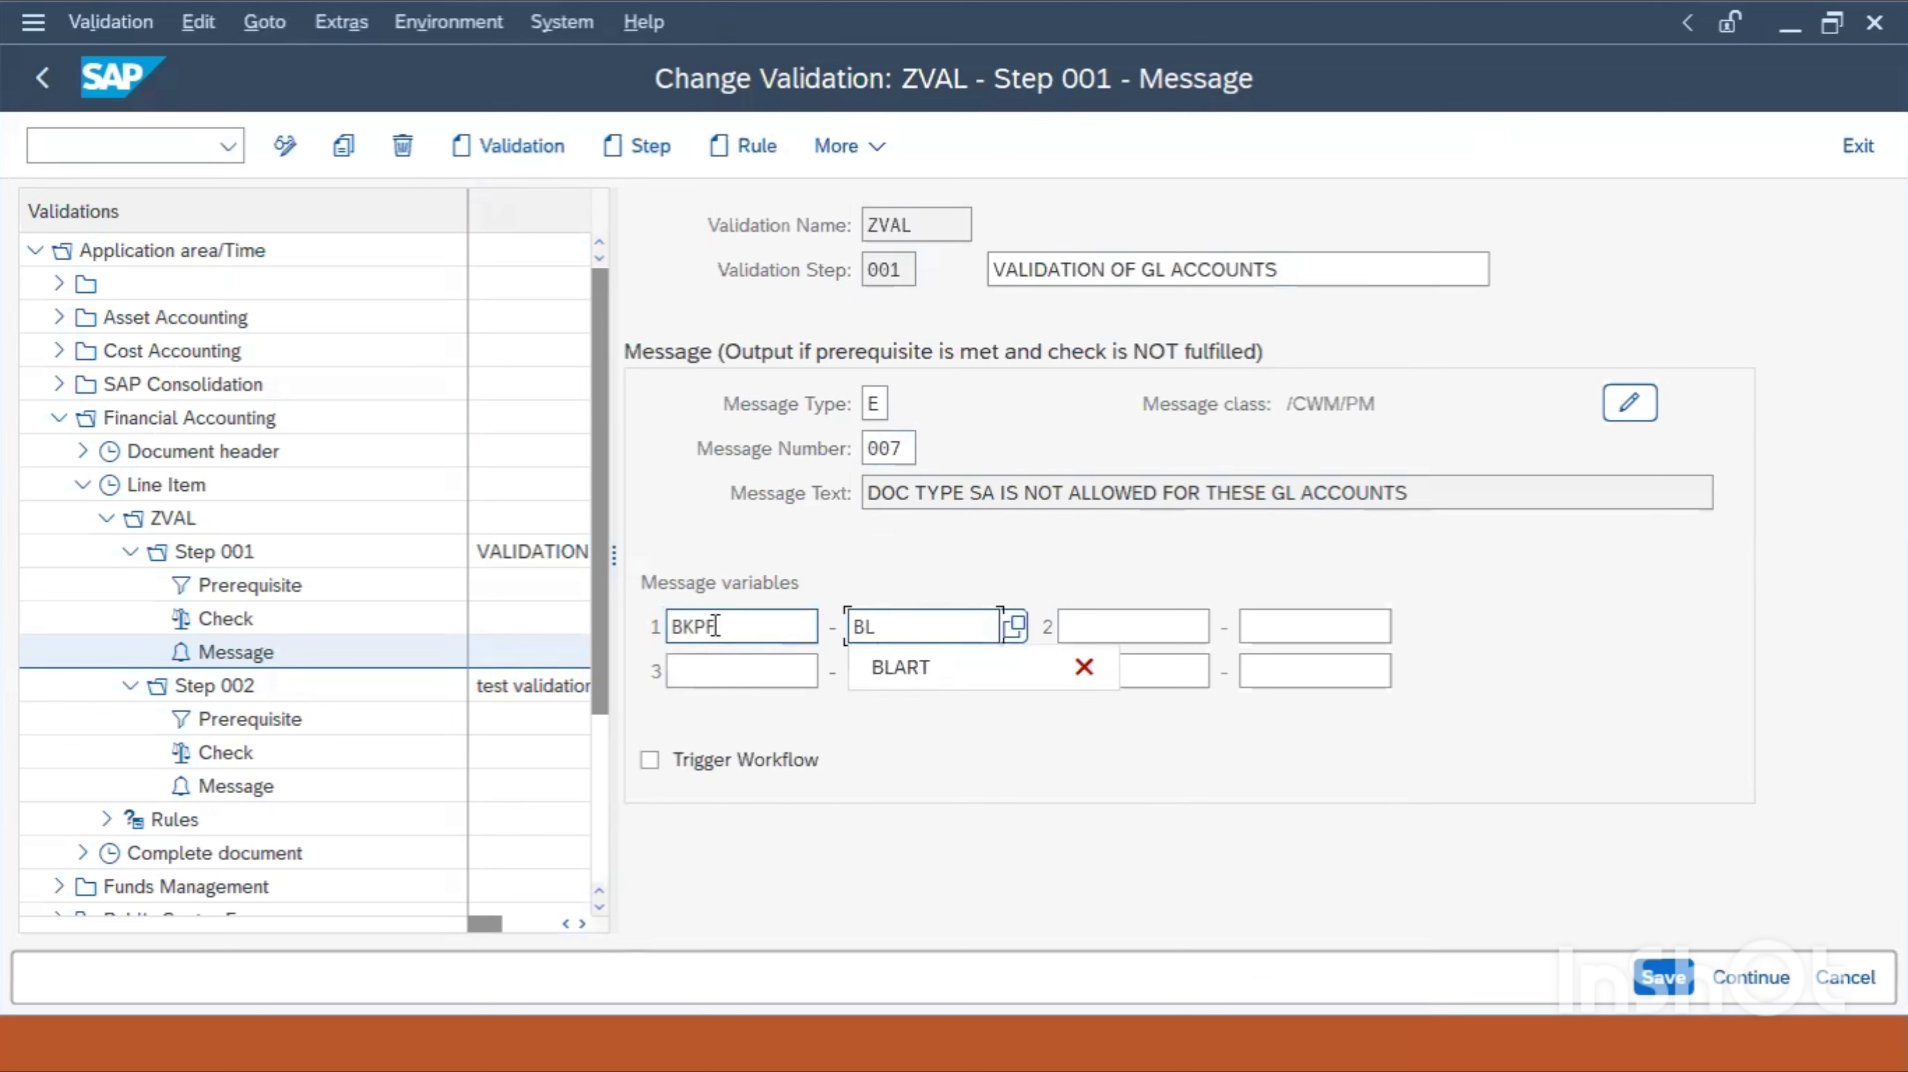
type("ART")
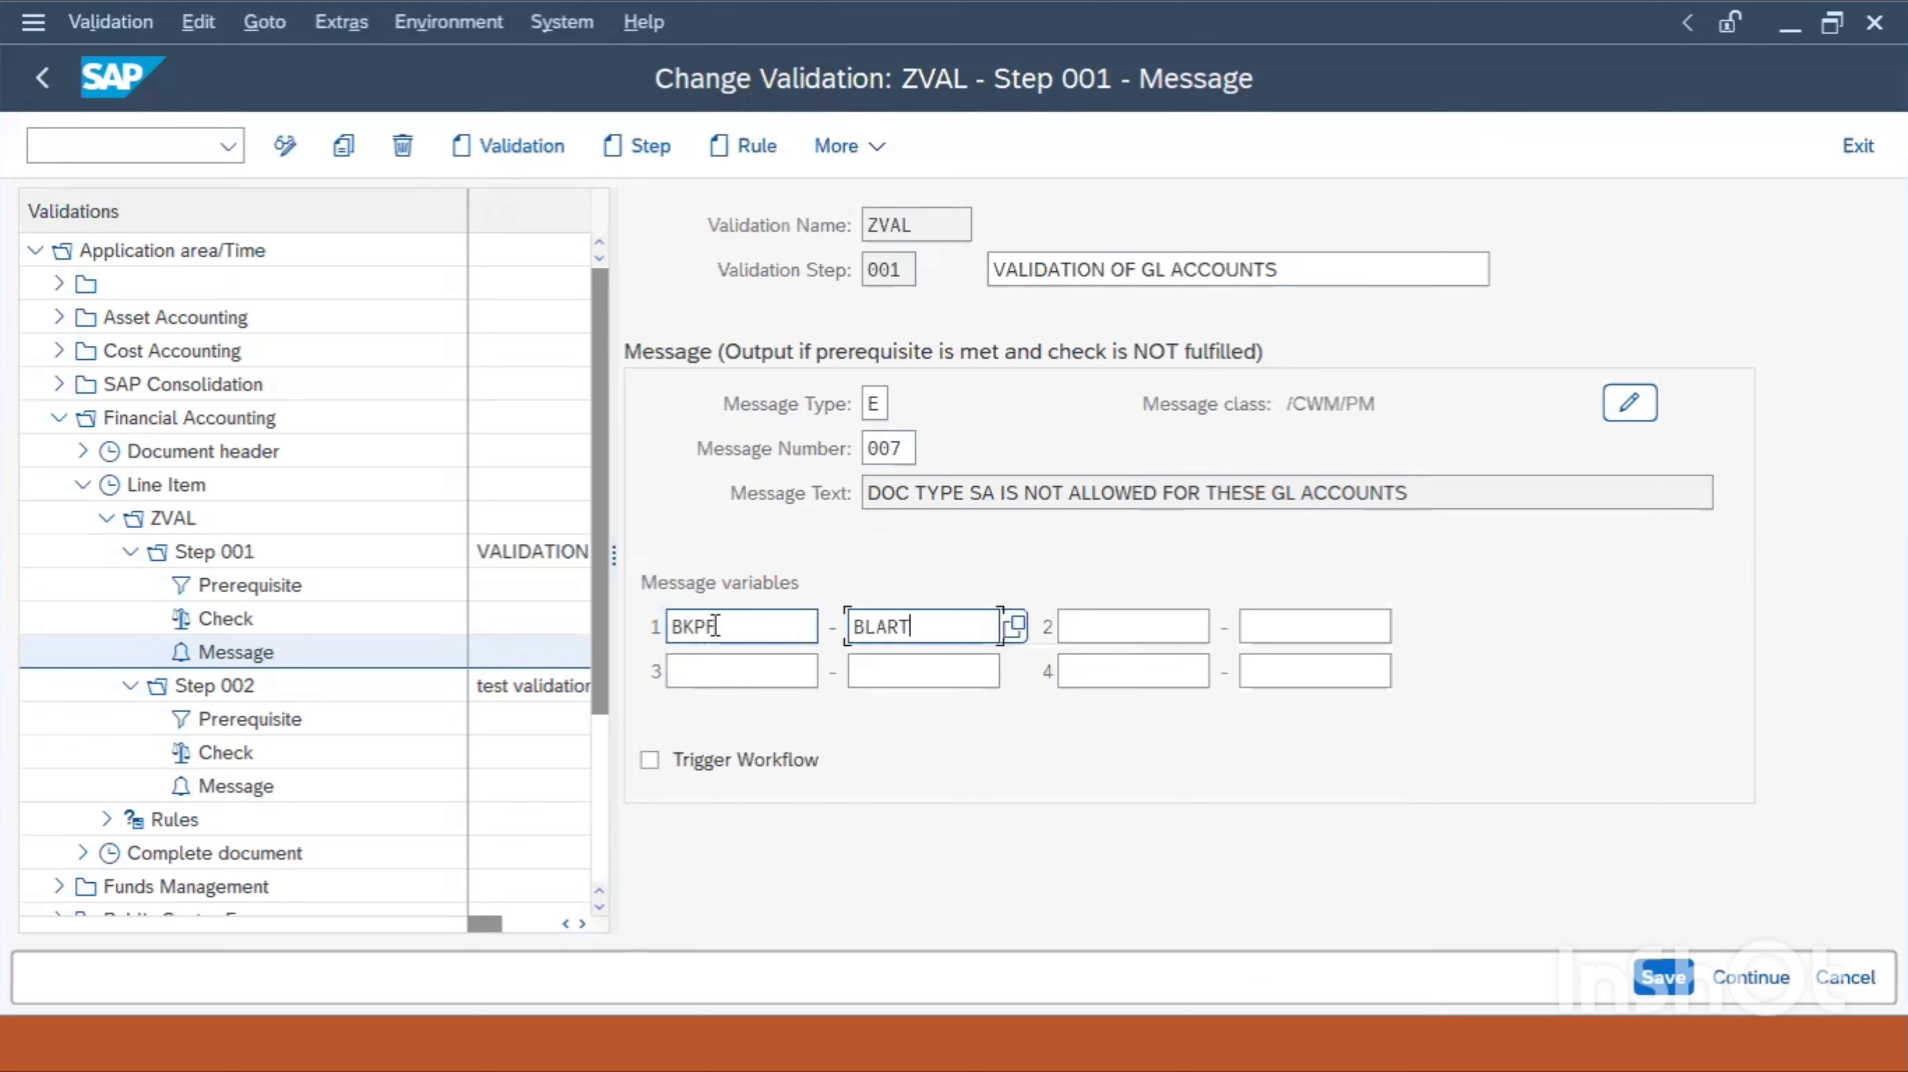
key("Tab")
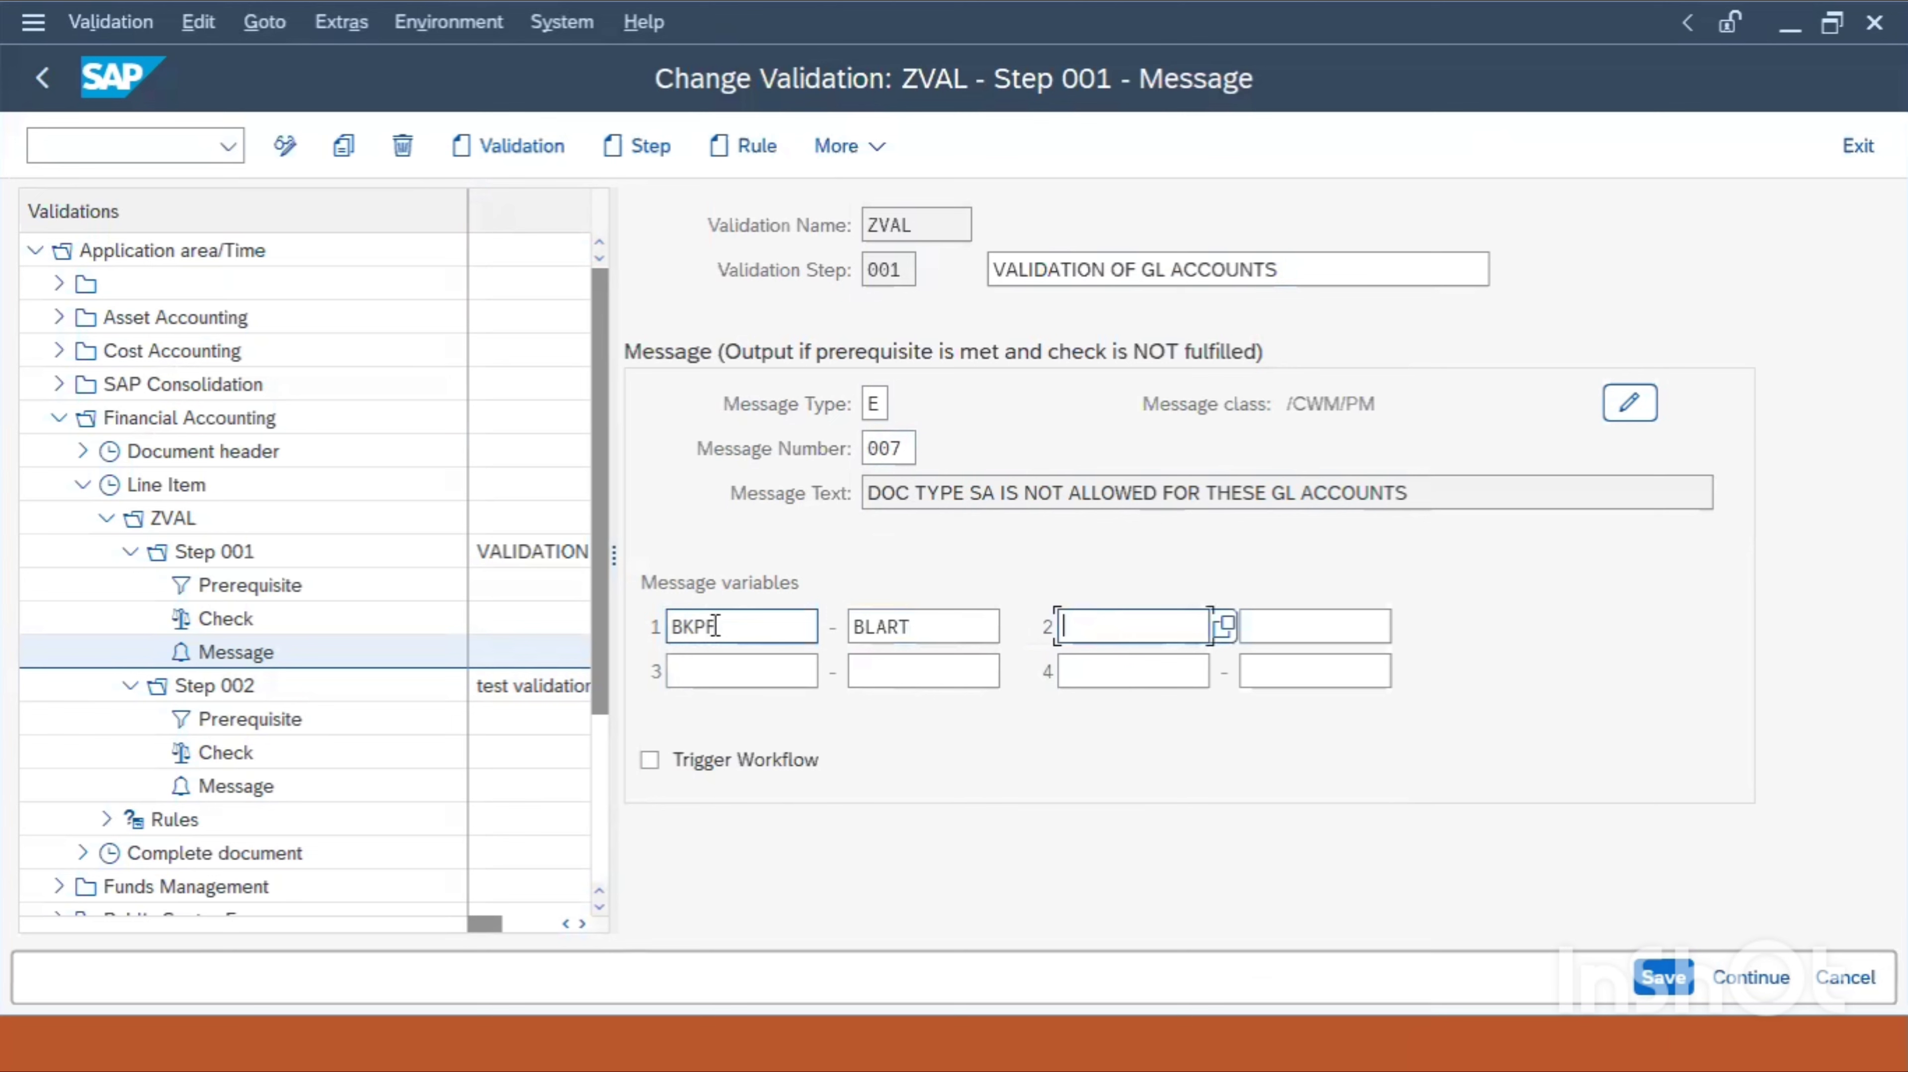
left_click(716, 626)
type("BSE")
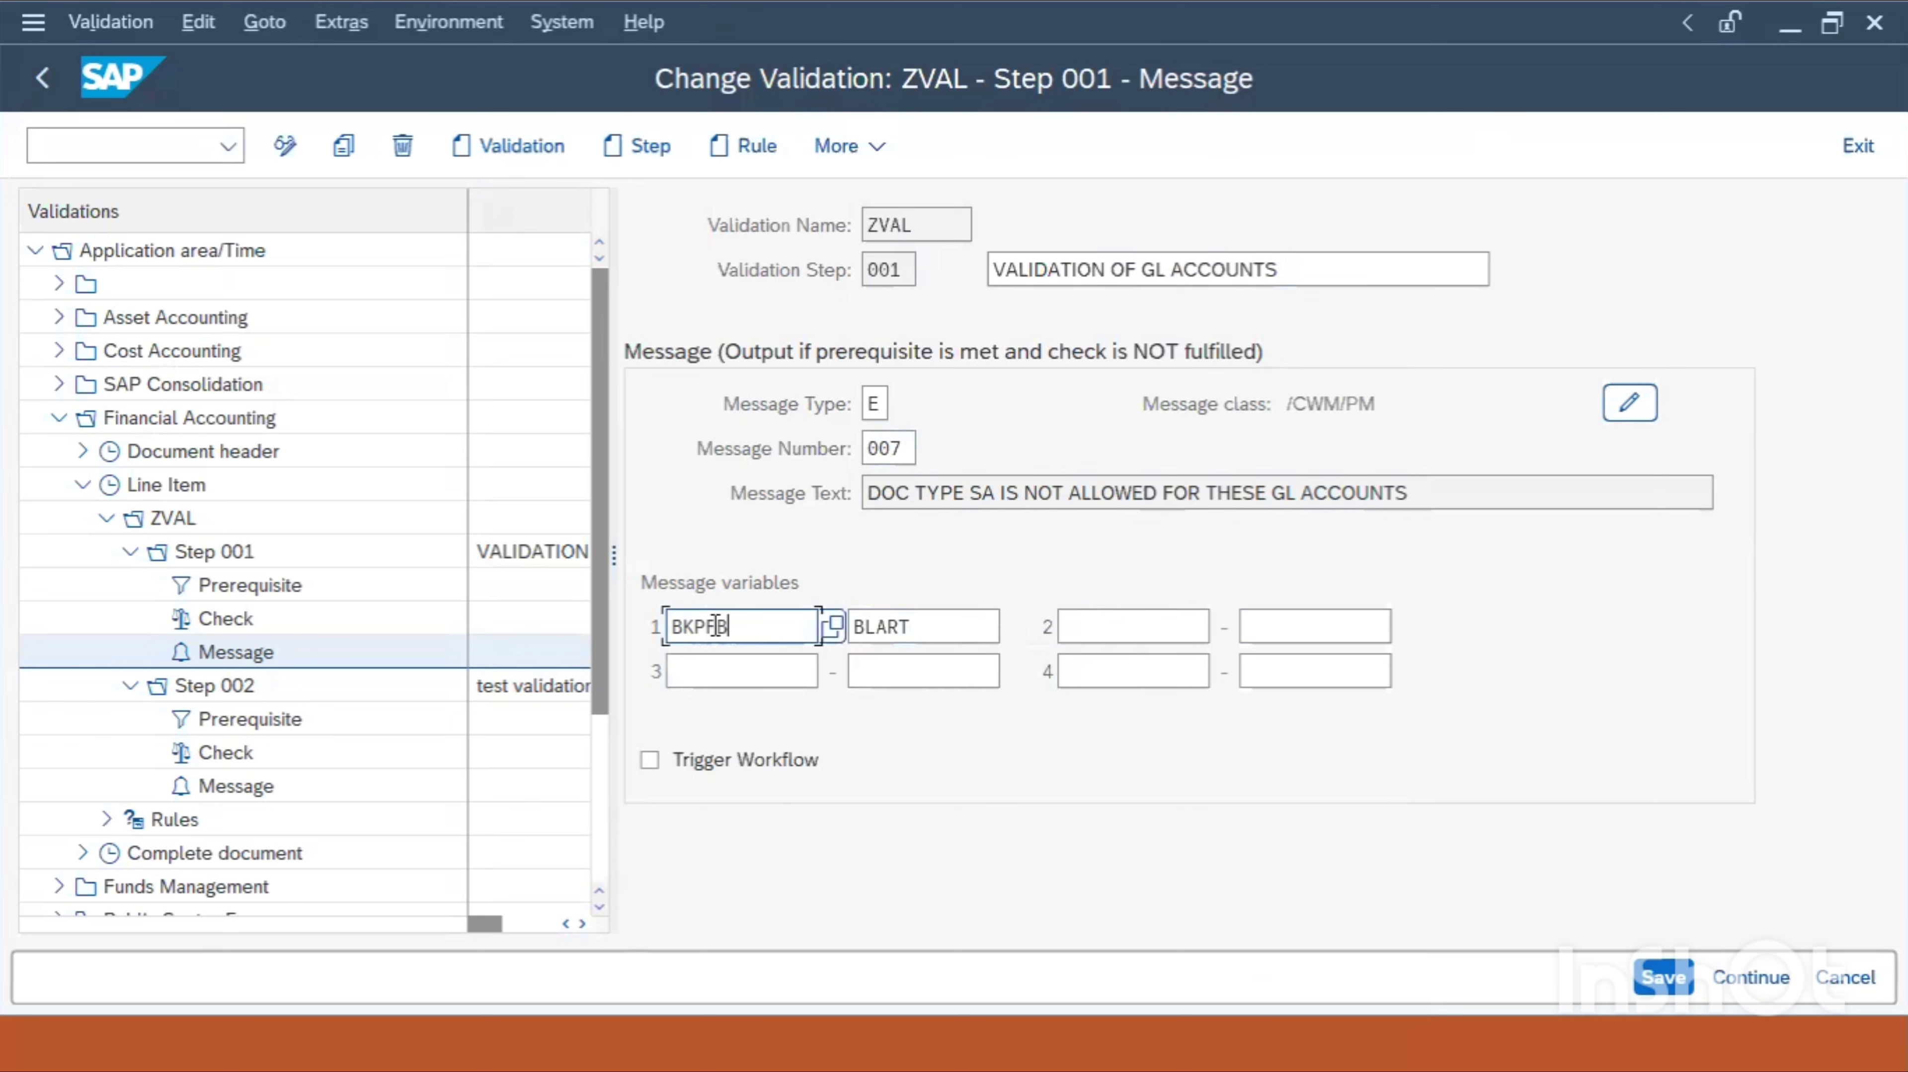
key("BackSpace")
key("BackSpace")
key("BackSpace")
Set message variable 2 of Step 001 to table BSEG and field HKONT and save the validation
key("Tab")
key("Tab")
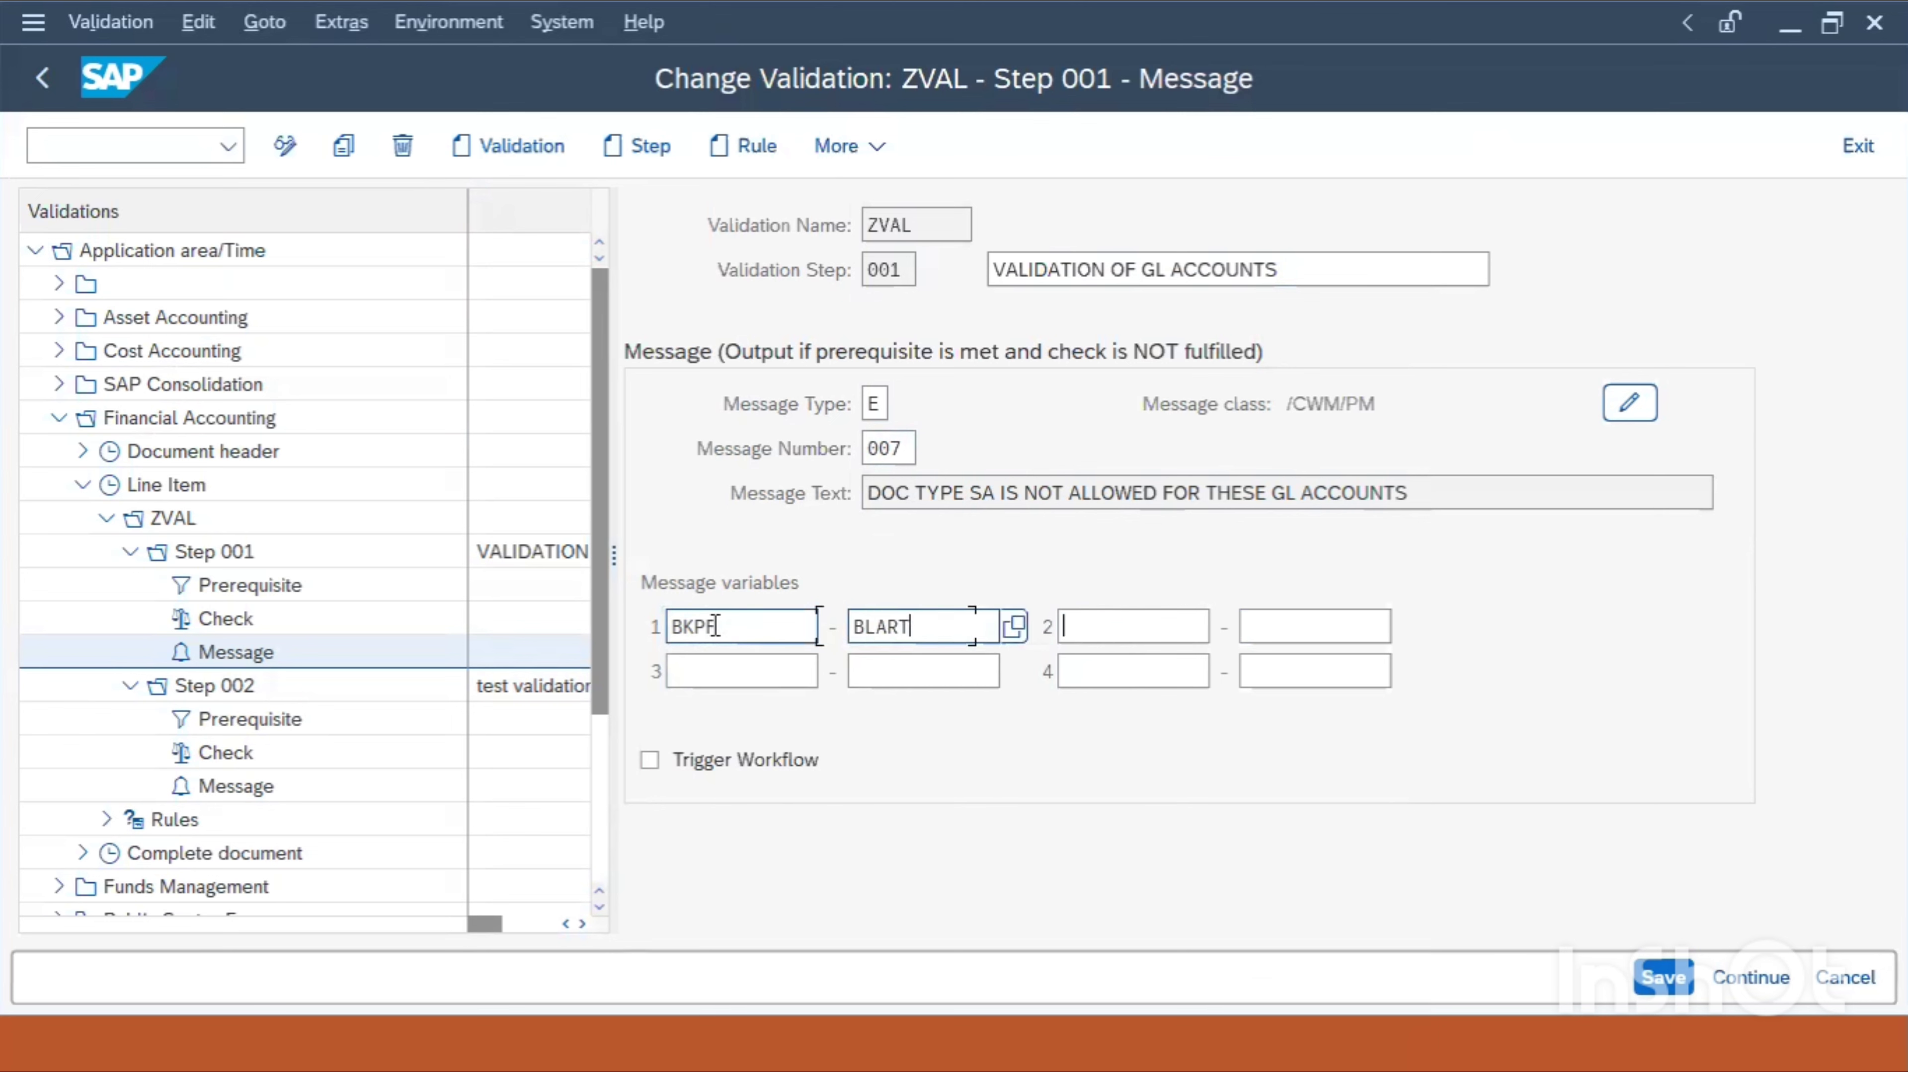
type("BSEG")
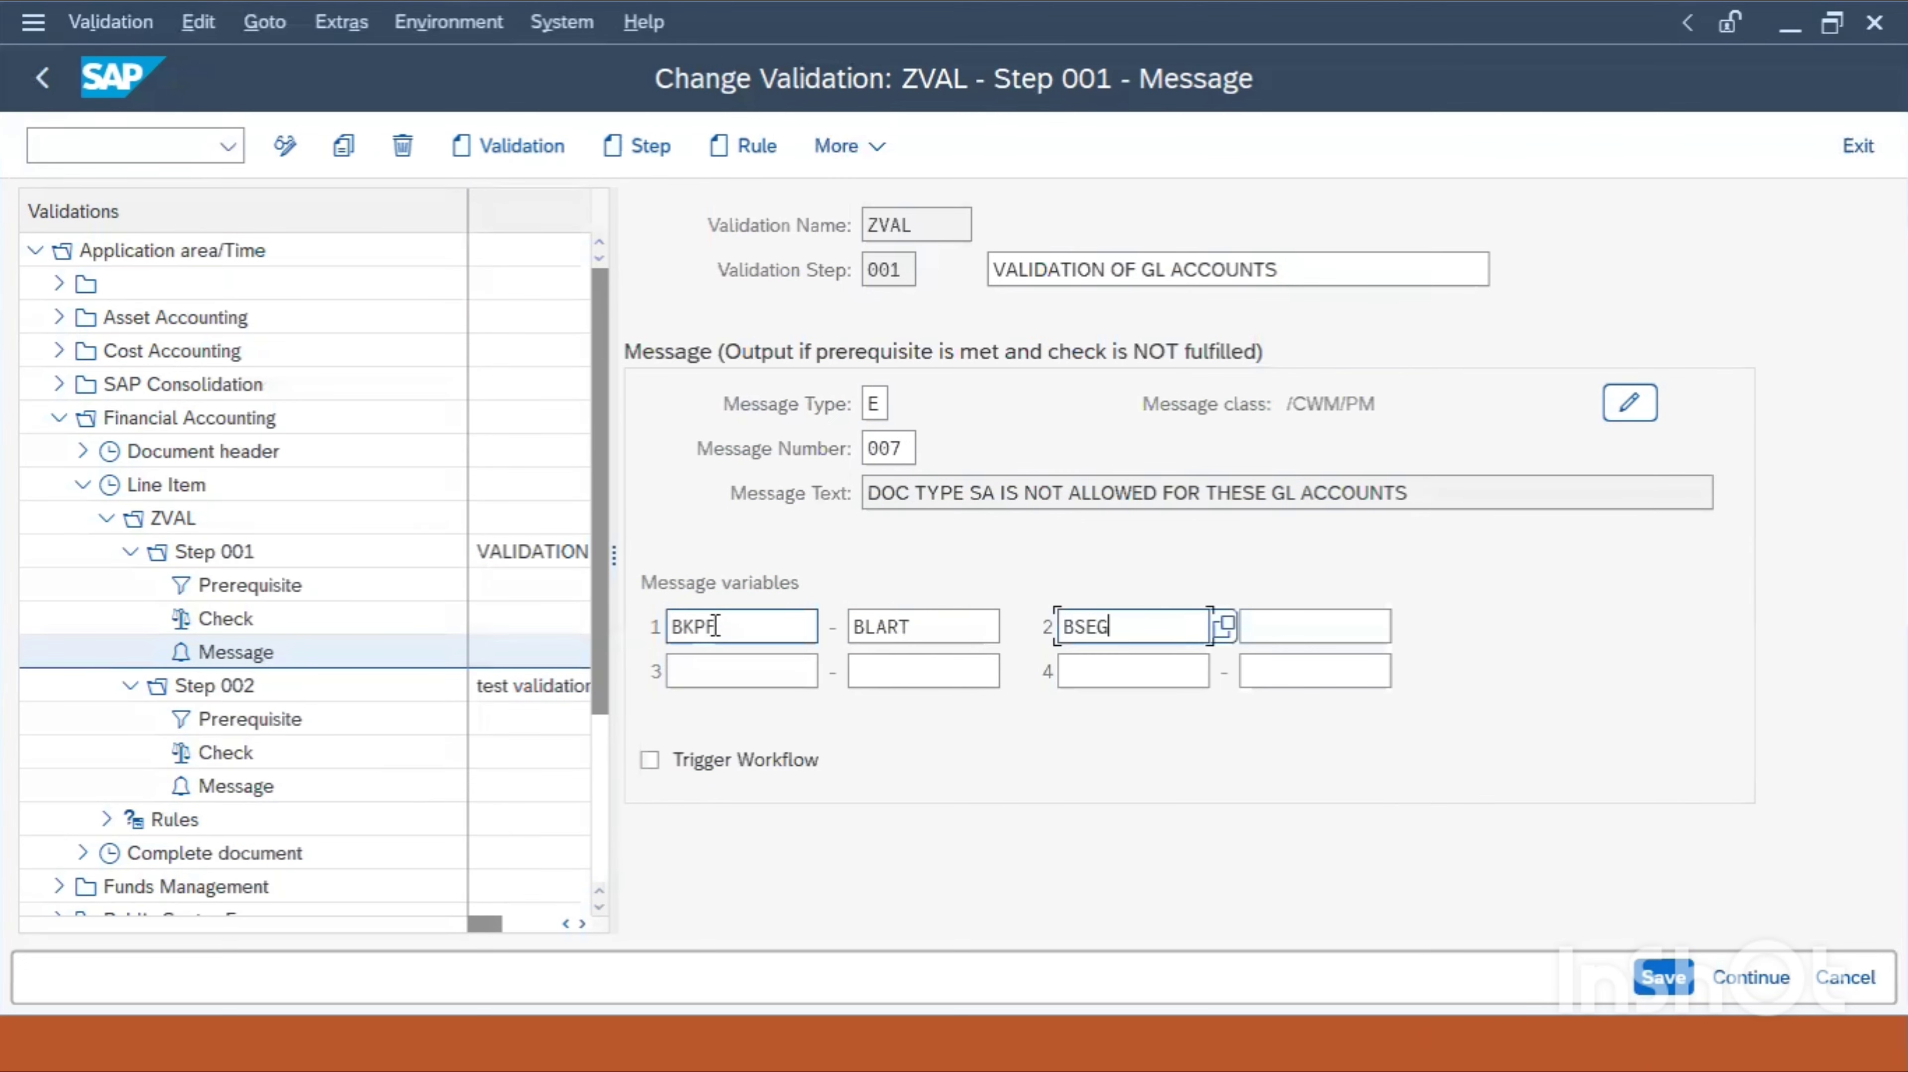
key("Tab")
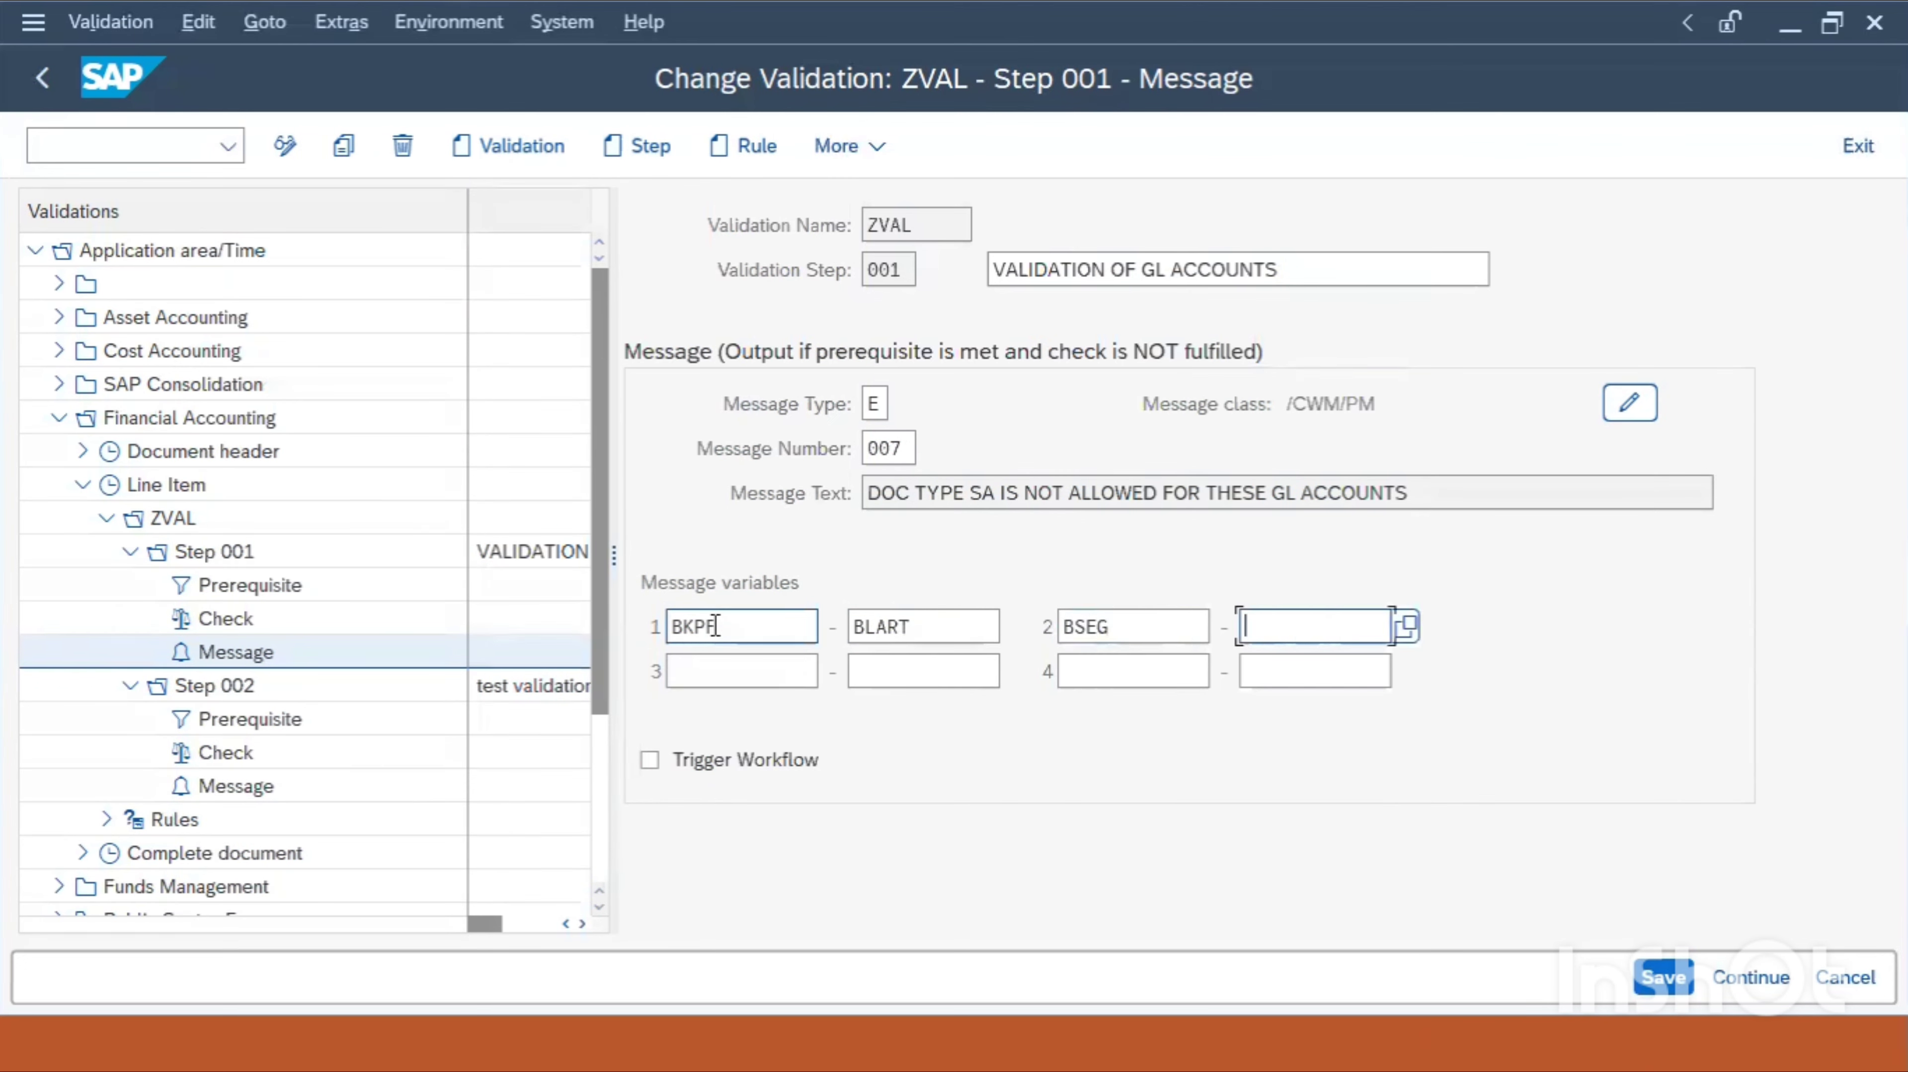
type("HKONT")
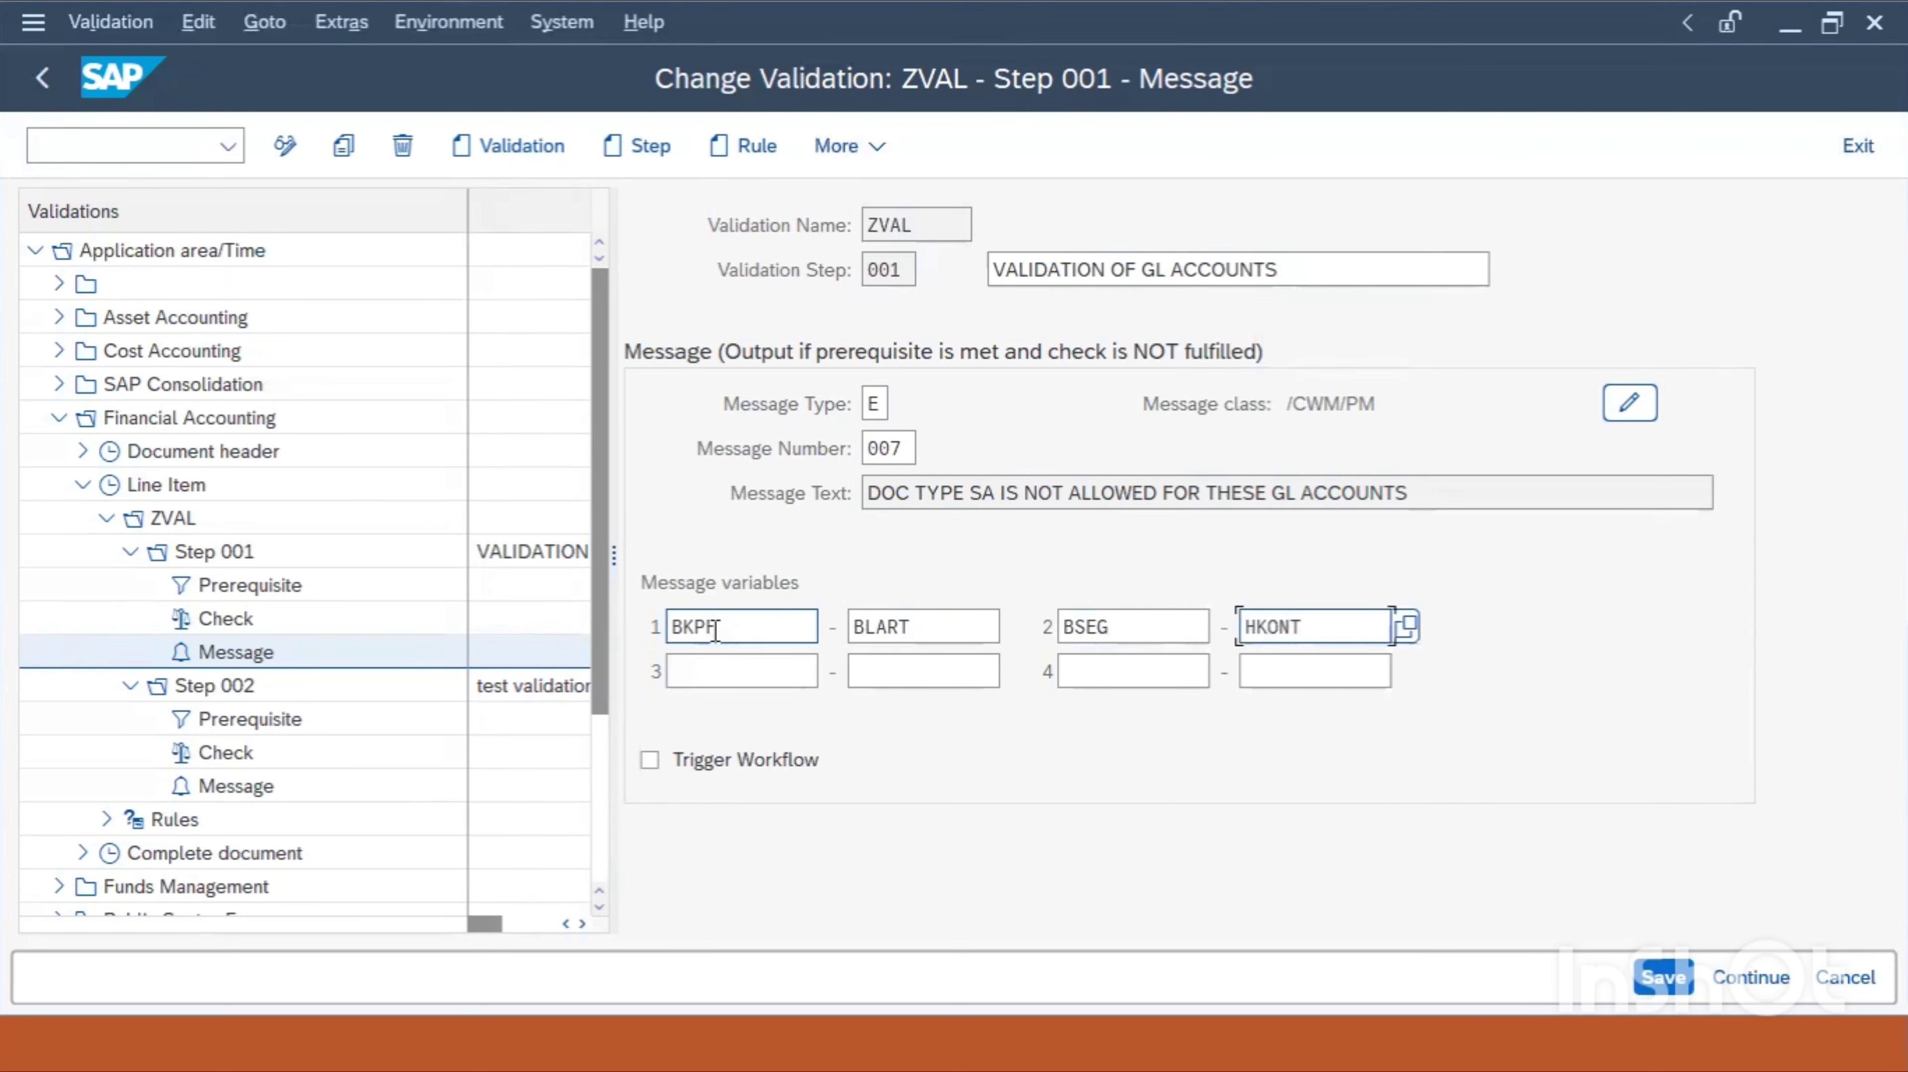
left_click(1639, 977)
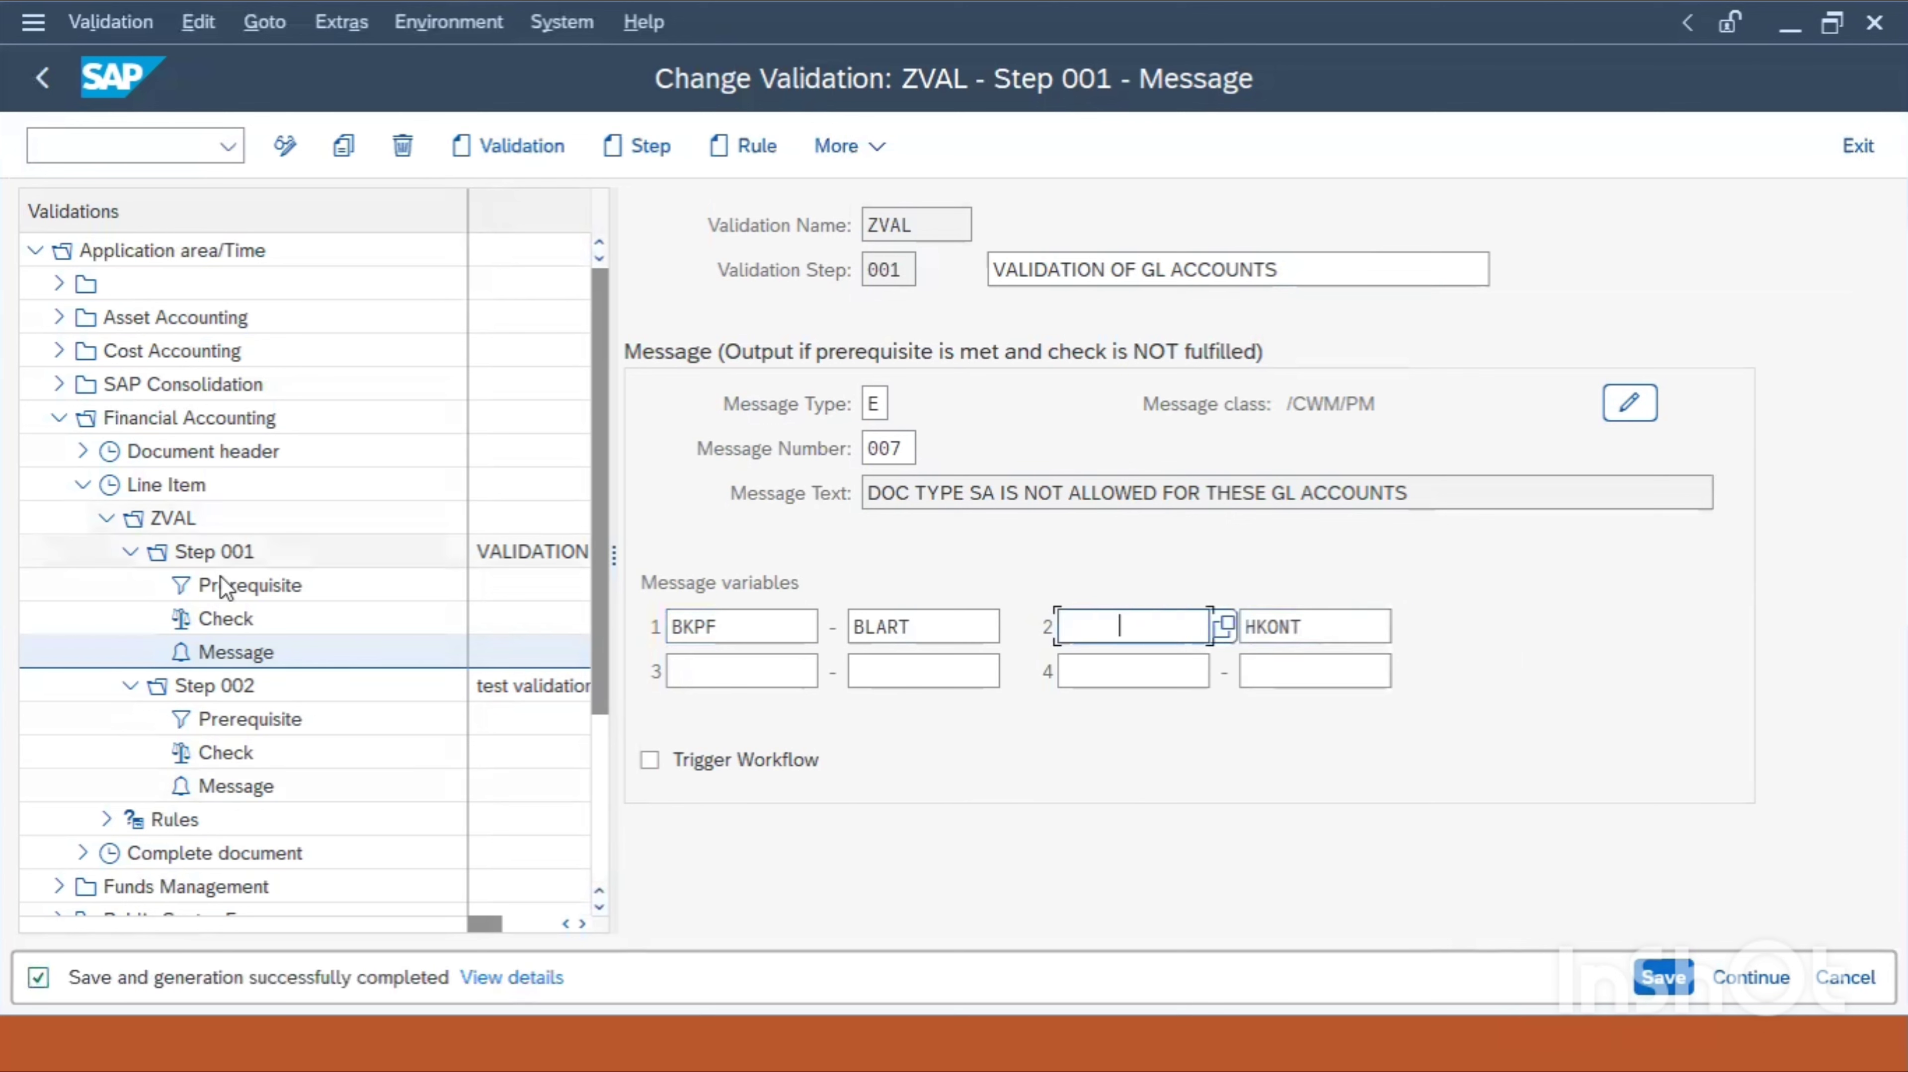
Review the prerequisite, check and message definitions of validation ZVAL Step 001 one after another
double_click(220, 592)
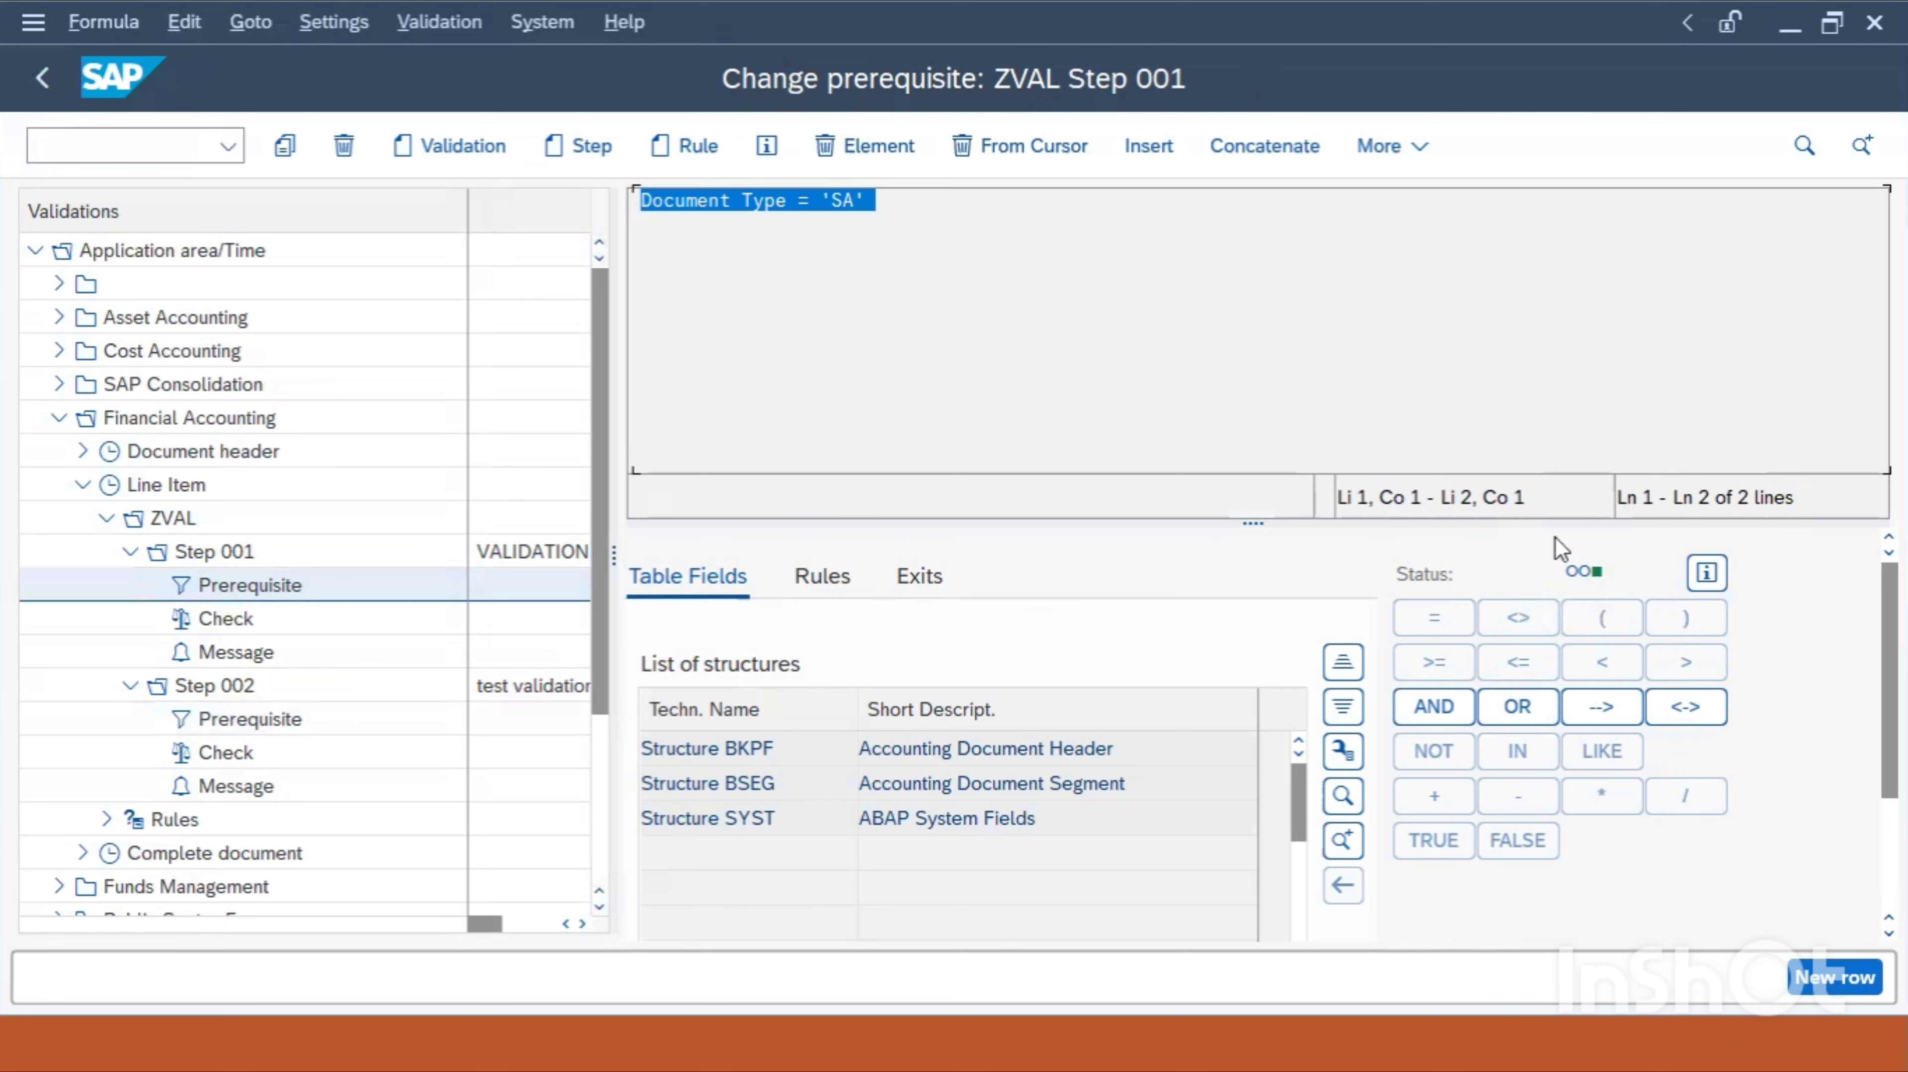
mouse_move(1596, 586)
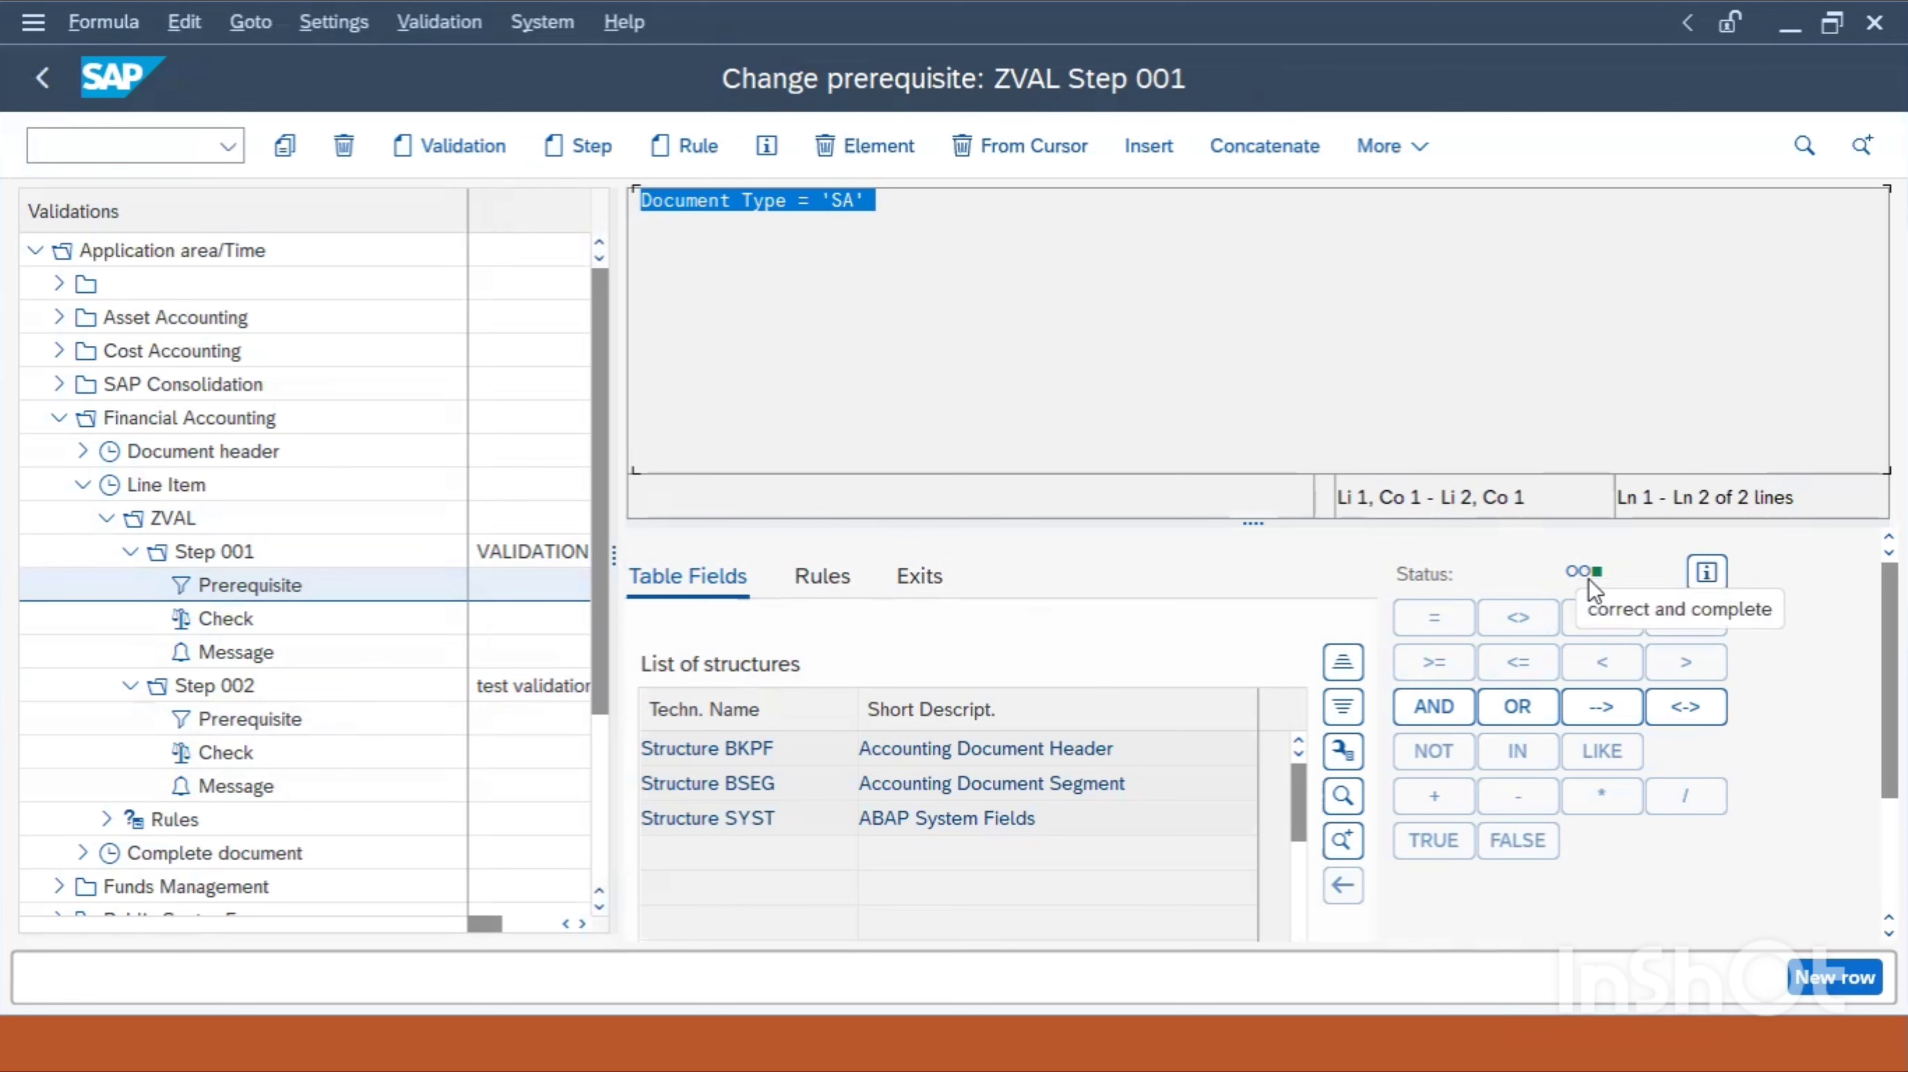
left_click(204, 620)
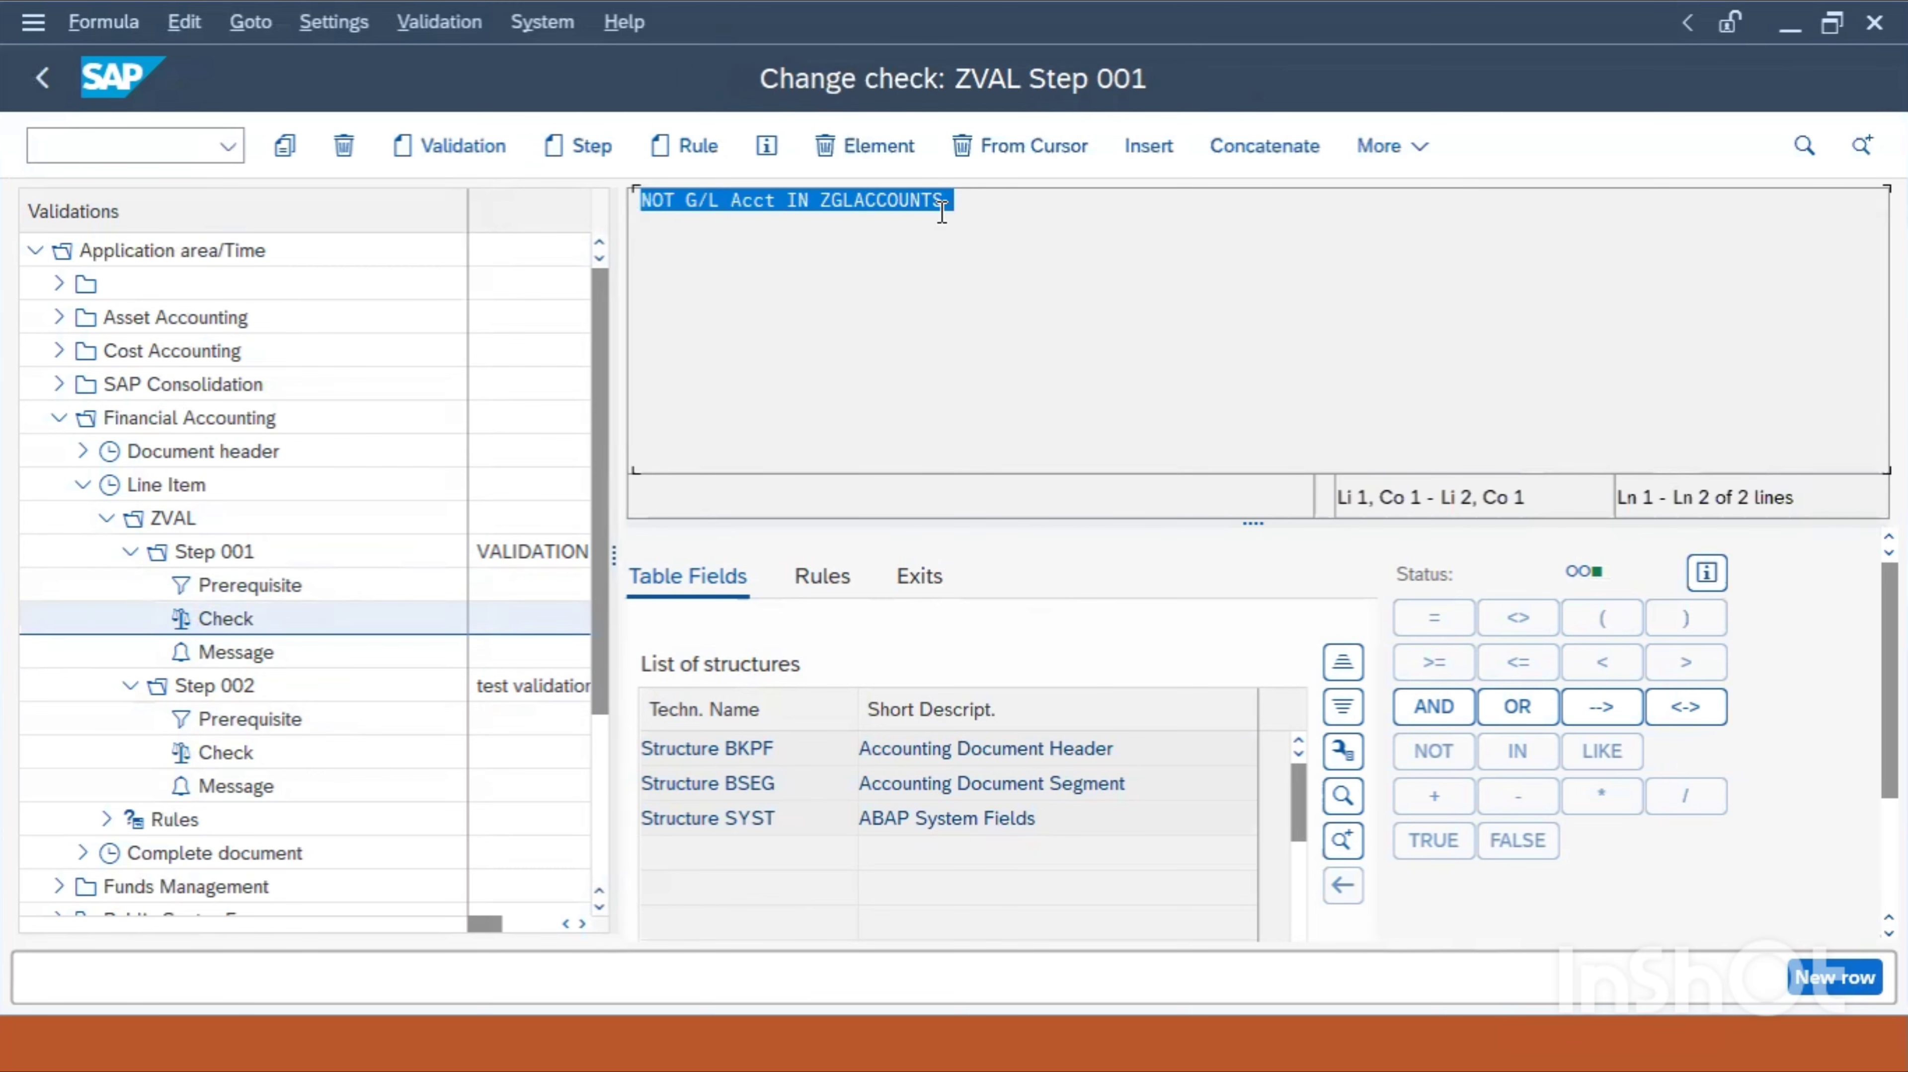
left_click(237, 655)
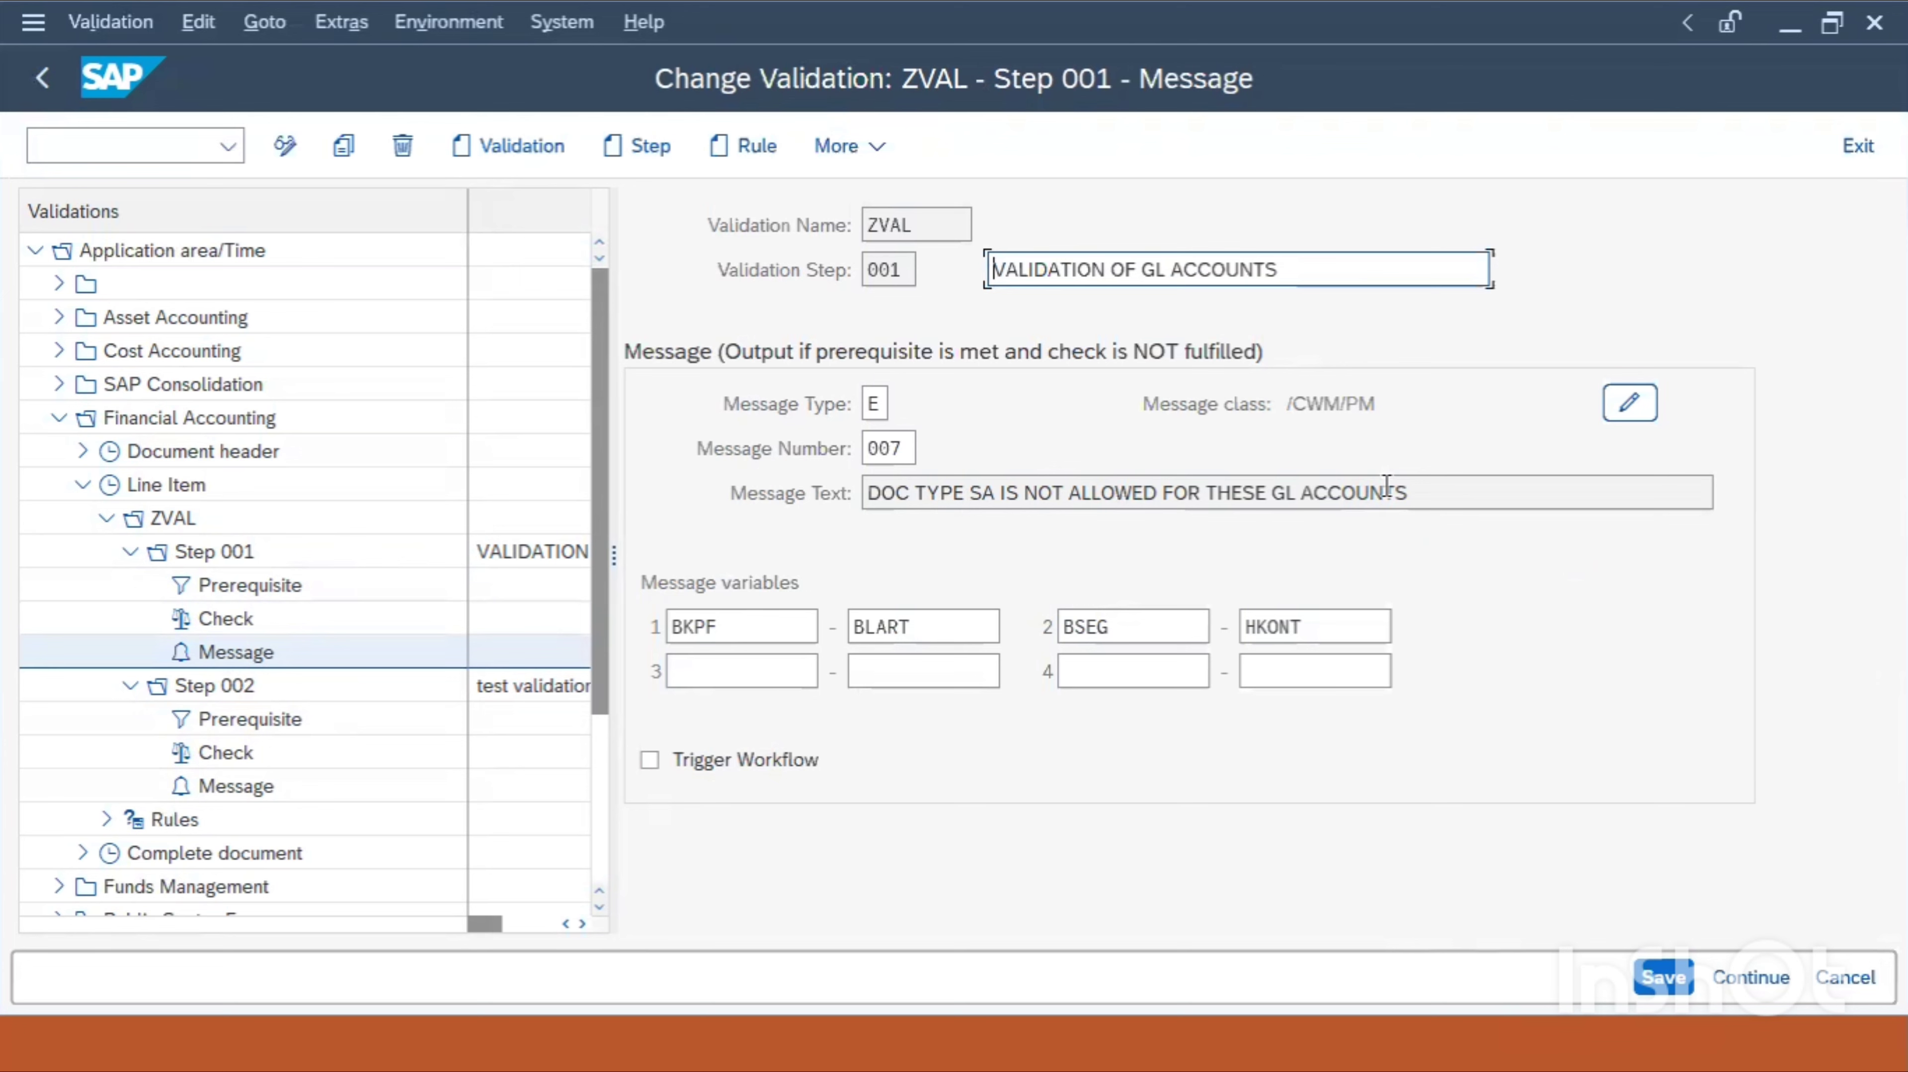
Review the overview of Step 001 down to its message and save the validation again
left_click(234, 554)
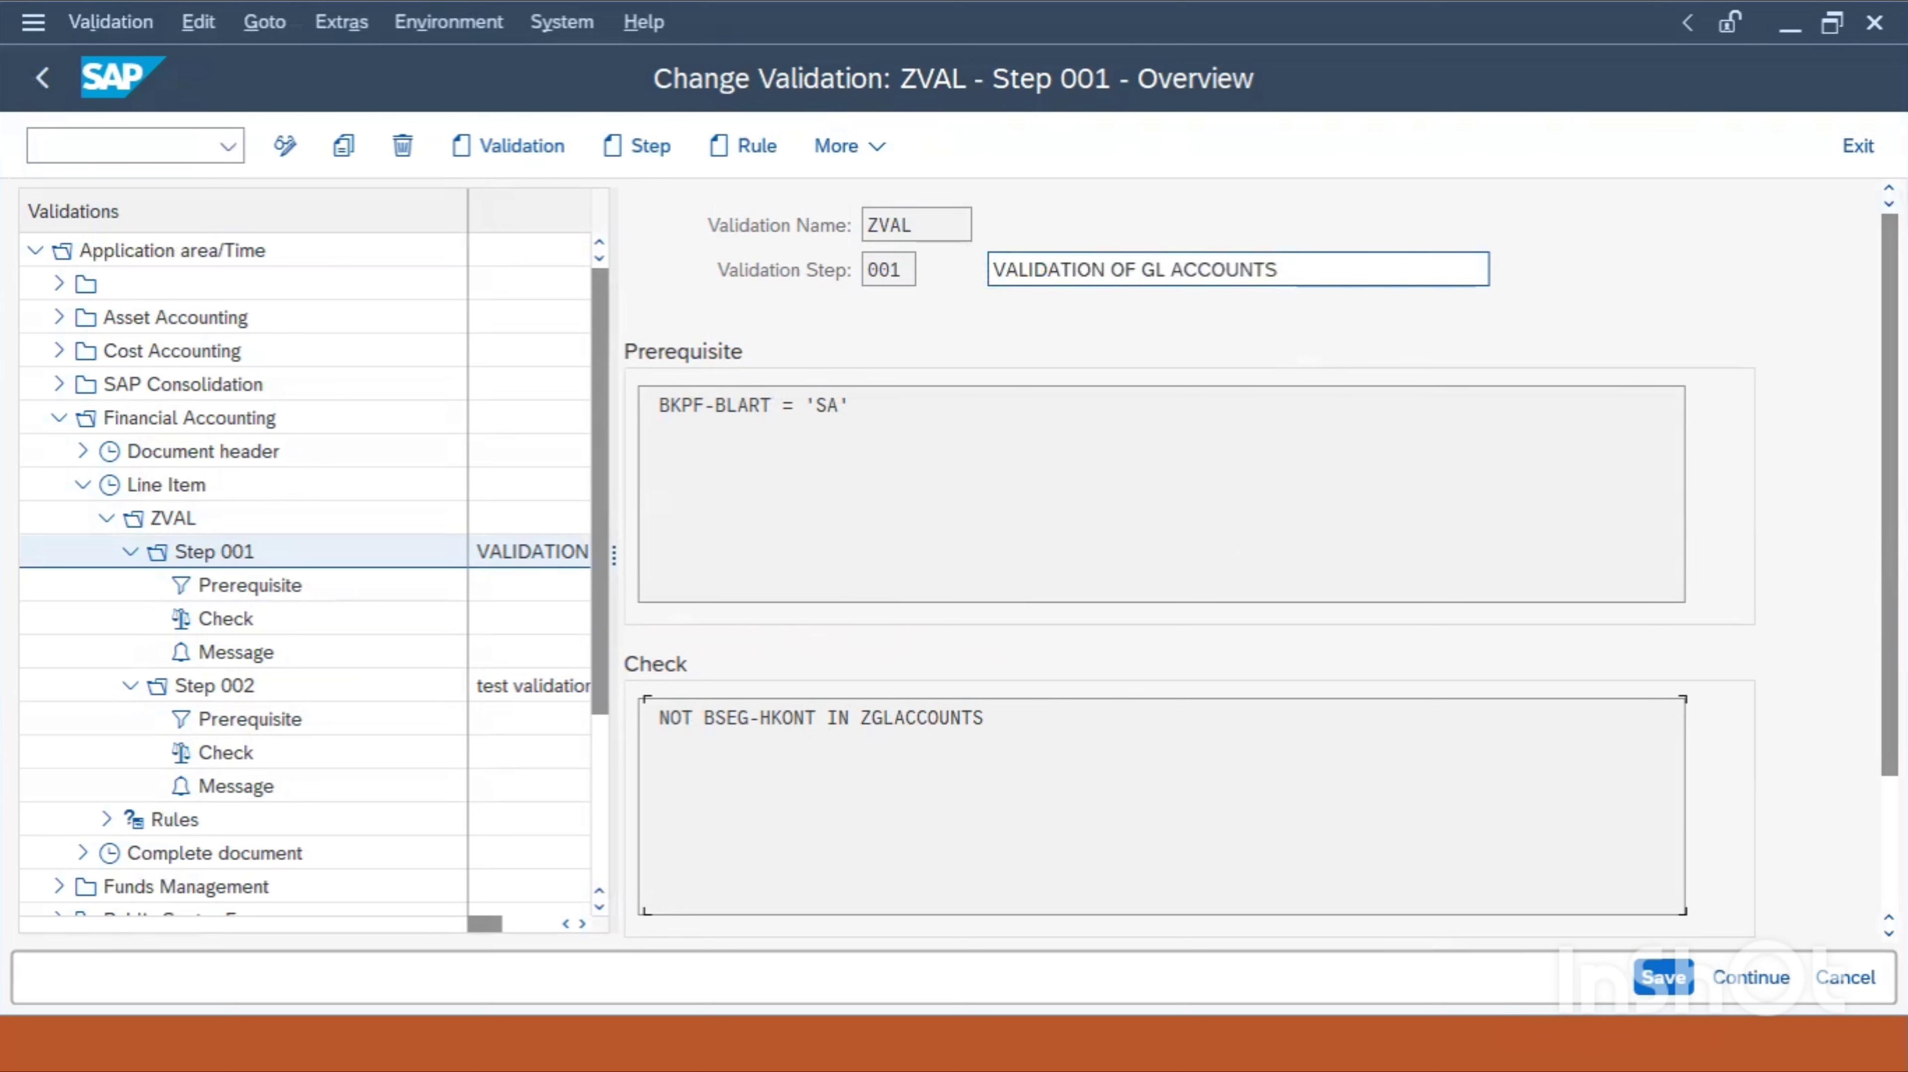
scroll(1815, 892, "down", 5)
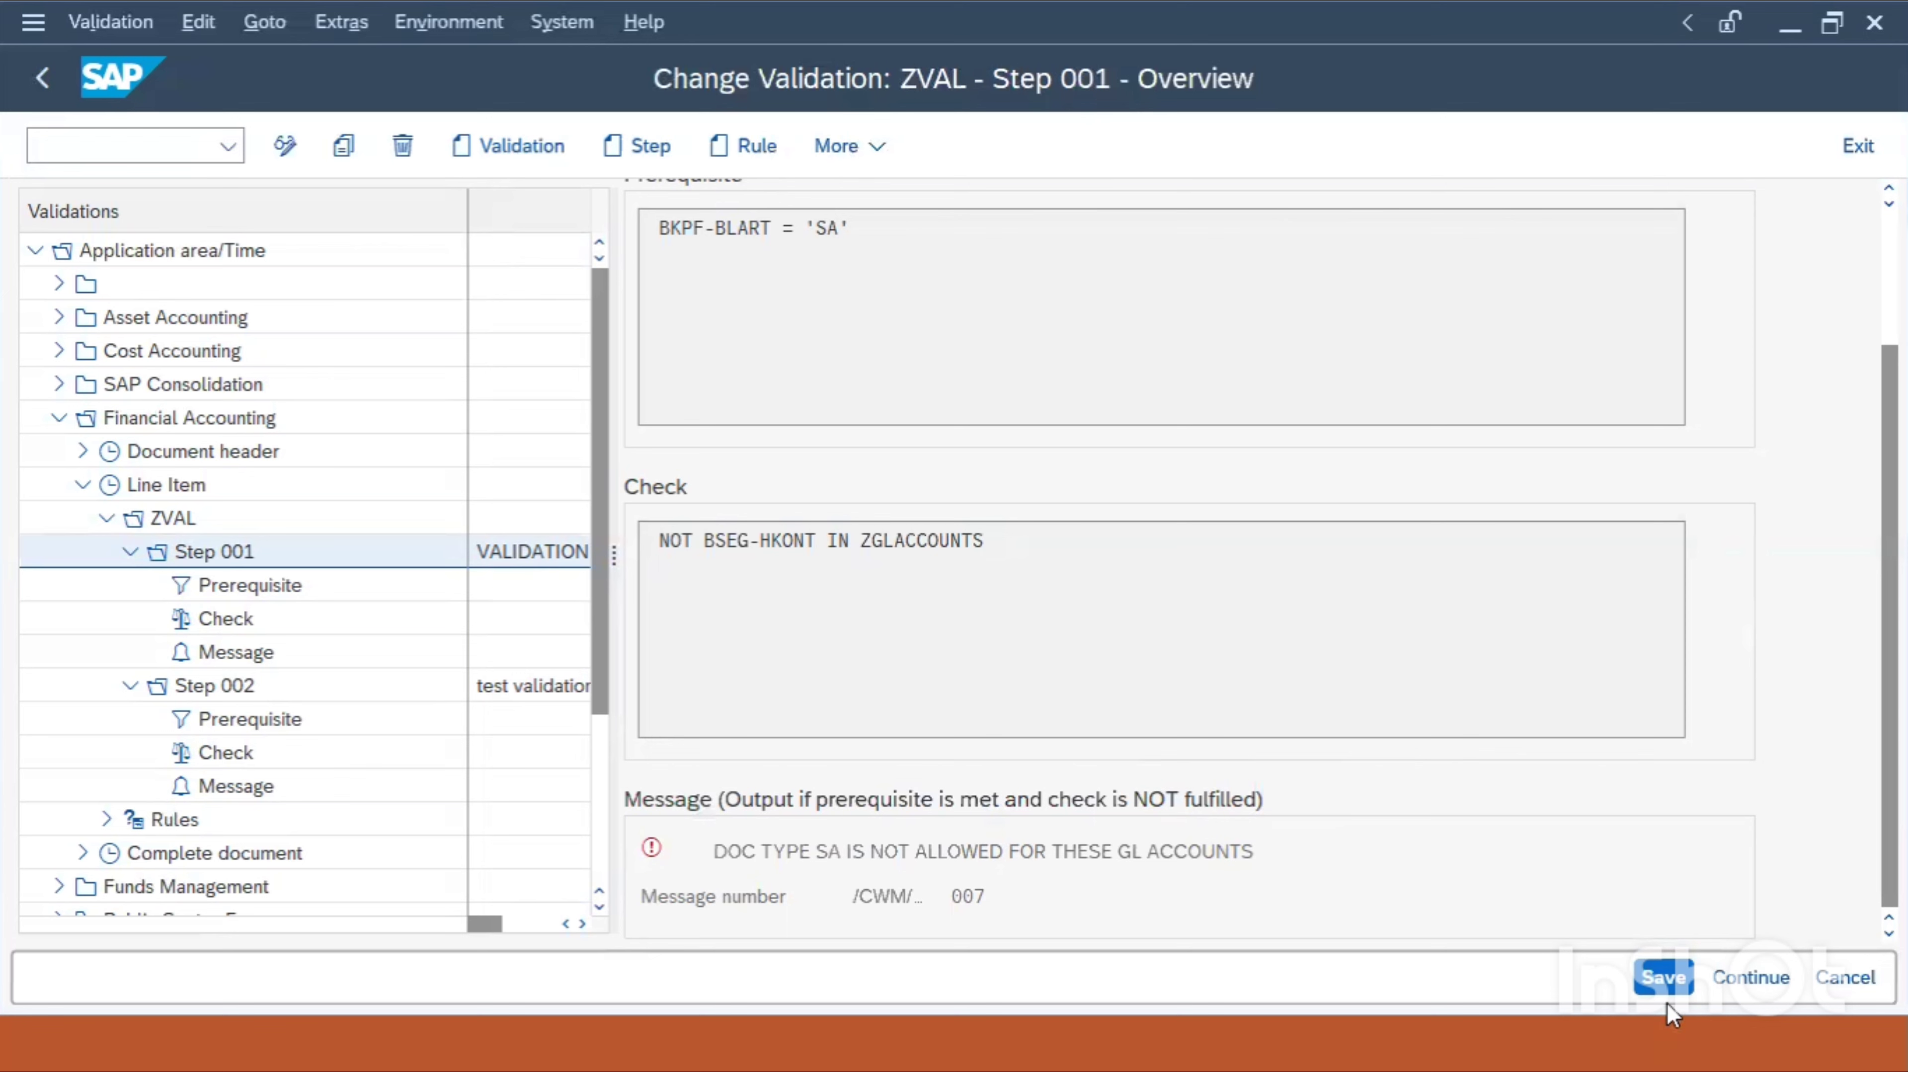
left_click(1664, 976)
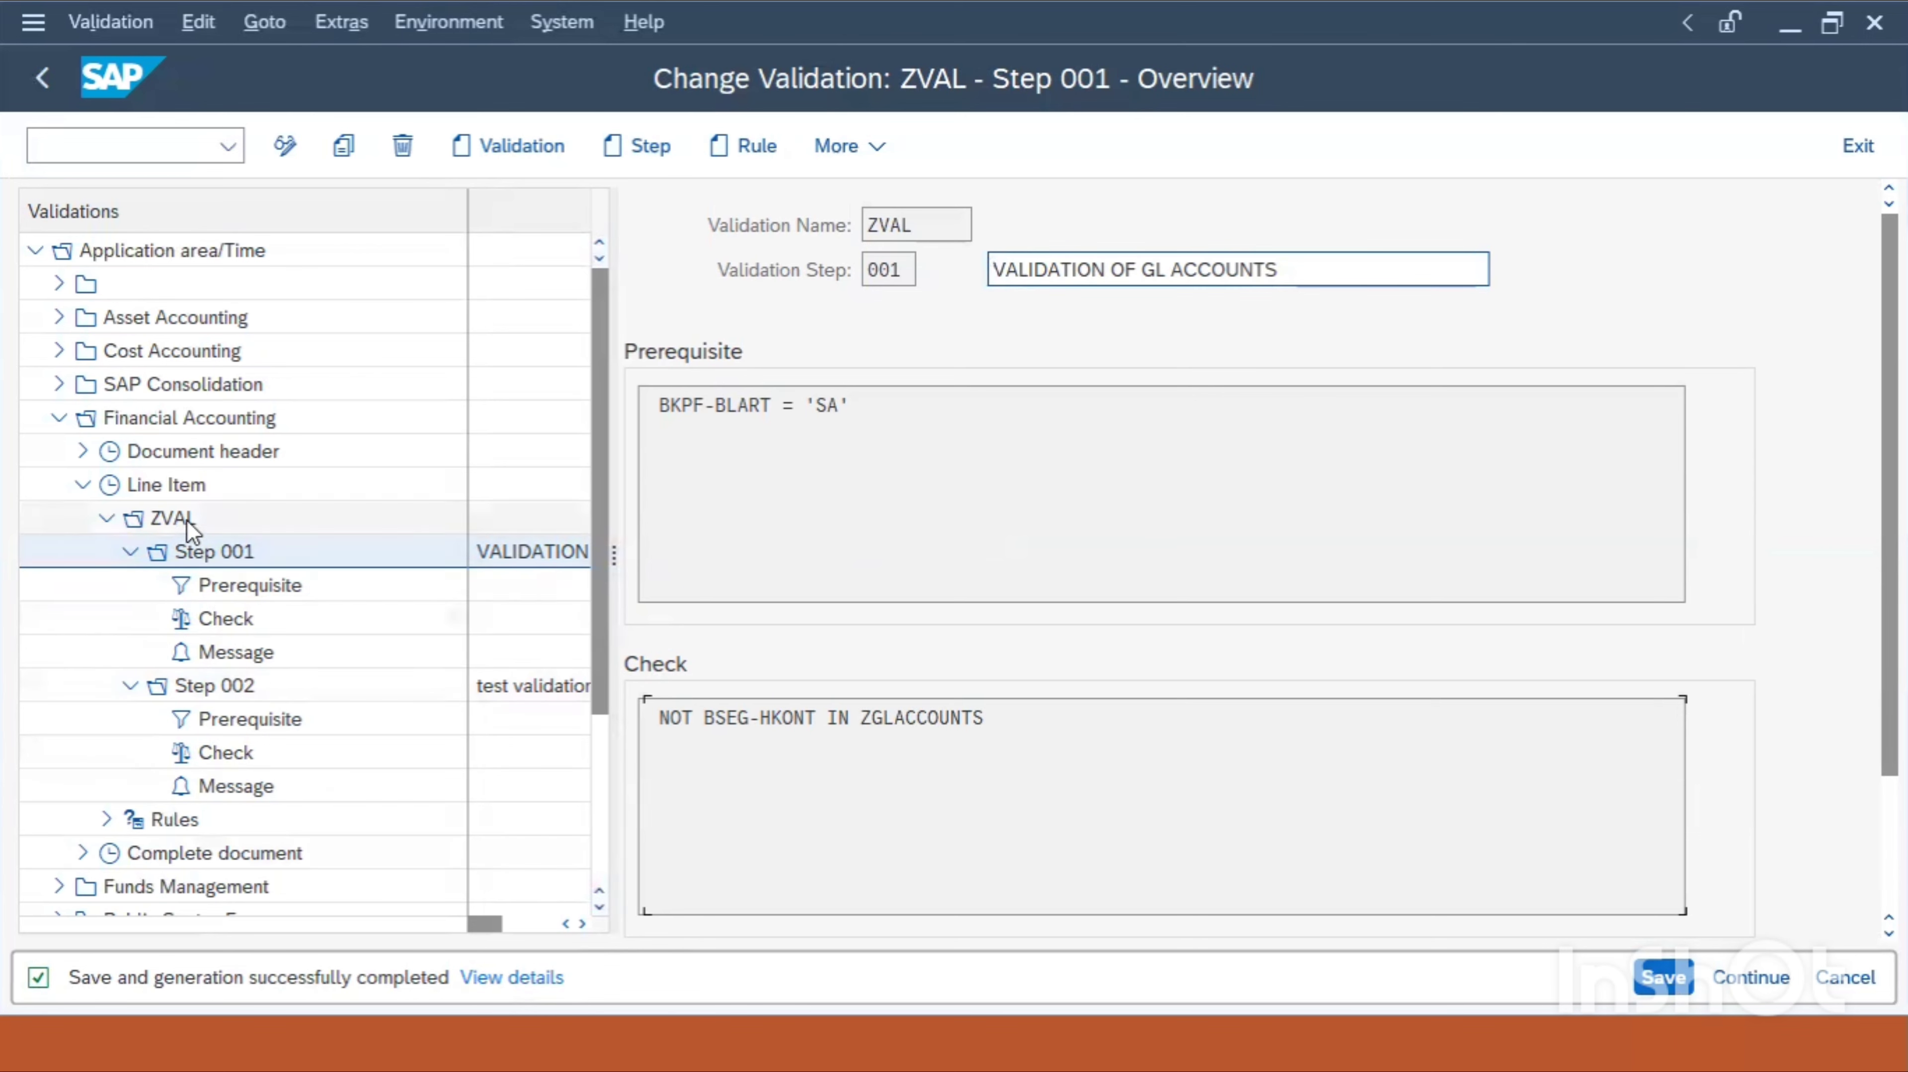
Check the header data of ZVAL and its company code assignment in transaction OB28, leaving the assignment view without changes
left_click(159, 520)
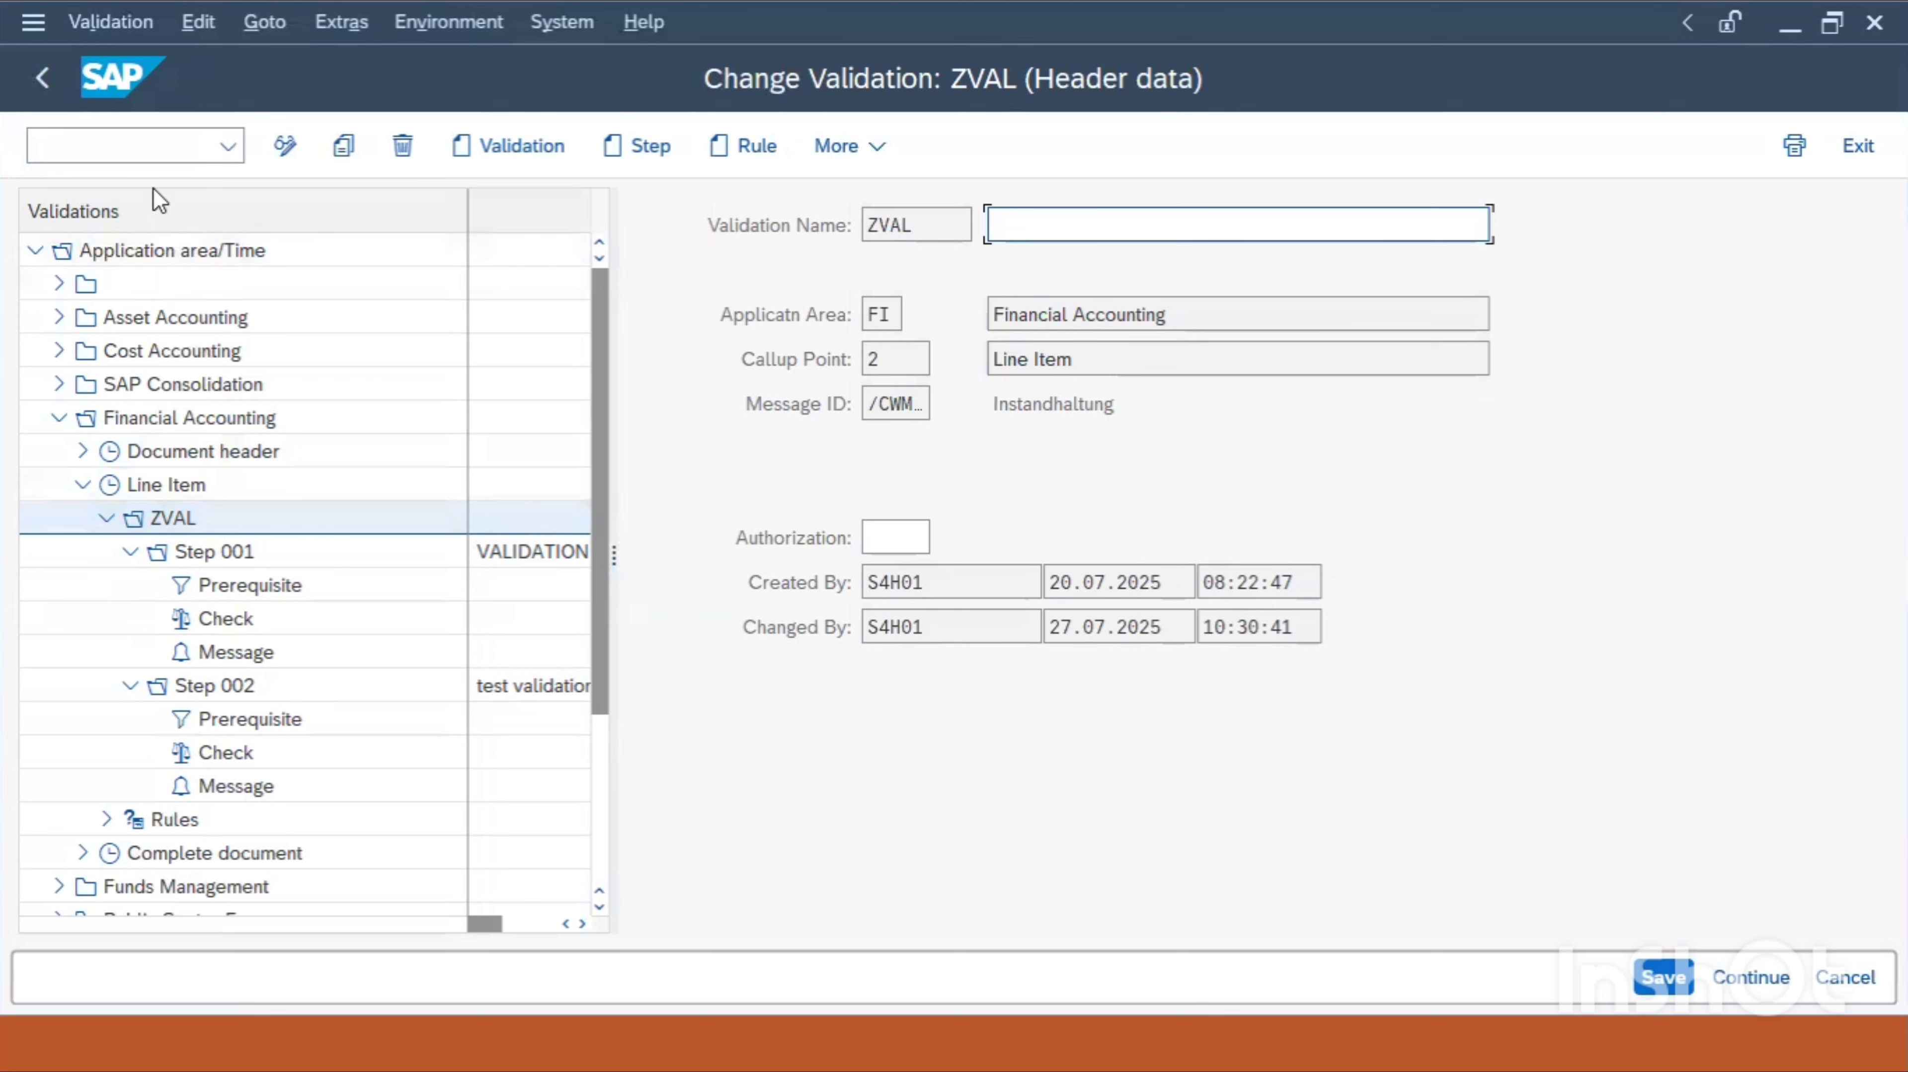
left_click(148, 148)
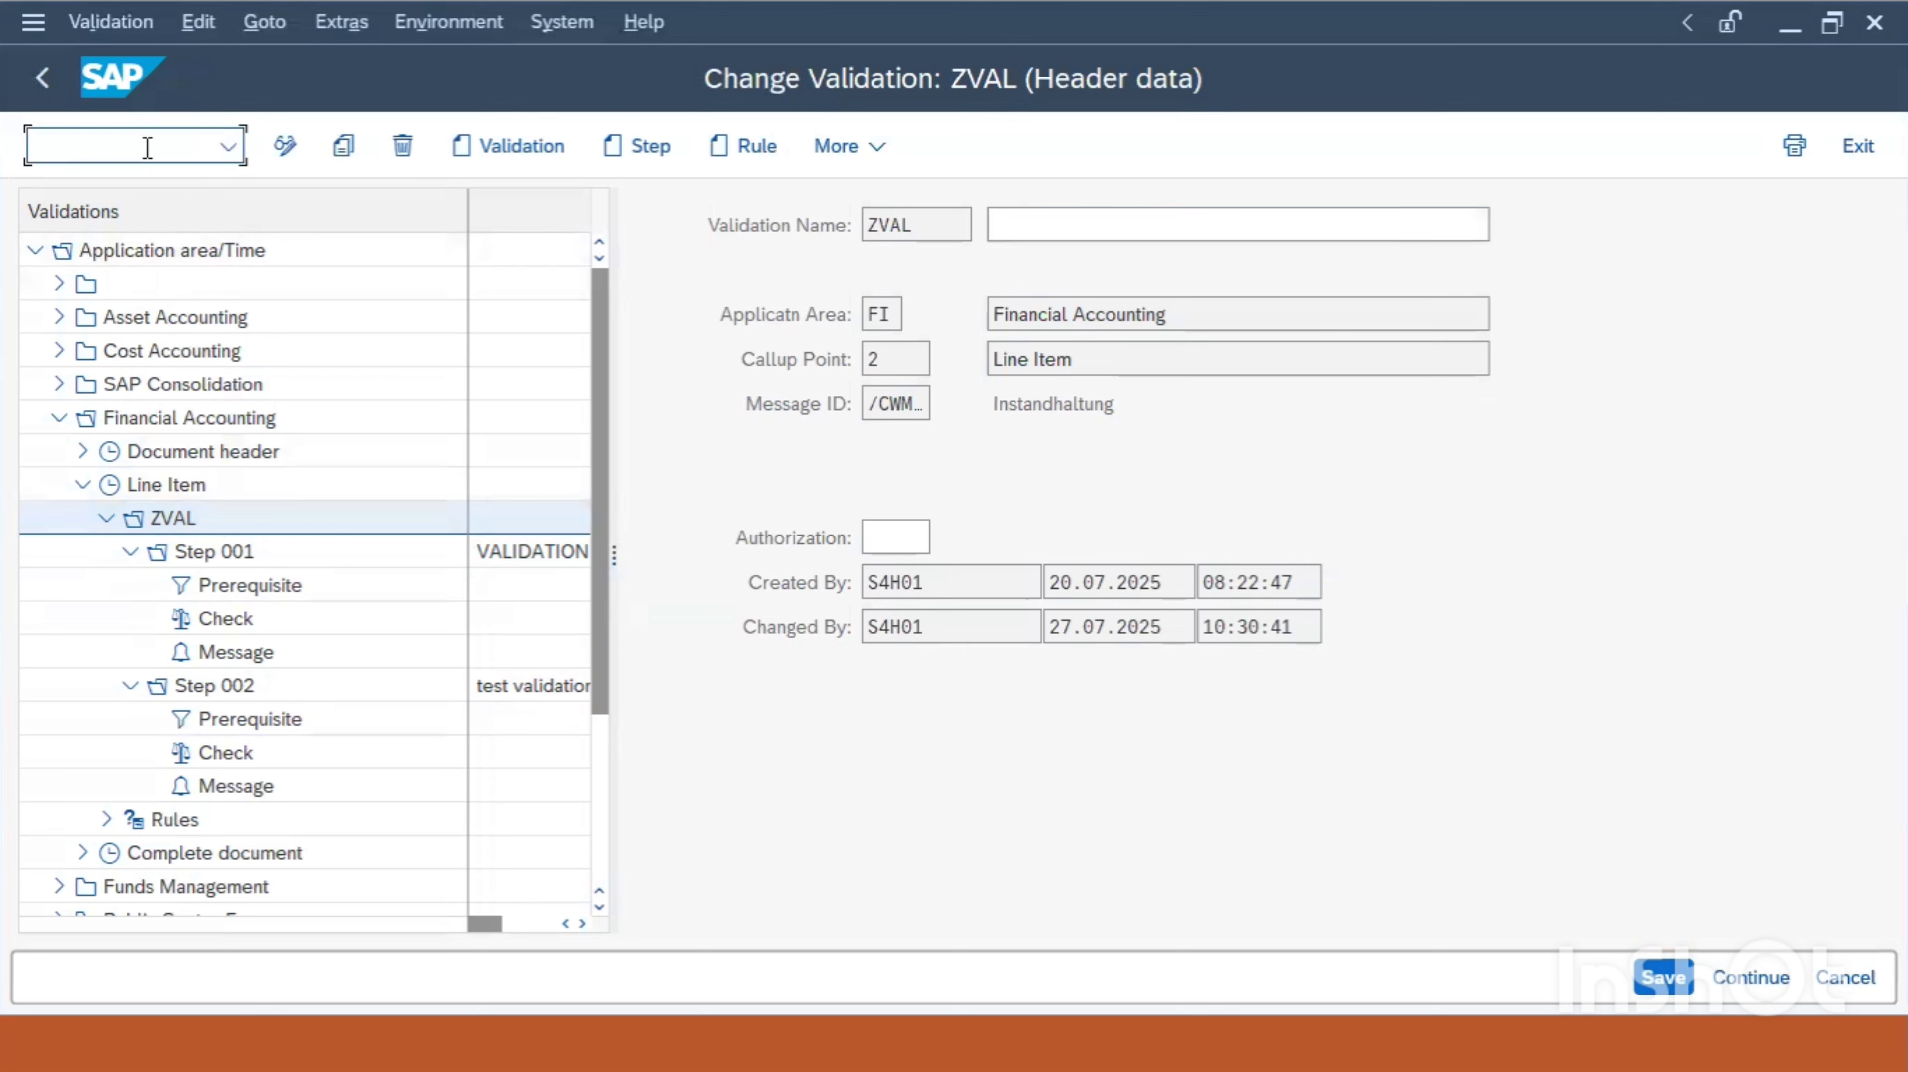
type("/NOB28")
key("Return")
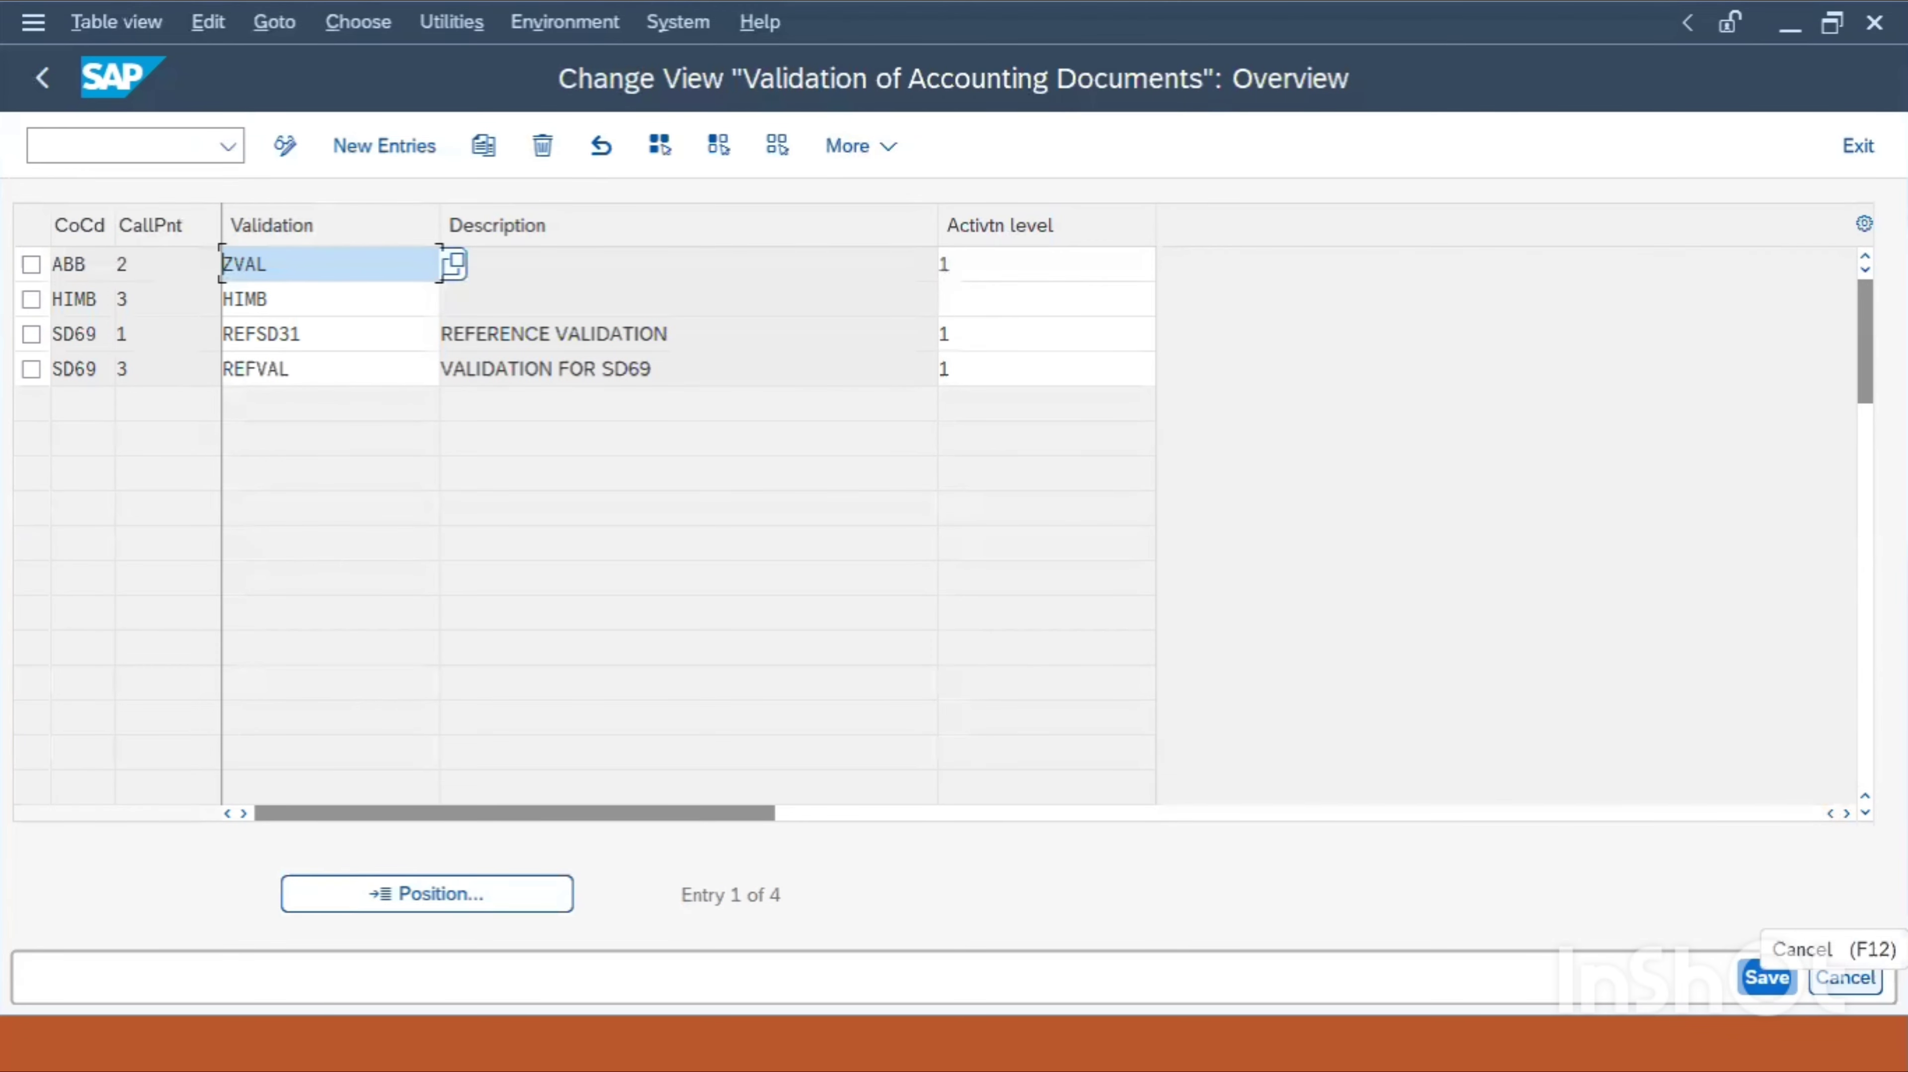
left_click(1846, 977)
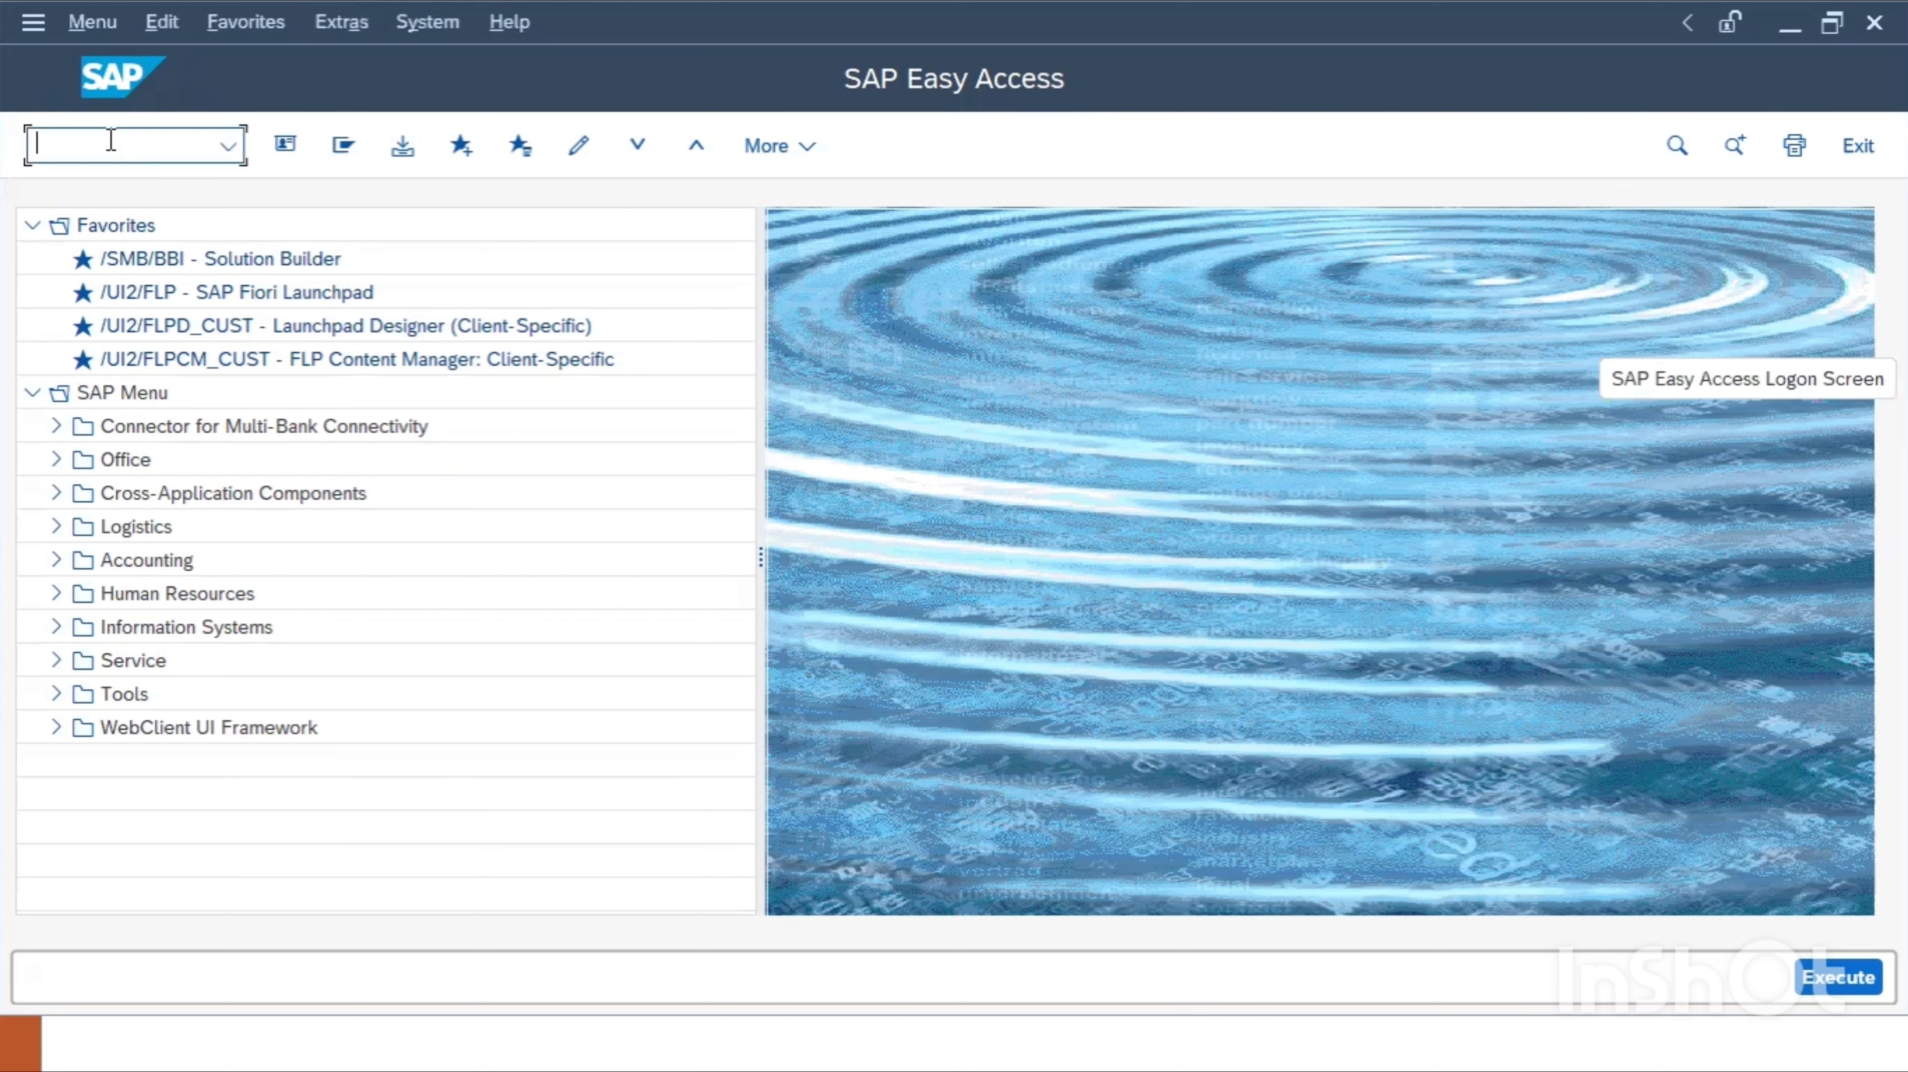
Open transaction F-02 and set both the document date and the posting date to 26.06.2025
type("/NF-02")
key("Return")
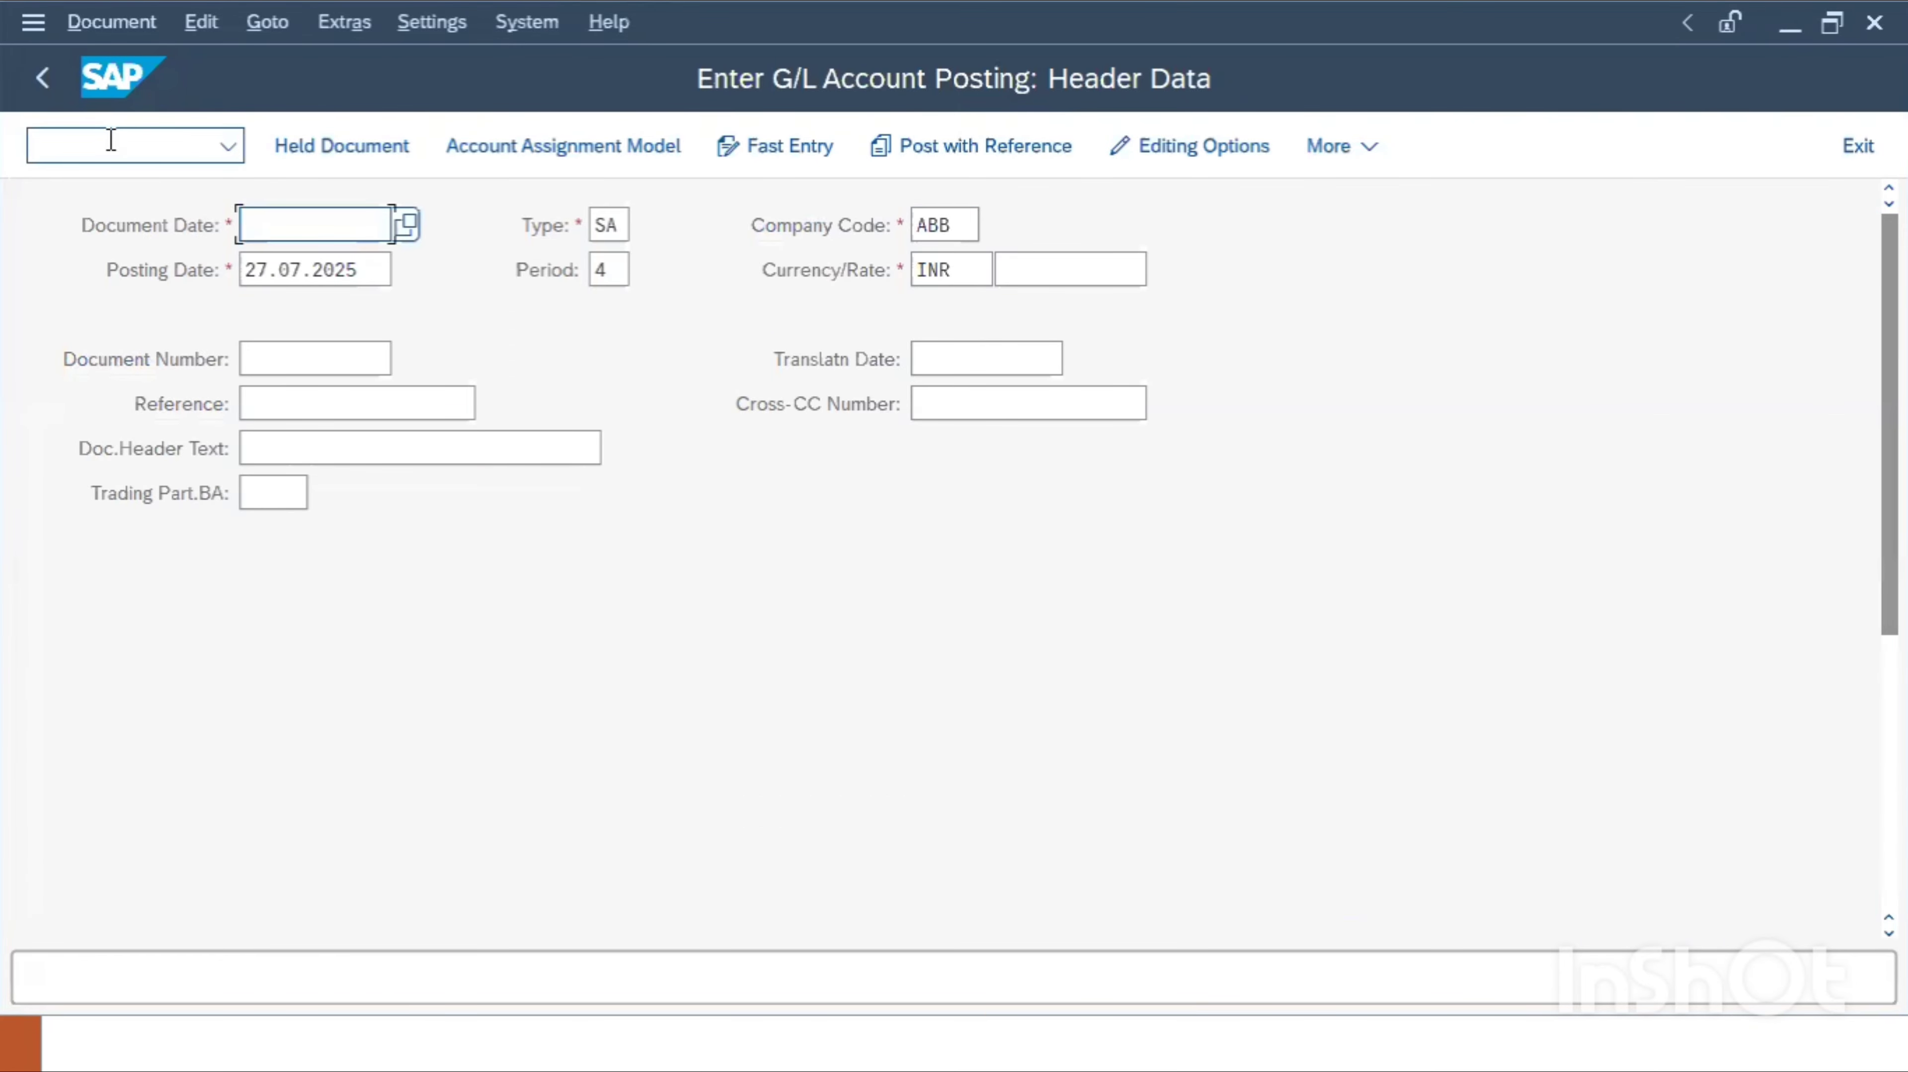
type("26.06.2025")
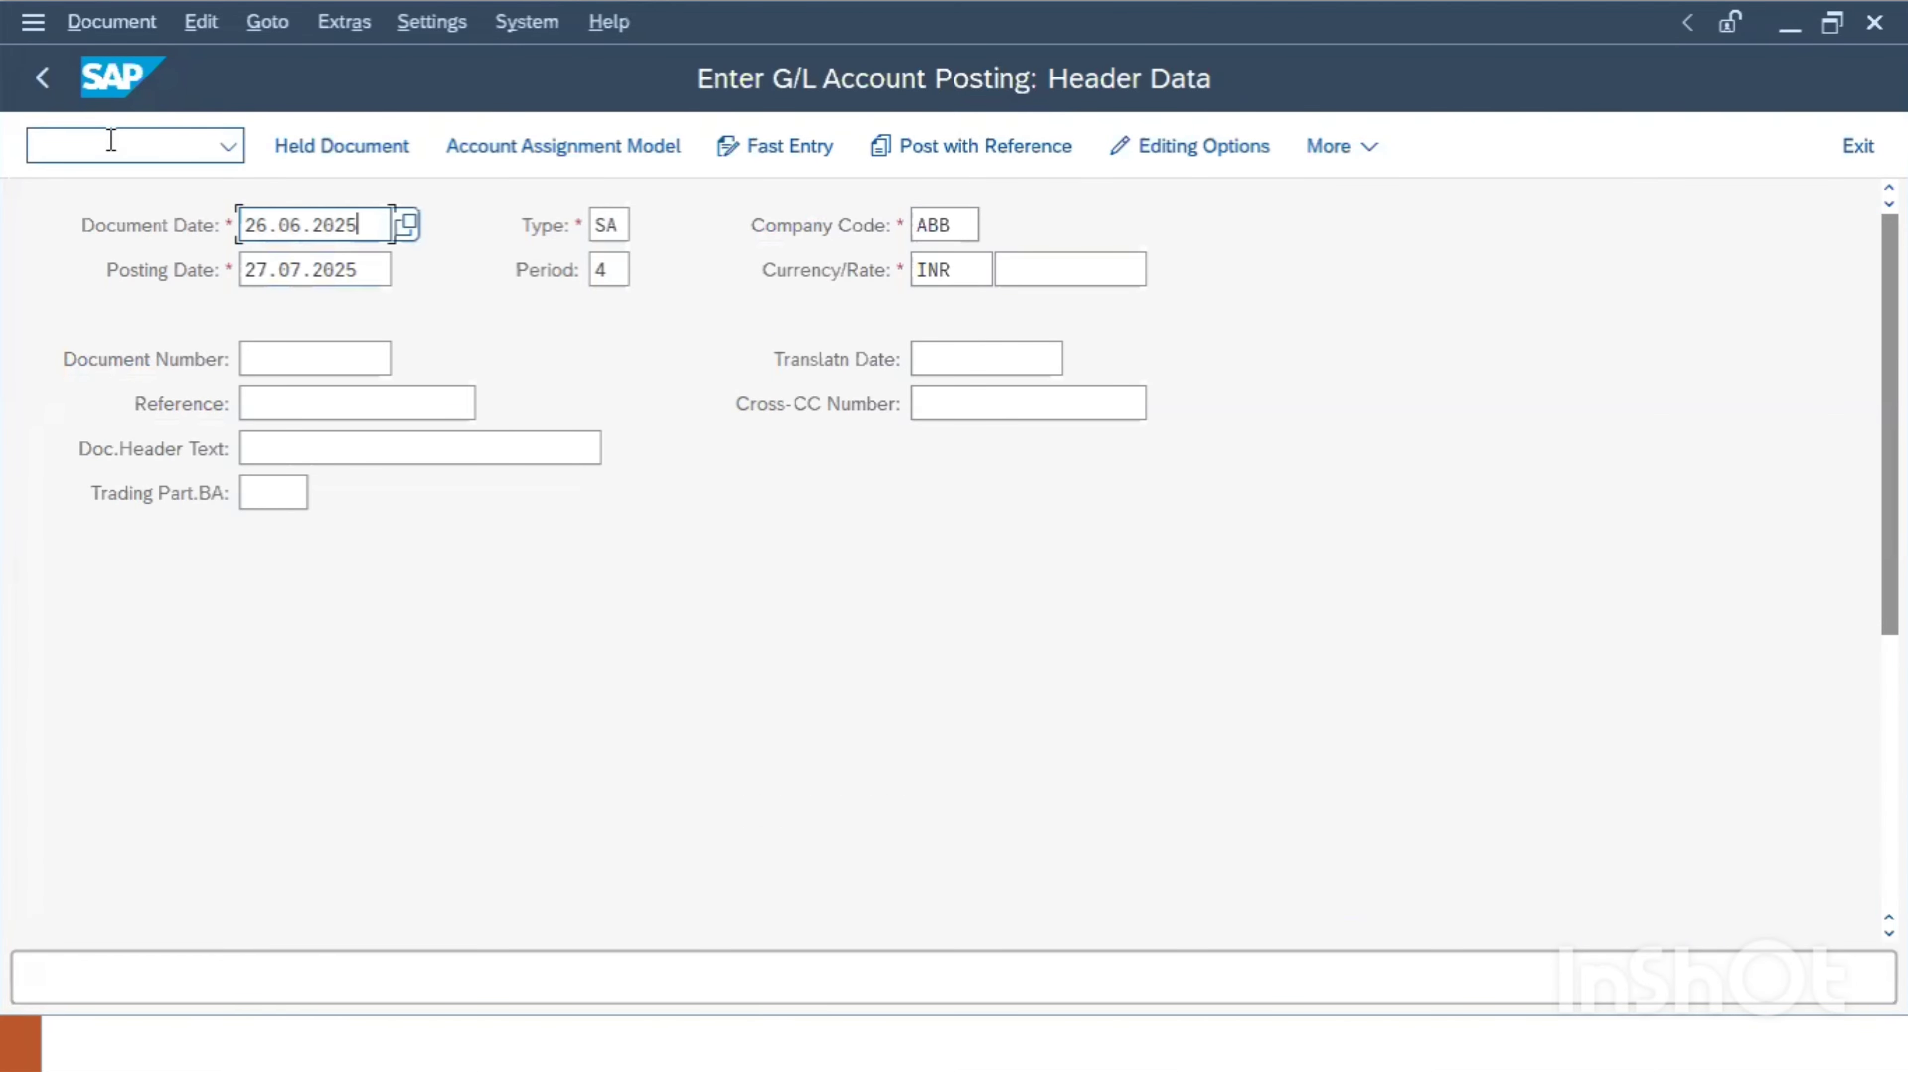
key("Tab")
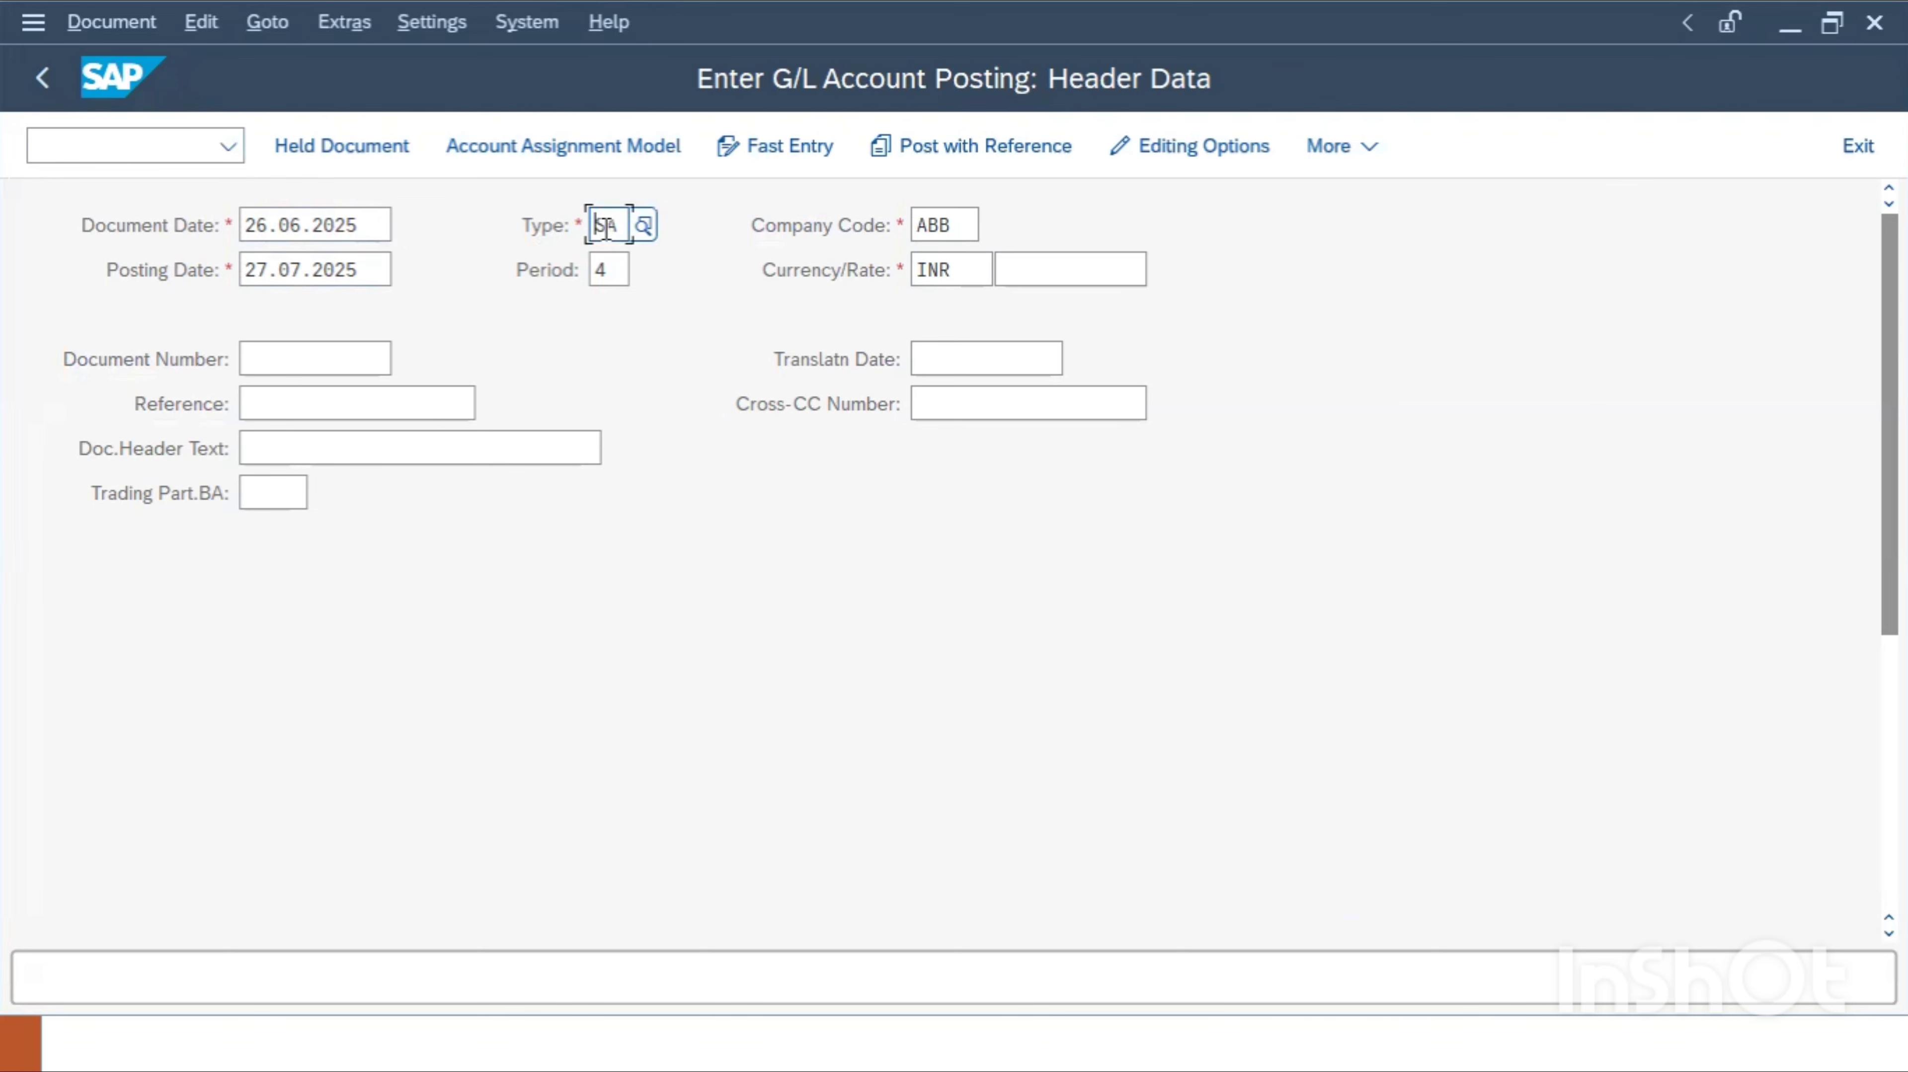
key("Tab")
key("Tab")
type("25")
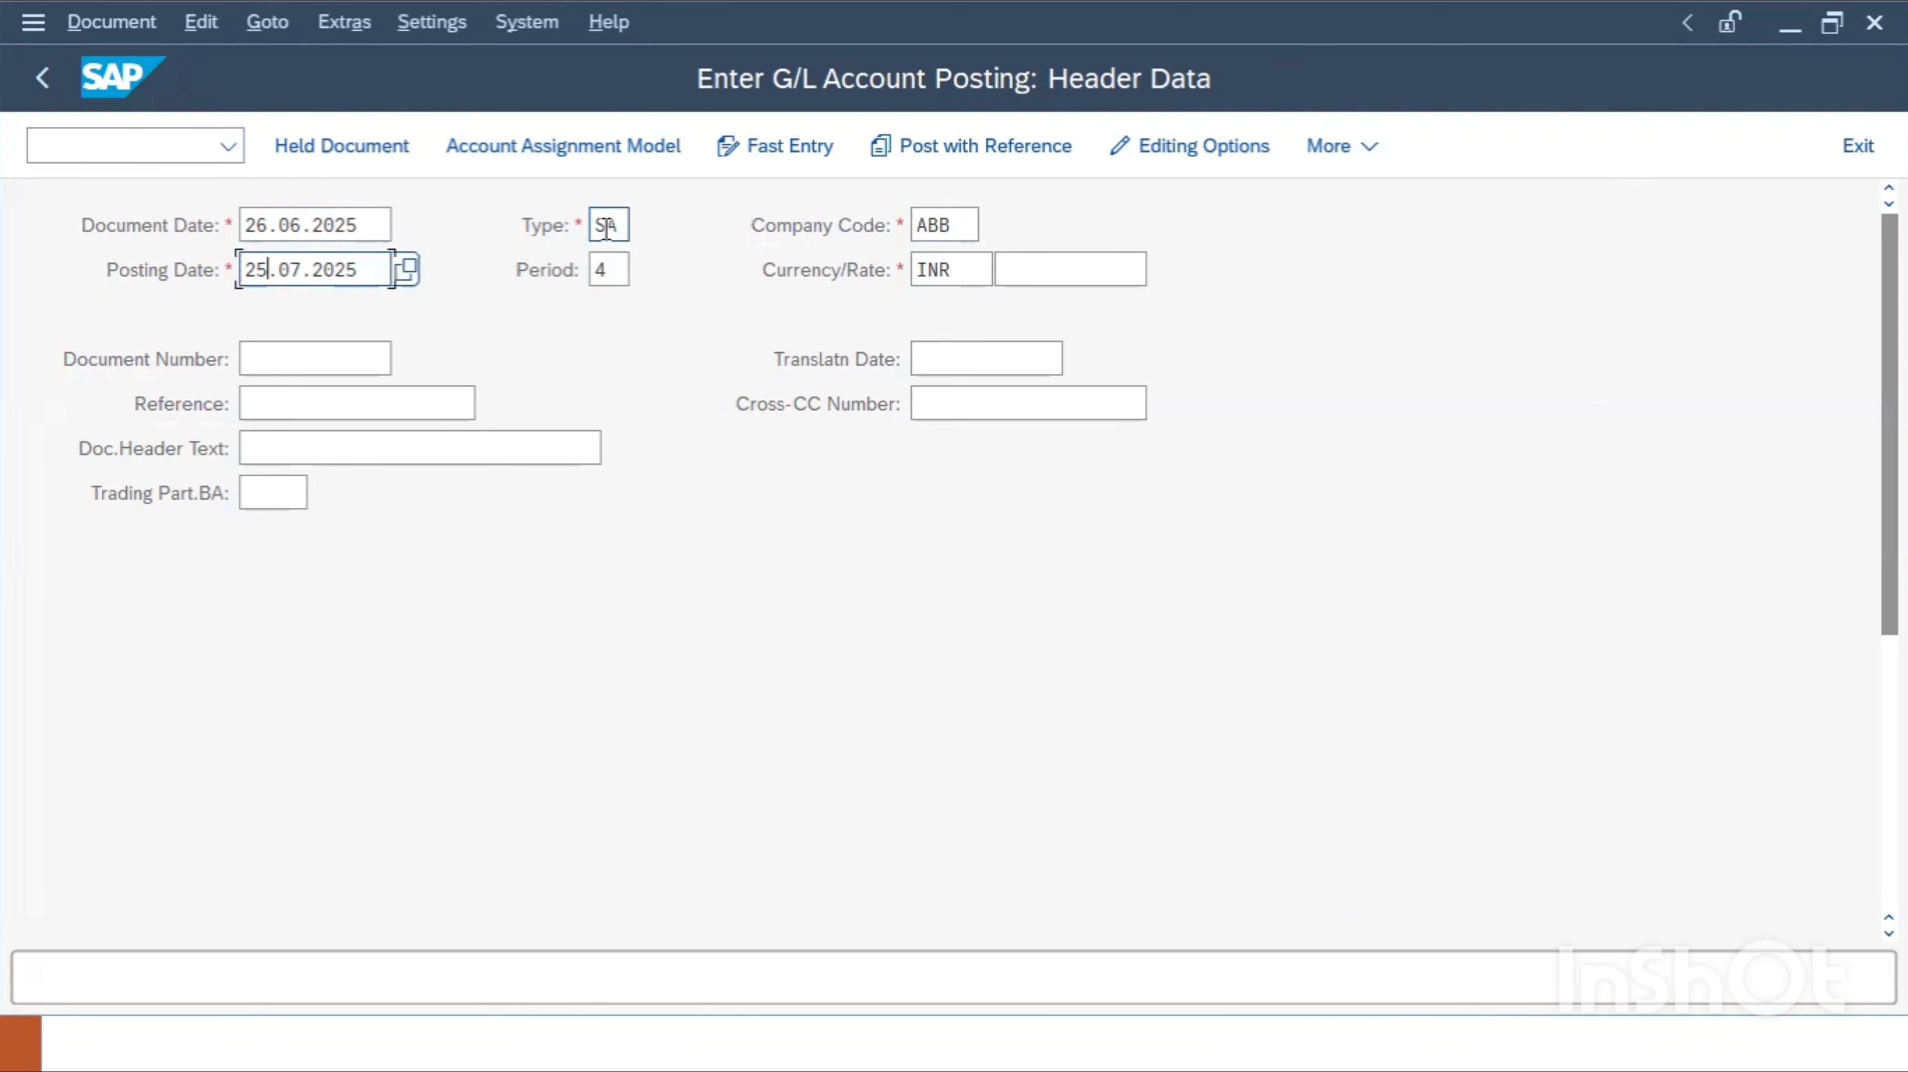
key("BackSpace")
type("6.06.2025")
key("Tab")
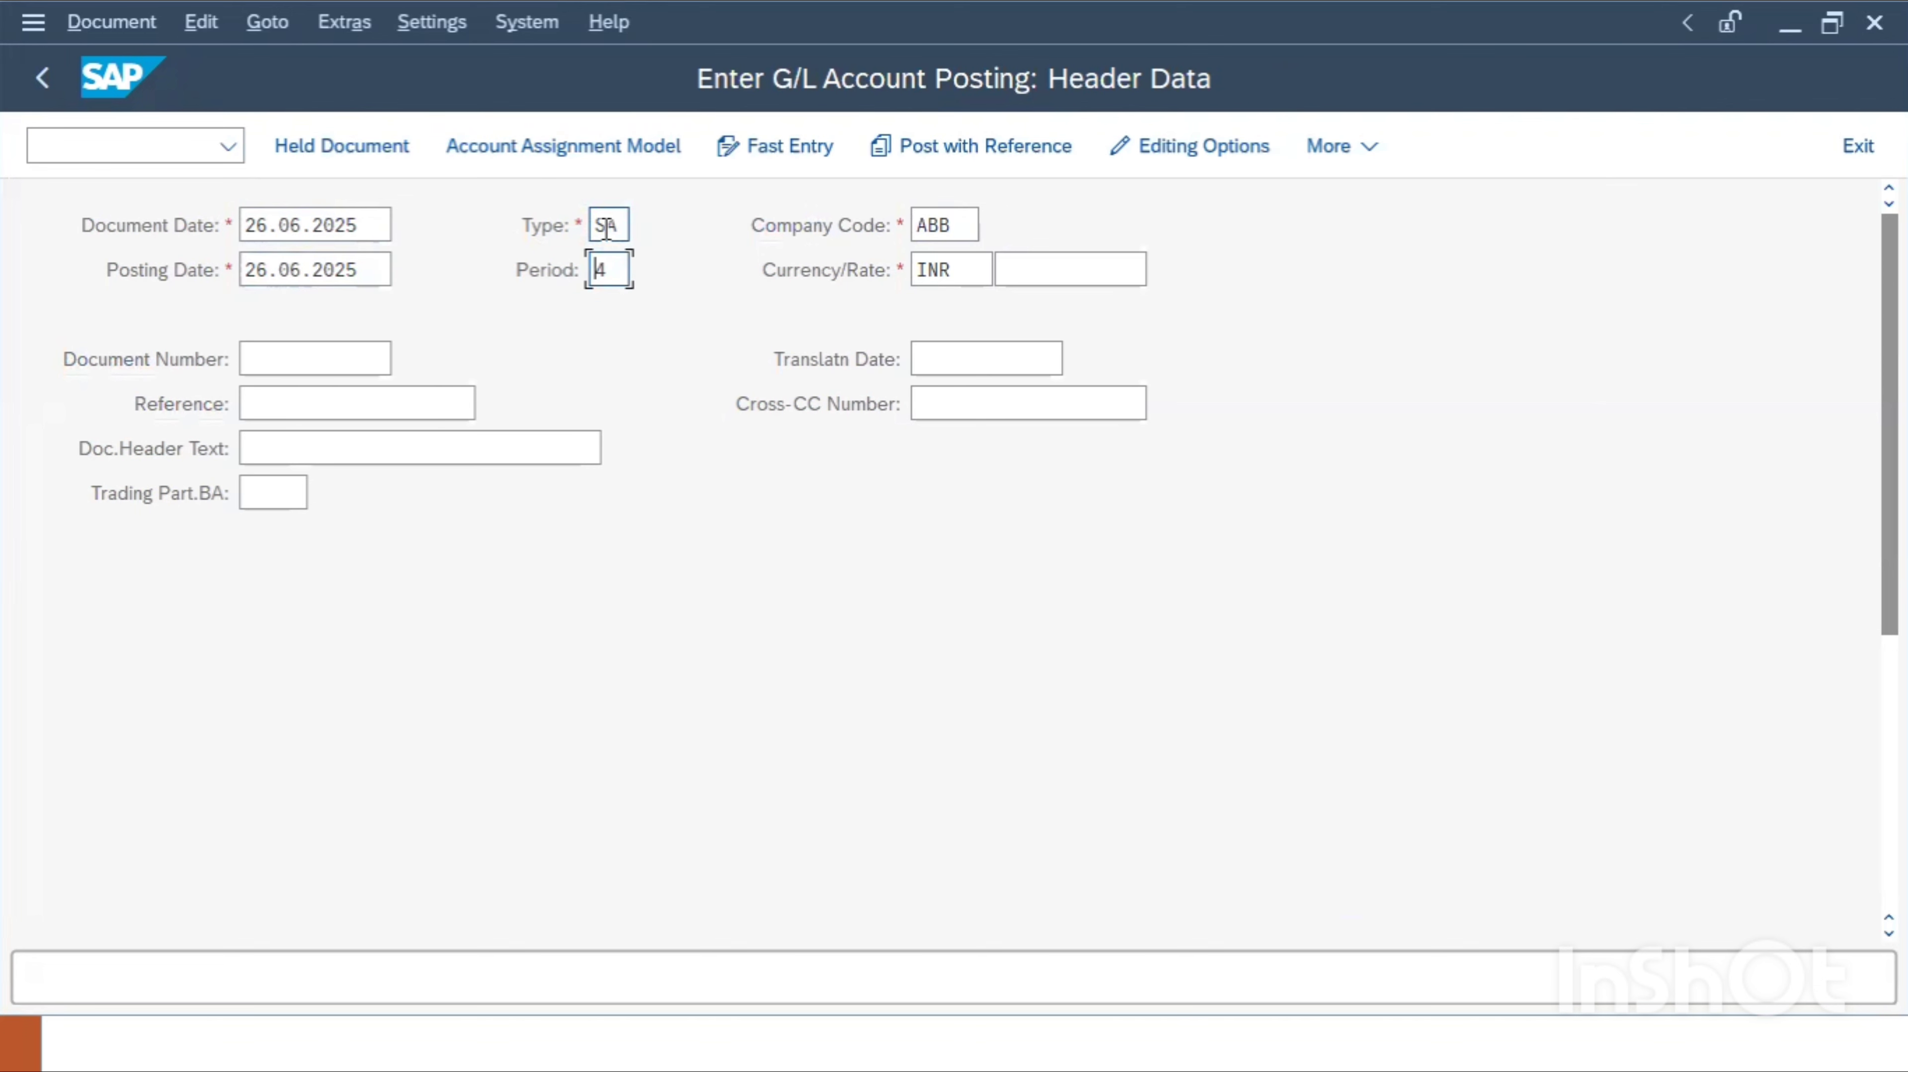
Set the posting period to 3 and the document header text to TEST
type("4")
key("BackSpace")
type("3")
key("Tab")
key("Tab")
key("Tab")
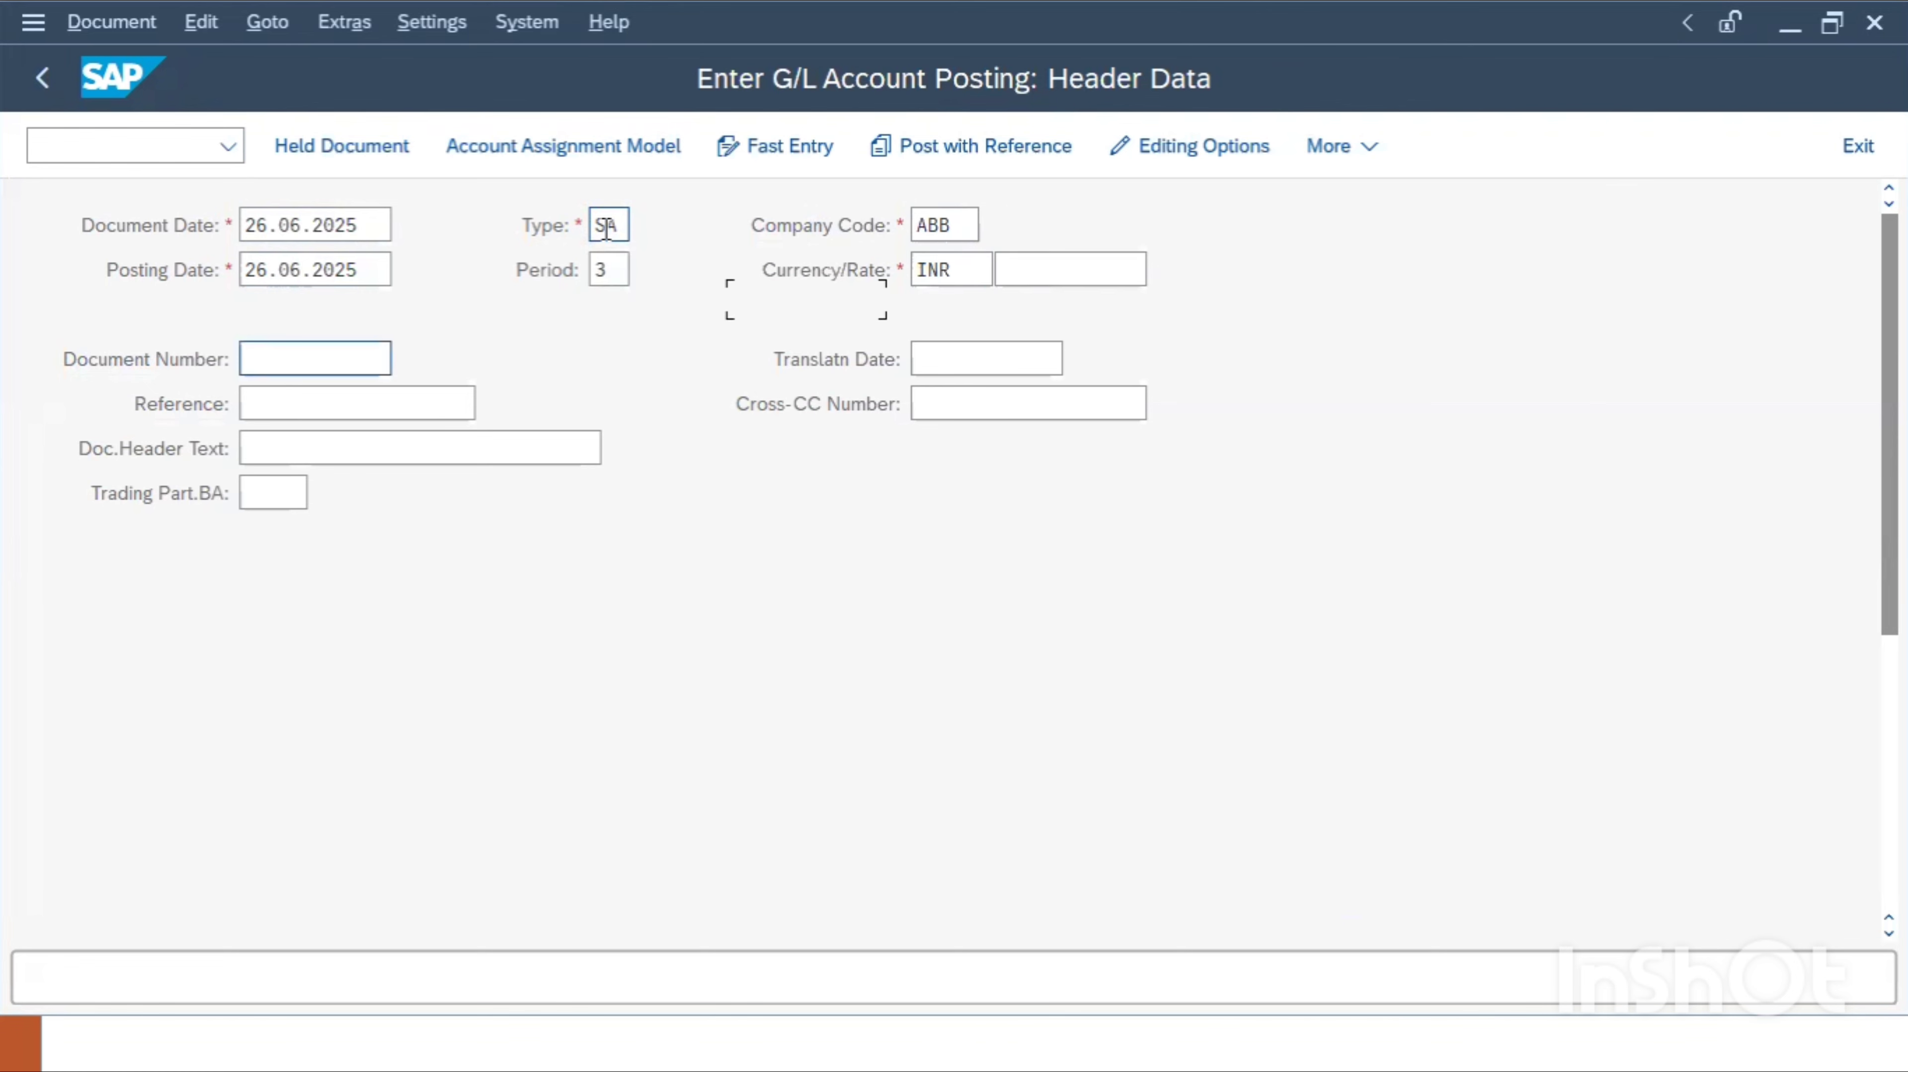
key("Tab")
key("Tab")
key("Tab")
key("Tab")
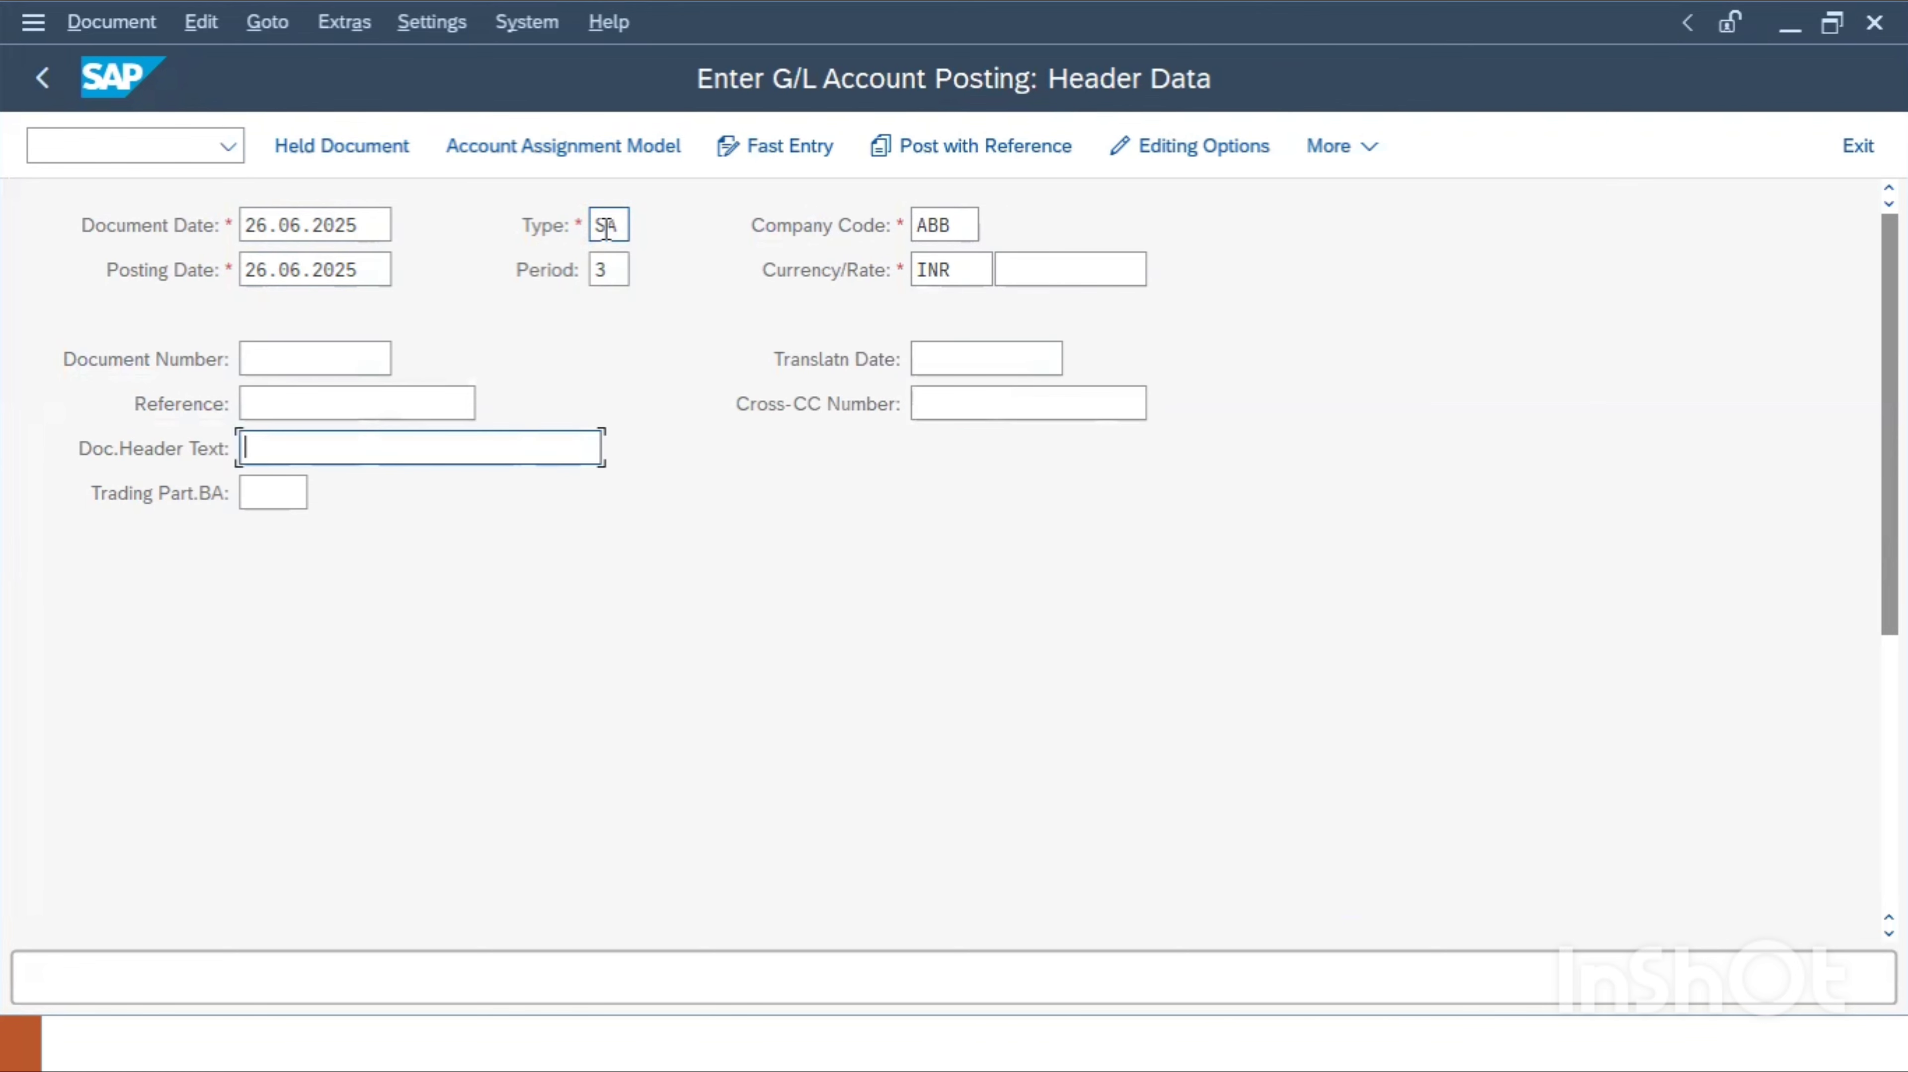
type("TEST")
Enter G/L account 400381 for the first line item with posting key 40 and open the item's details
key("Tab")
key("Tab")
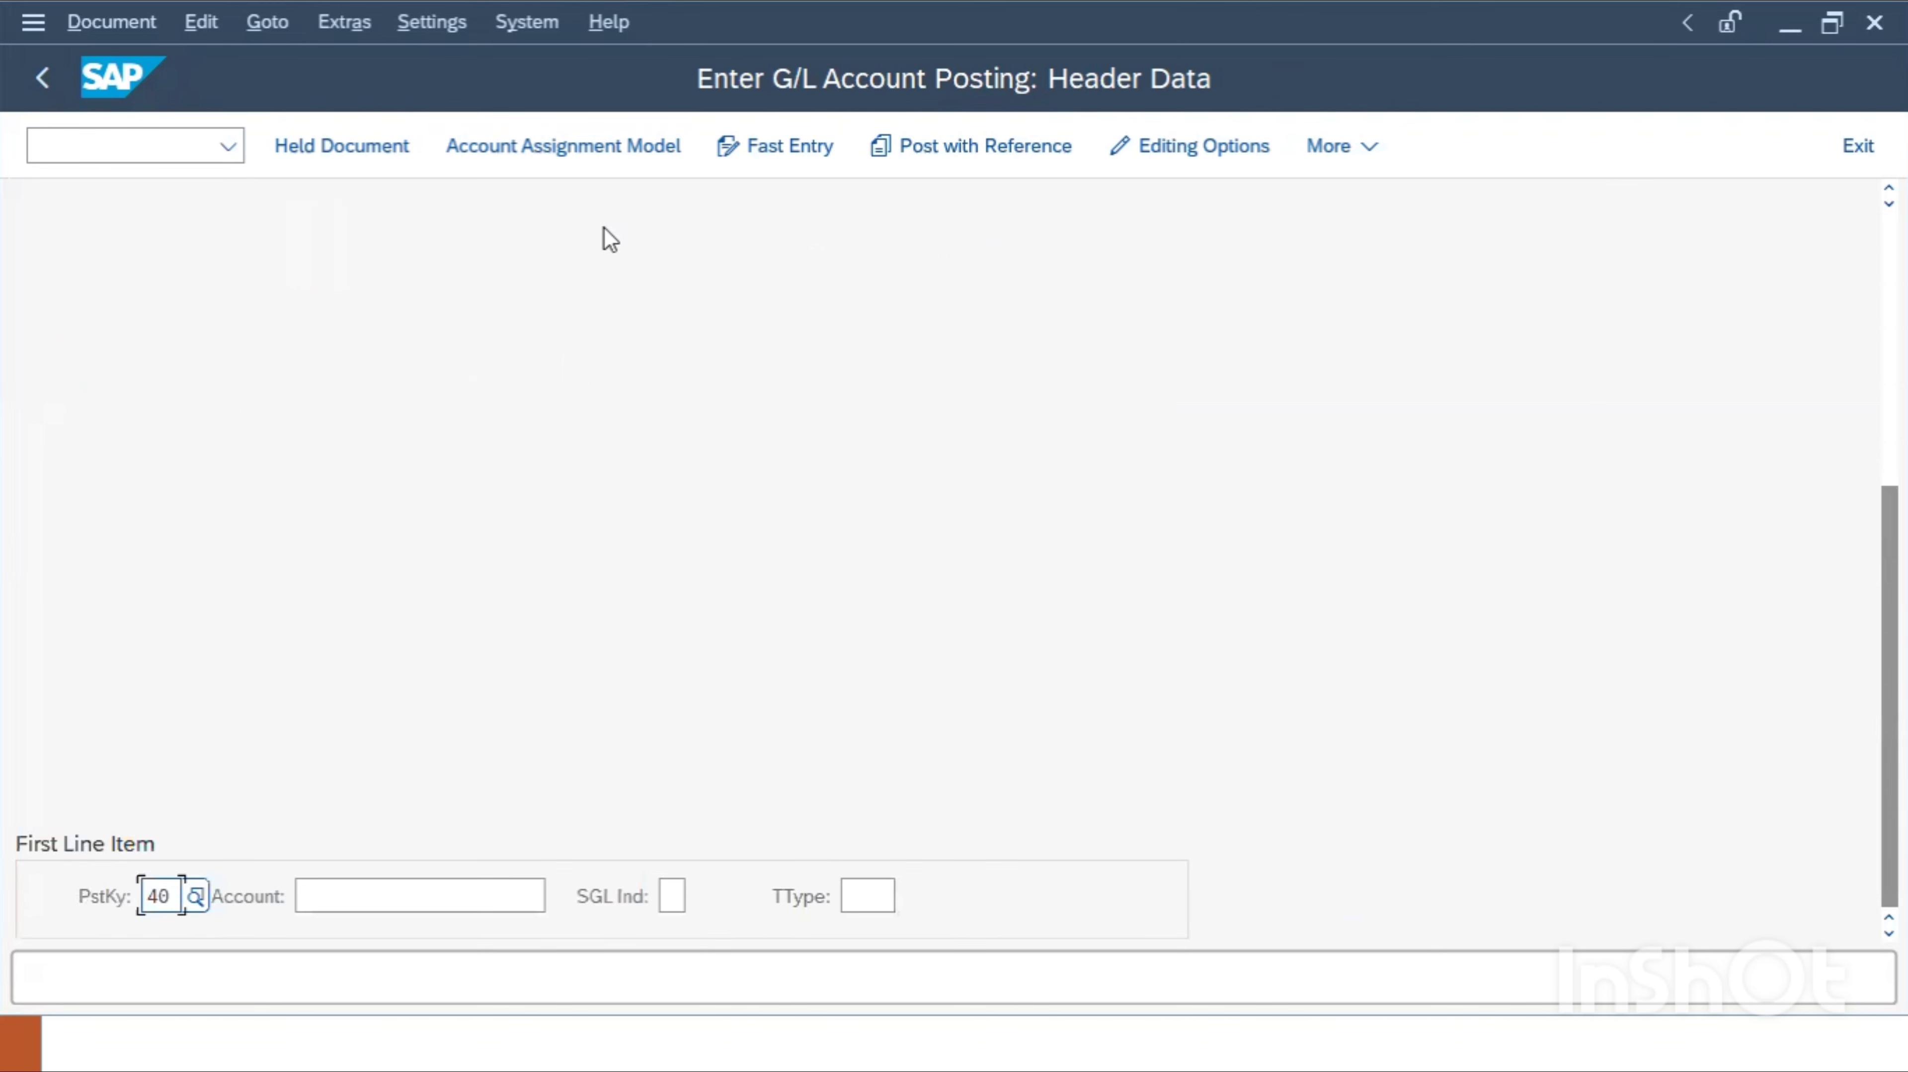
key("Tab")
type("4003")
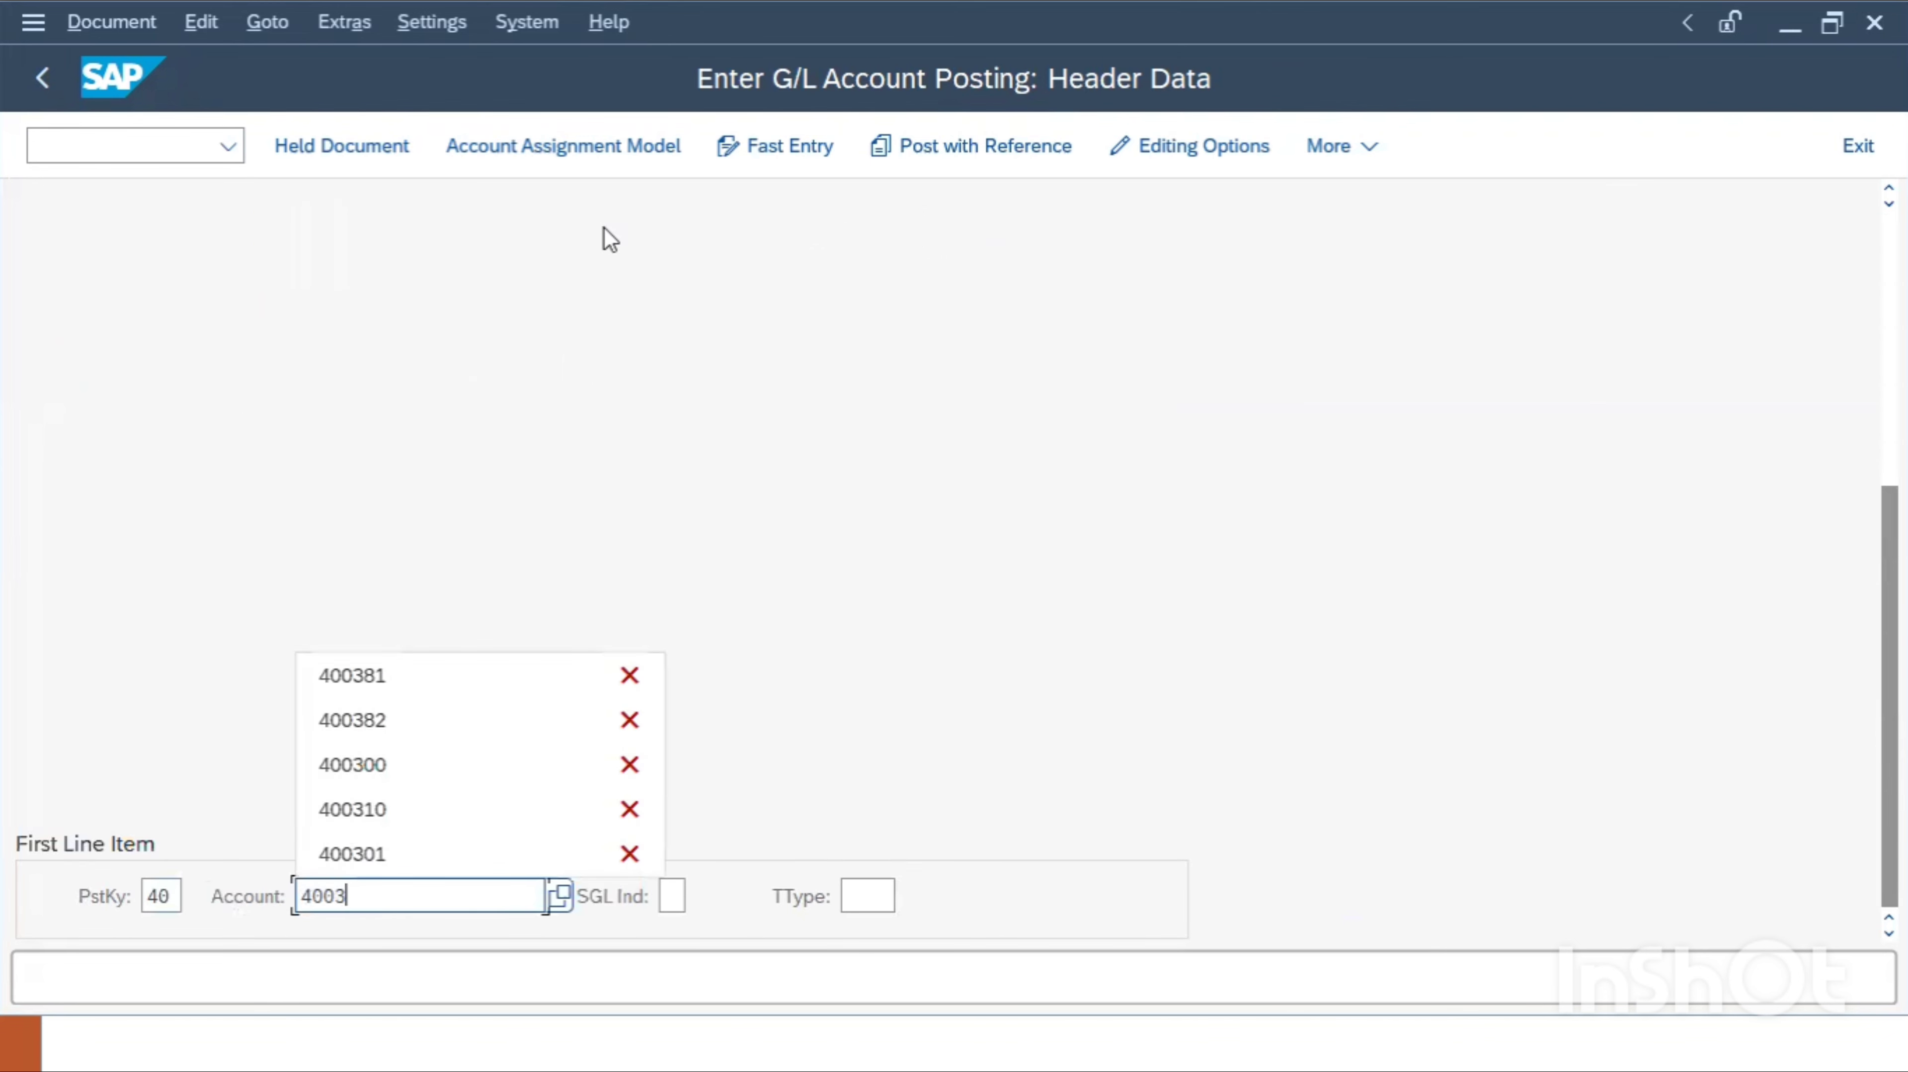
type("81")
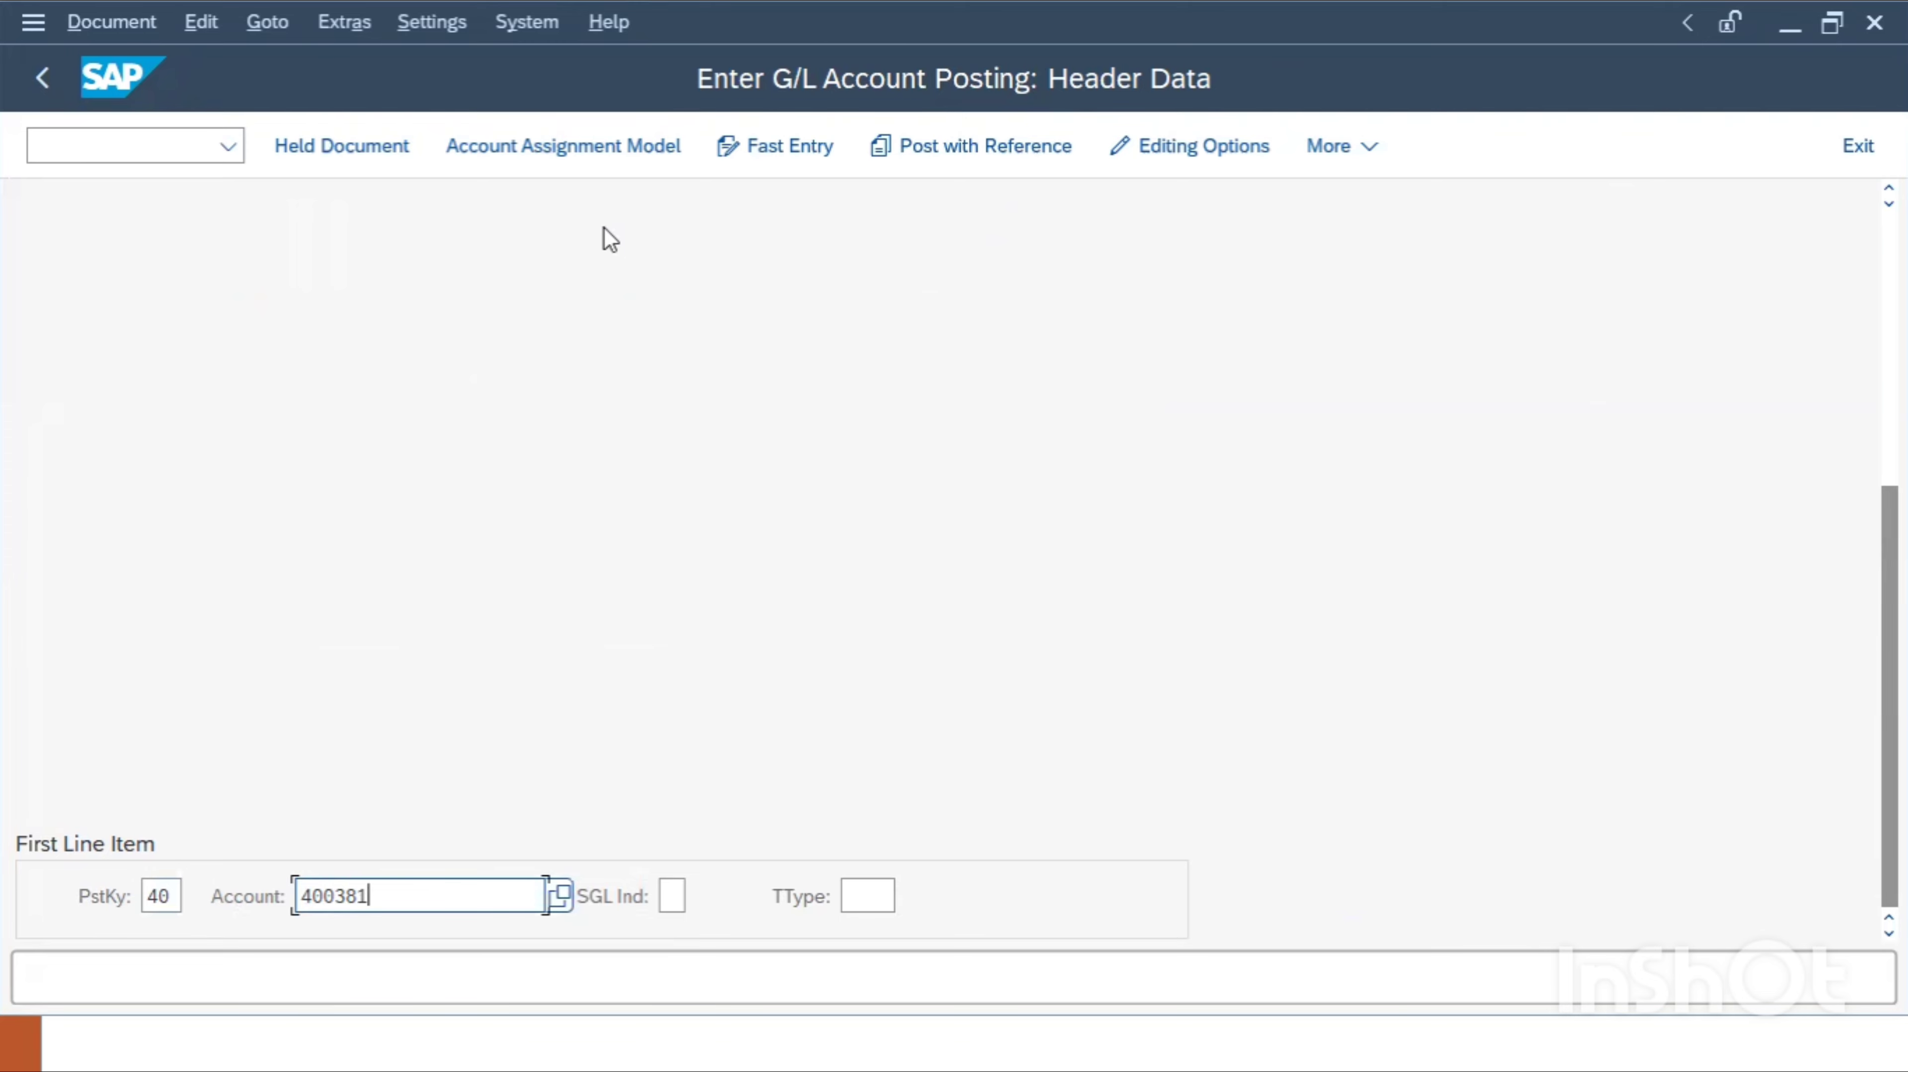
key("Return")
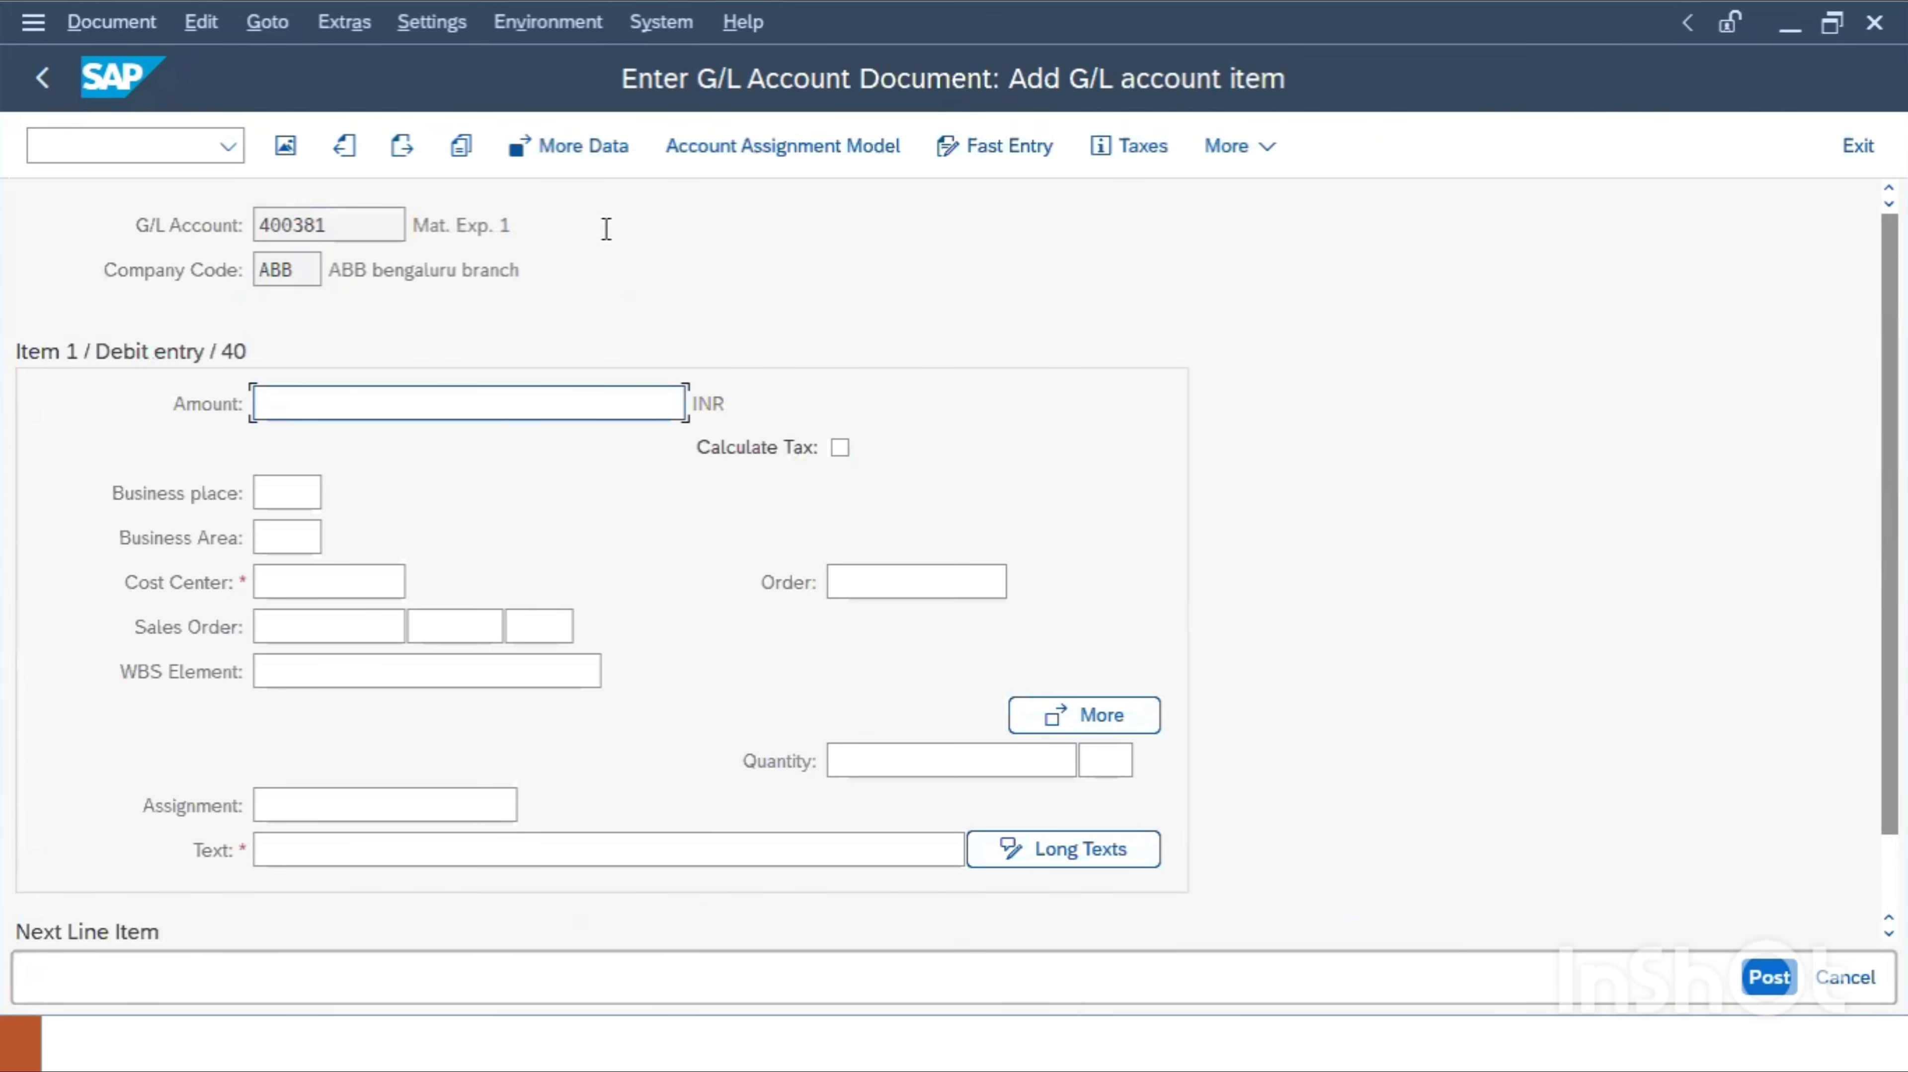
Fill in the debit item with amount 1000, cost center DEPTA and text TEST
type("1000")
key("Tab")
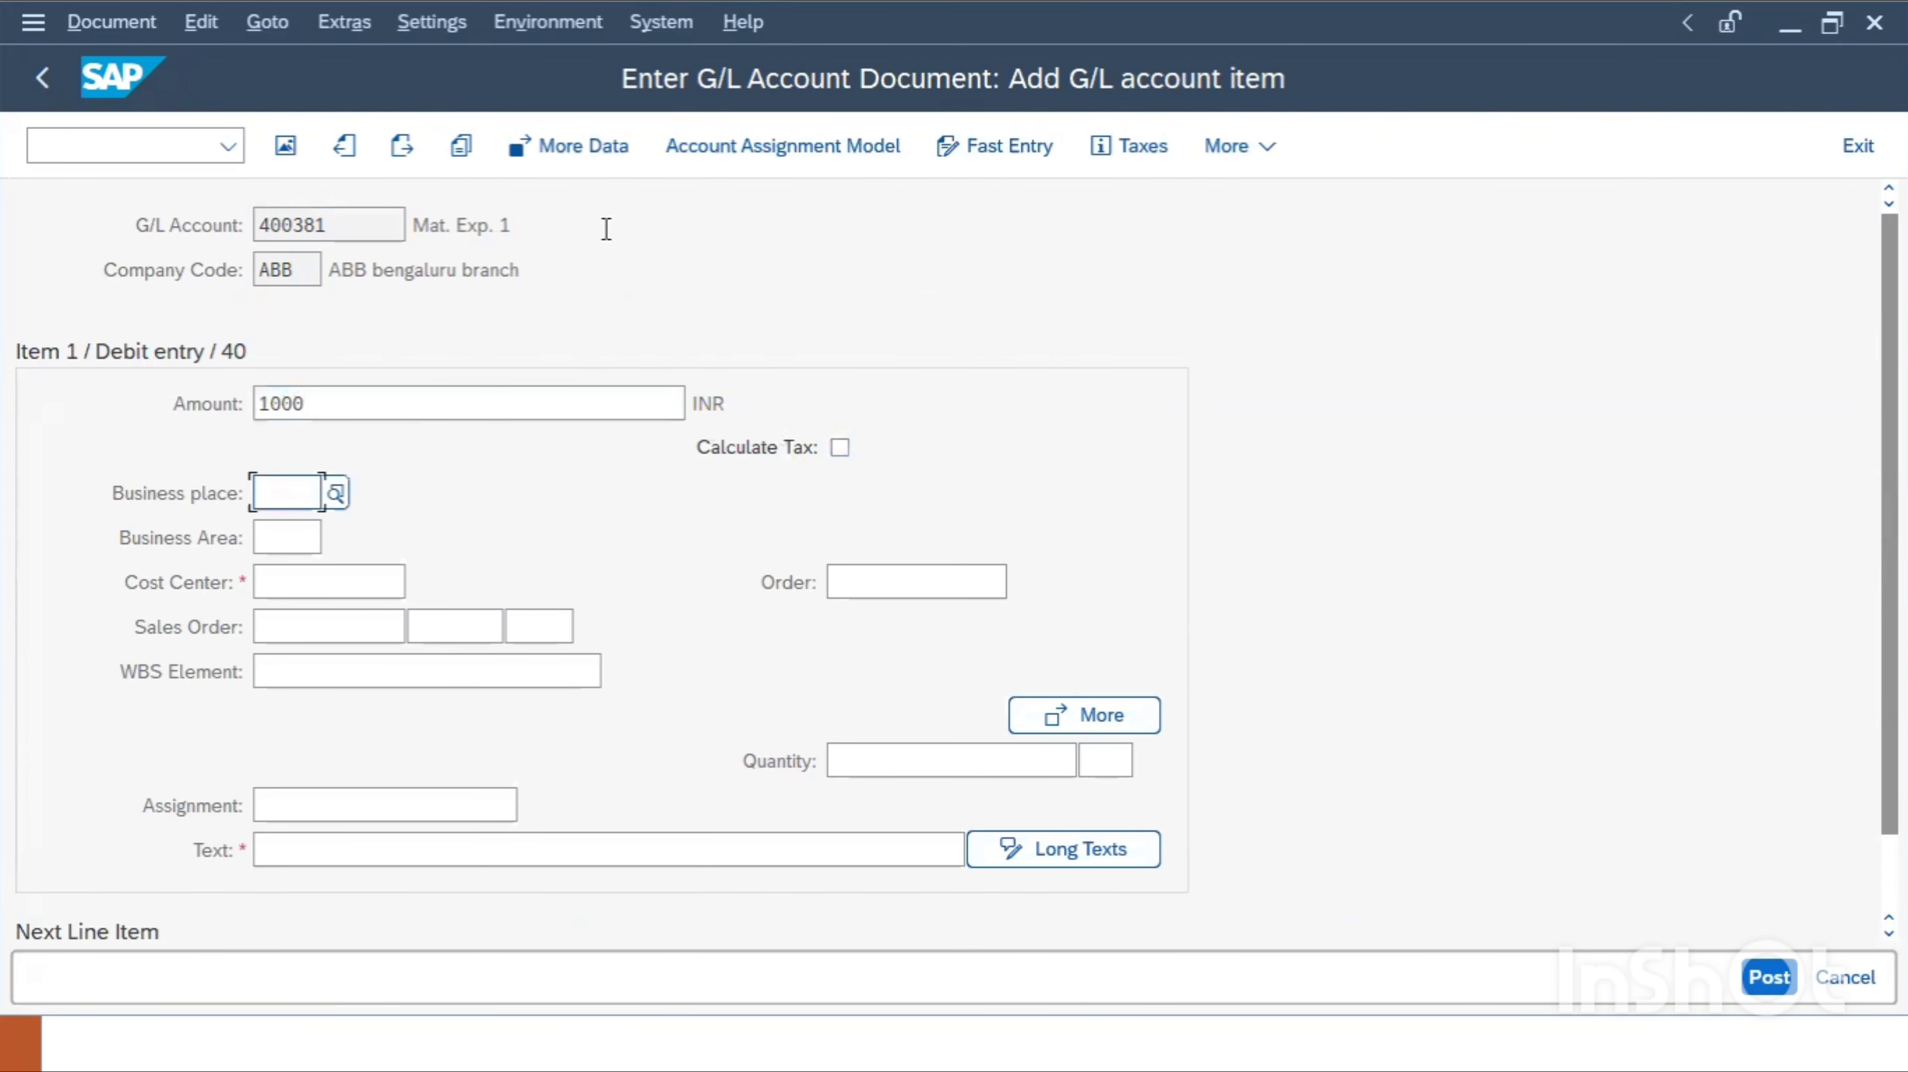
key("Tab")
key("Tab")
type("DEPTA")
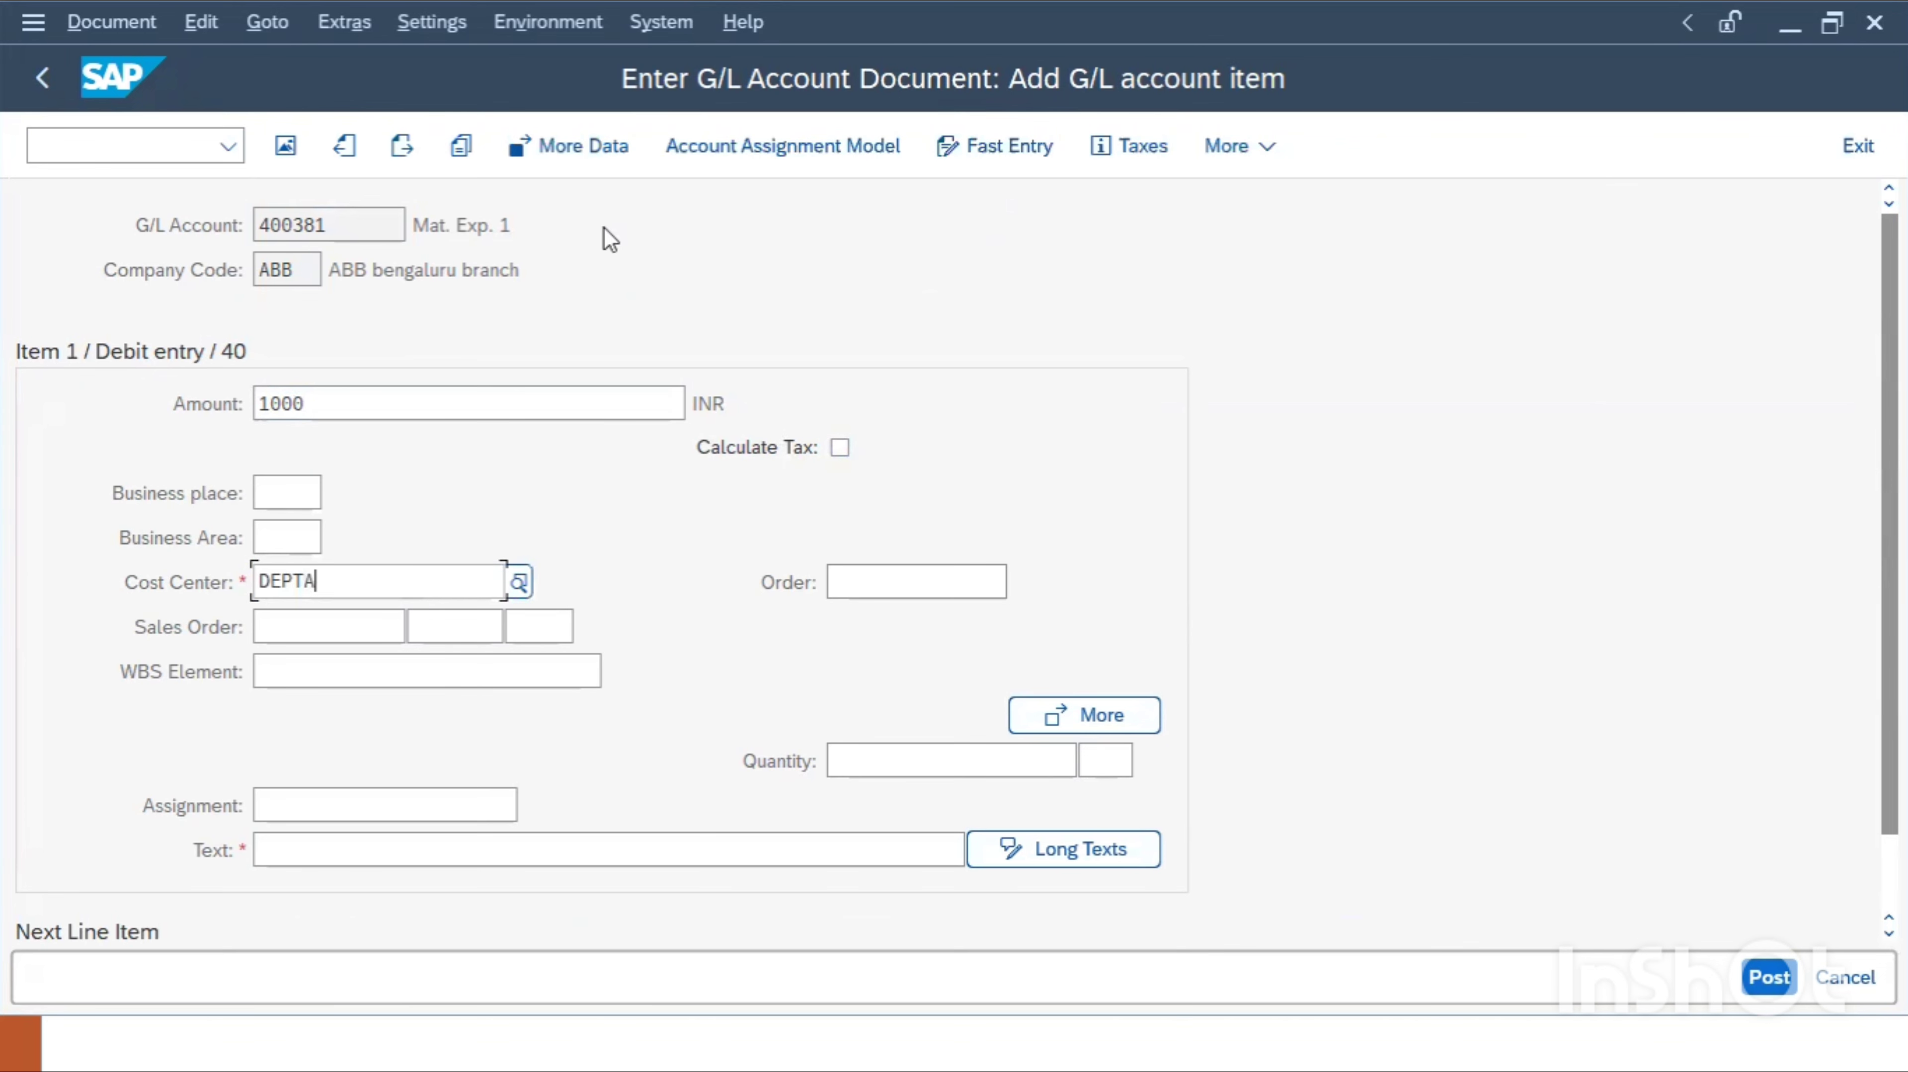
key("Tab")
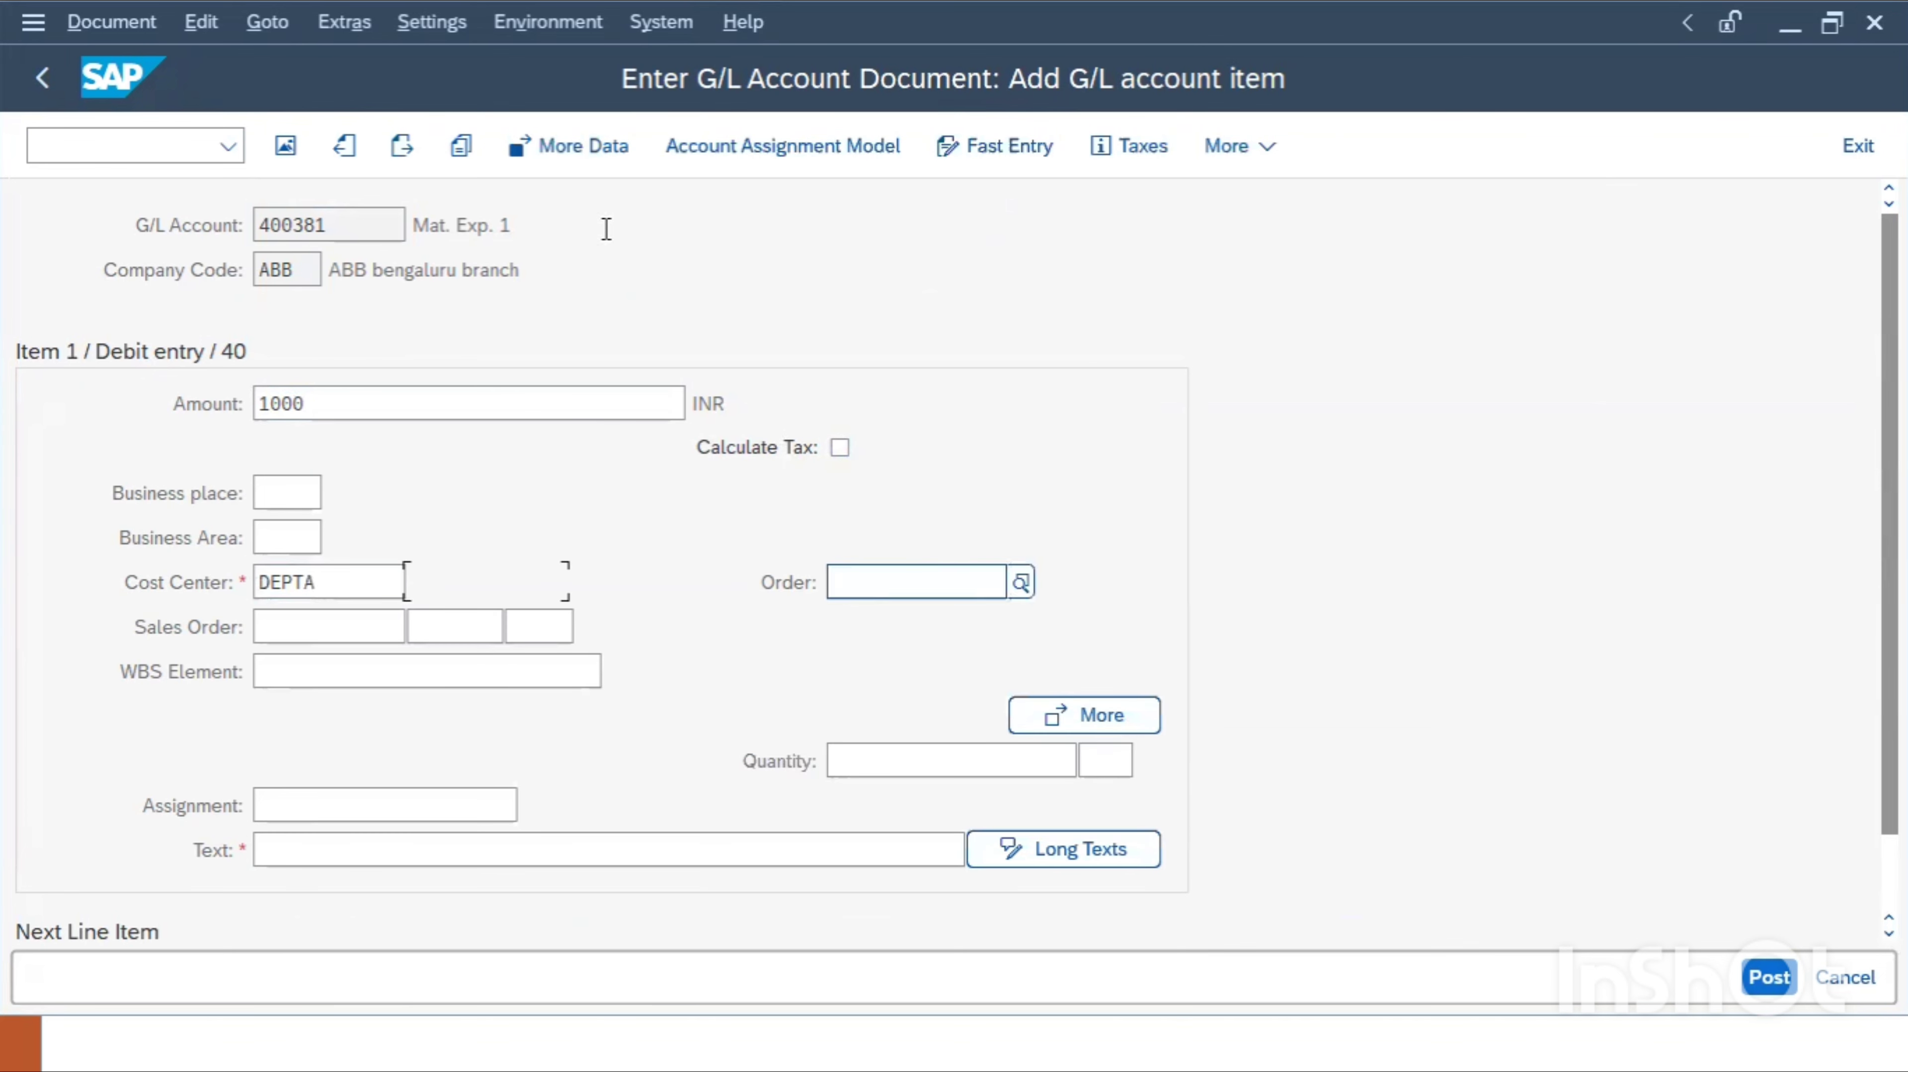
key("Tab")
key("Tab")
key("Tab")
key("Tab")
key("Tab")
key("Tab")
key("Tab")
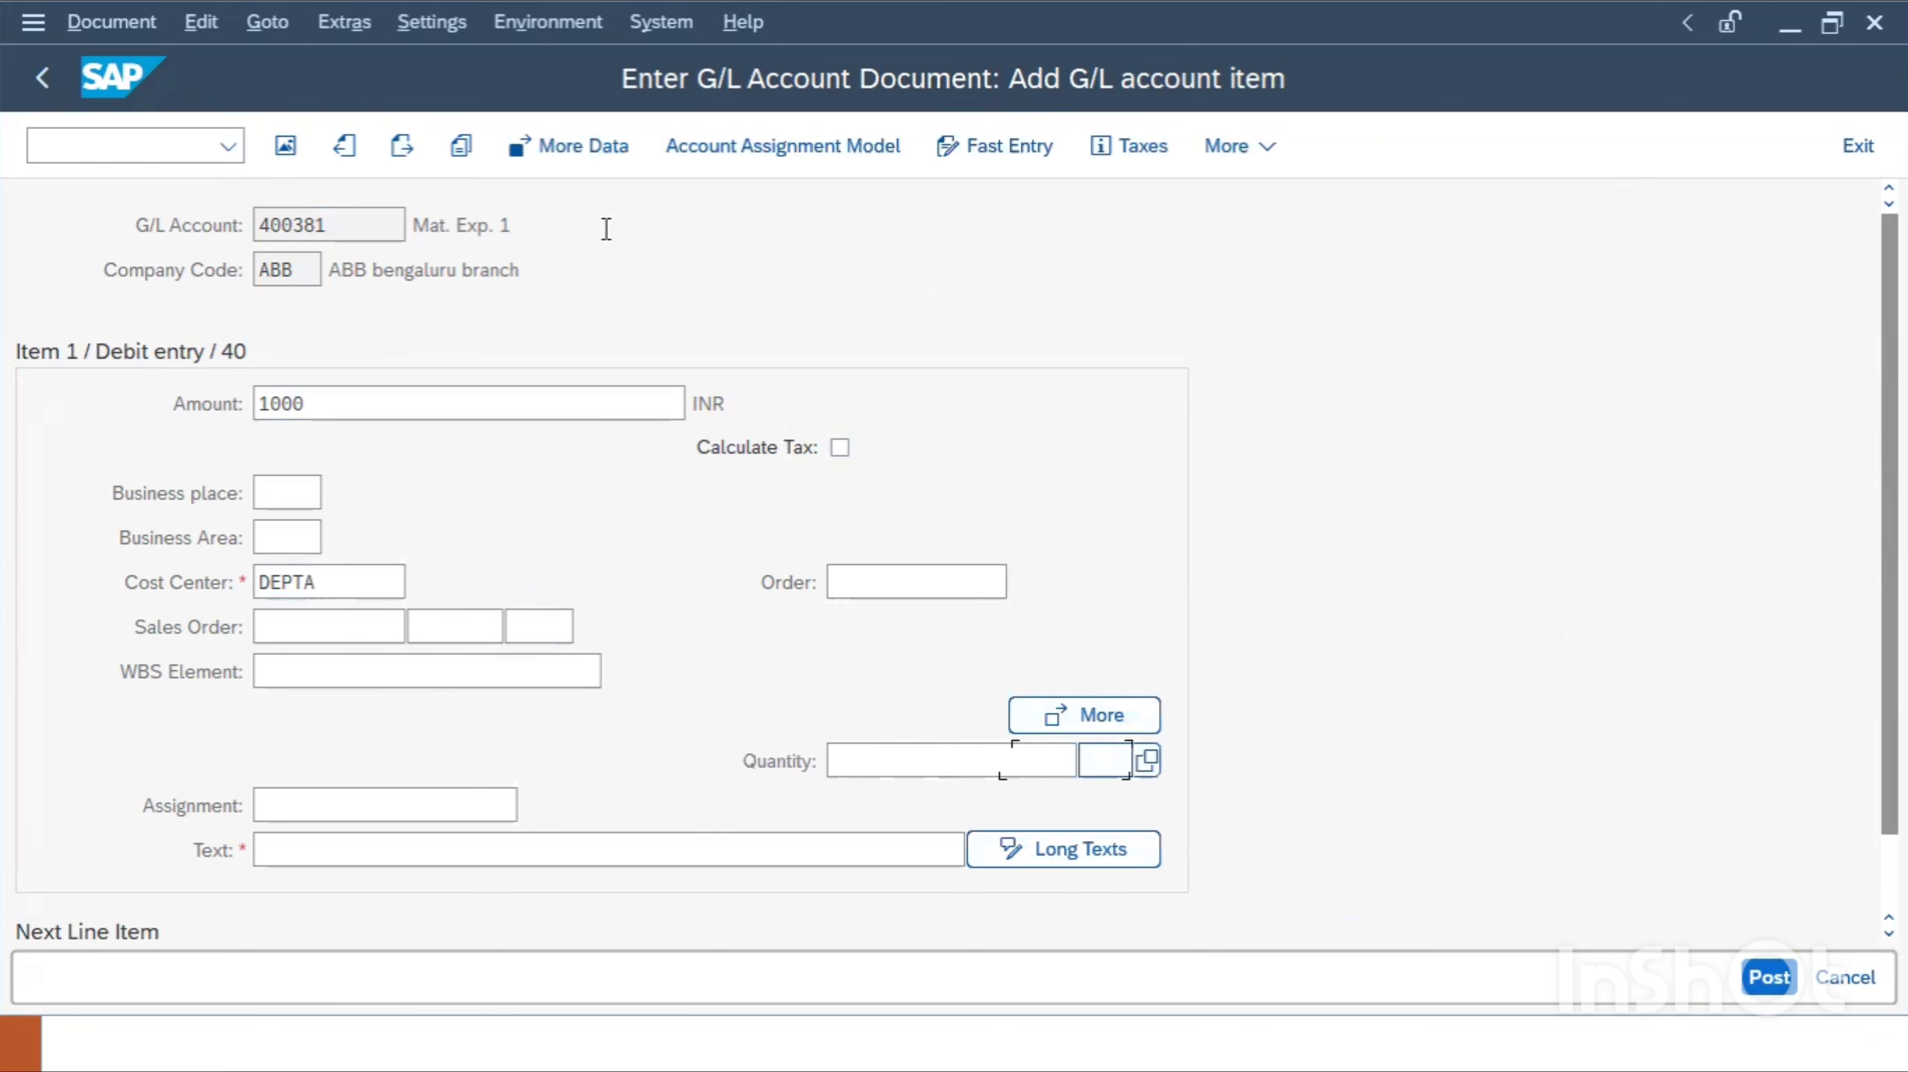
key("Tab")
key("Tab")
type("TE")
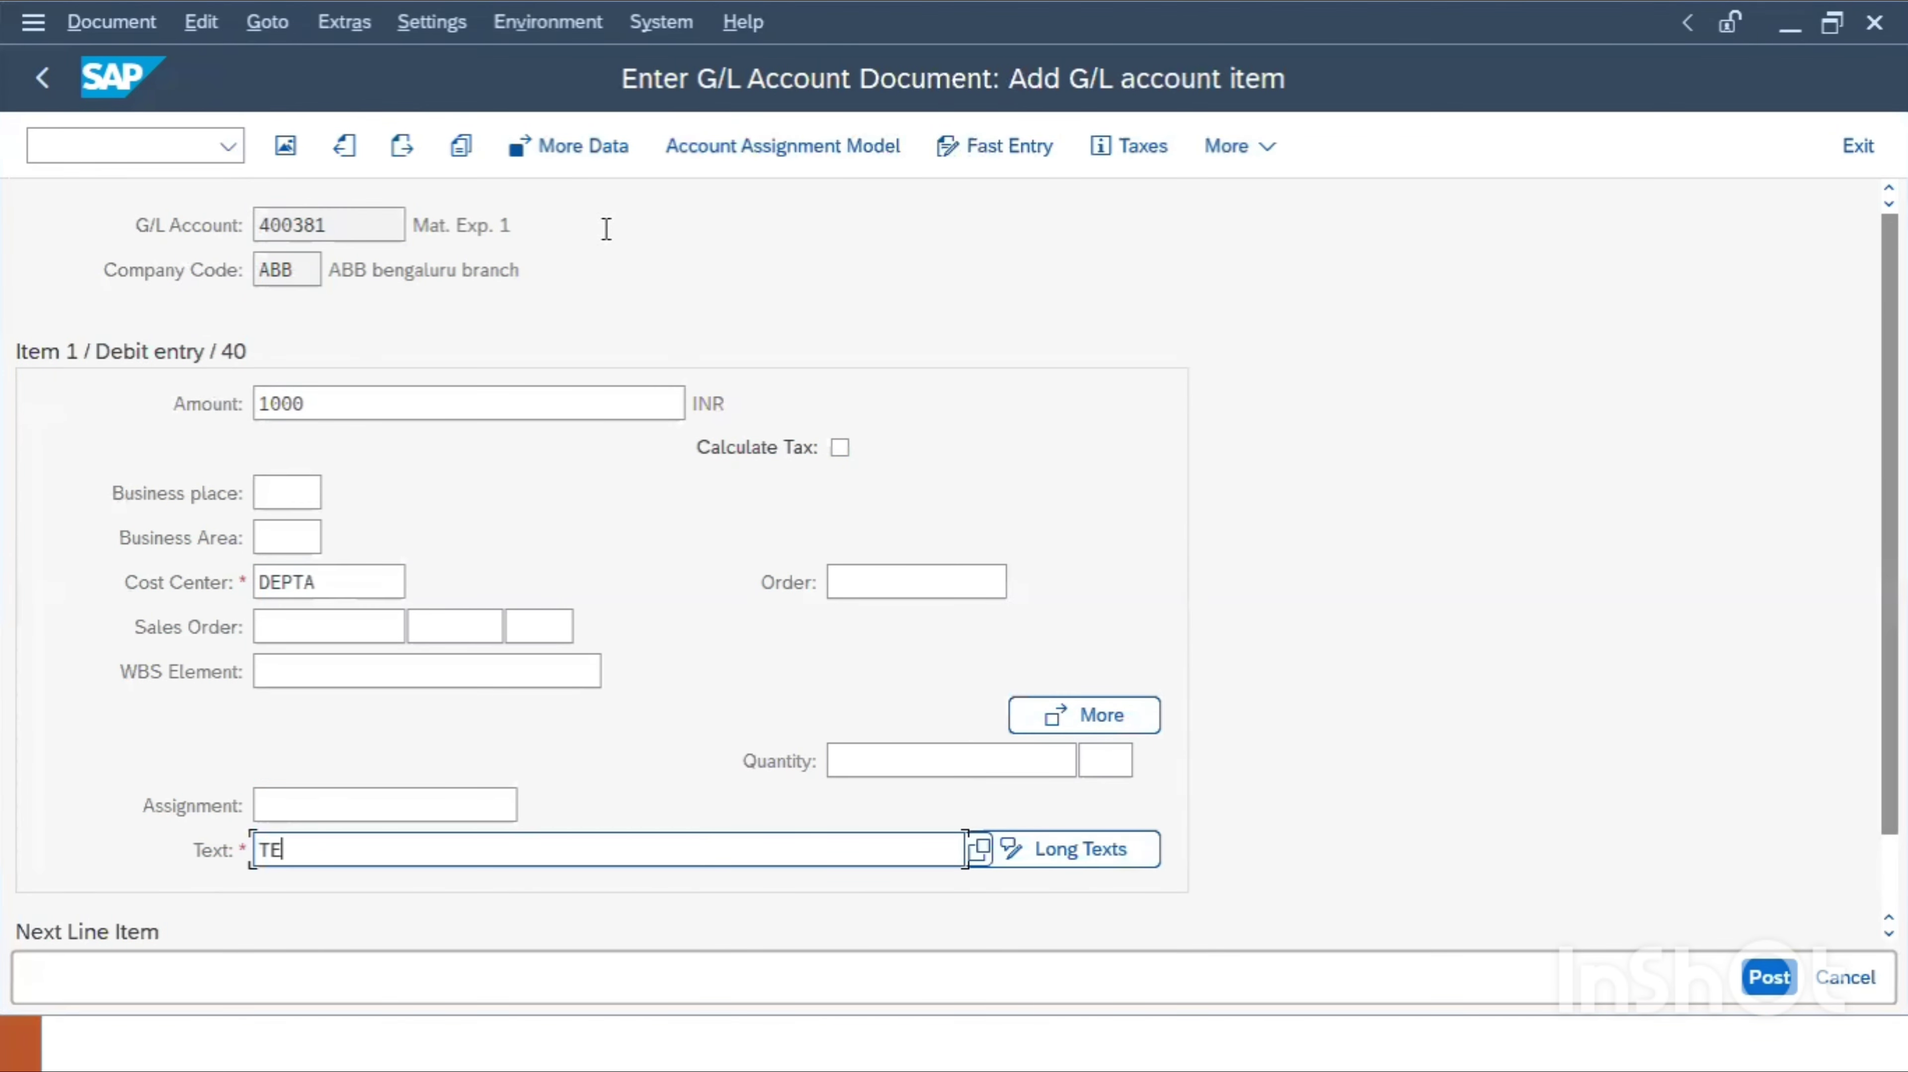
type("ST")
Enter posting key 50 and account 200100 for the next line item and try to proceed to it, dismissing the battery notice
key("Tab")
key("Tab")
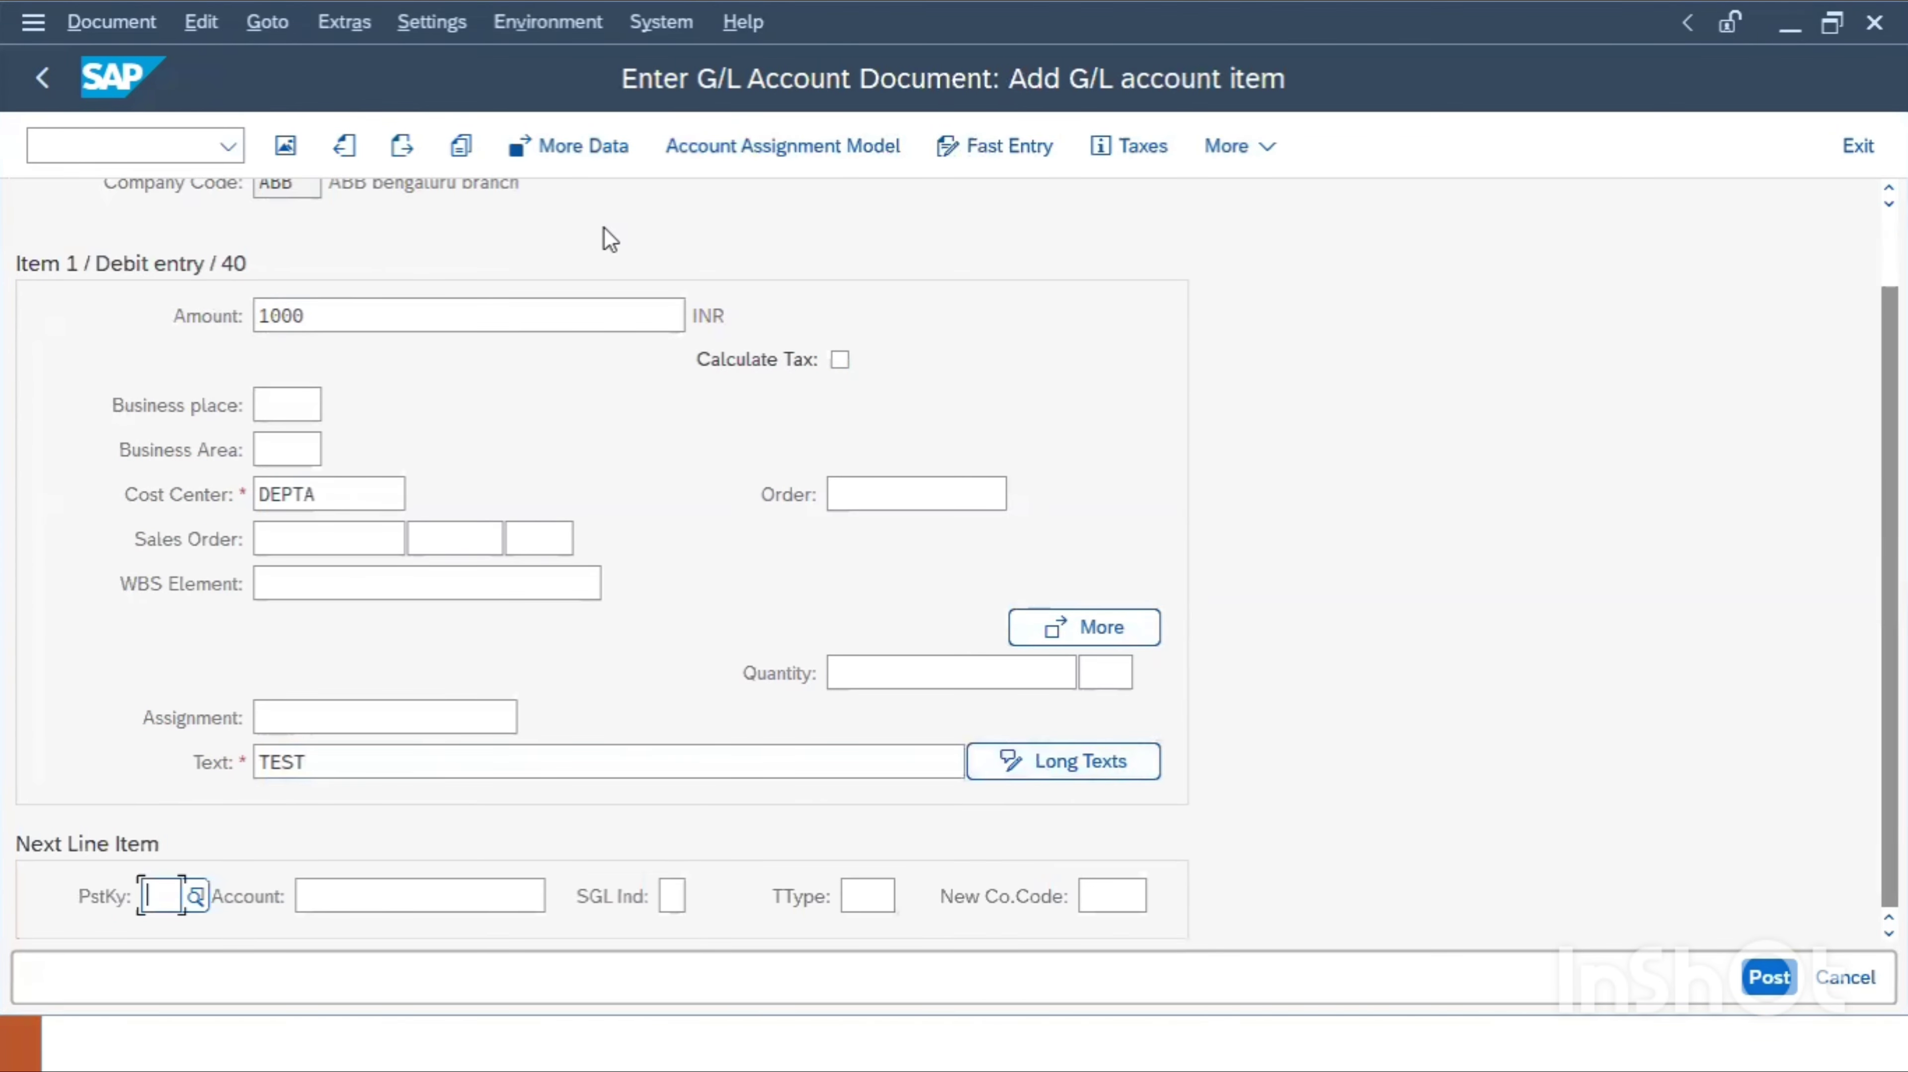
type("50")
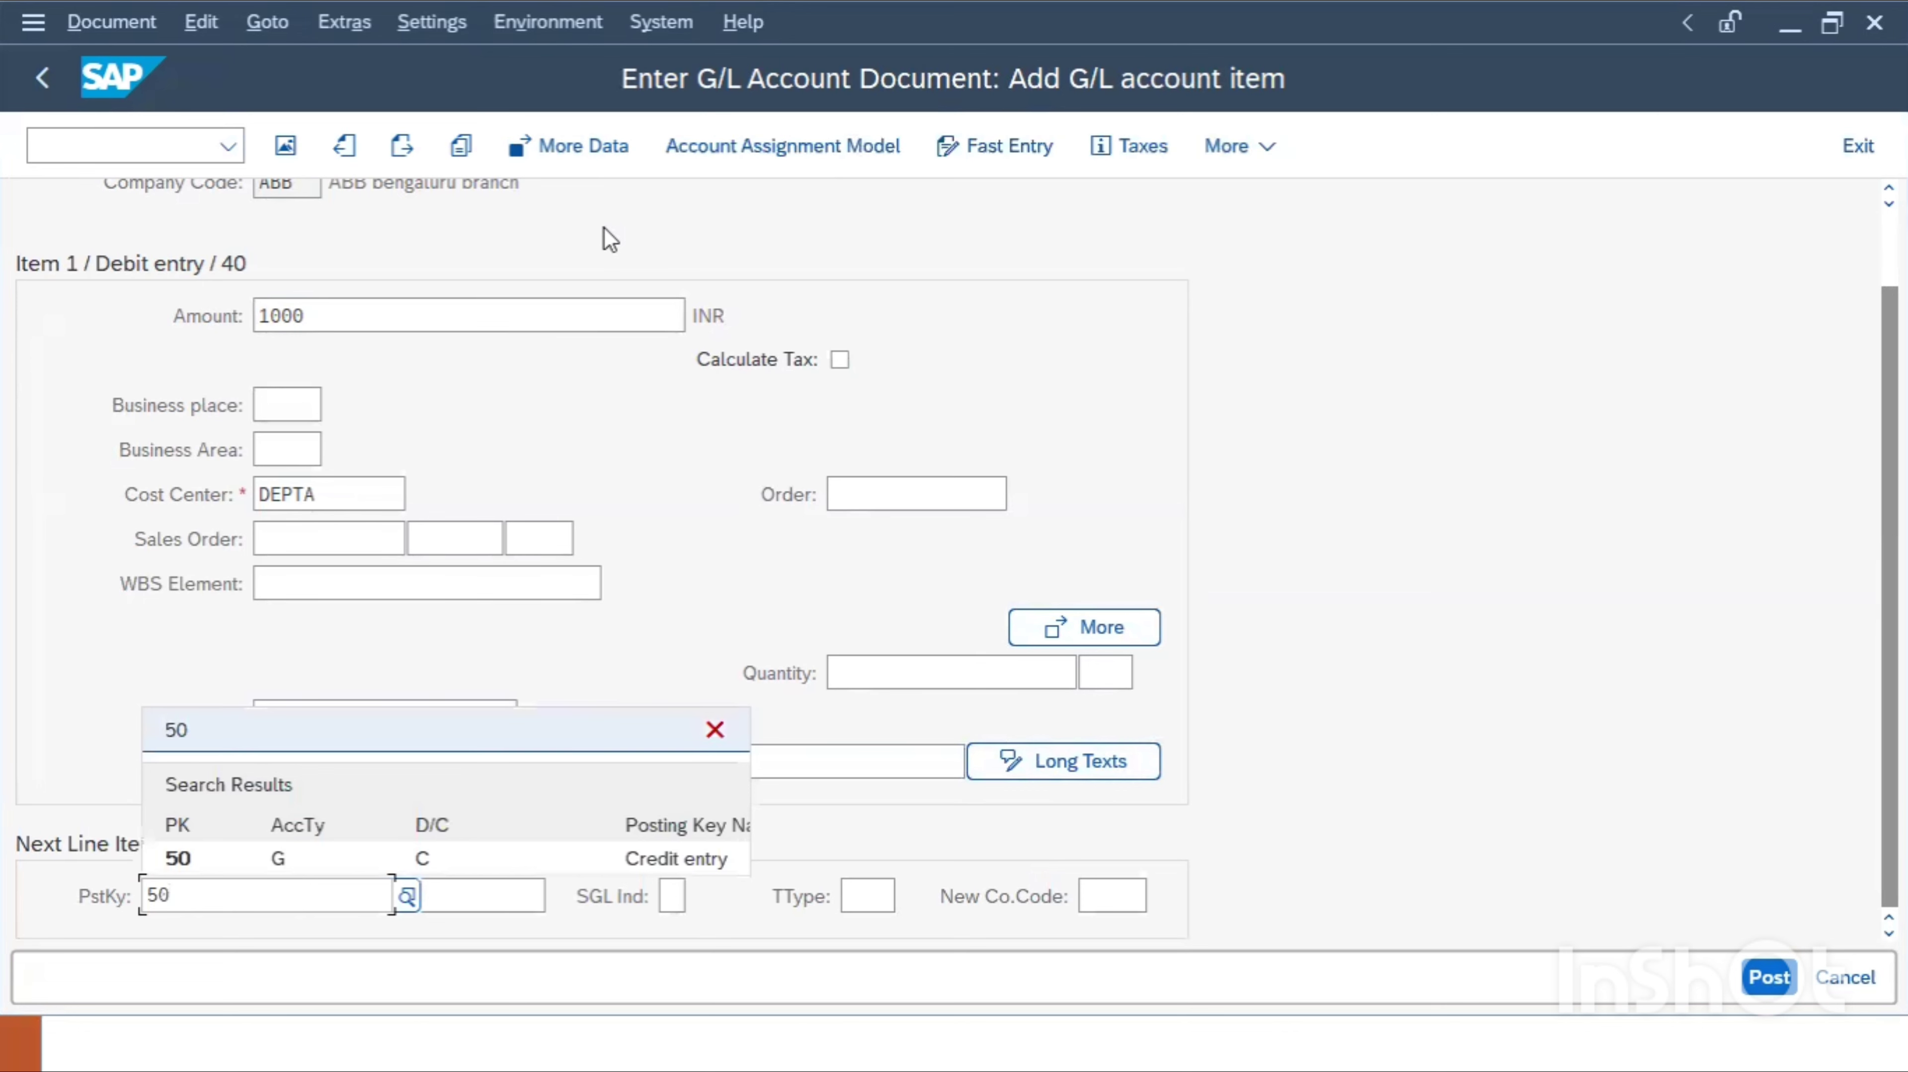
key("Tab")
type("2")
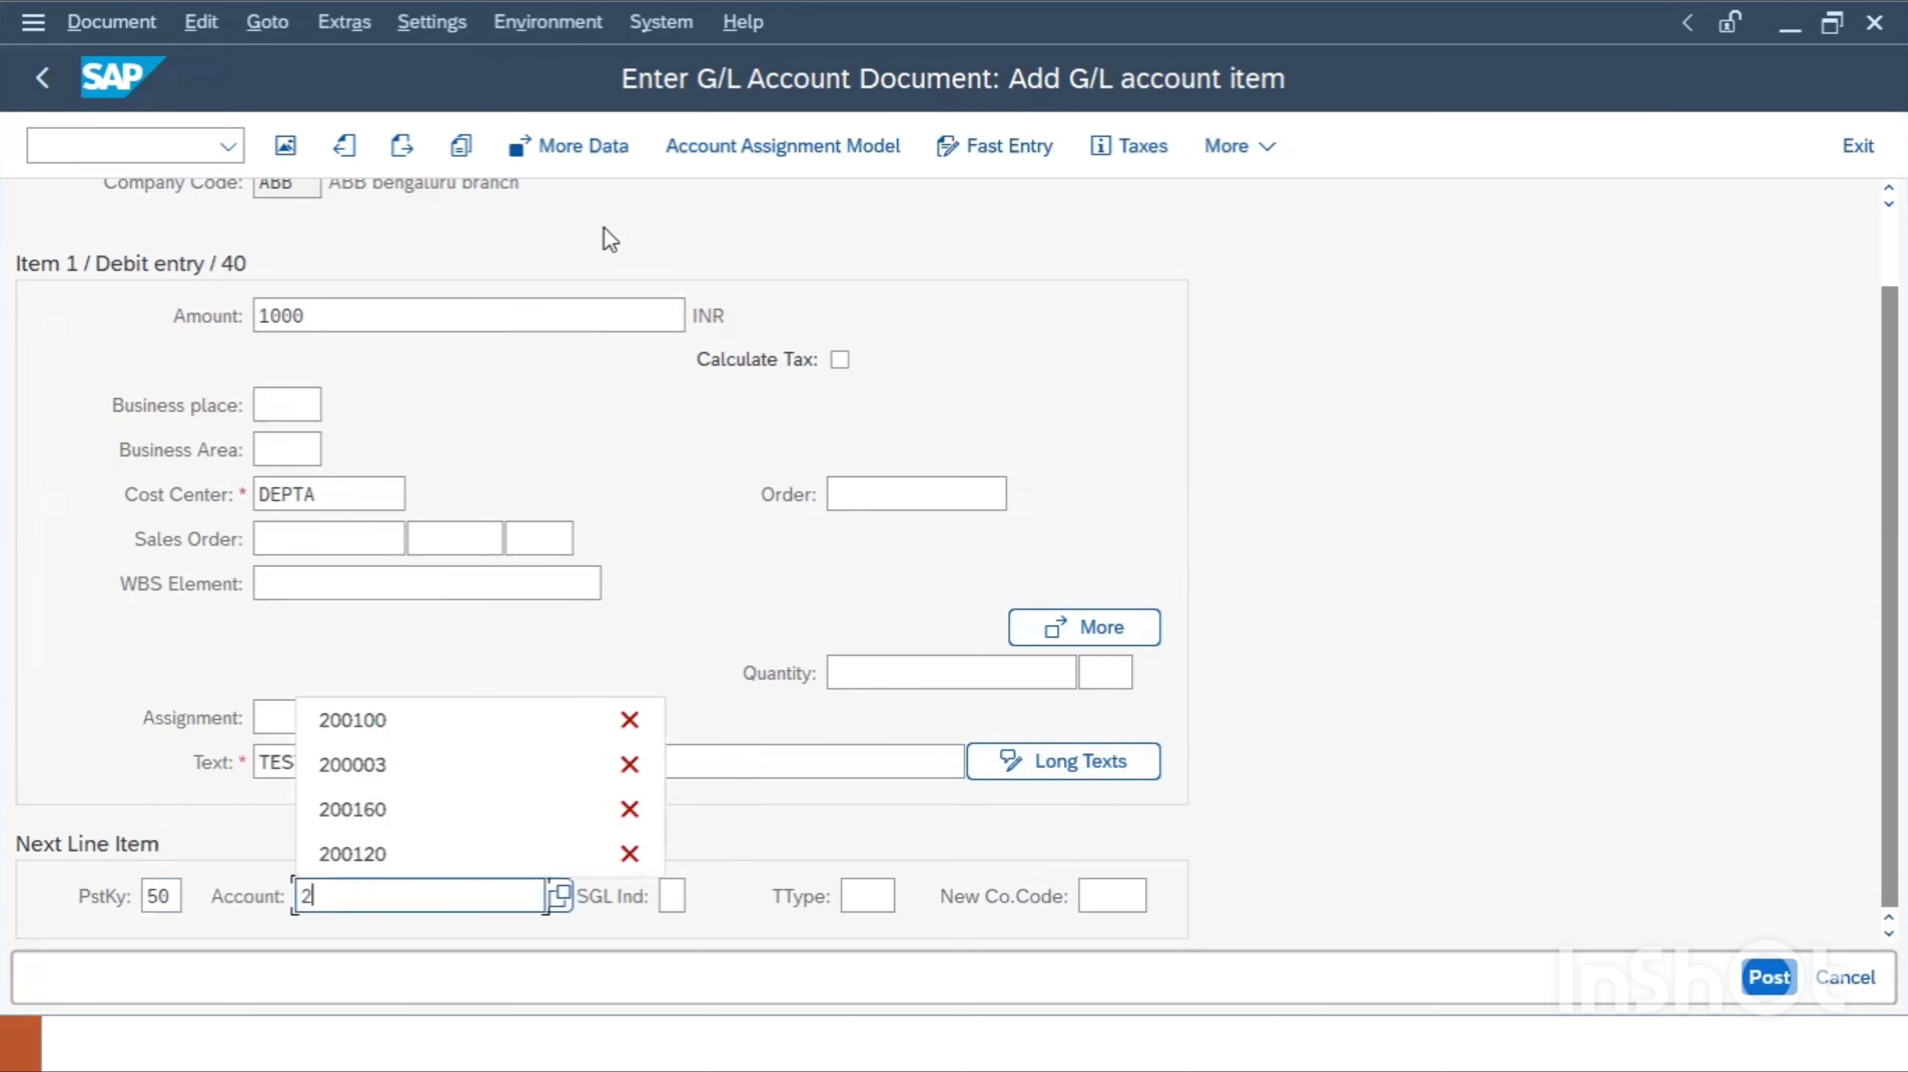
type("00100")
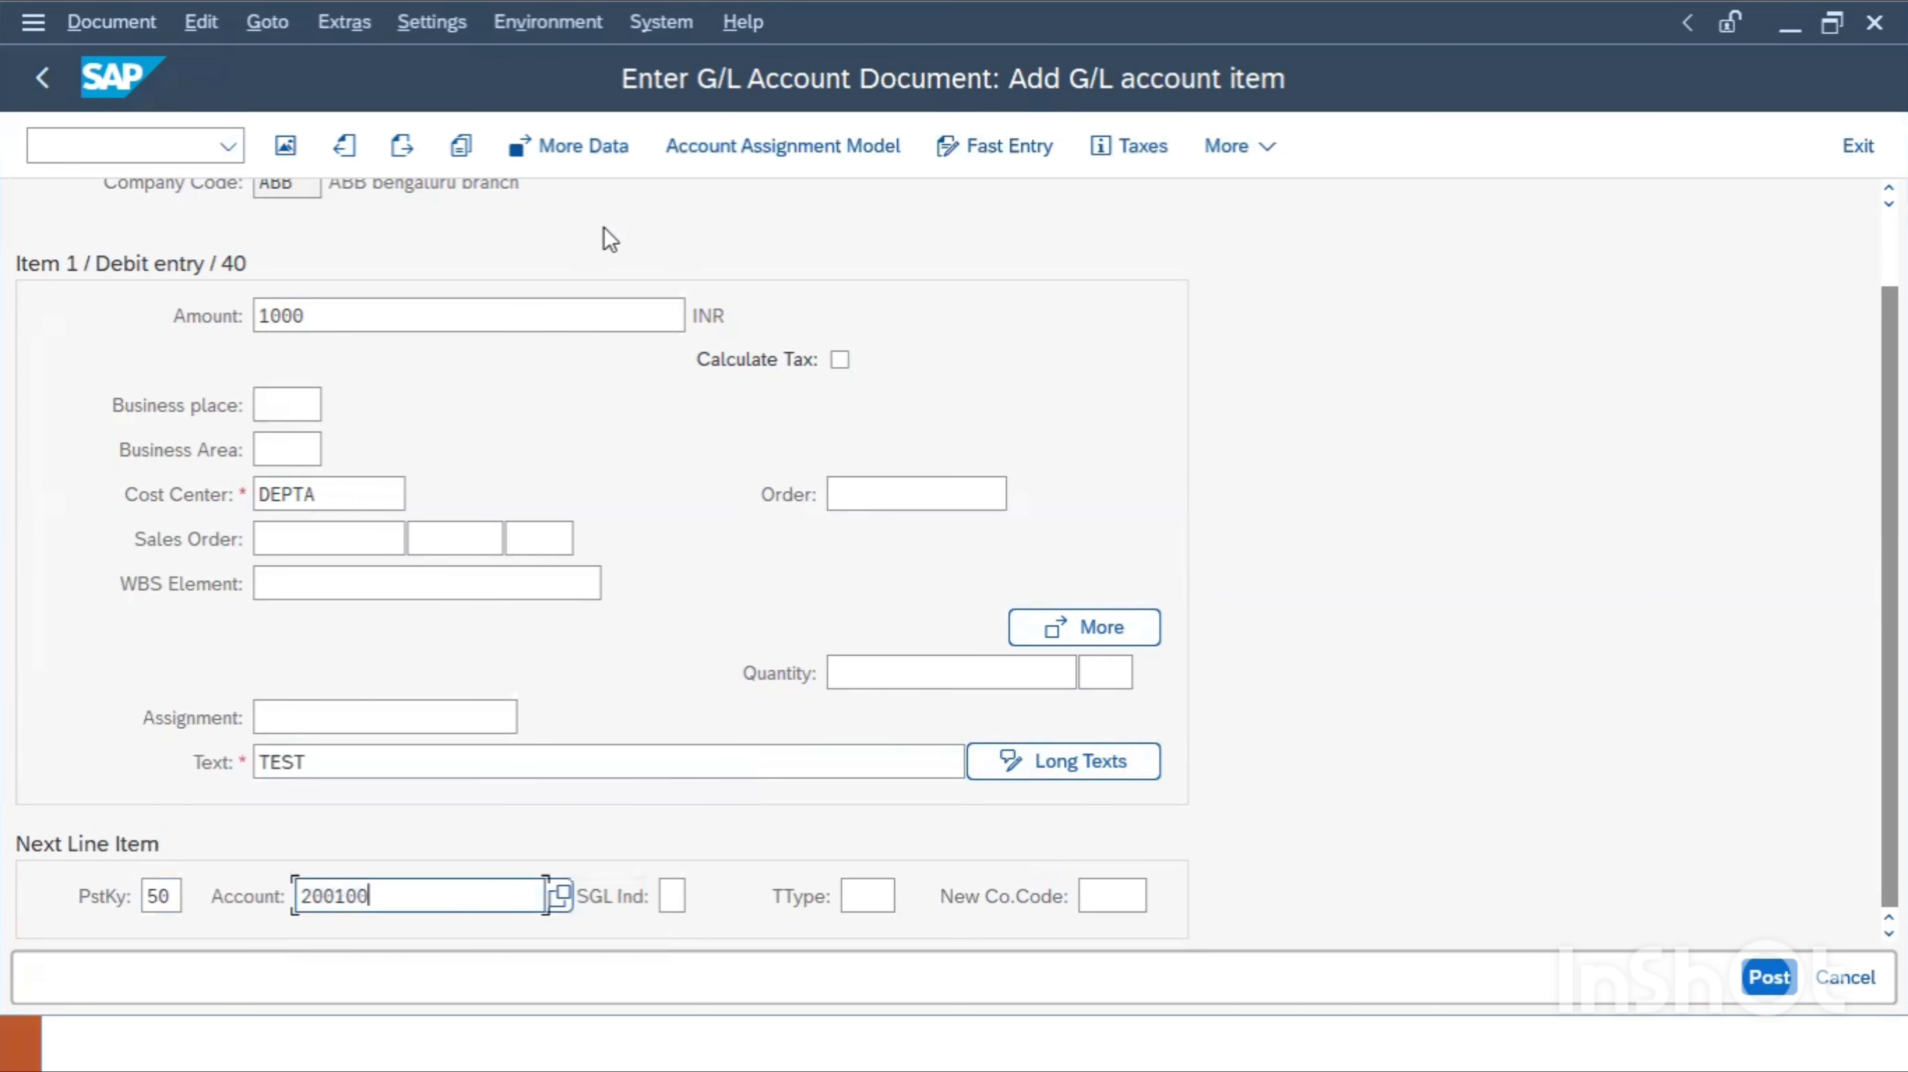
key("Return")
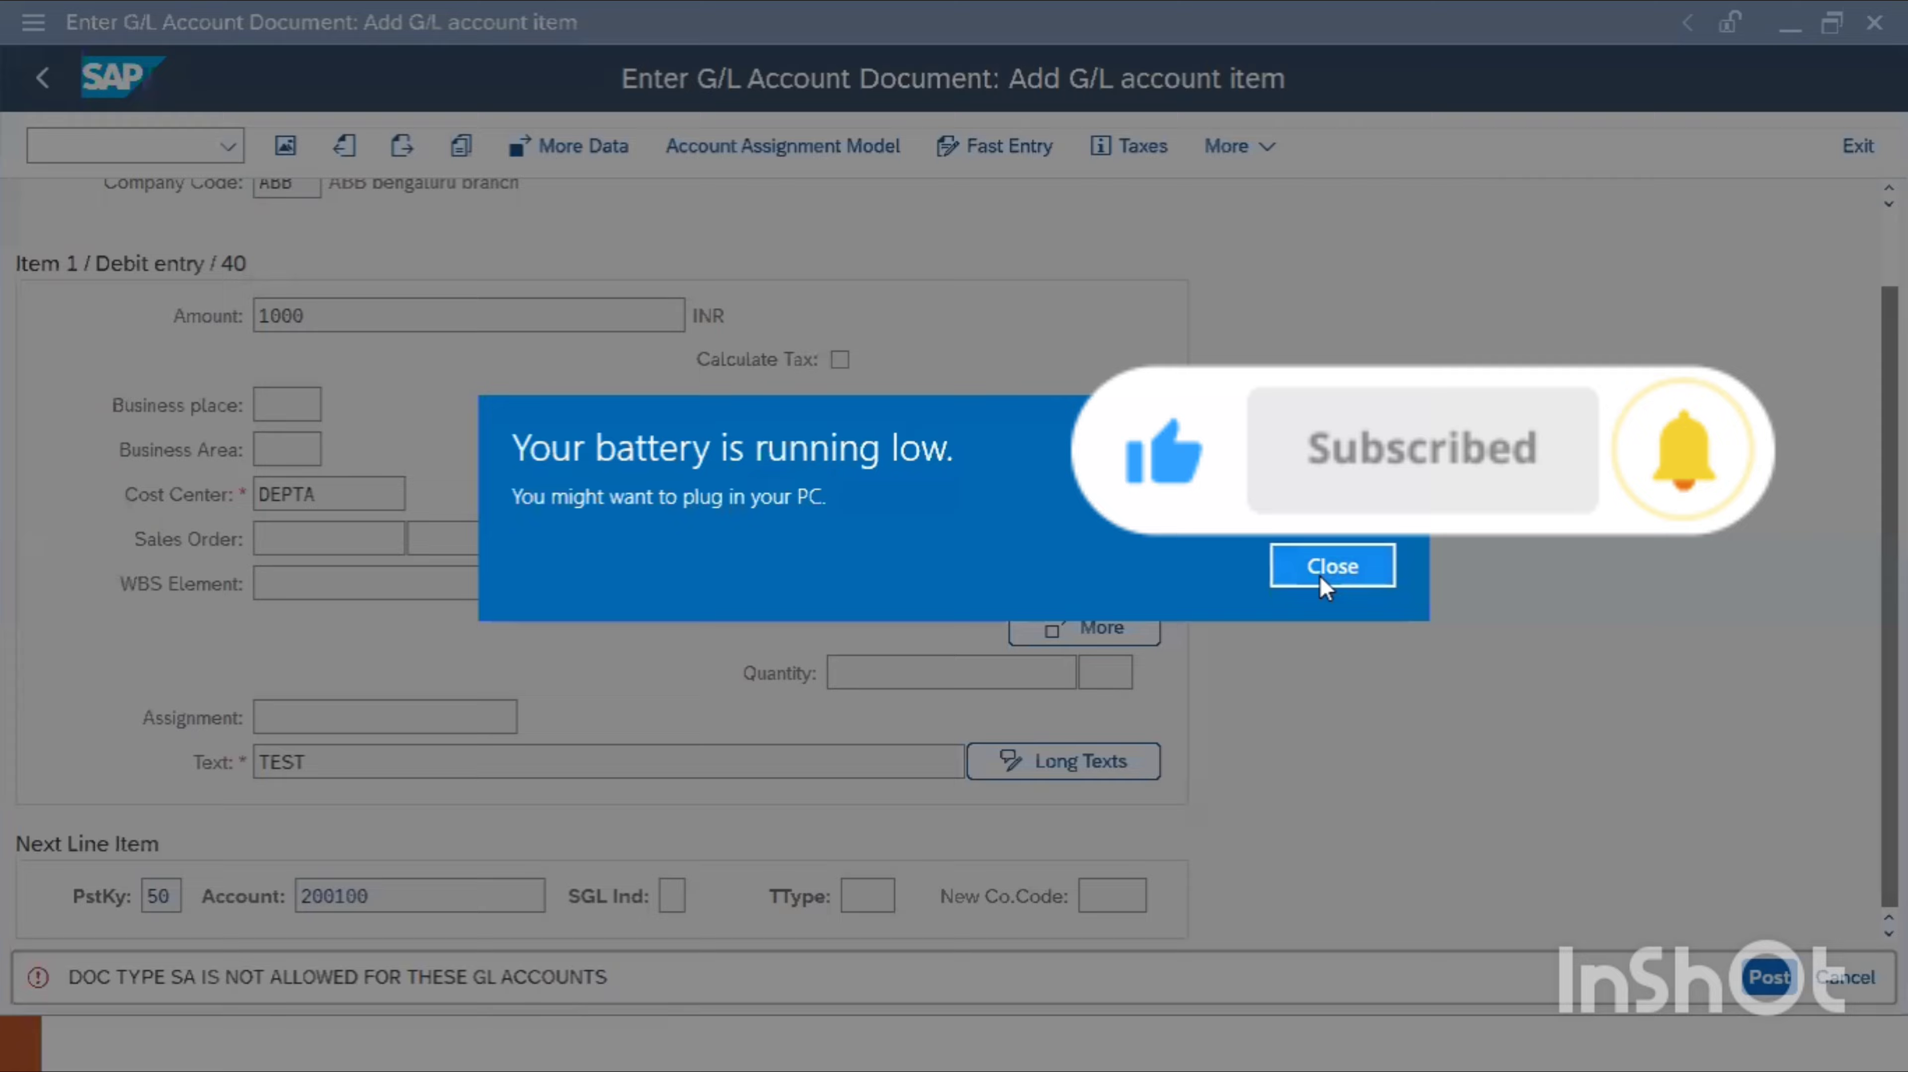
left_click(1321, 567)
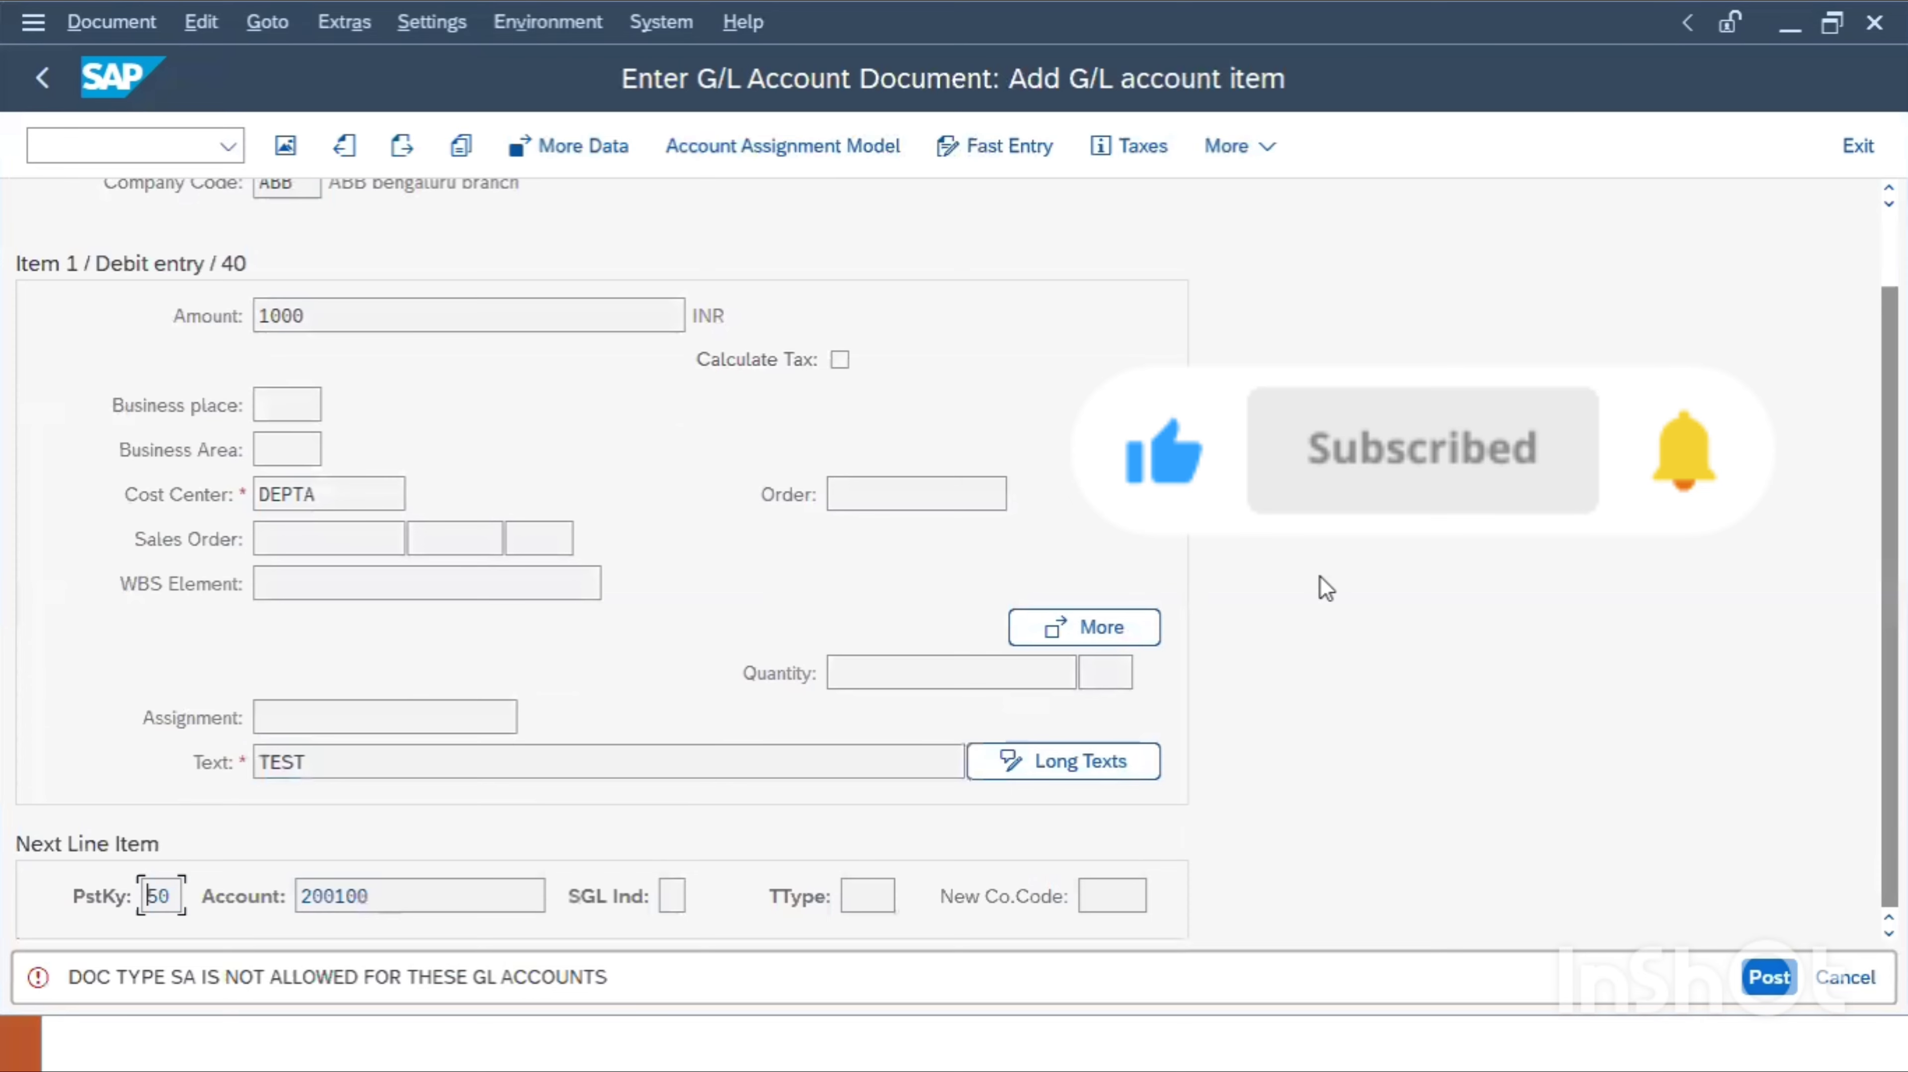